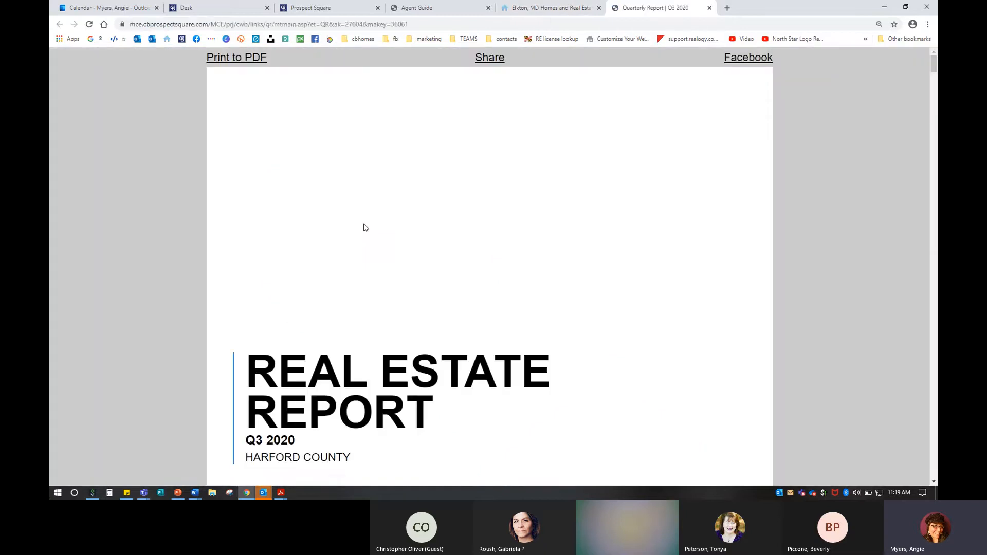
Step: Scroll the Harford County Q3 2020 report down to the Median Sales Price and Number of Sales chart and open its help
scroll(363, 225, down, 8)
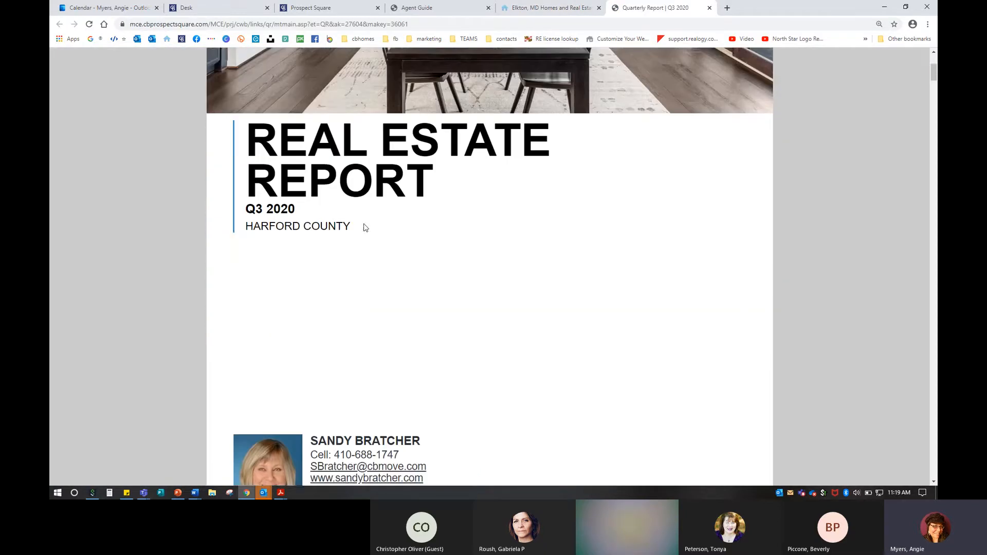
scroll(408, 346, down, 7)
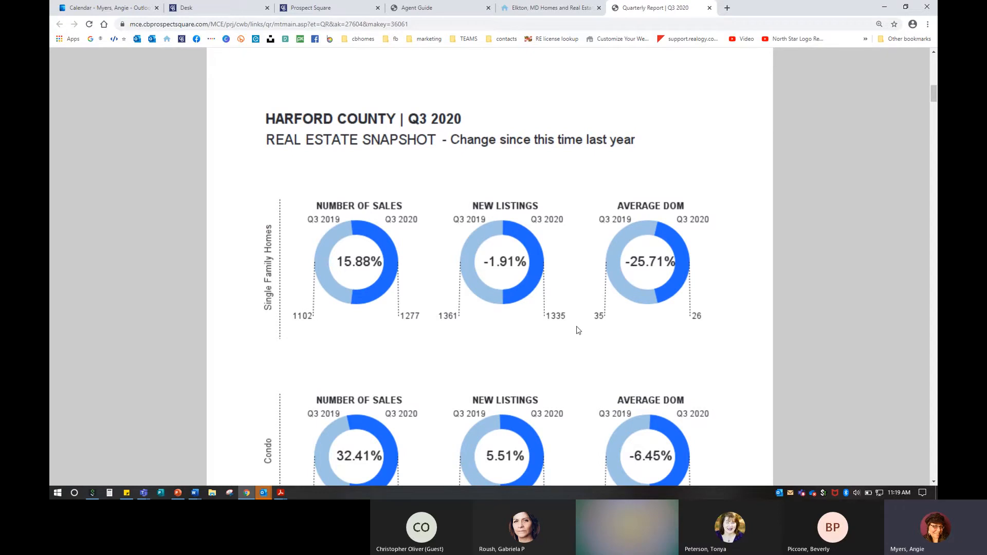
scroll(578, 329, down, 2)
scroll(578, 330, down, 5)
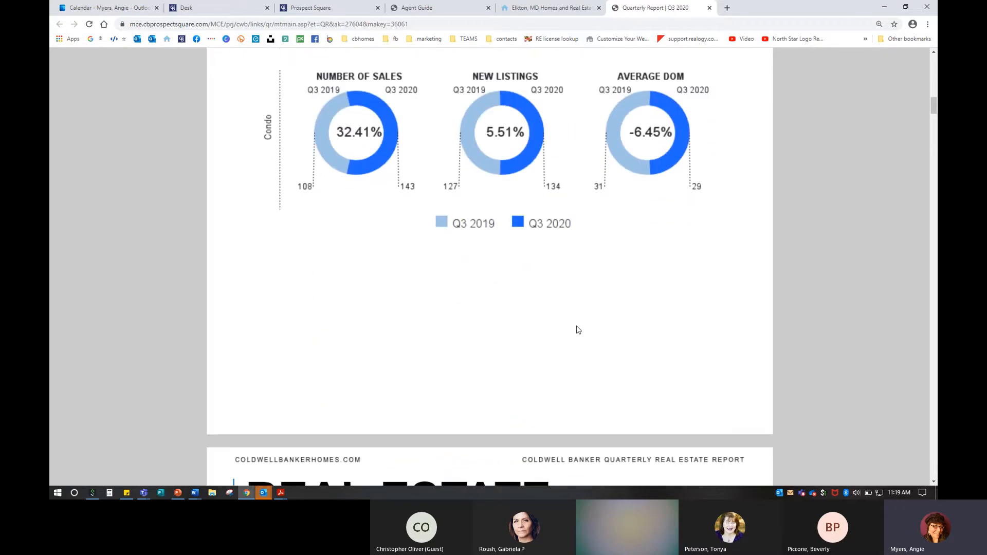
scroll(578, 330, down, 9)
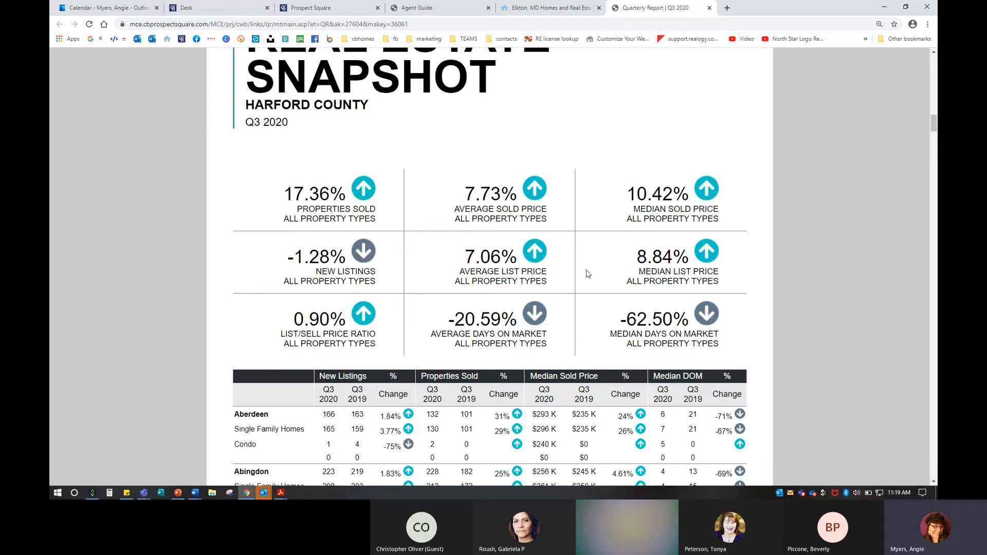
scroll(555, 330, down, 5)
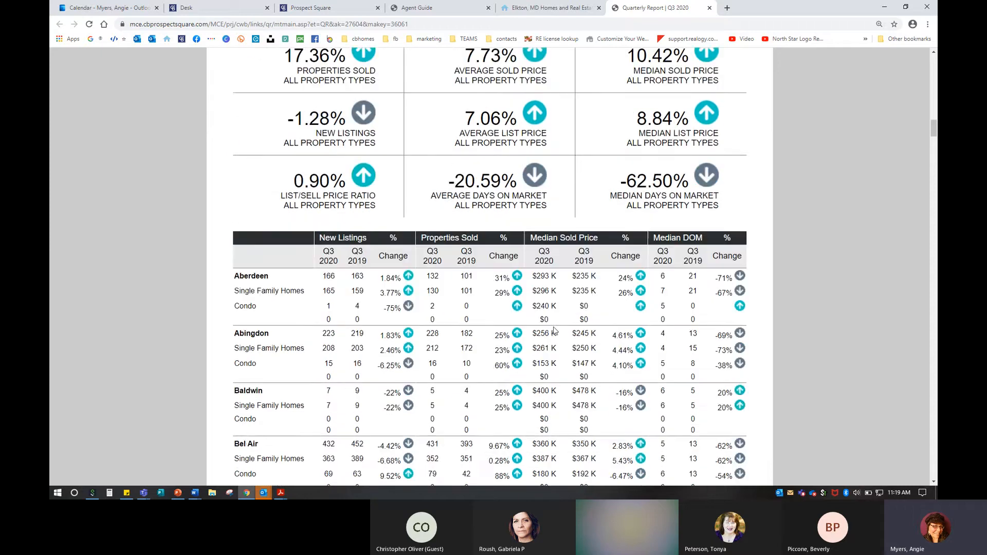
scroll(555, 331, down, 3)
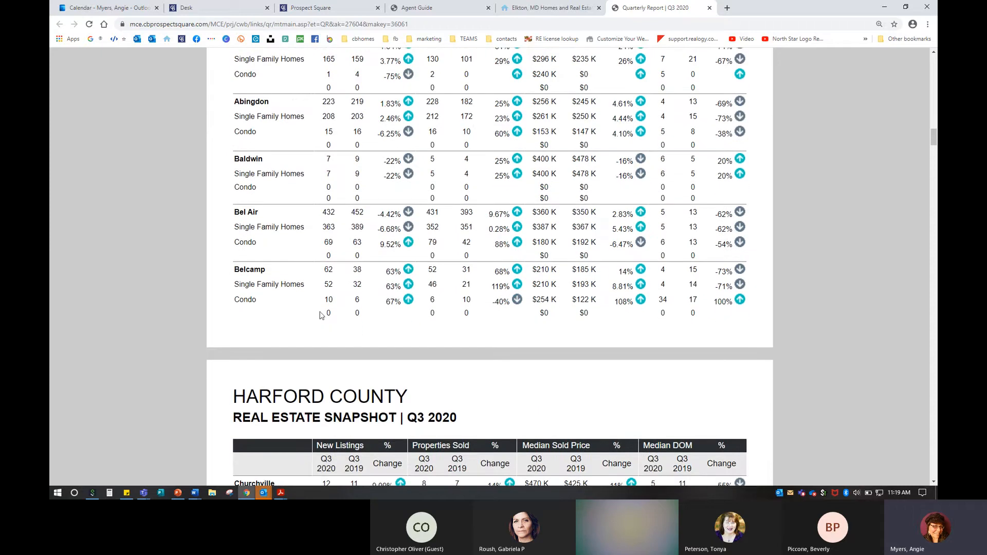
scroll(360, 351, down, 8)
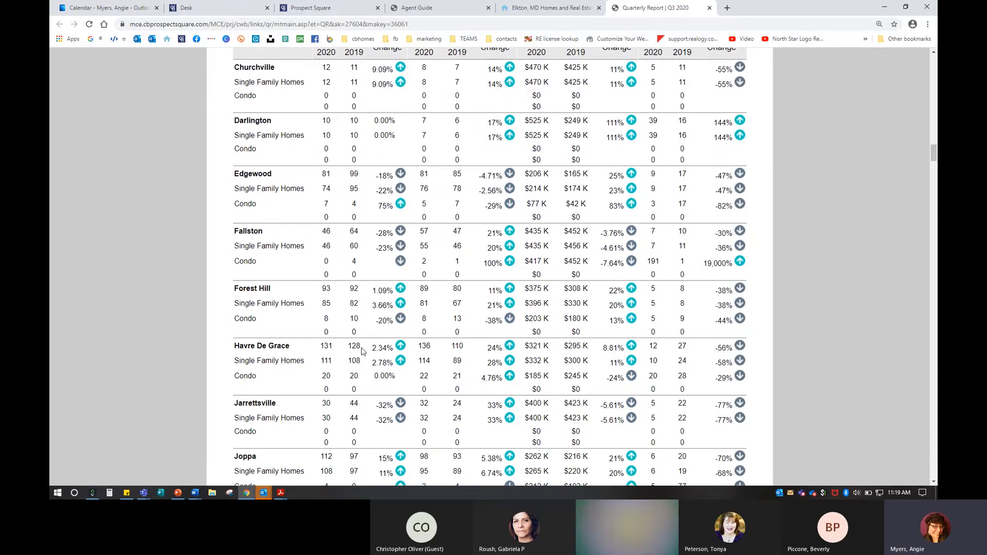
scroll(364, 348, down, 5)
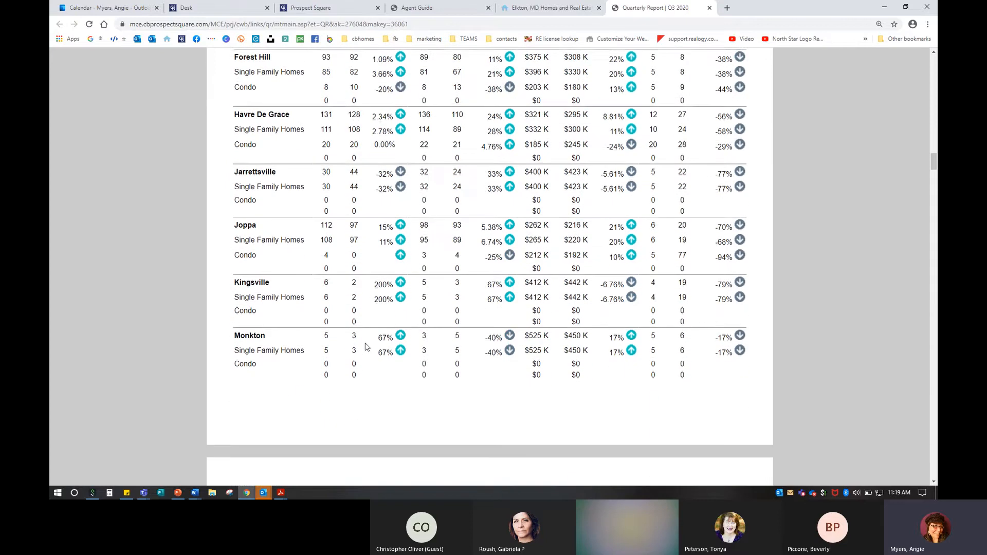
scroll(366, 346, down, 4)
scroll(366, 346, down, 8)
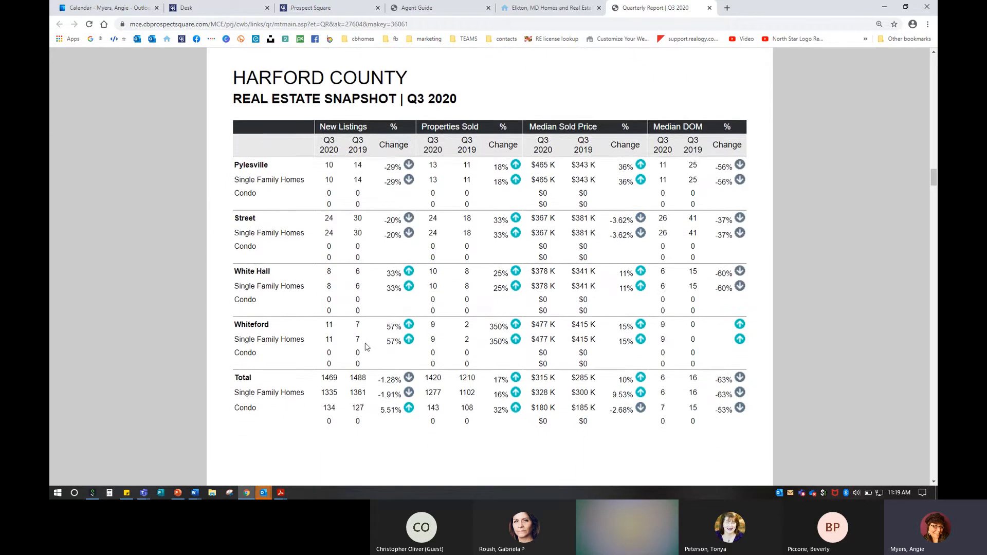
scroll(366, 347, down, 12)
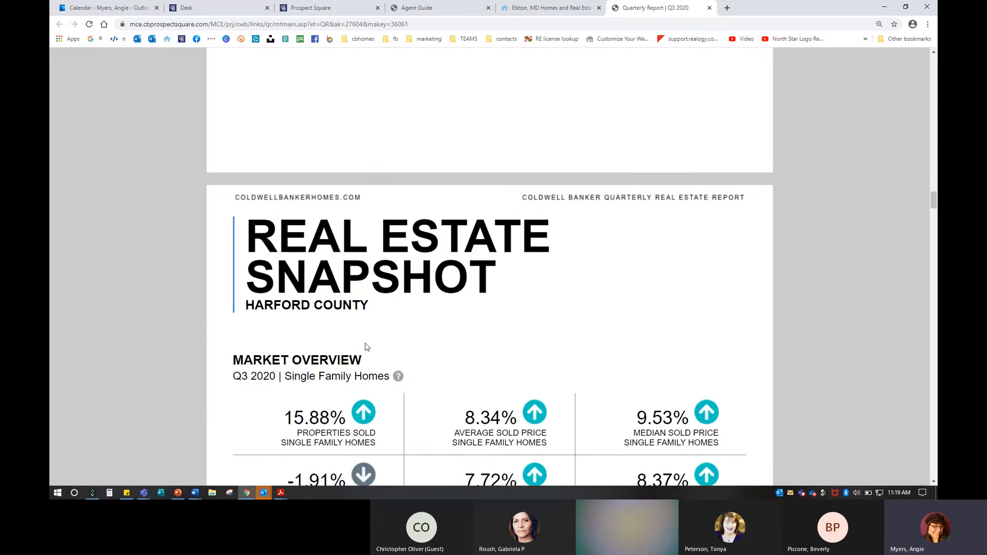
scroll(366, 347, down, 3)
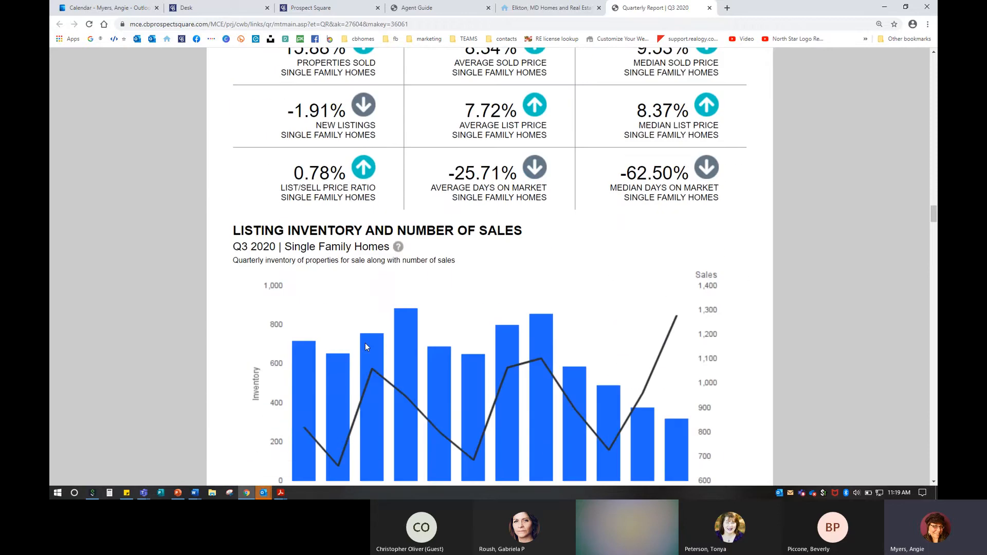
scroll(367, 347, down, 7)
scroll(367, 347, down, 3)
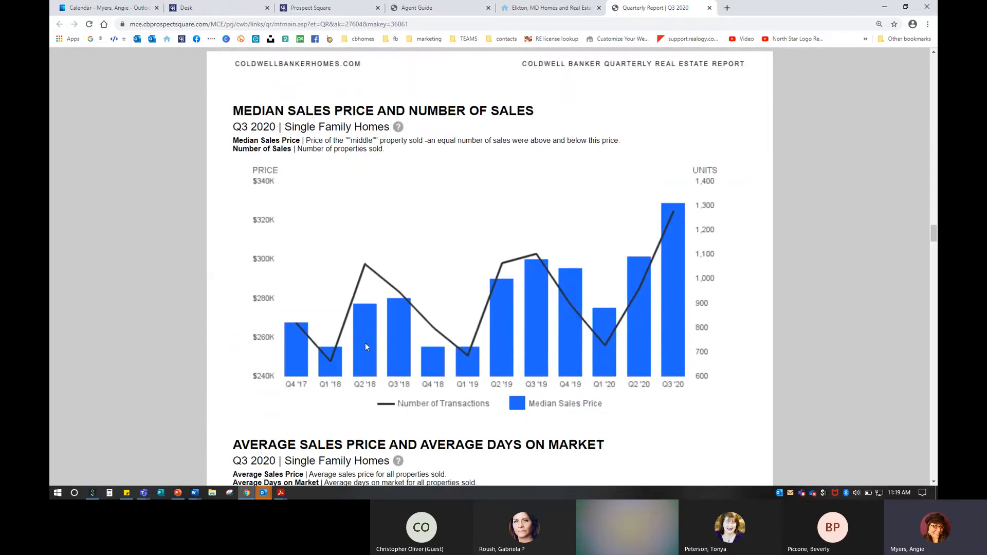
click(400, 132)
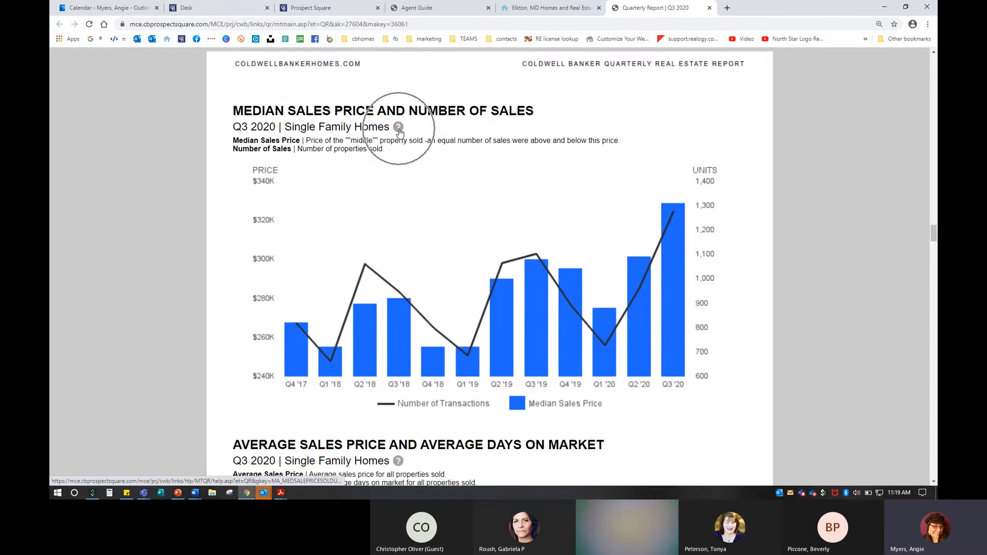
click(400, 131)
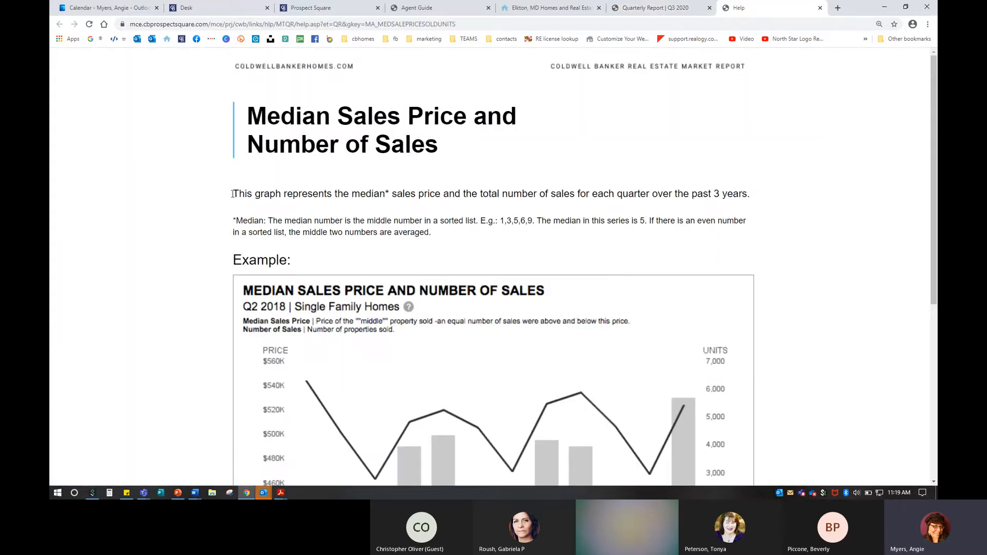
drag(232, 194, 566, 478)
click(672, 195)
scroll(627, 338, down, 2)
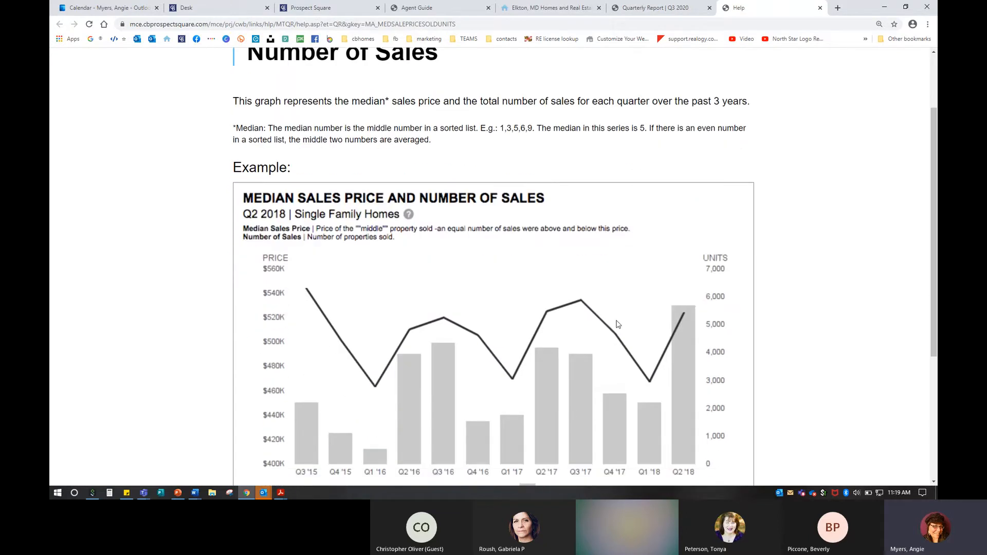
scroll(618, 343, down, 1)
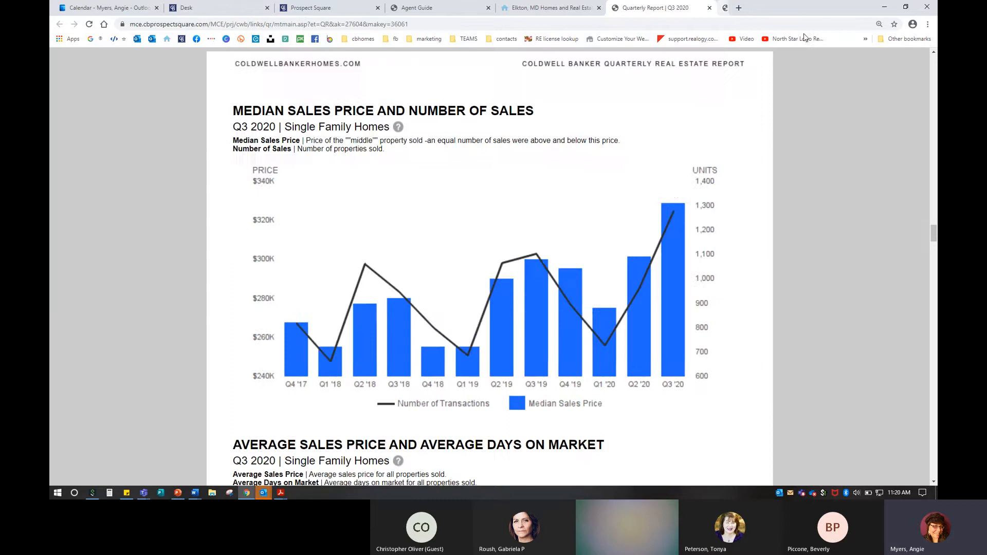
click(820, 8)
scroll(537, 281, down, 3)
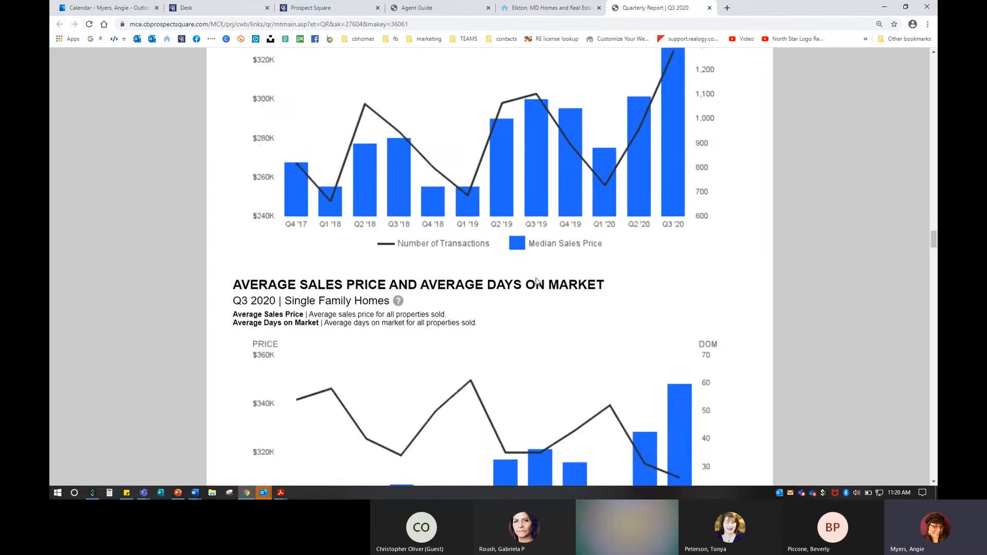
scroll(536, 281, down, 3)
scroll(903, 121, up, 8)
click(934, 65)
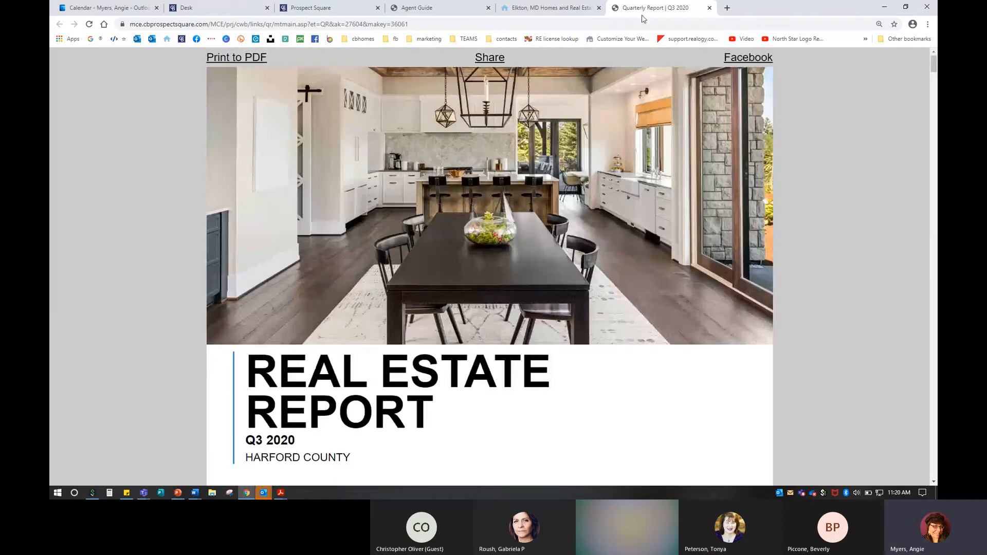
Step: Close the Q3 2020 quarterly report and Elkton homes website tabs
click(709, 8)
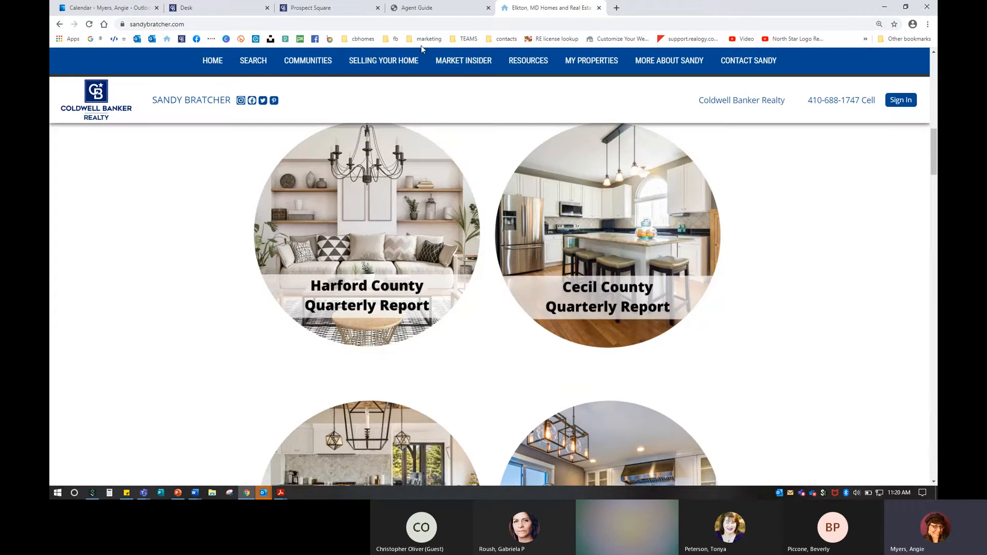
click(599, 8)
scroll(416, 174, up, 3)
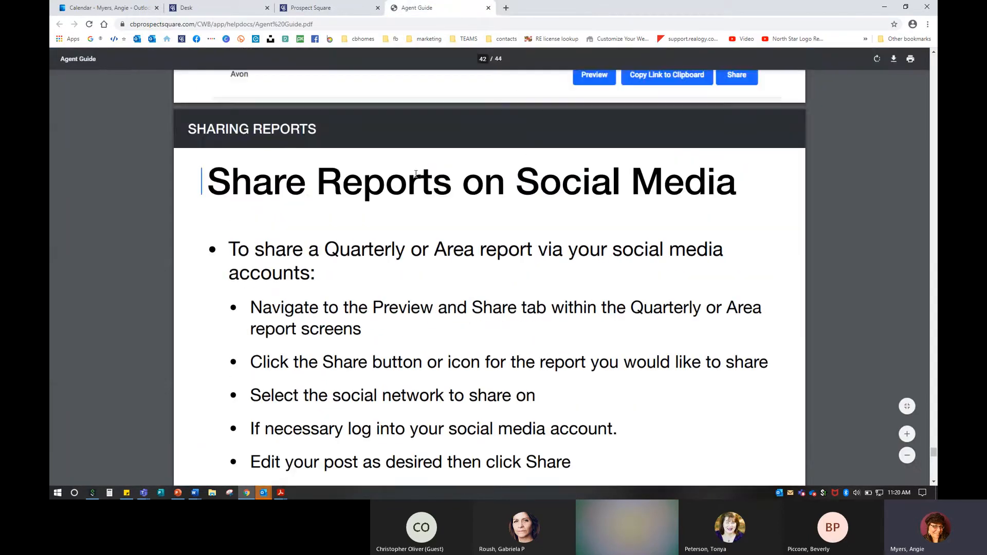
scroll(415, 175, down, 1)
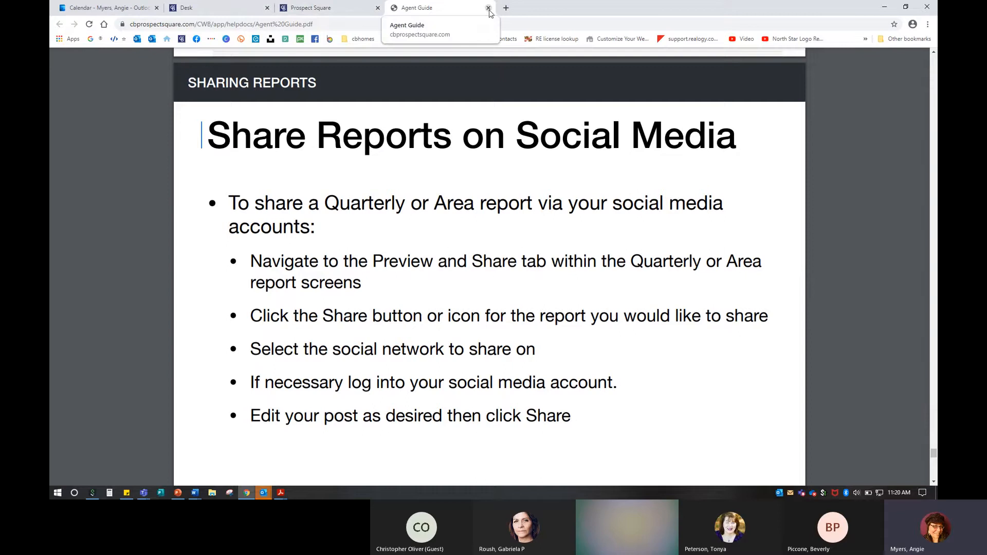
Step: Open the agent's marketing website from a bookmark and view its Baltimore City area report
click(506, 8)
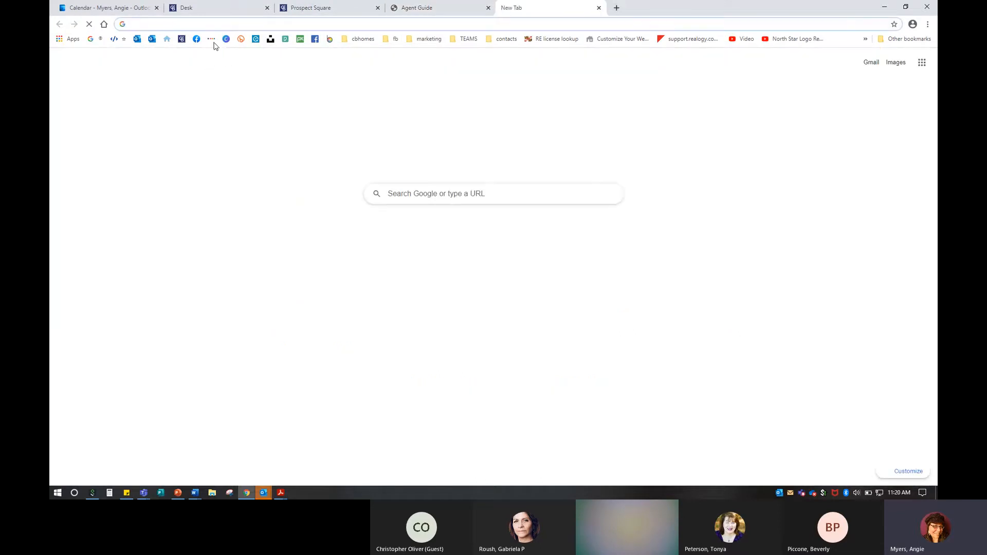
click(167, 39)
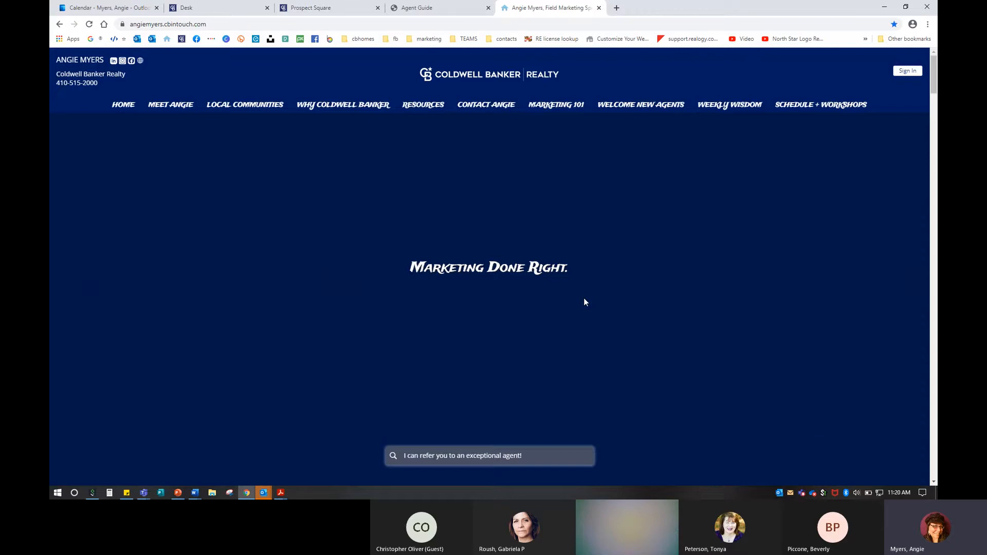
scroll(584, 302, down, 10)
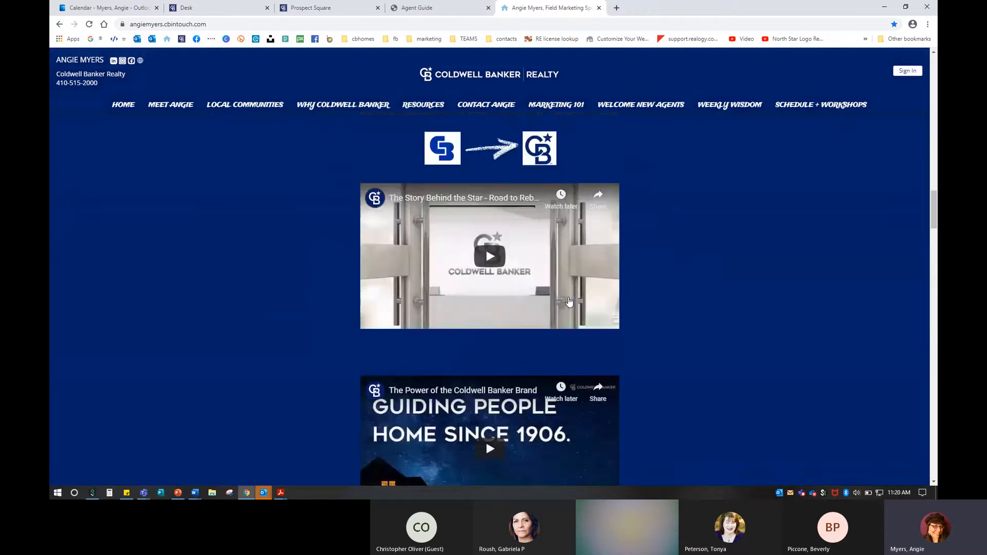
scroll(570, 302, down, 10)
click(501, 258)
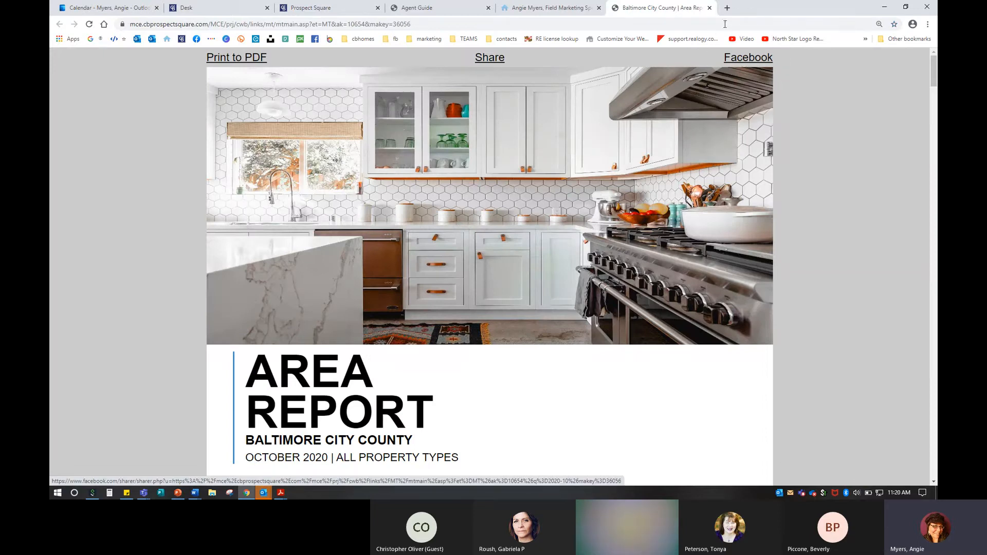
Step: Close the Baltimore City report, agent website and Agent Guide PDF tabs
click(710, 8)
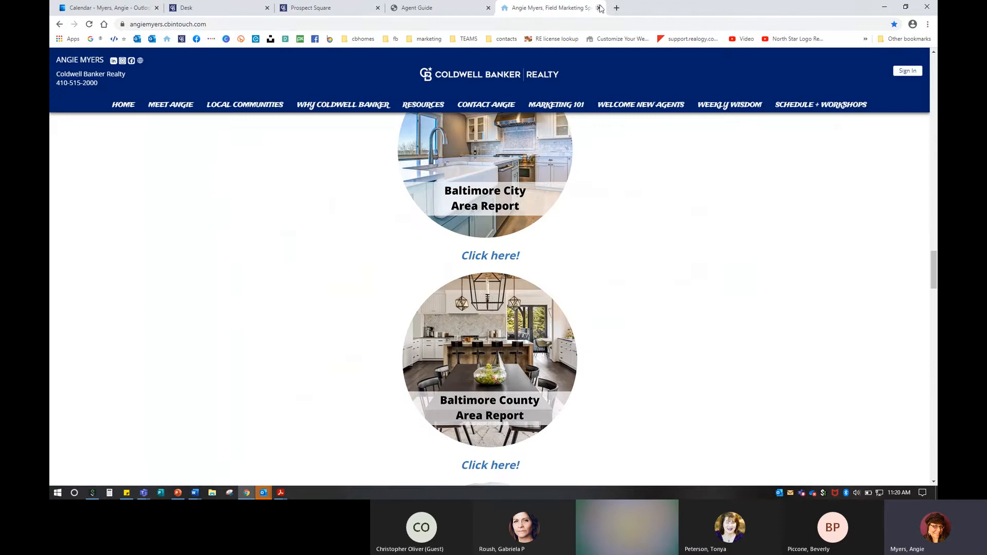
click(600, 8)
click(489, 8)
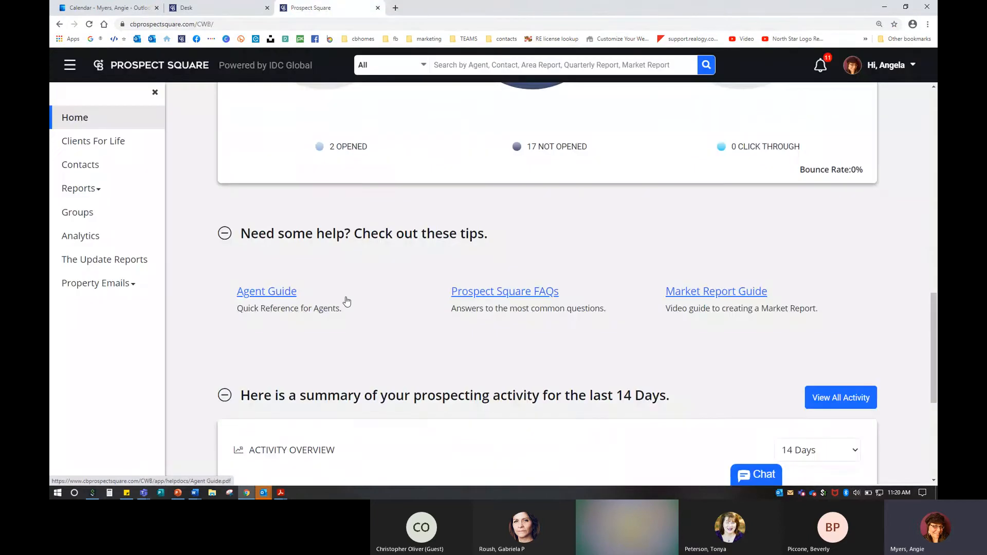
Step: Look through the home dashboard's Campaign Overview stats and tips
key(ctrl)
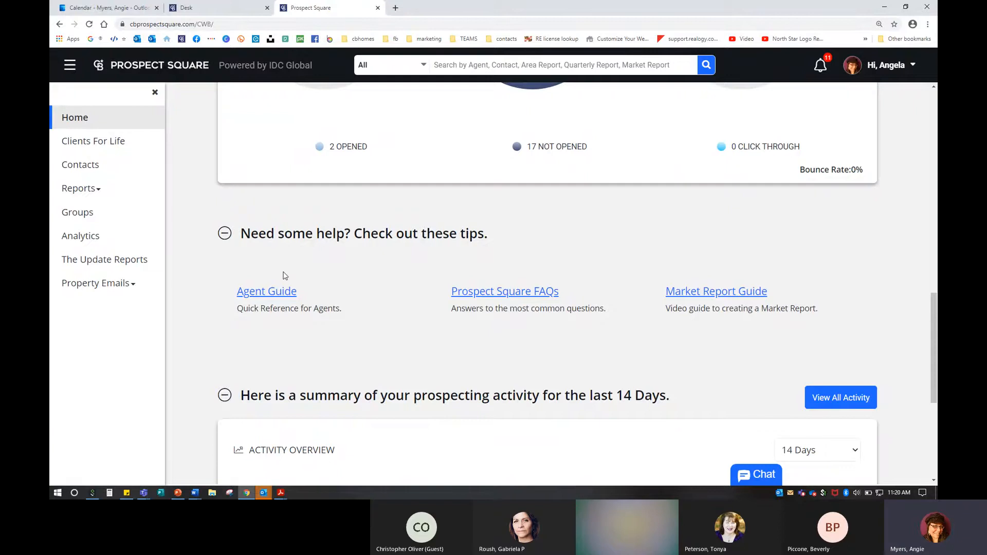
scroll(306, 285, down, 3)
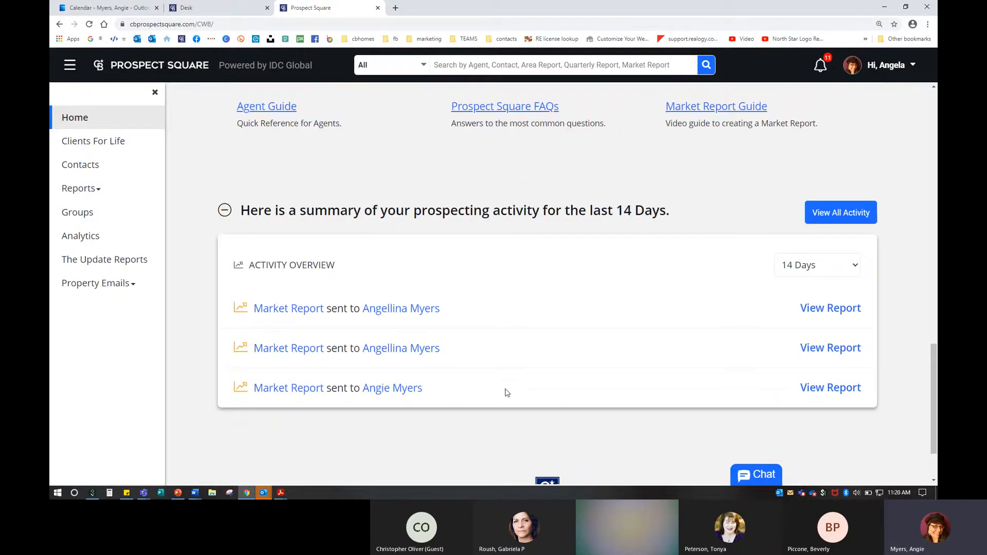
scroll(507, 393, down, 2)
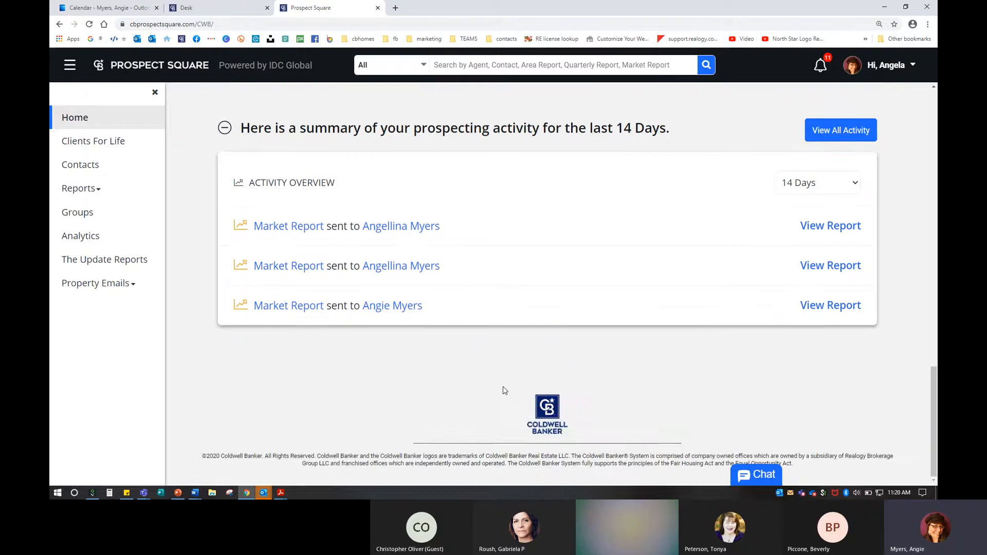
scroll(505, 390, up, 20)
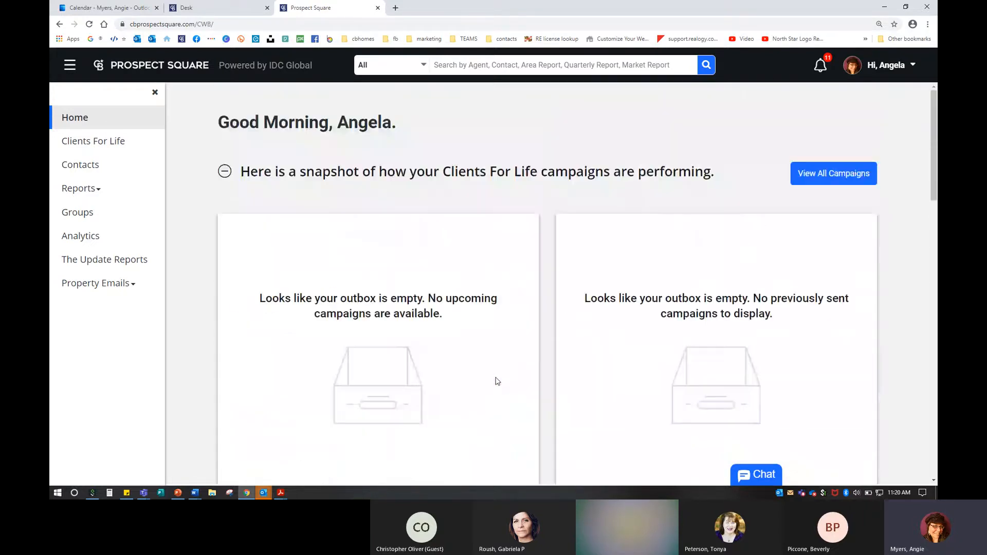
scroll(463, 357, down, 8)
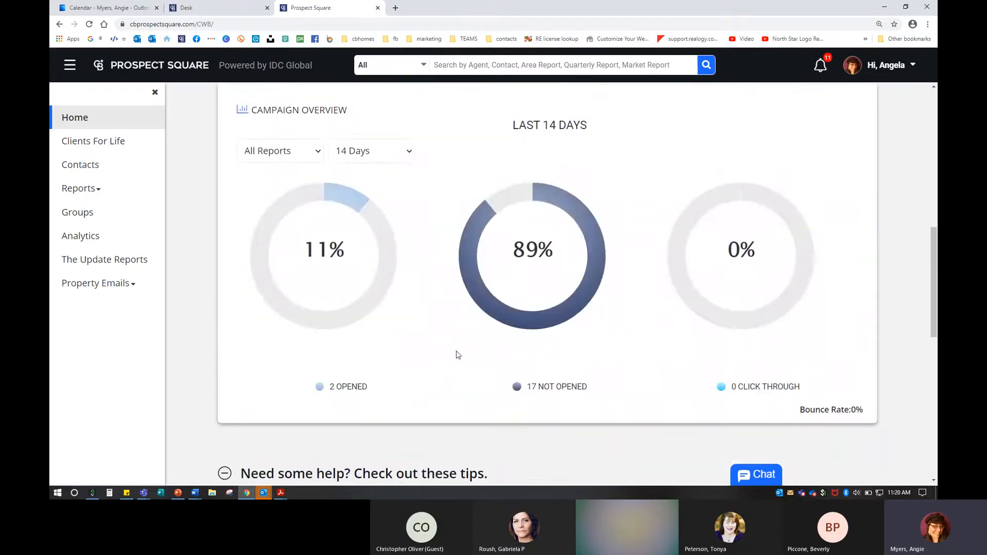
scroll(458, 355, down, 5)
click(281, 260)
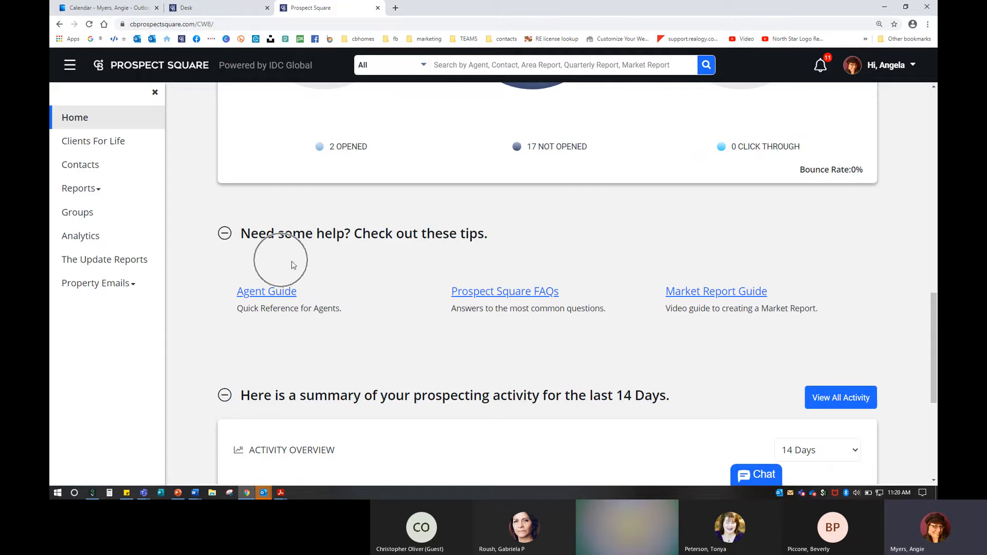
click(535, 304)
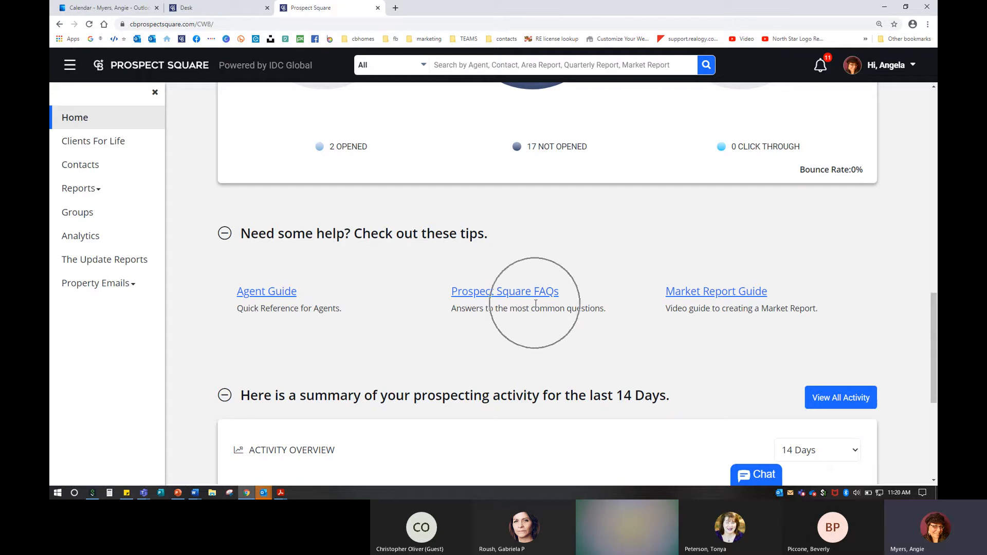
click(684, 311)
click(722, 304)
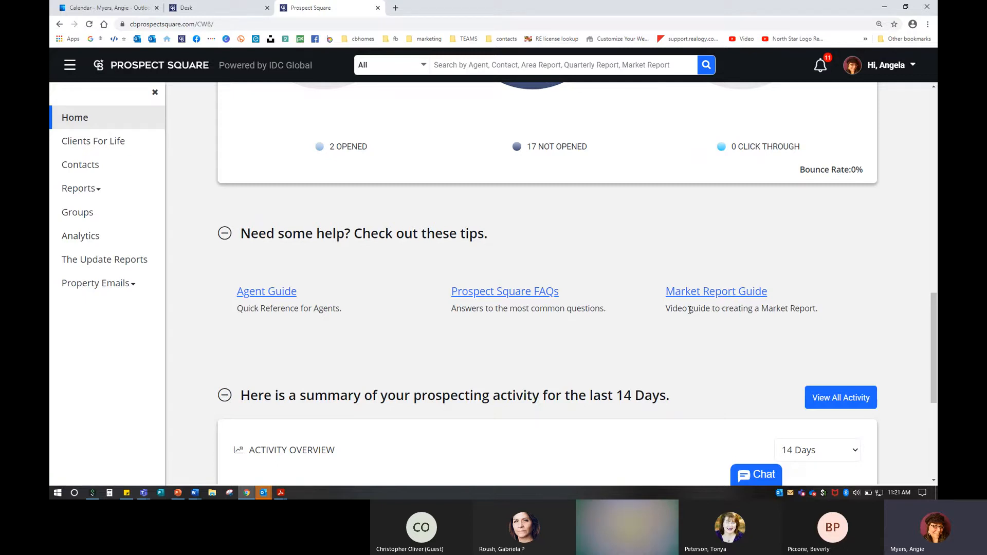
Step: Return to the top of the home page and open the account dropdown menu
scroll(795, 335, up, 8)
scroll(795, 336, up, 5)
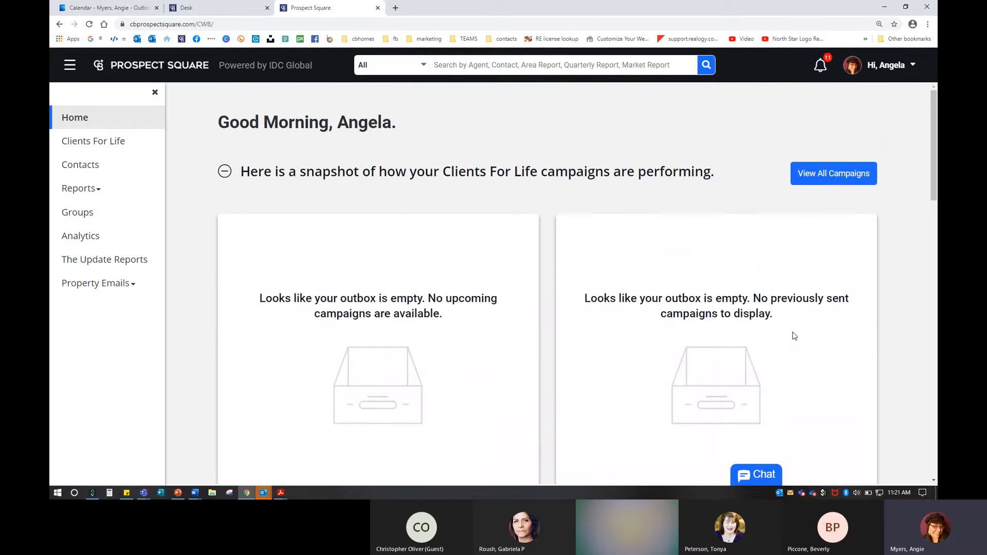
click(870, 67)
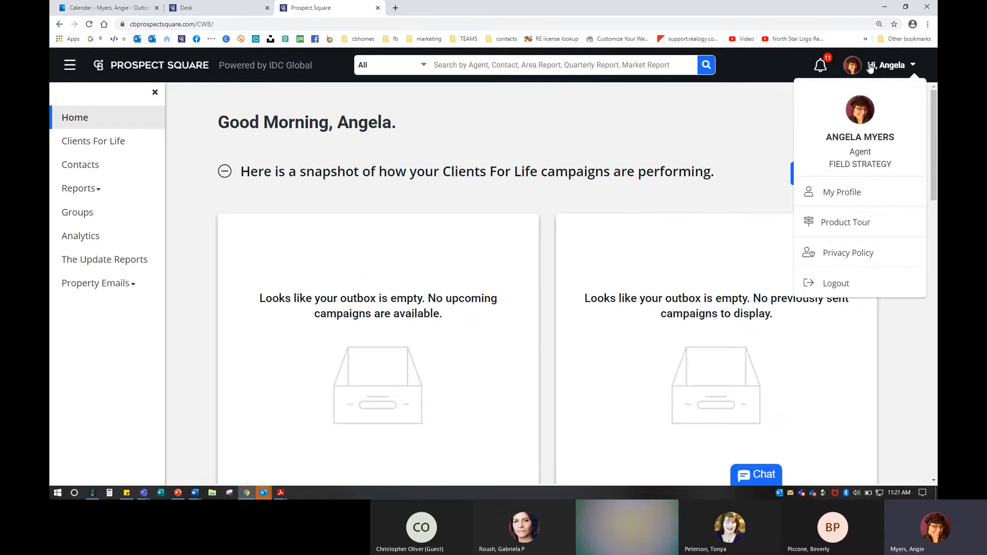
Step: Open My Profile and inspect the Preferred Full Name and Designation fields on Personal Info
click(834, 194)
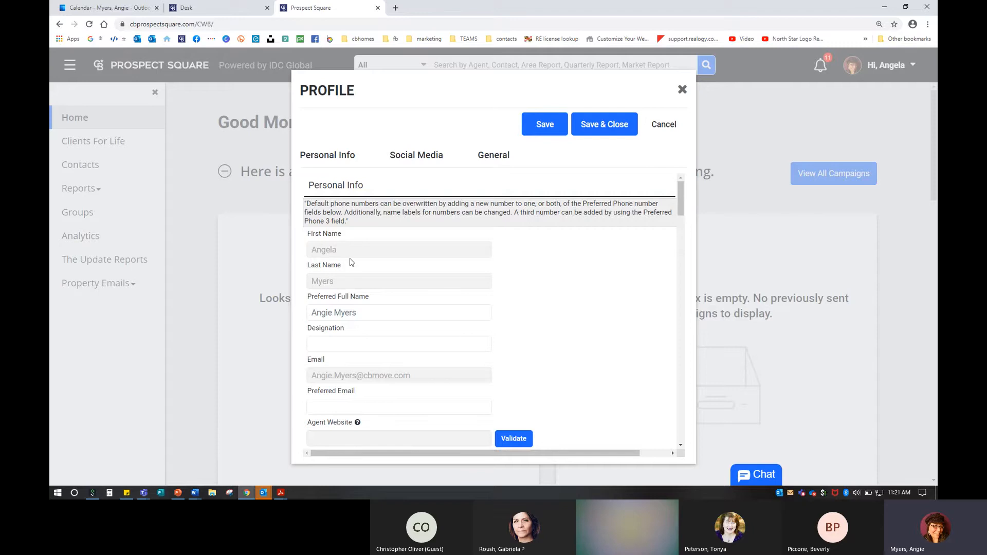
click(333, 315)
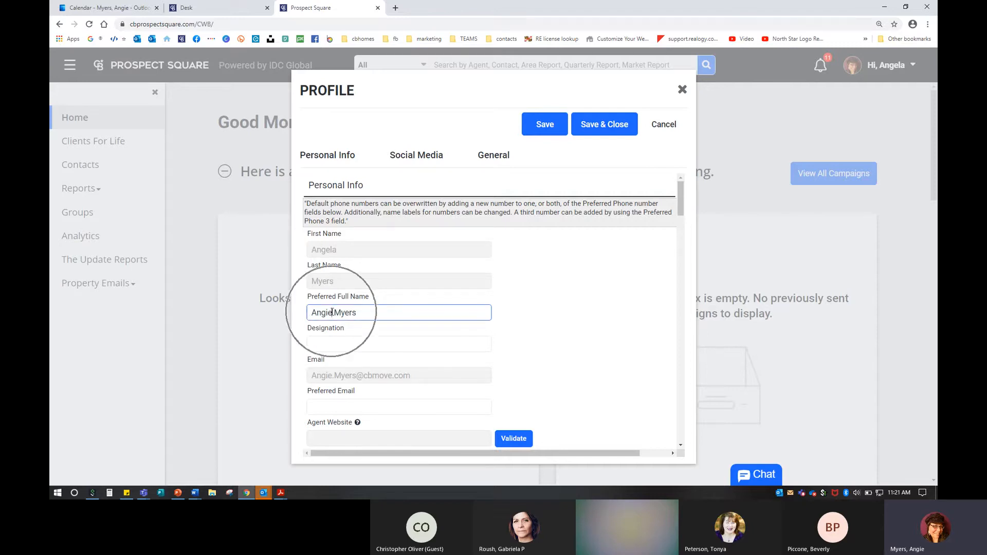
scroll(332, 313, down, 1)
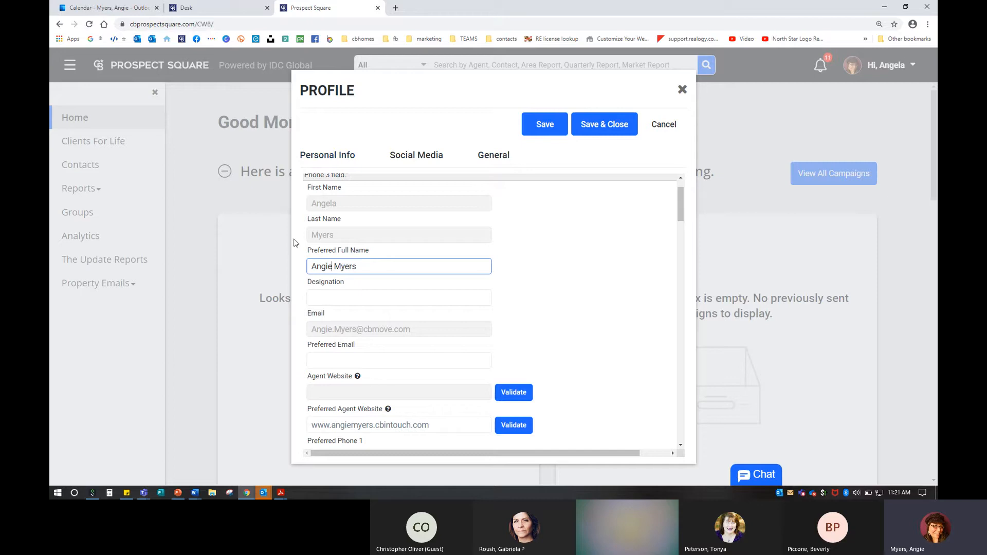
drag(312, 266, 389, 273)
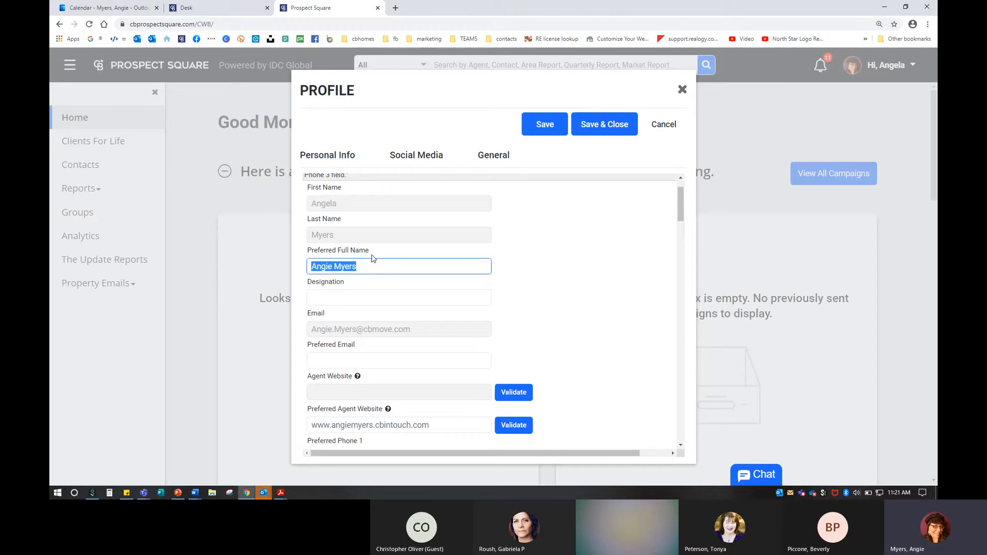
click(374, 266)
scroll(368, 291, down, 1)
click(343, 253)
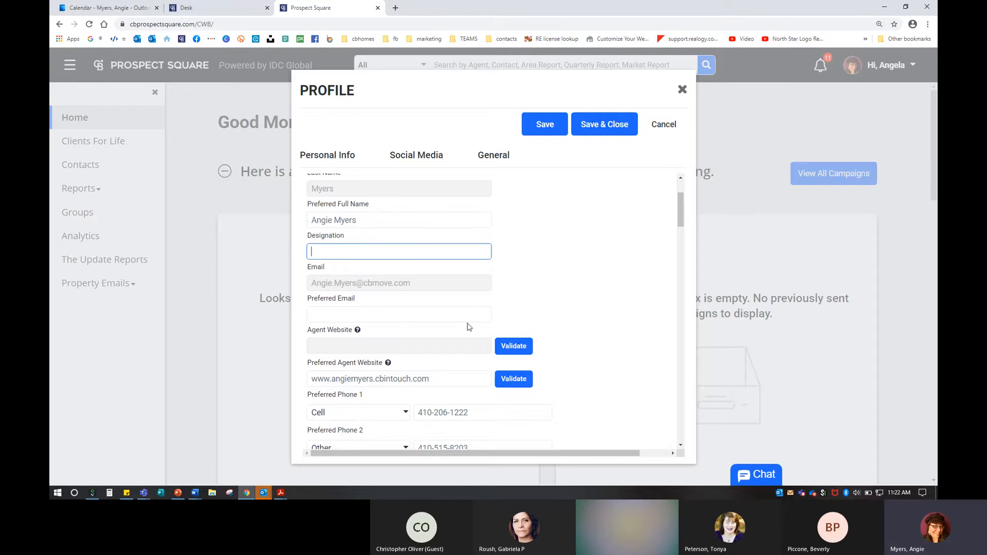
Step: Scroll the Profile form through the phone number and Picture sections
scroll(413, 331, down, 1)
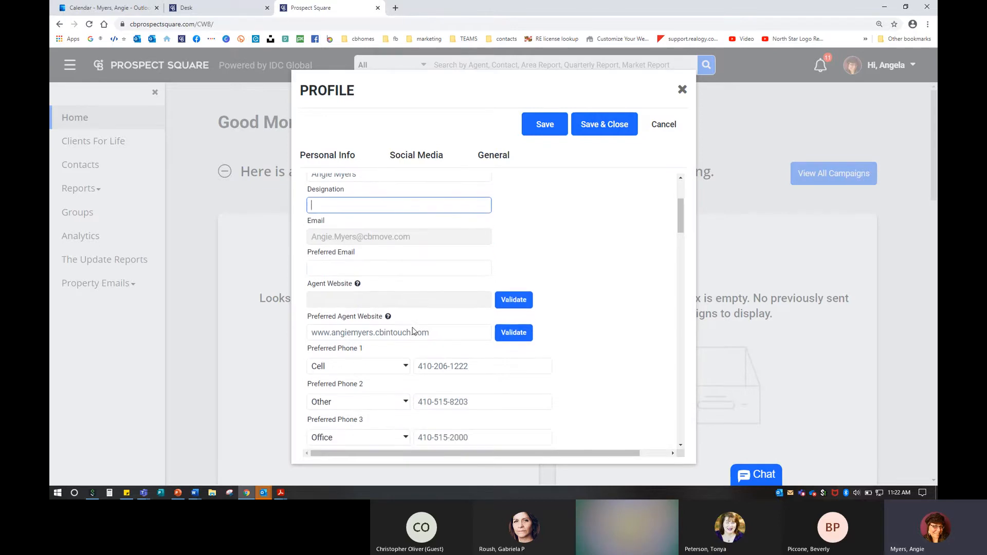
click(351, 236)
click(351, 237)
key(ctrl)
key(ctrl)
scroll(342, 268, down, 1)
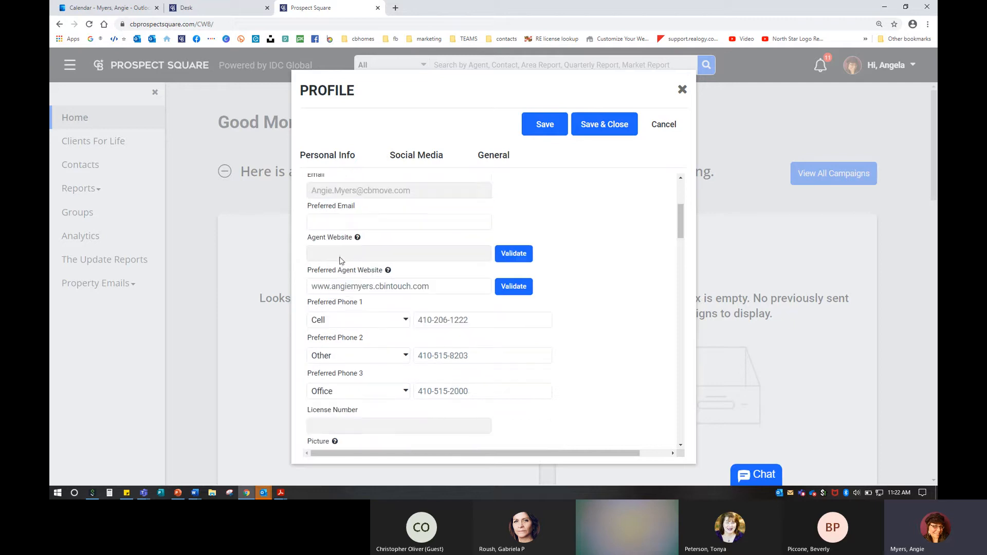
click(339, 256)
scroll(442, 314, down, 4)
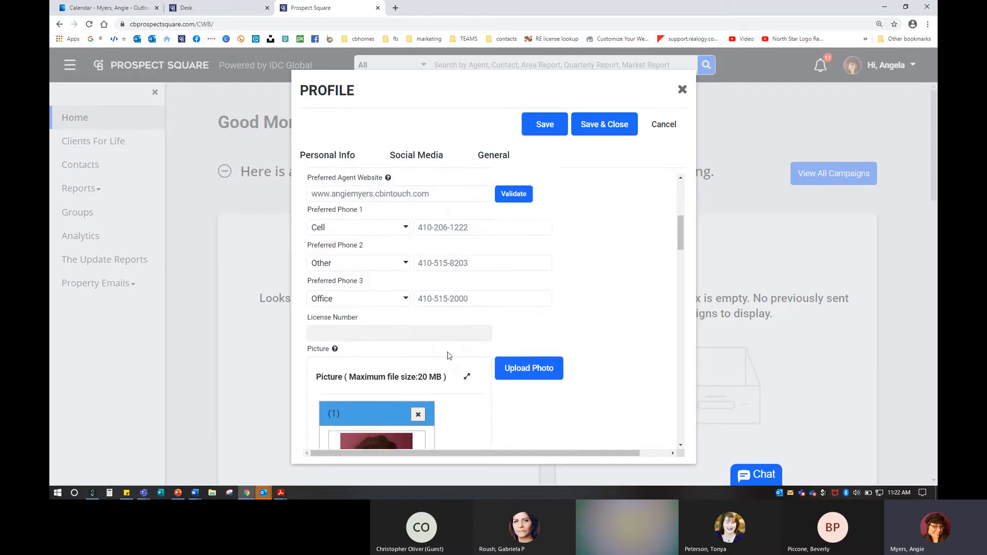
scroll(349, 261, up, 1)
Step: Review the Social Media links with the cursor at the end of the Facebook URL, then start a new tab
scroll(353, 241, down, 2)
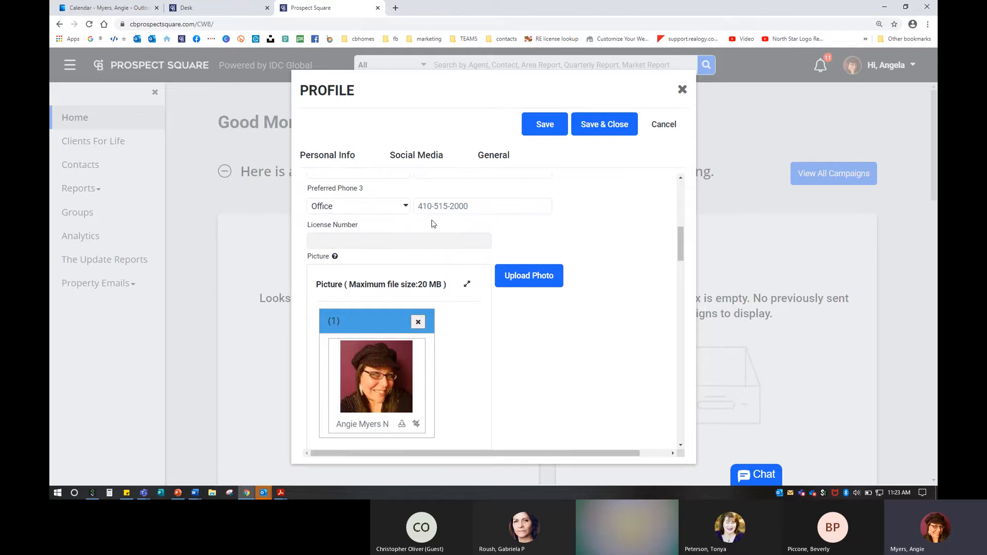
scroll(434, 225, down, 2)
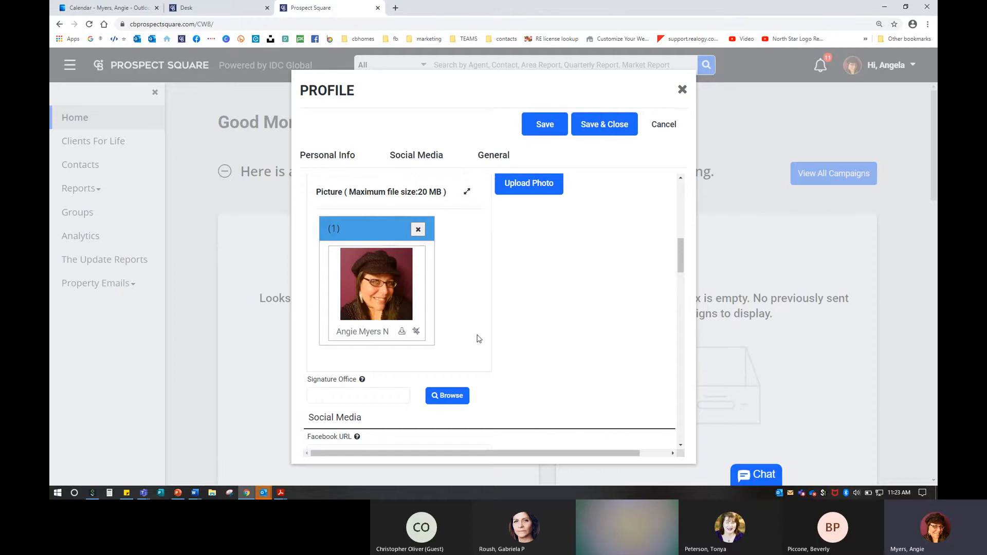
scroll(506, 336, down, 5)
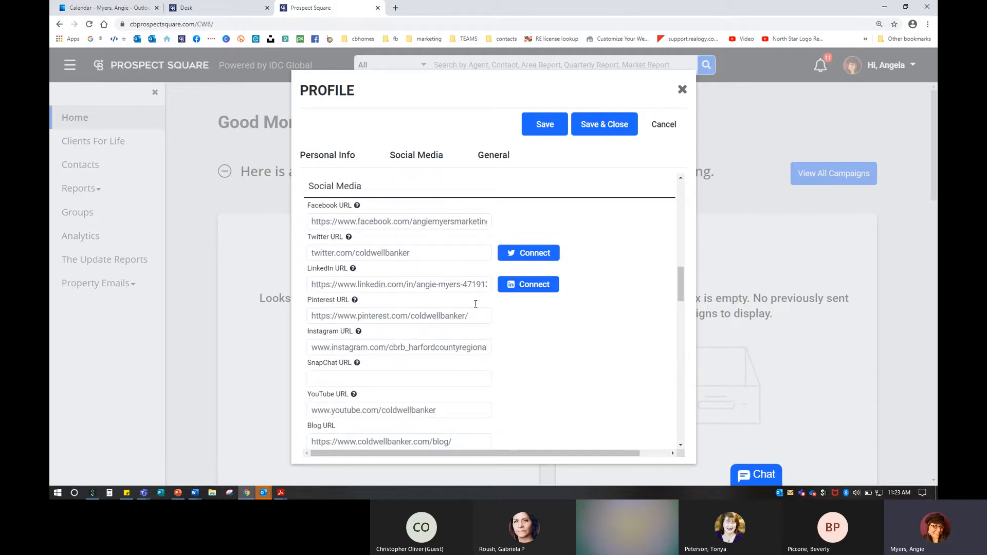
click(443, 222)
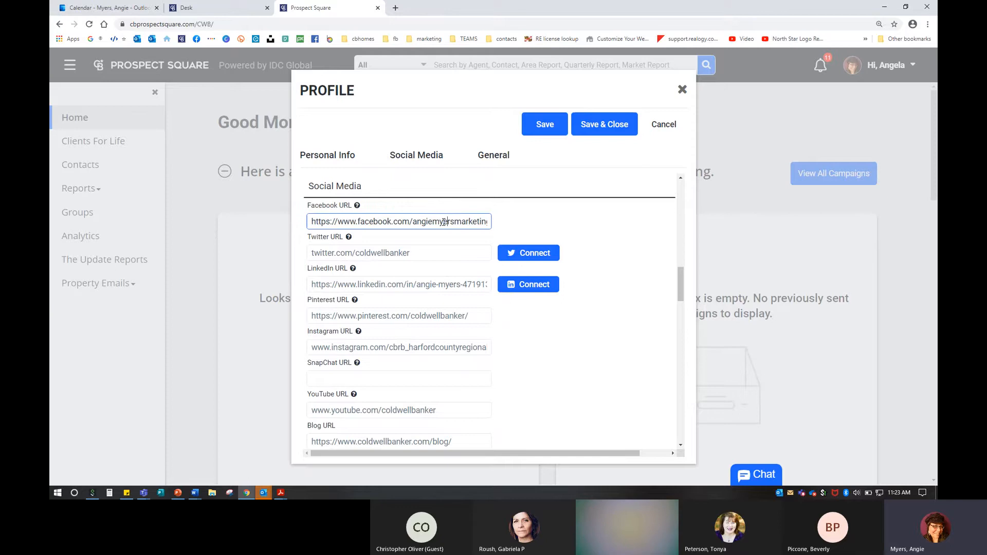
key(Right)
key(Right)
key(Right)
key(Right)
key(Right)
key(Right)
key(Right)
key(Right)
key(Right)
key(Right)
key(Right)
key(Right)
key(Right)
key(Right)
key(Right)
key(Right)
key(Right)
key(Right)
key(Right)
key(Right)
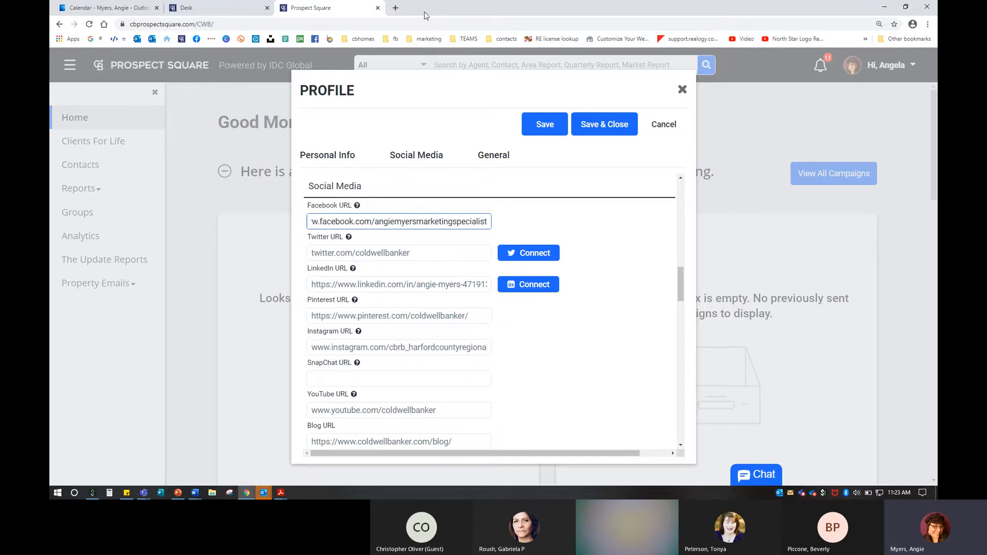
click(396, 8)
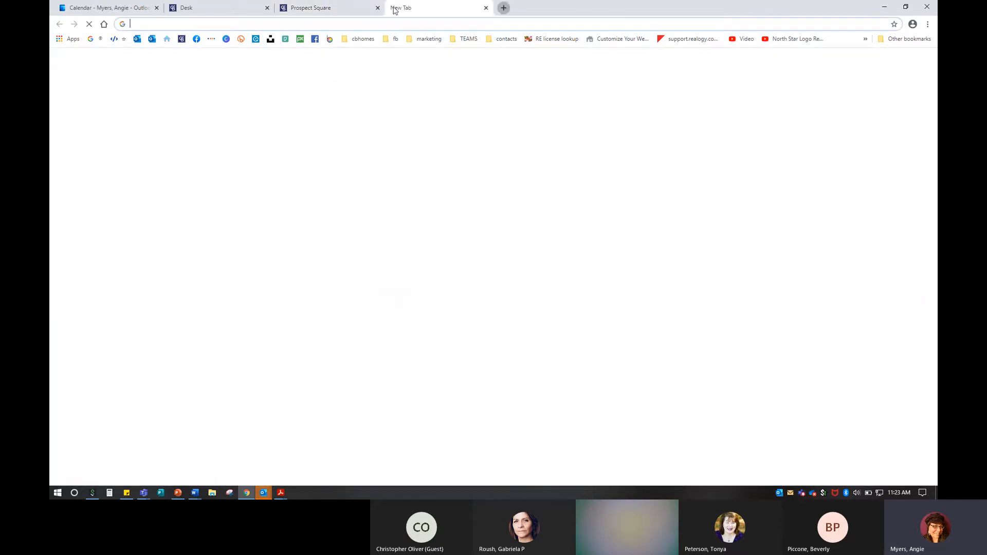
Step: Find the agent's marketing business page on Facebook, copy its web address, and close the tab
click(196, 39)
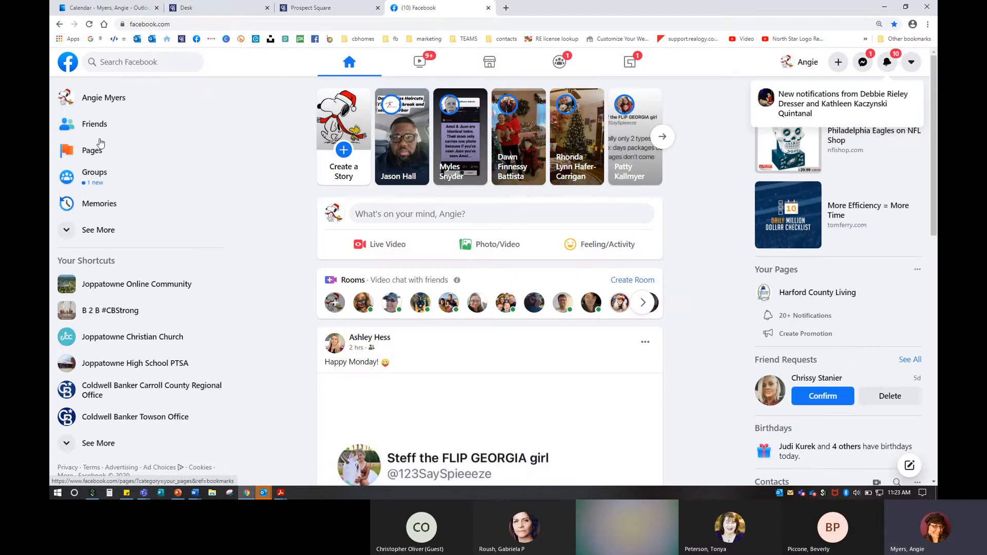
click(118, 62)
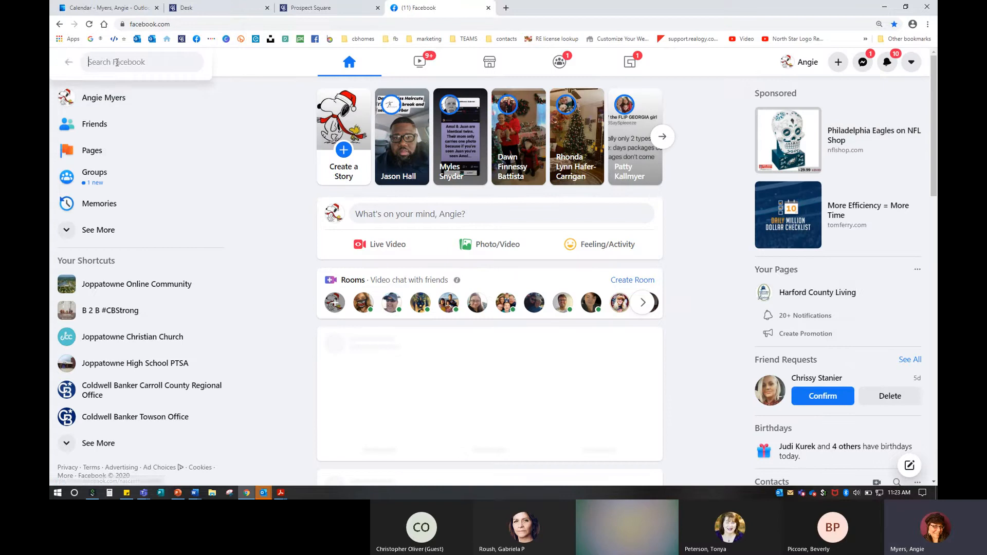
text(an)
click(116, 89)
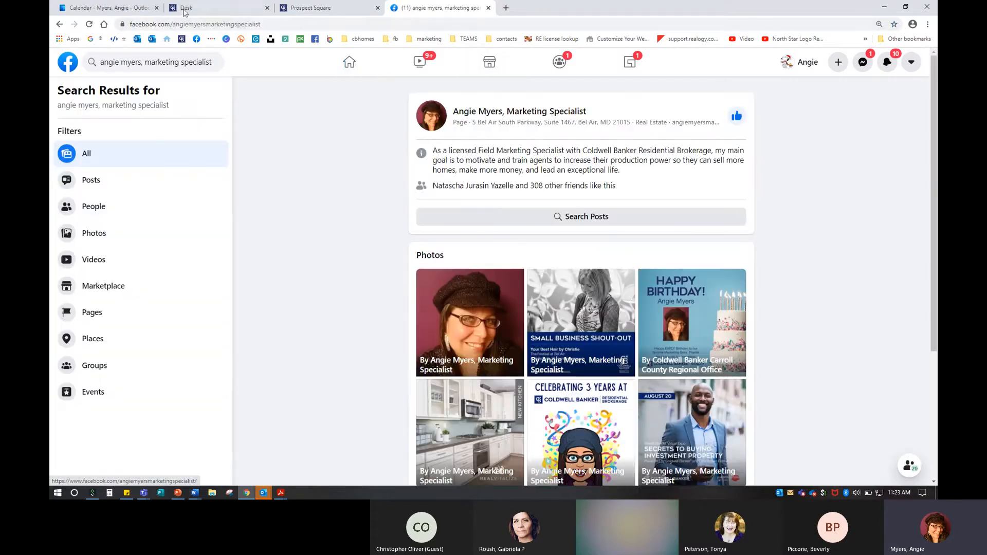
click(201, 25)
right_click(201, 24)
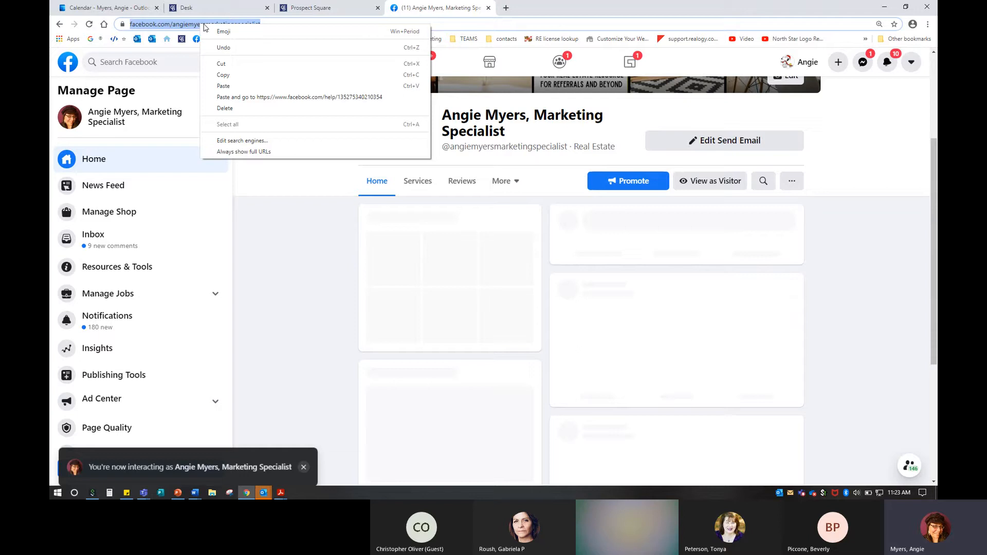
click(223, 74)
click(488, 7)
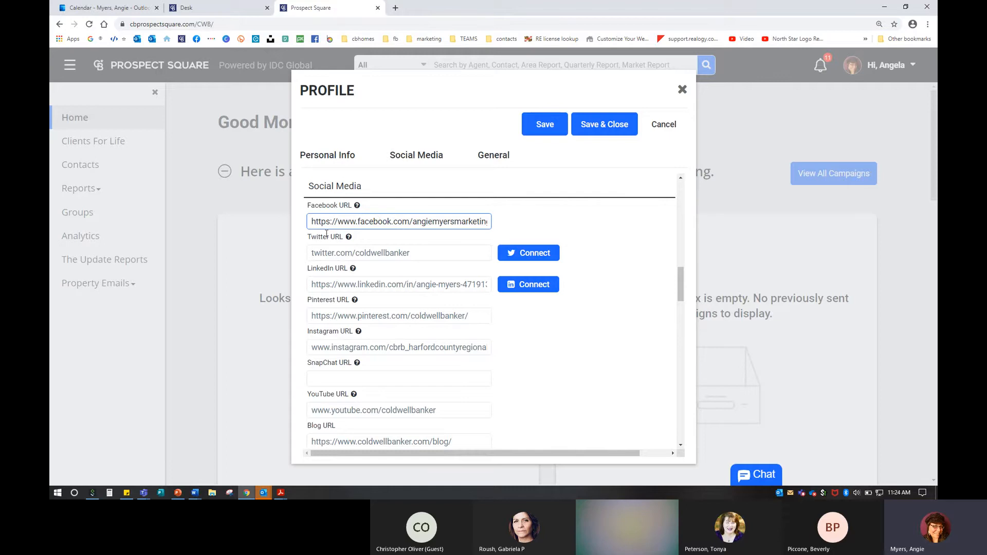
Step: Select and copy the whole Twitter URL from the profile, then start a new tab
double_click(383, 253)
click(442, 255)
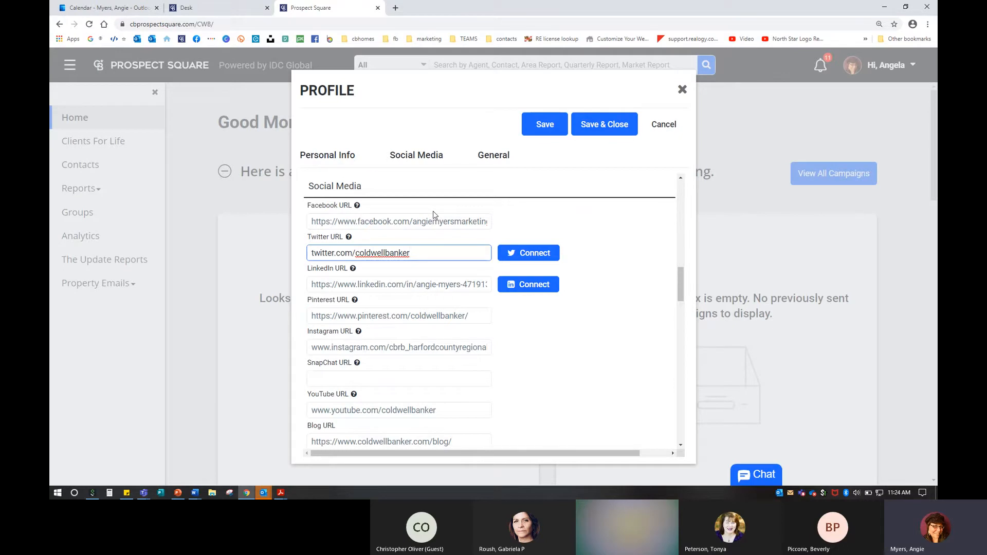
drag(412, 253, 295, 250)
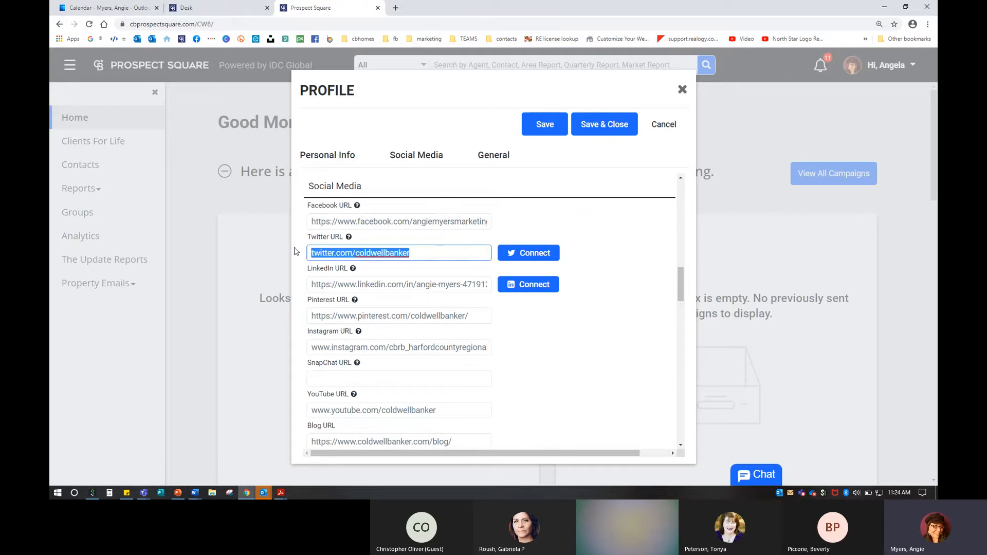
click(396, 7)
Step: Load the pasted Twitter URL and scroll the Coldwell Banker timeline to confirm the account
key(ctrl+v)
key(Return)
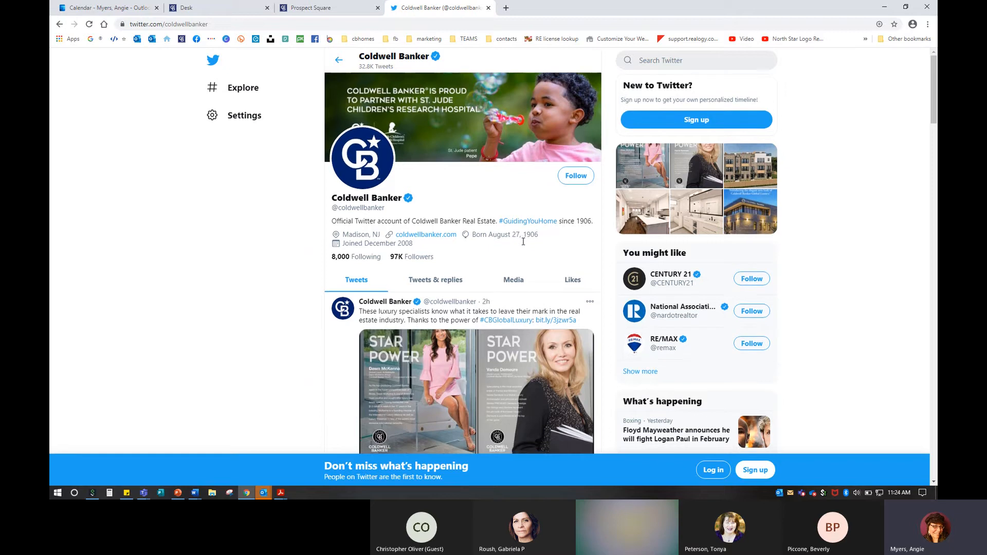
scroll(523, 241, down, 4)
scroll(523, 241, down, 5)
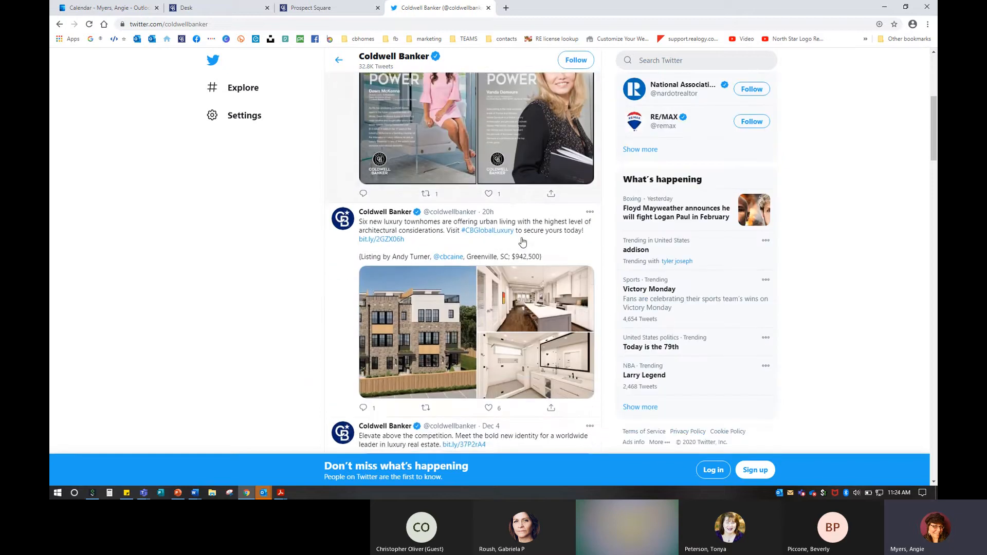
scroll(522, 242, down, 3)
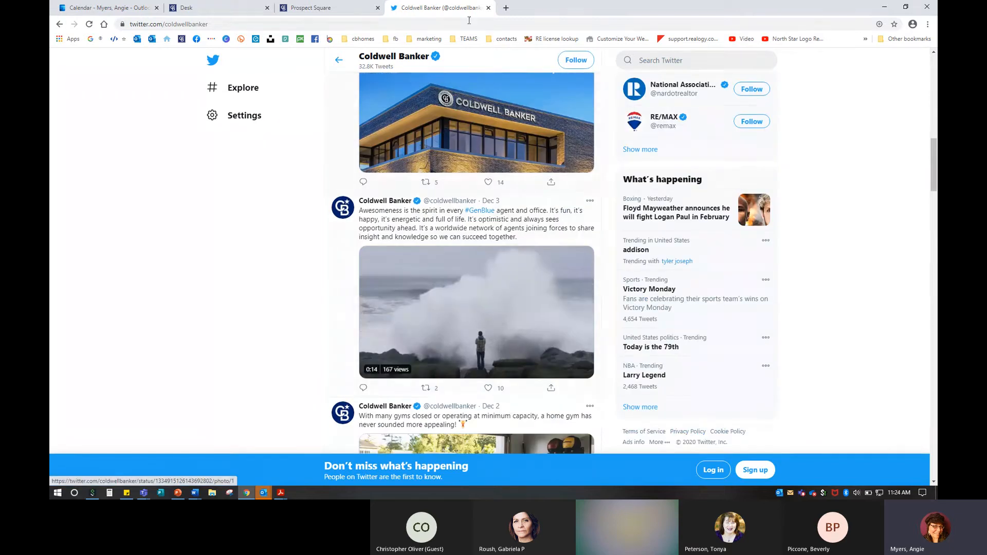
click(489, 8)
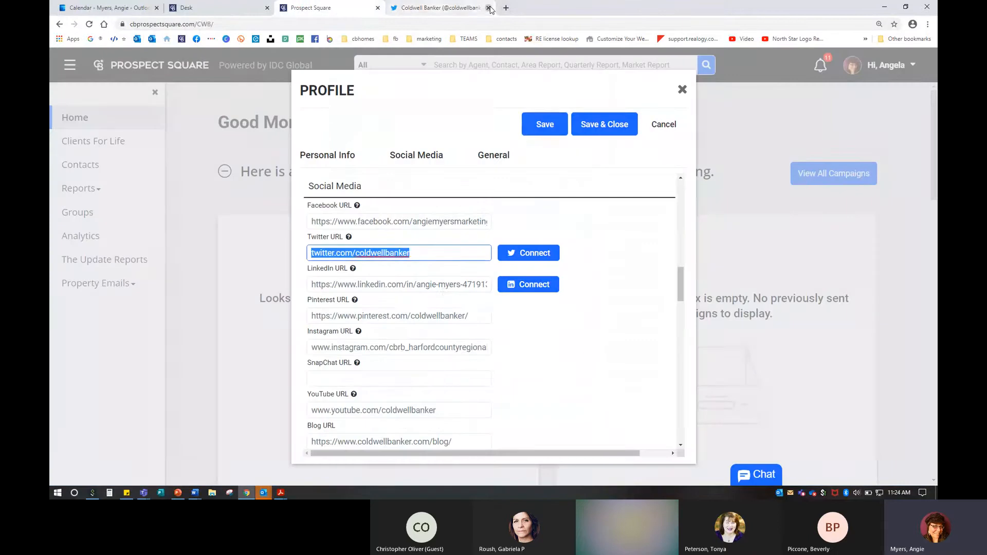
click(446, 288)
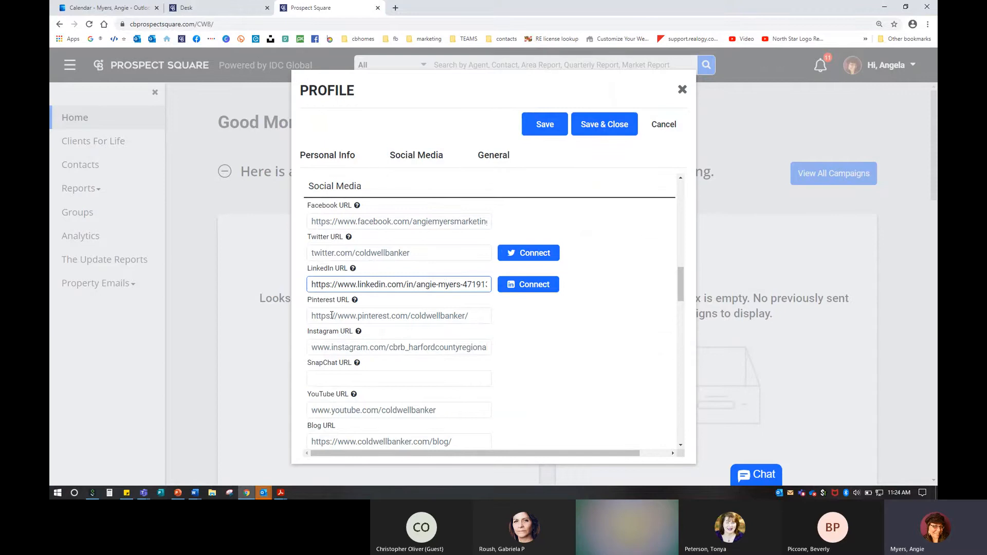
scroll(337, 311, down, 1)
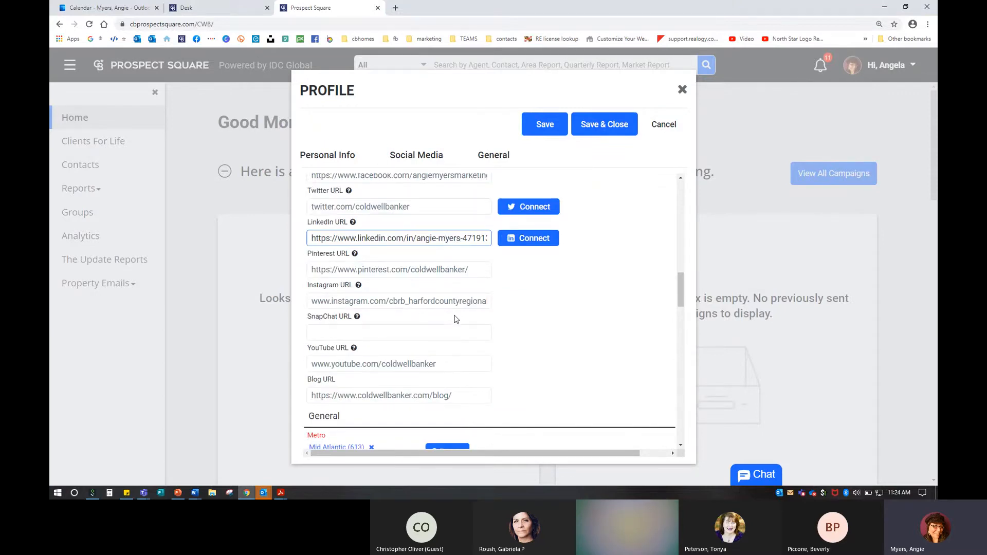
scroll(455, 316, down, 3)
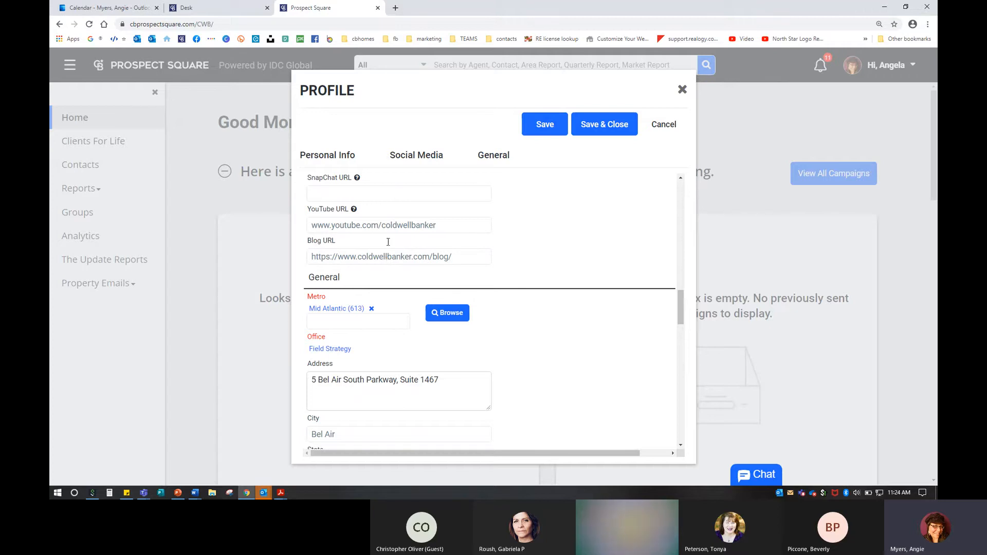
scroll(452, 253, down, 4)
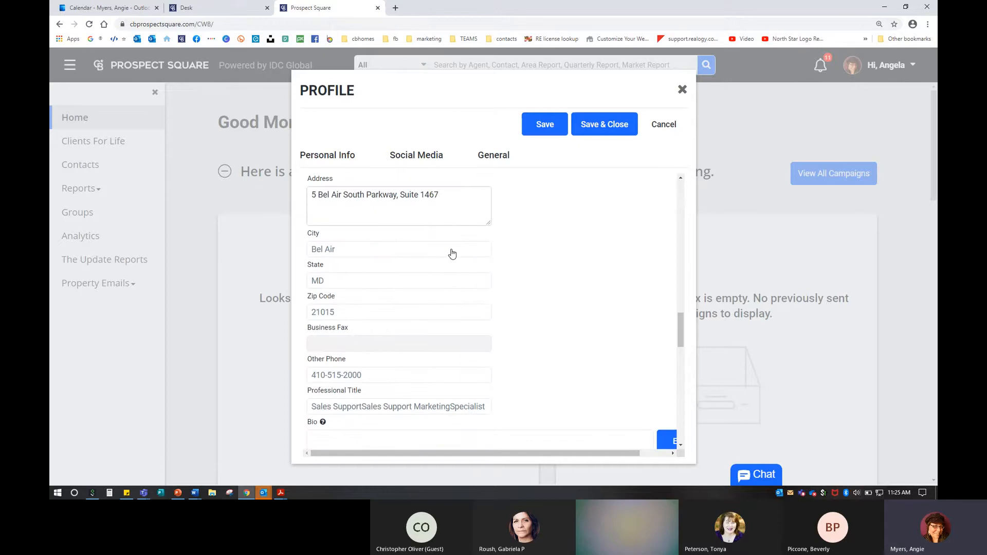
scroll(441, 265, down, 4)
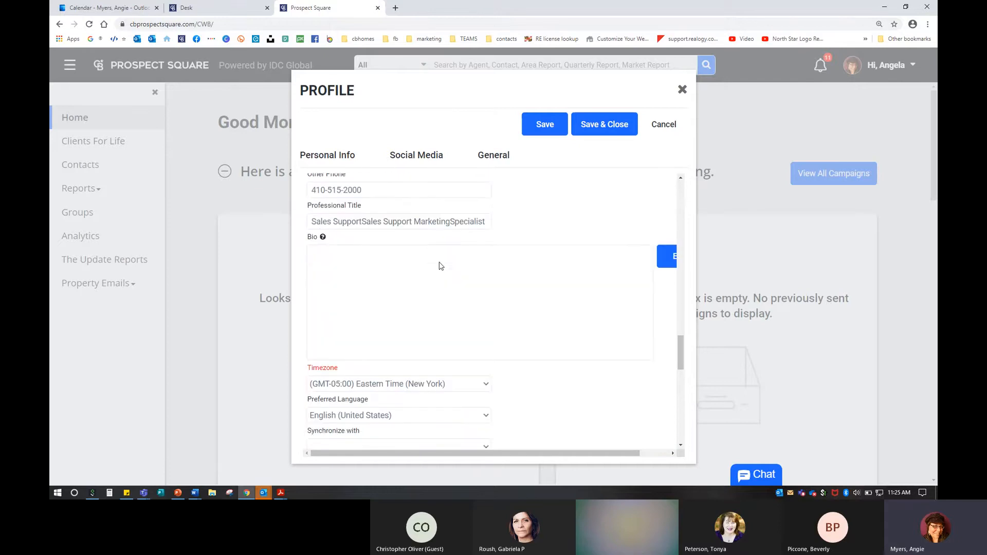
scroll(388, 220, down, 1)
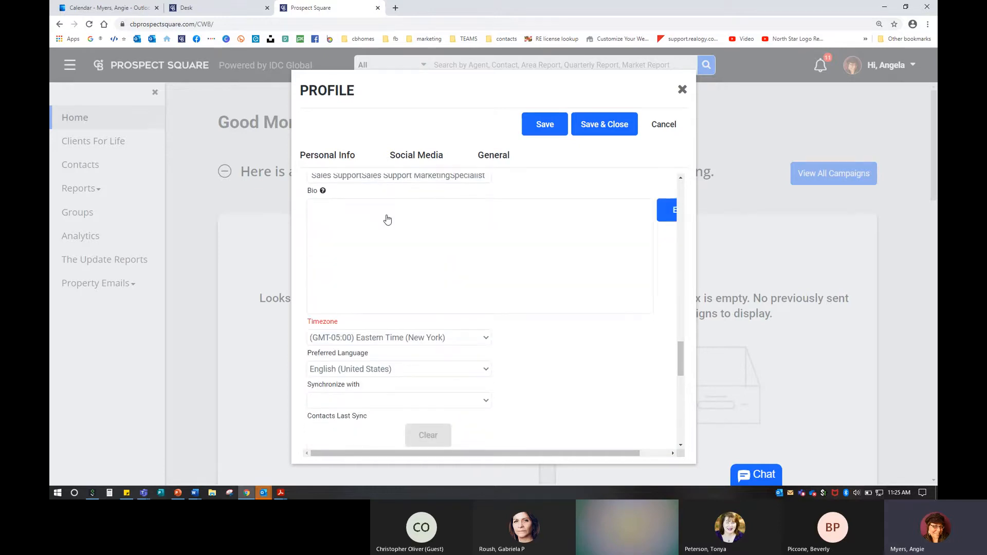
click(388, 220)
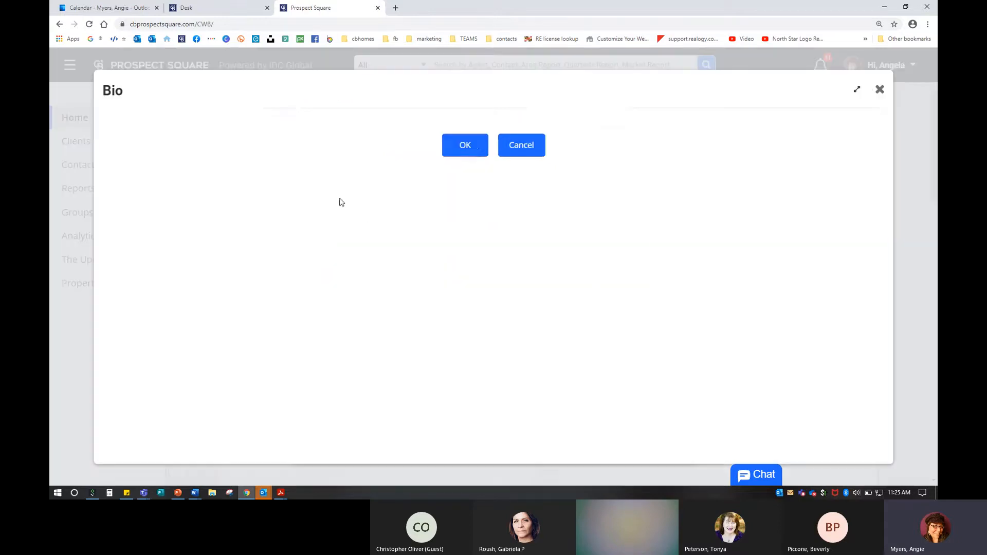
click(879, 92)
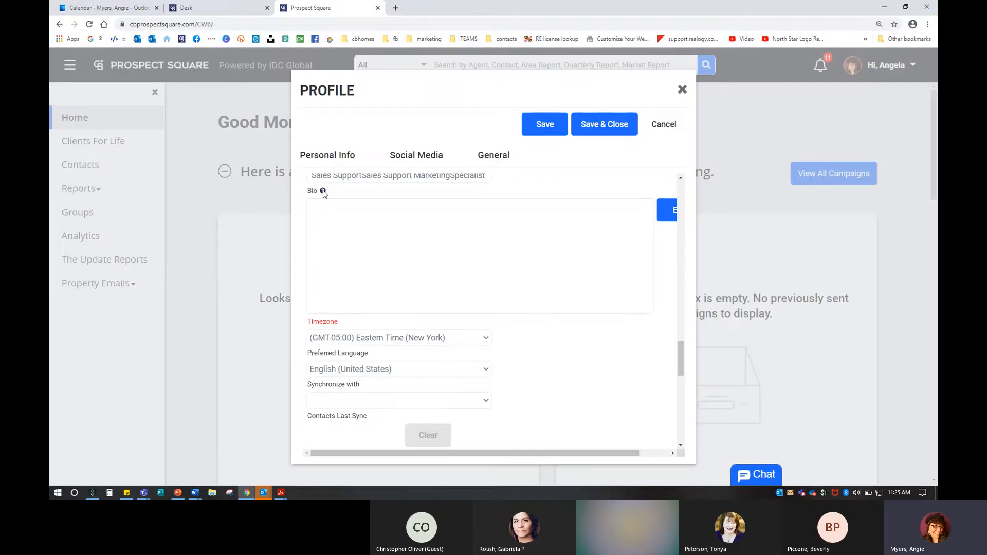
mouse_move(324, 193)
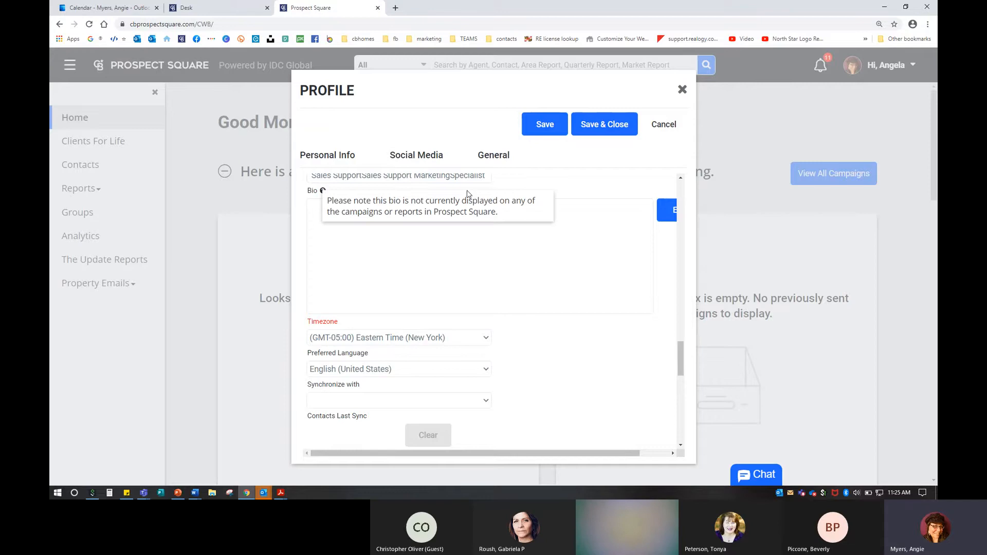
click(413, 279)
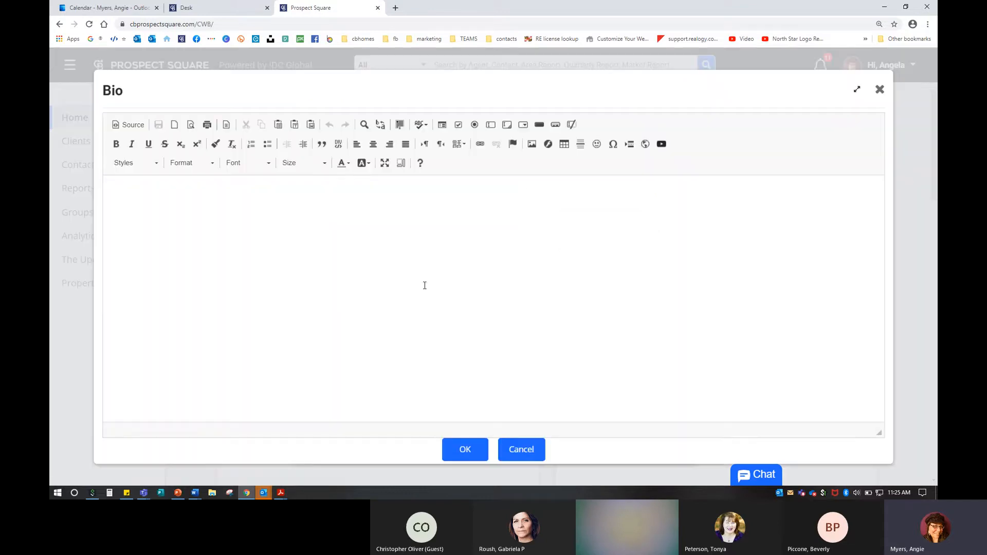
click(880, 93)
Step: Review Languages and Designations, Save & Close the profile, and acknowledge the Record saved message
scroll(412, 265, down, 4)
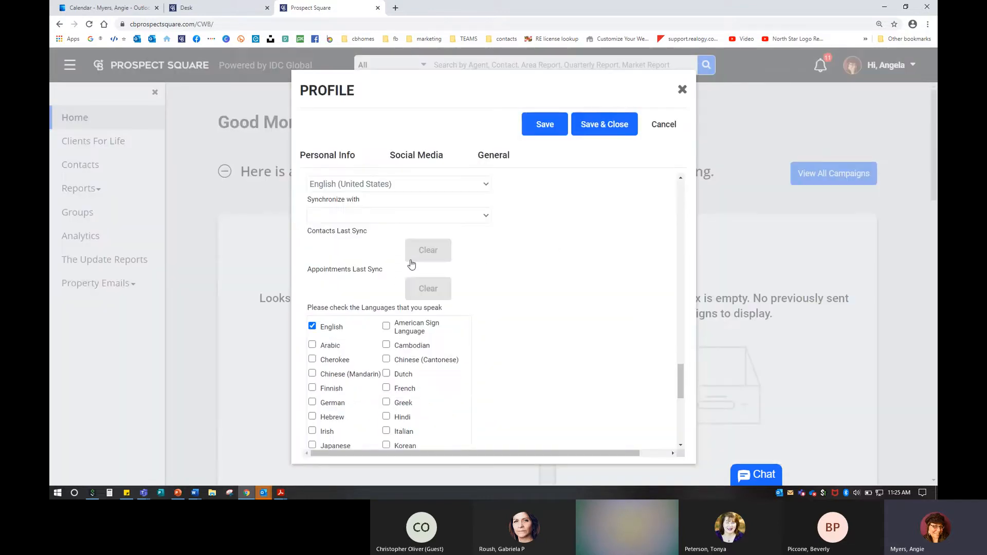
scroll(391, 255, up, 2)
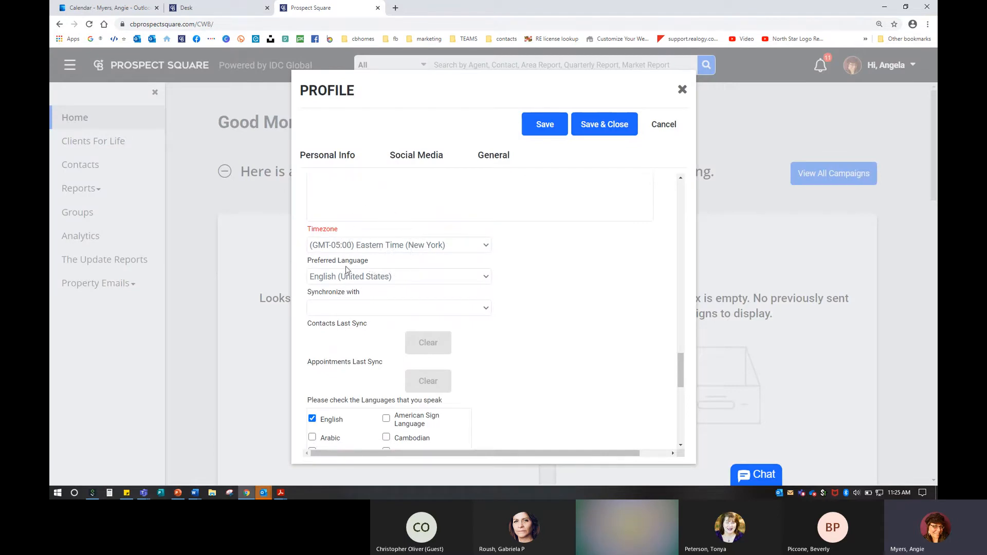
scroll(342, 276, down, 3)
scroll(342, 276, down, 1)
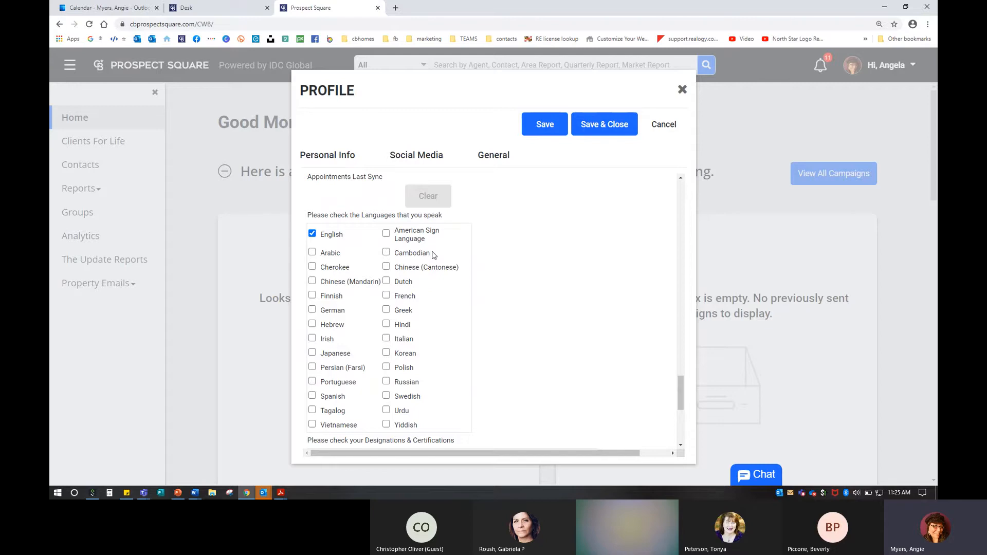
scroll(441, 368, down, 5)
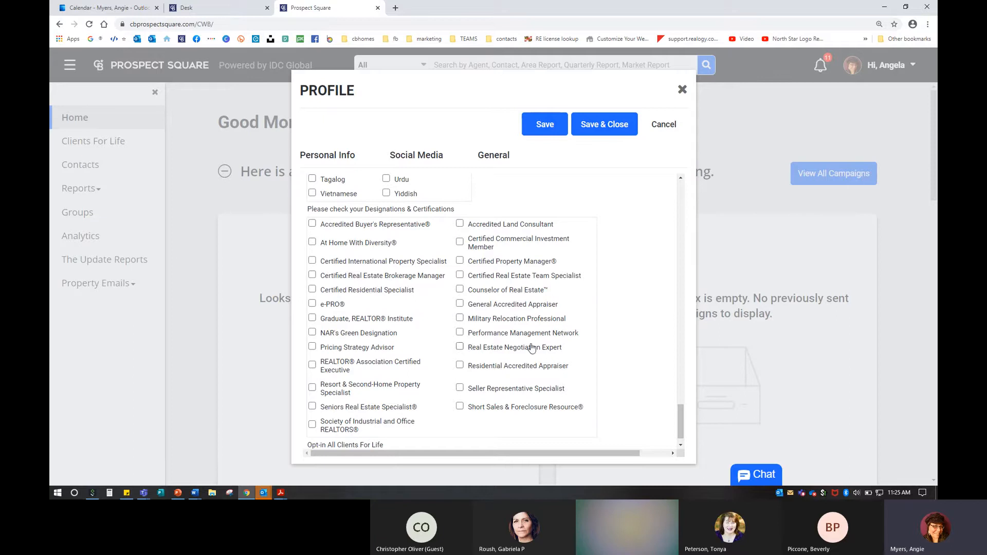
scroll(520, 367, down, 1)
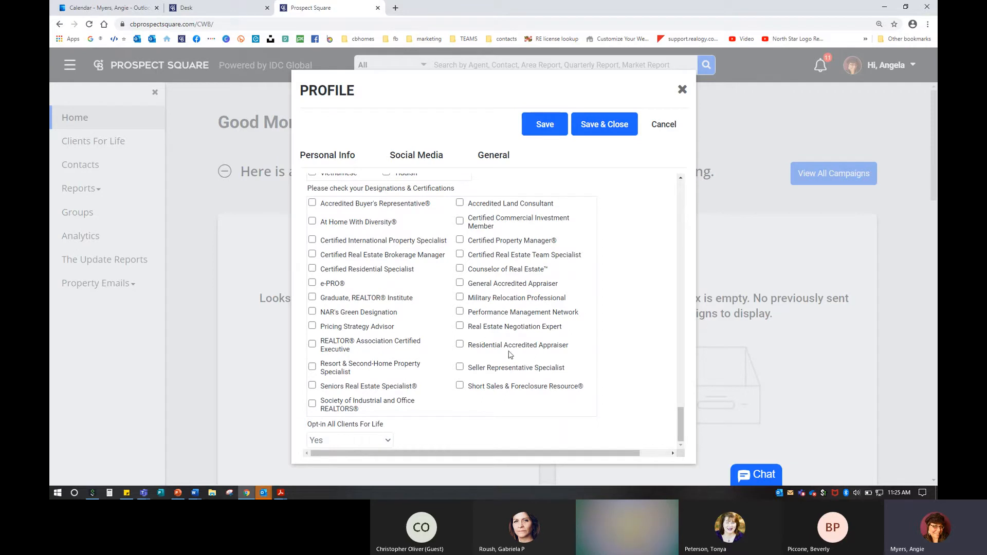
click(622, 126)
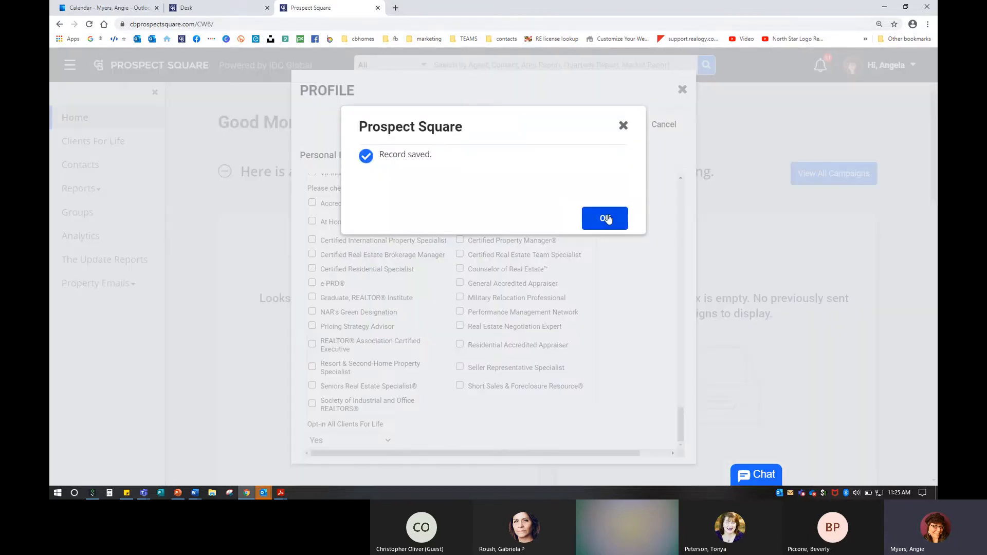
click(396, 8)
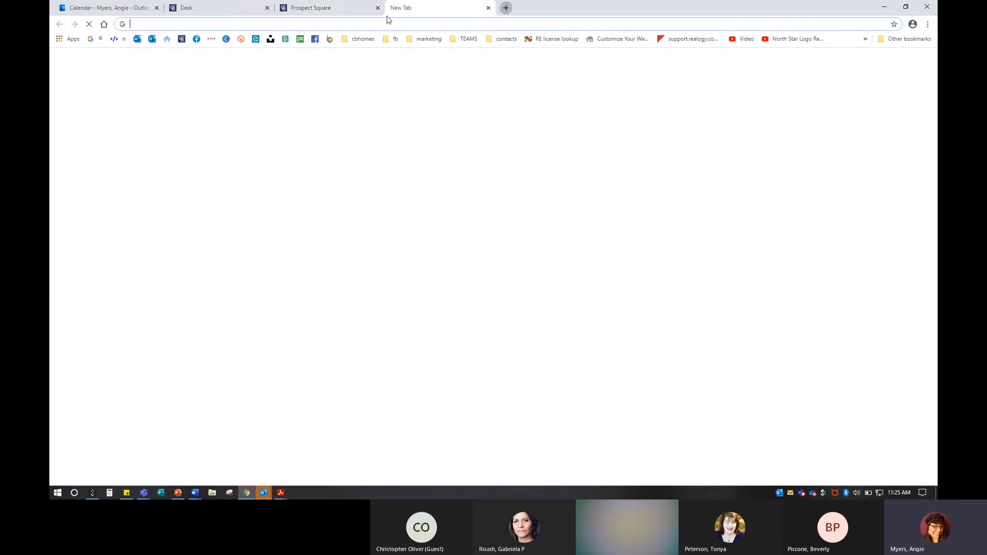
Step: From the agent's website, open the Baltimore County October 2020 Area Report
click(166, 39)
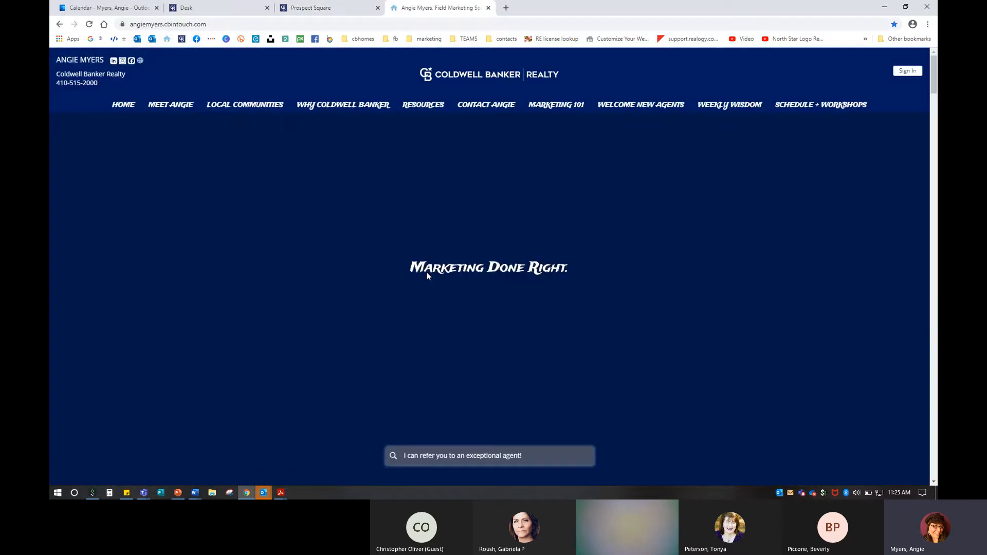
scroll(427, 273, down, 15)
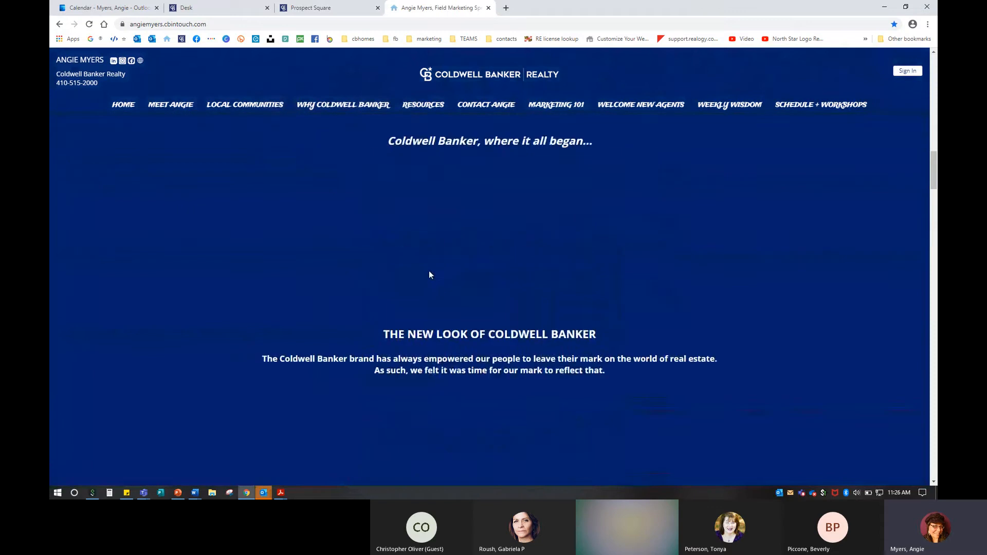
scroll(430, 275, down, 12)
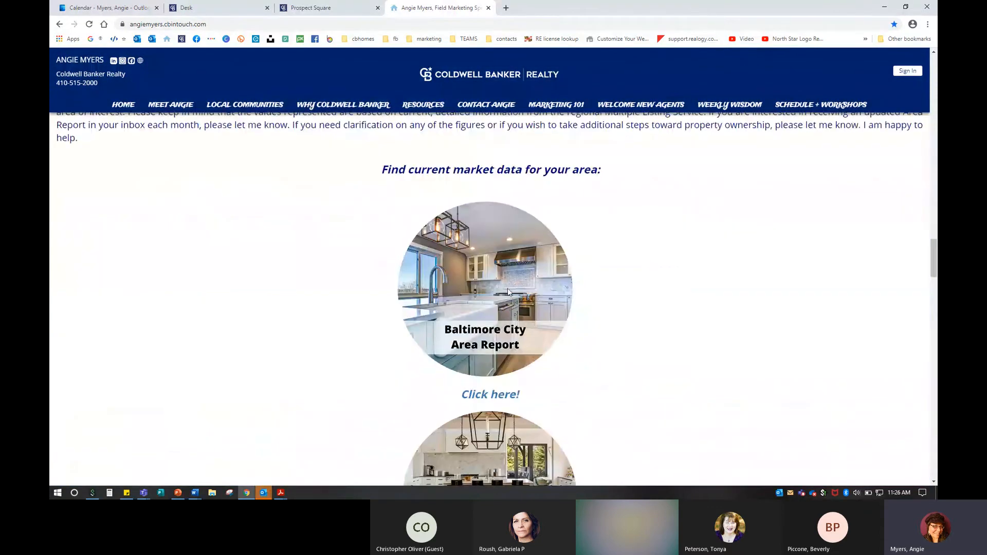
scroll(511, 387, down, 5)
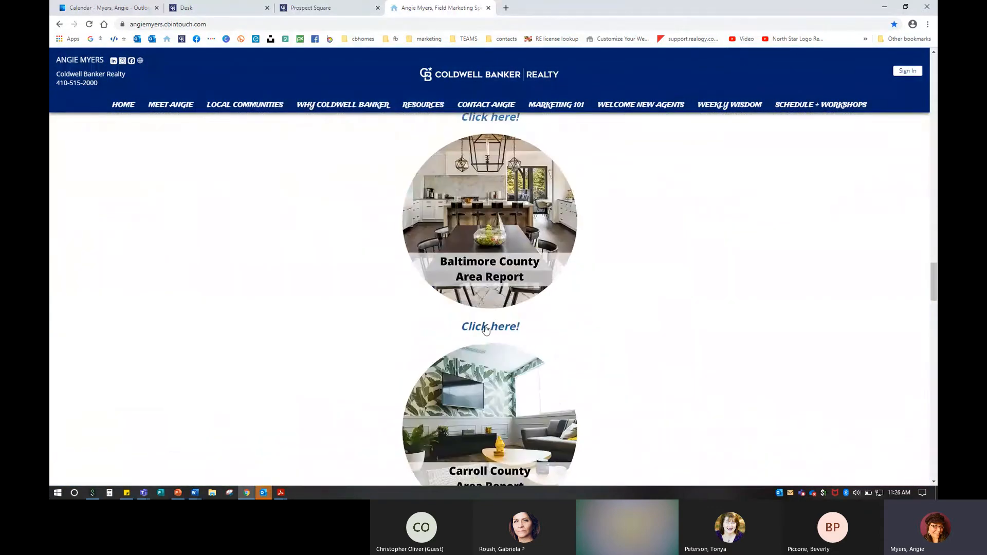
click(503, 325)
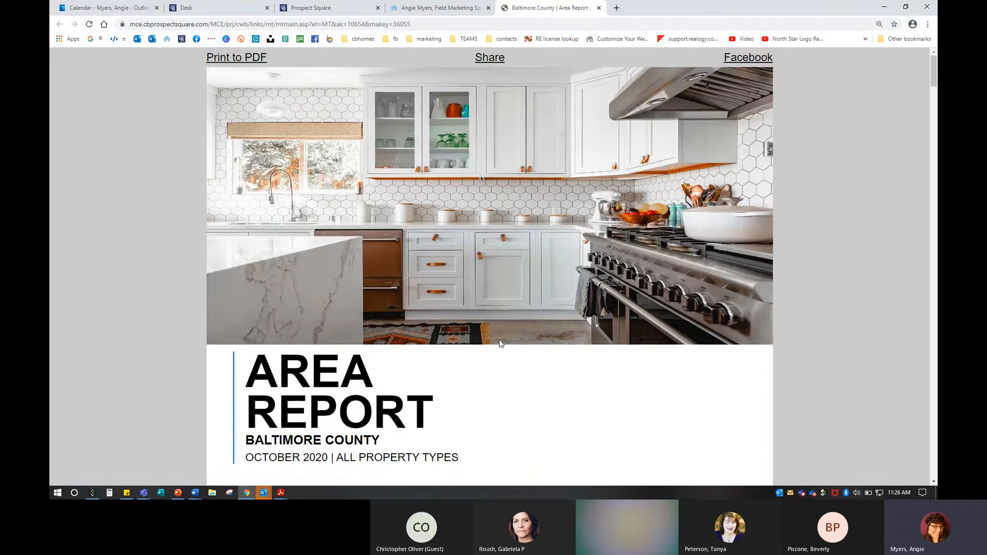
scroll(500, 340, down, 6)
scroll(501, 341, down, 3)
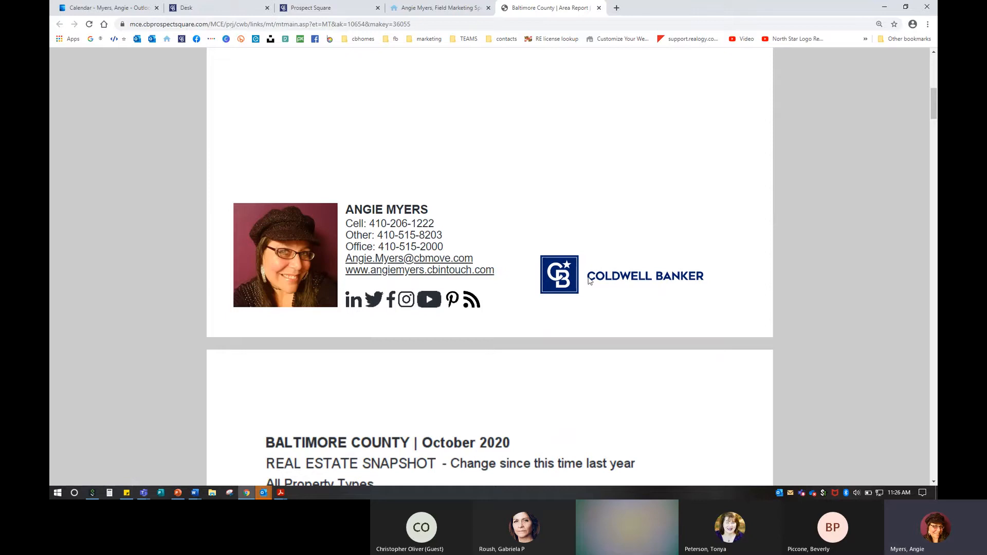
key(ctrl)
key(ctrl)
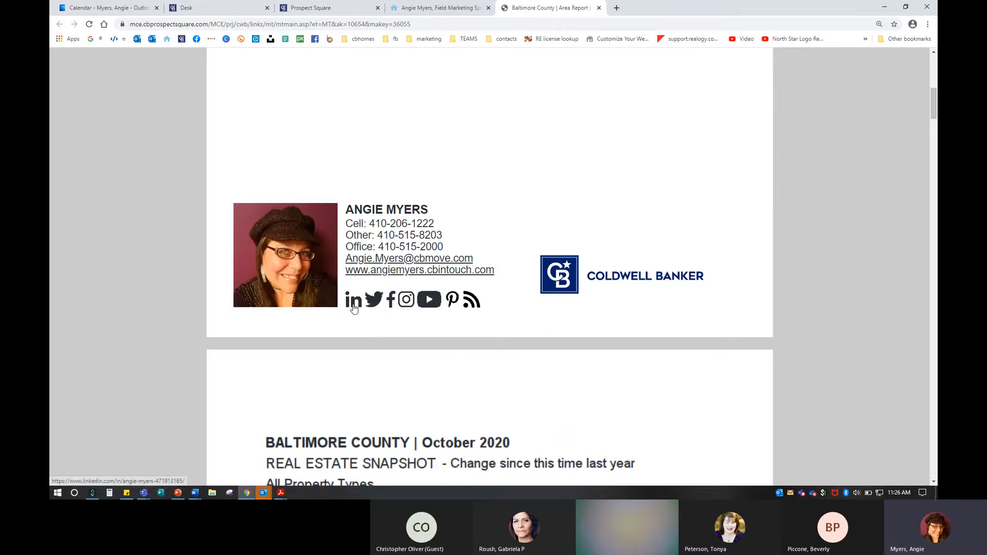
click(473, 304)
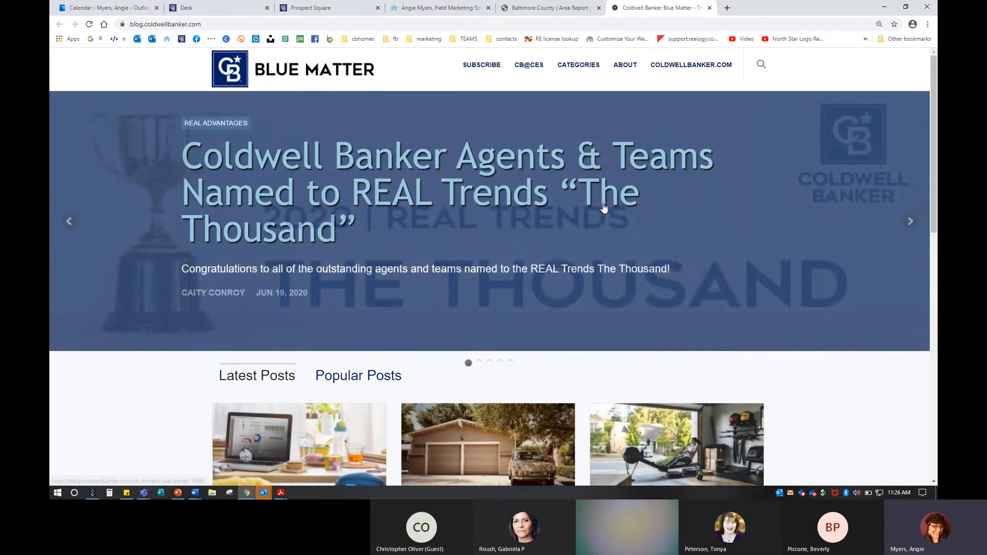
click(709, 7)
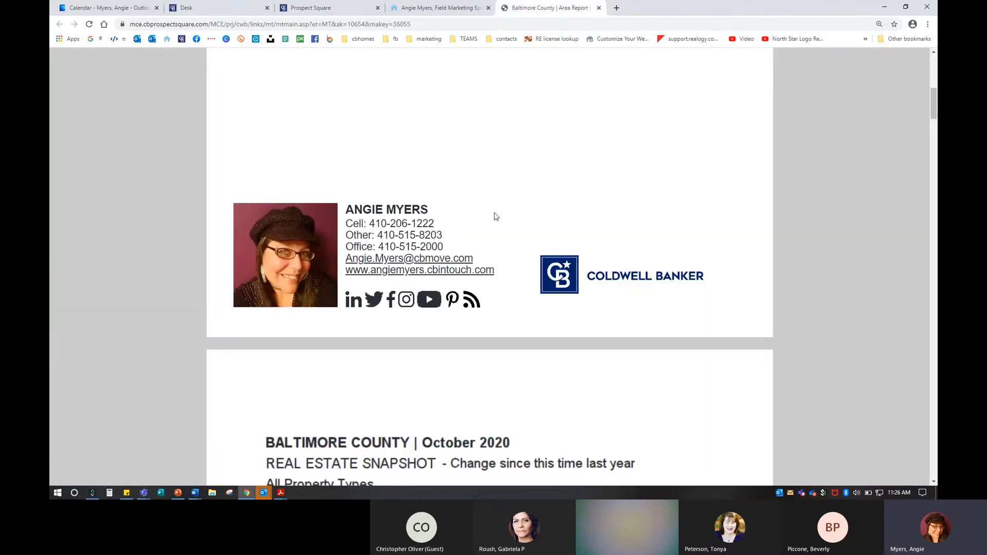
Step: Check that the report's LinkedIn link opens the agent's profile, then close the Baltimore County report
click(355, 303)
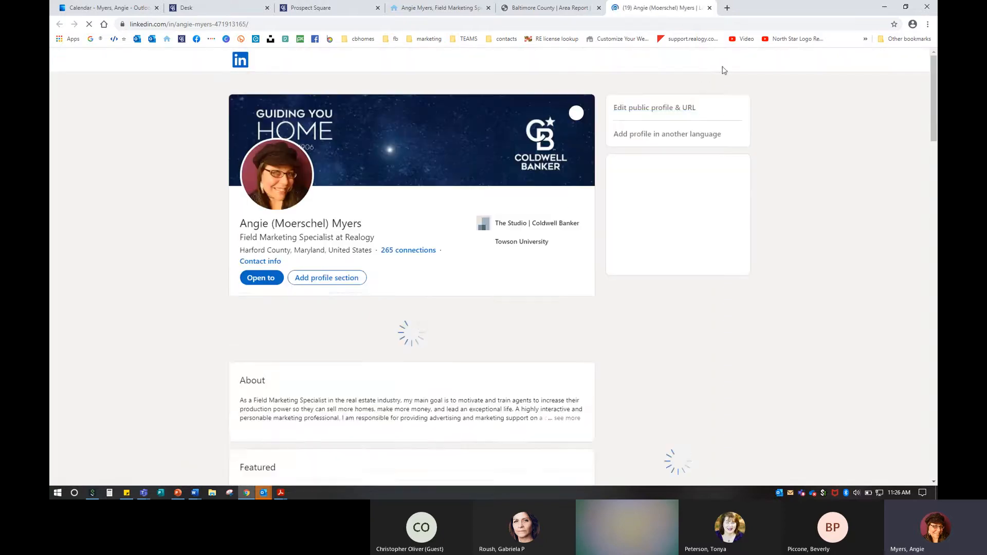
click(709, 8)
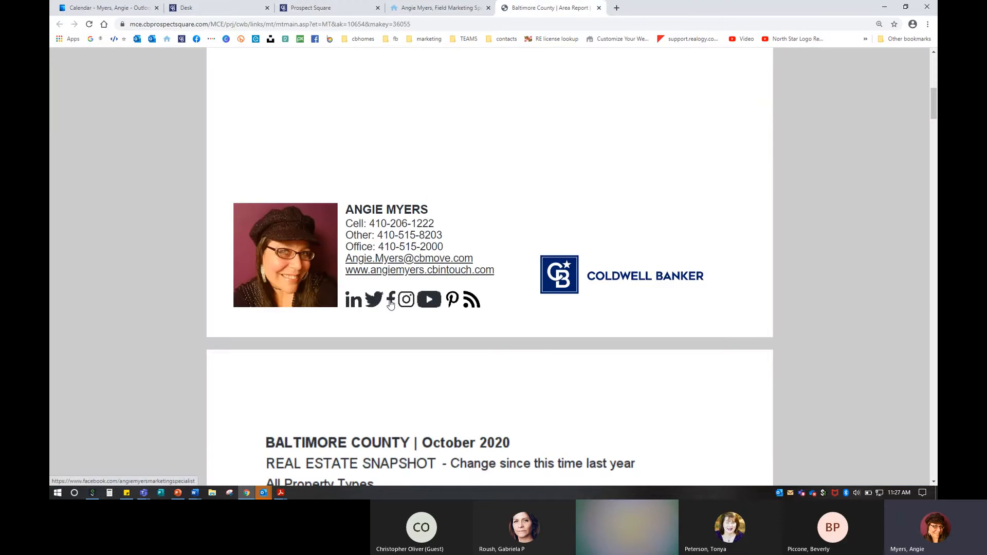
scroll(446, 300, down, 7)
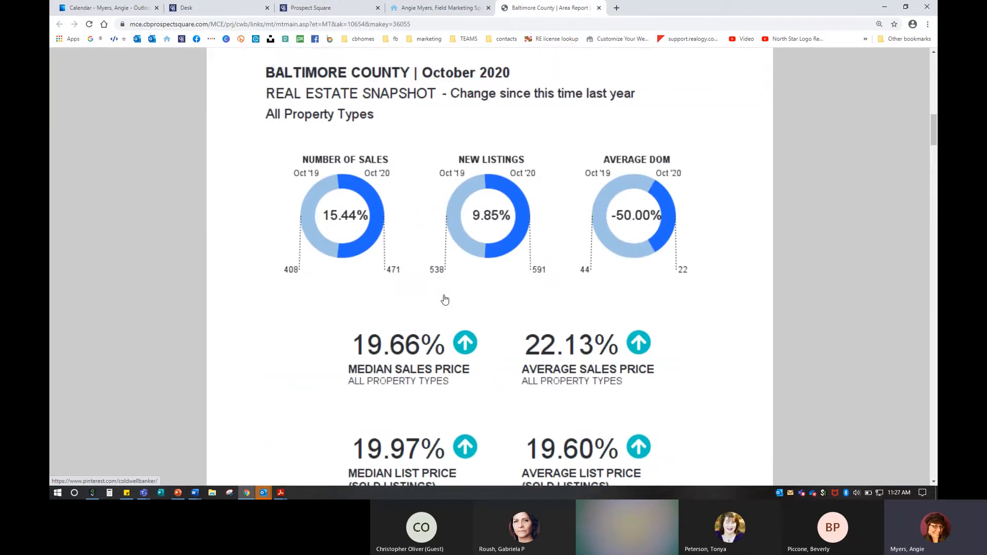
scroll(446, 299, down, 2)
scroll(445, 300, up, 3)
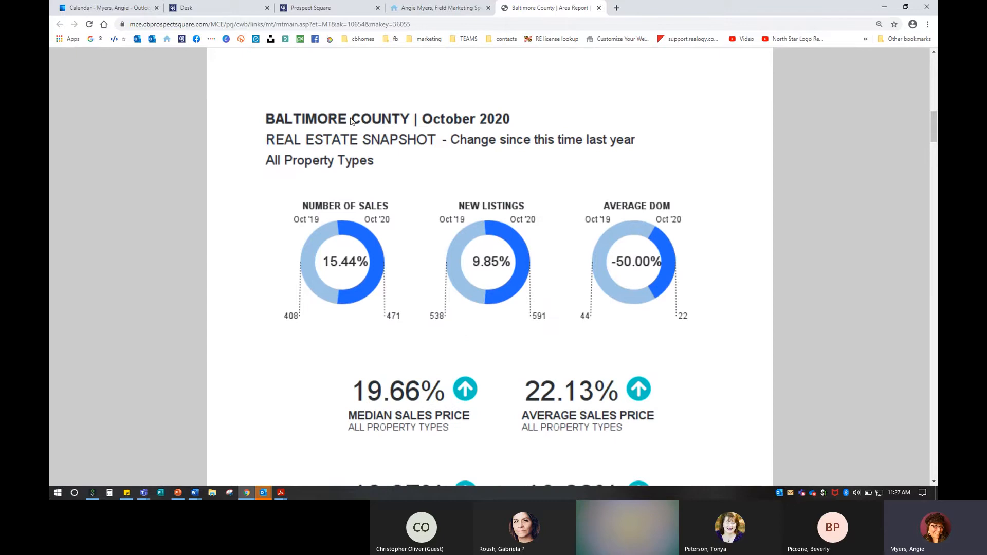
scroll(514, 329, down, 1)
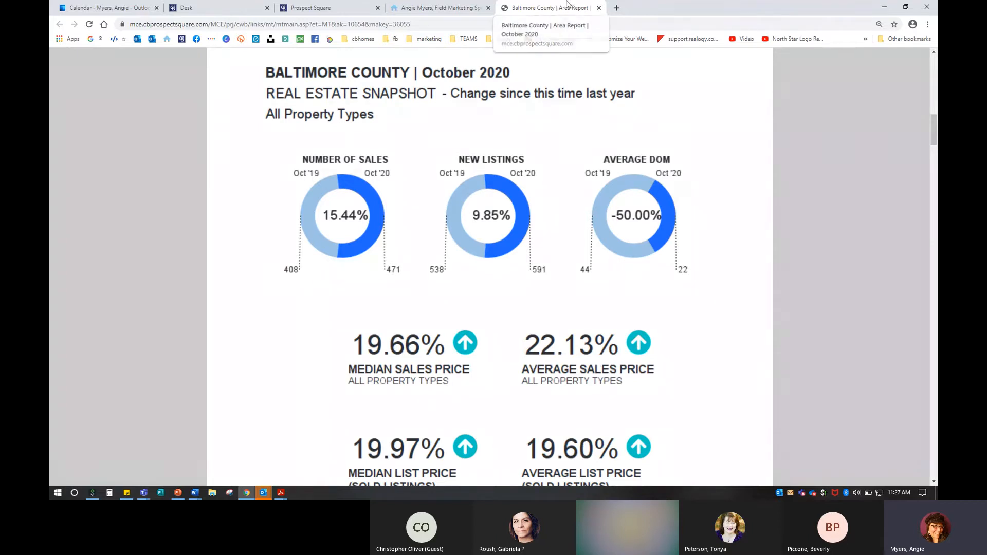
click(598, 9)
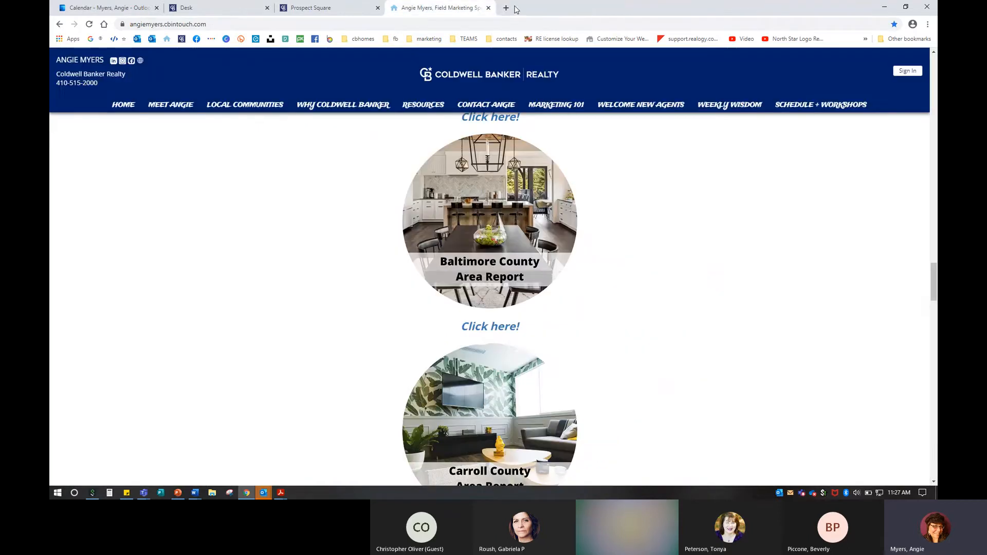
Step: Close the agent website and open the Contacts Groups list in Prospect Square
click(489, 8)
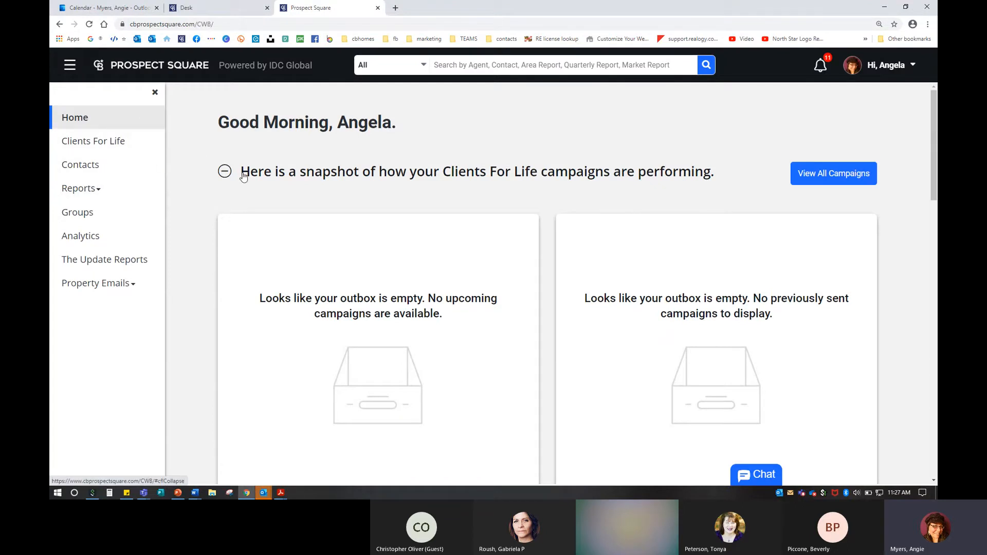
click(82, 167)
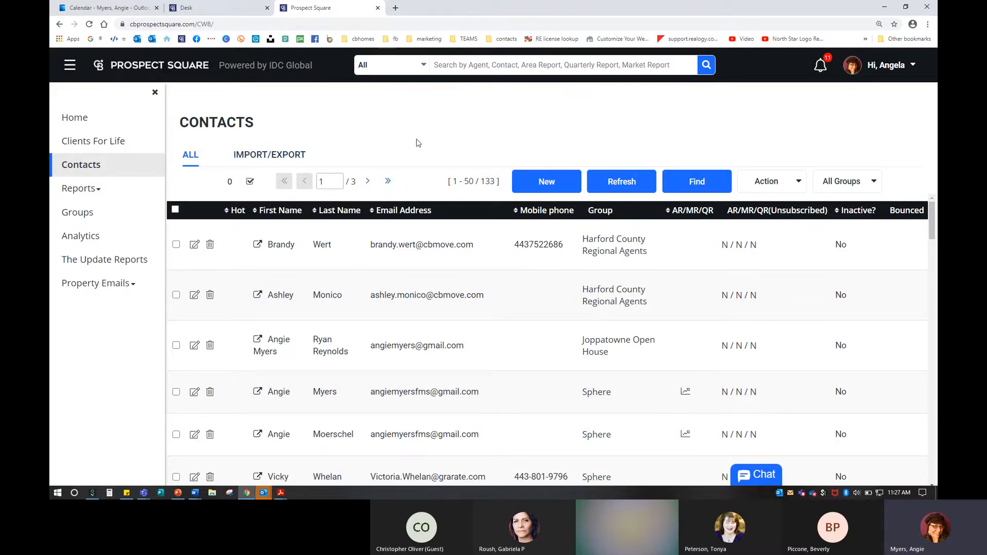
click(70, 216)
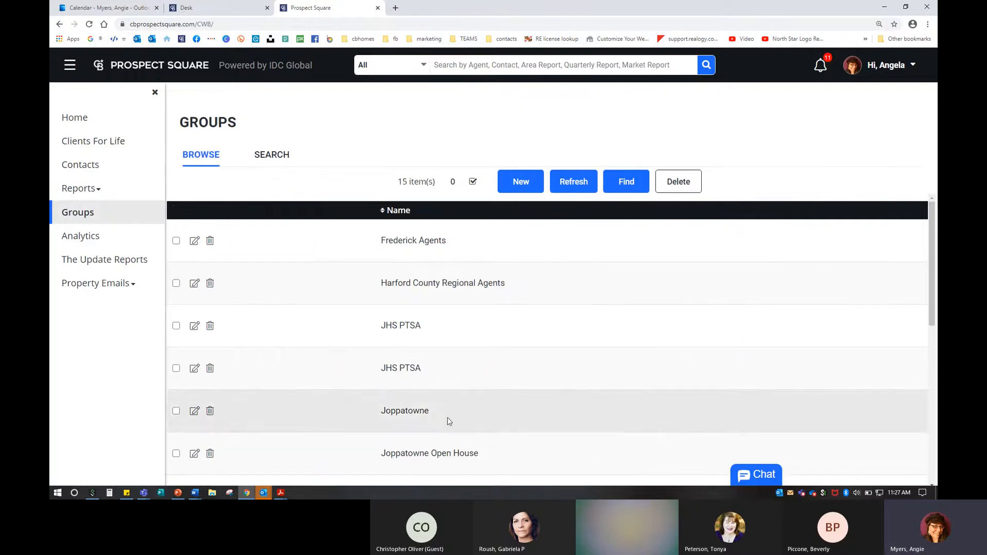
Step: Expand the Reports sidebar menu to show Area, Market, Quarterly Report, Cover Images and Settings
click(91, 189)
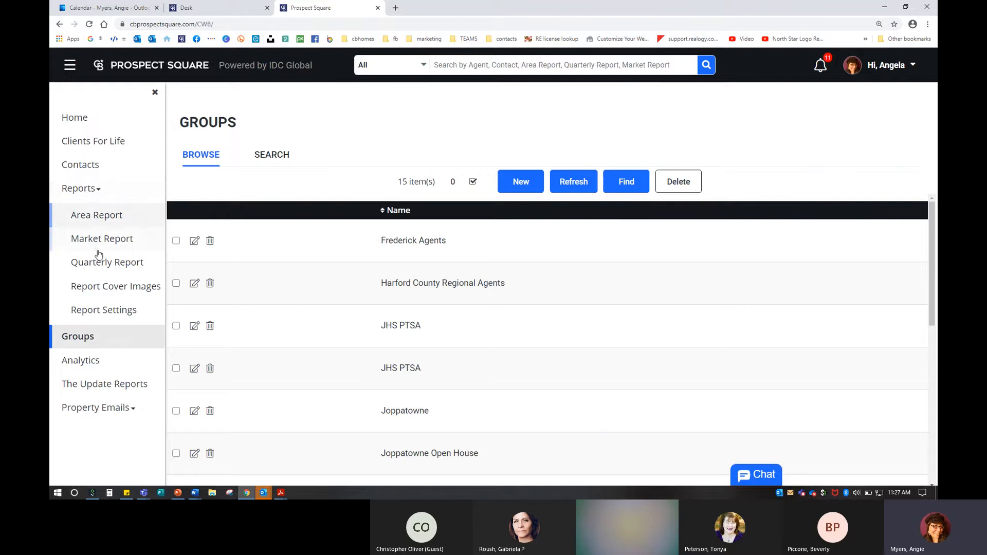
click(83, 190)
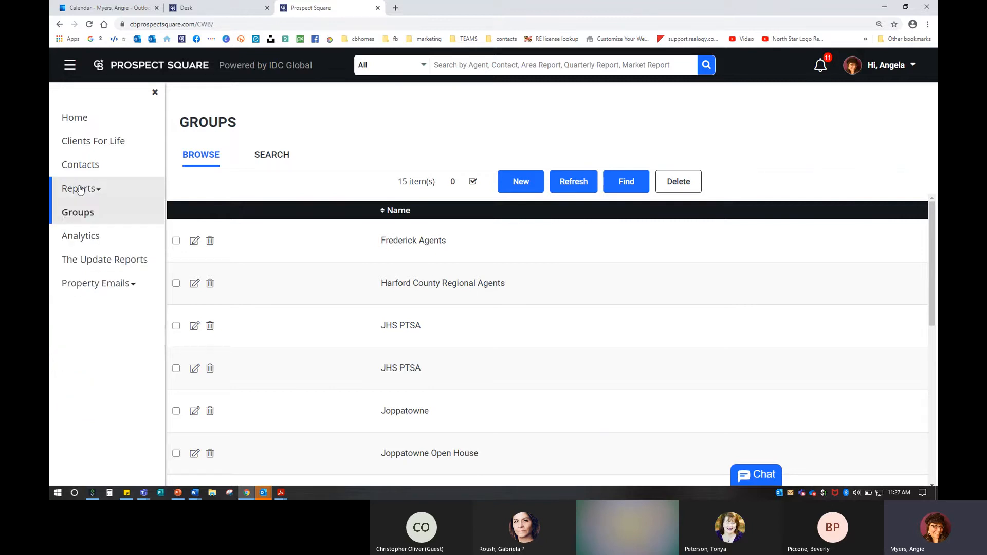
click(79, 190)
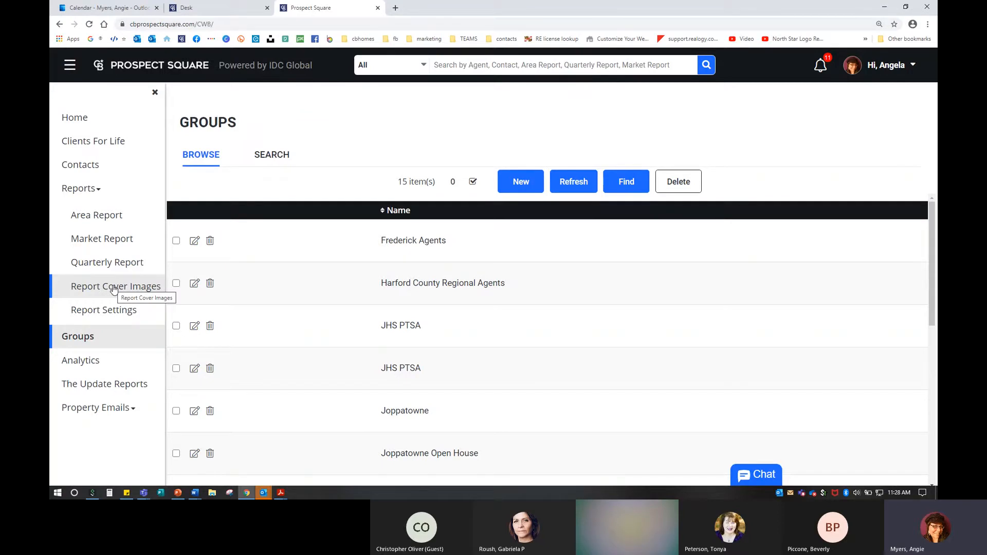
Step: Open Report Settings and start editing the Area Report settings
click(111, 312)
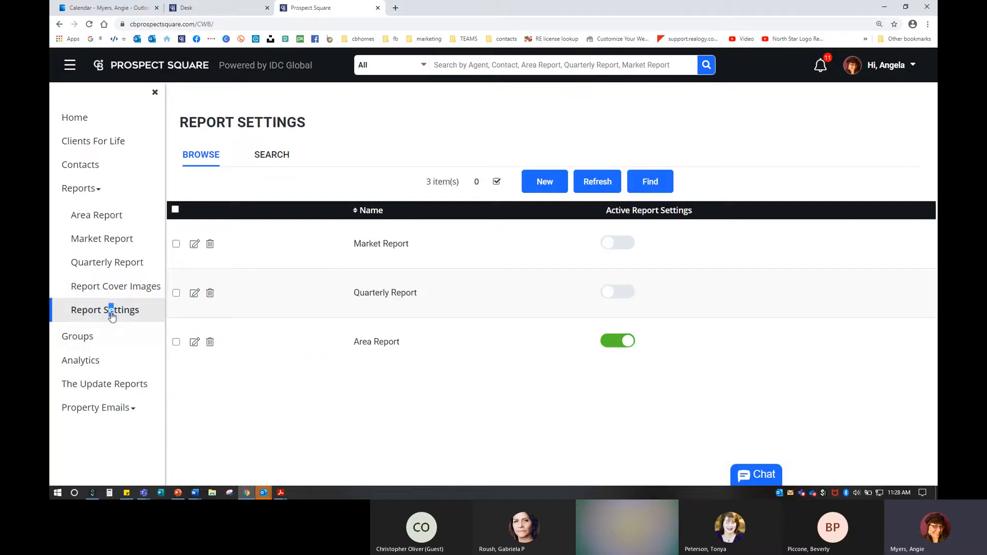
click(128, 312)
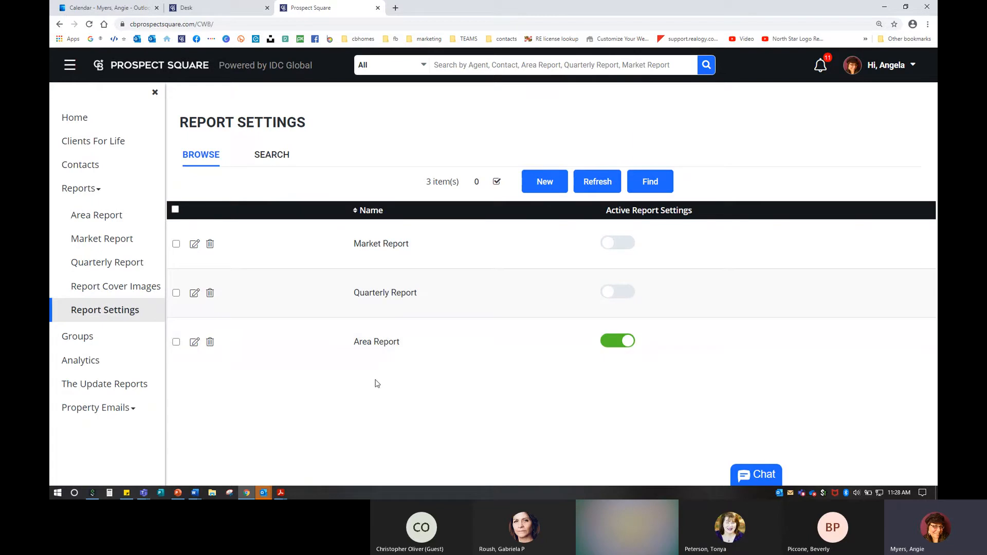
click(195, 343)
click(195, 343)
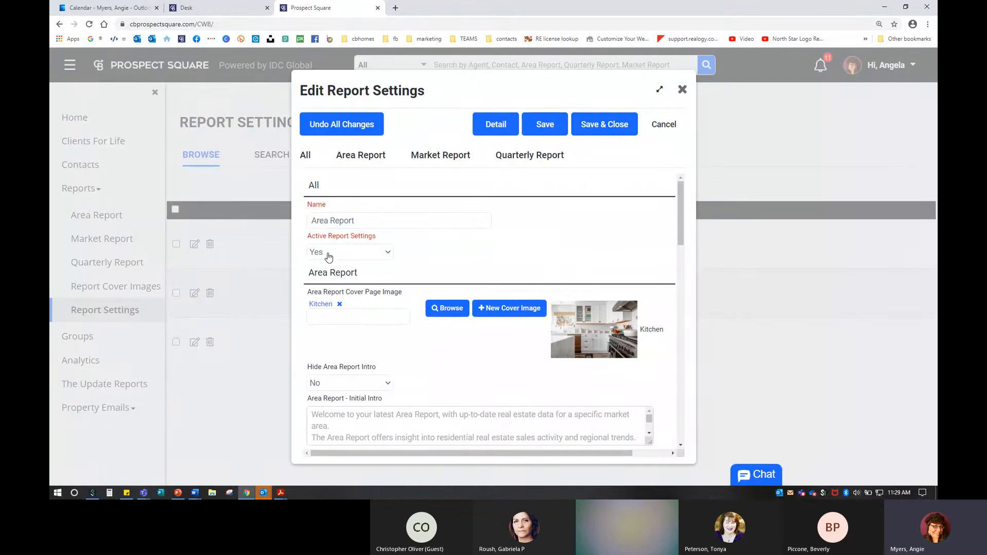
scroll(461, 314, down, 2)
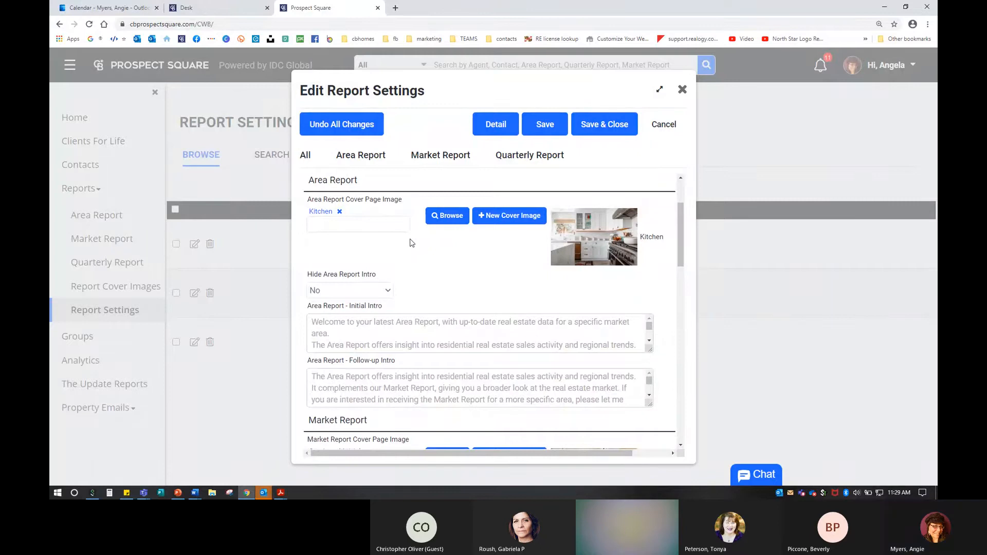
Step: Browse the Area Report cover images, then open the full Initial Intro text
click(443, 220)
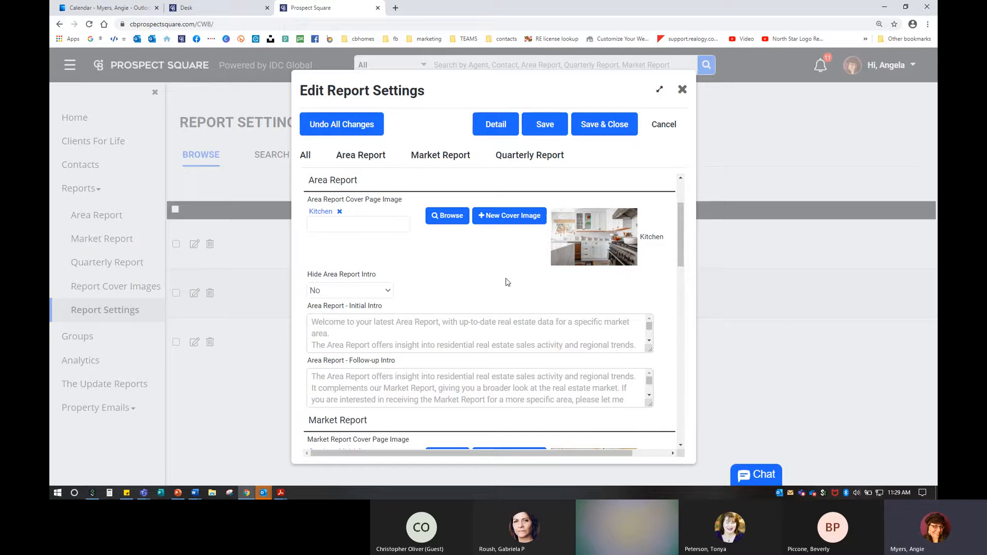
scroll(386, 268, down, 2)
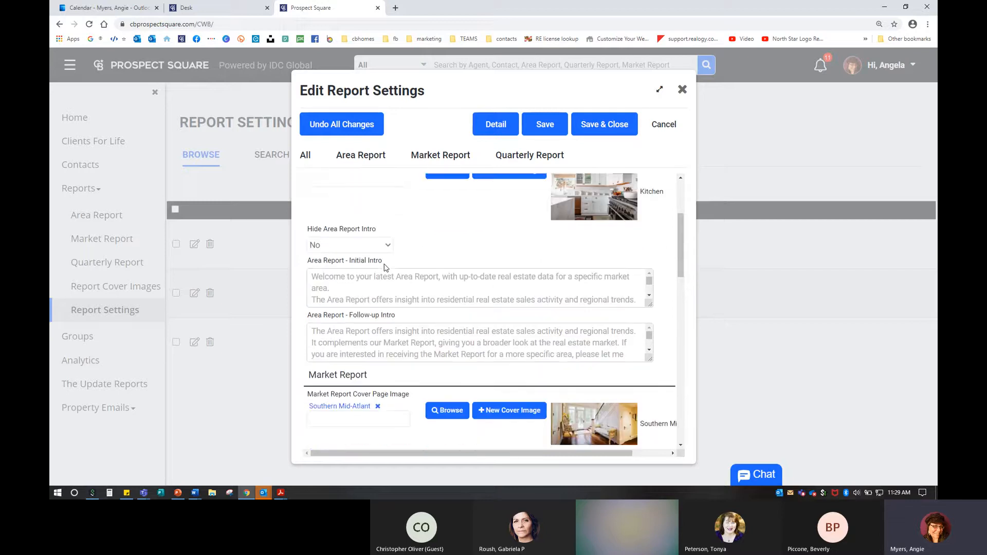
drag(312, 181, 386, 189)
click(420, 189)
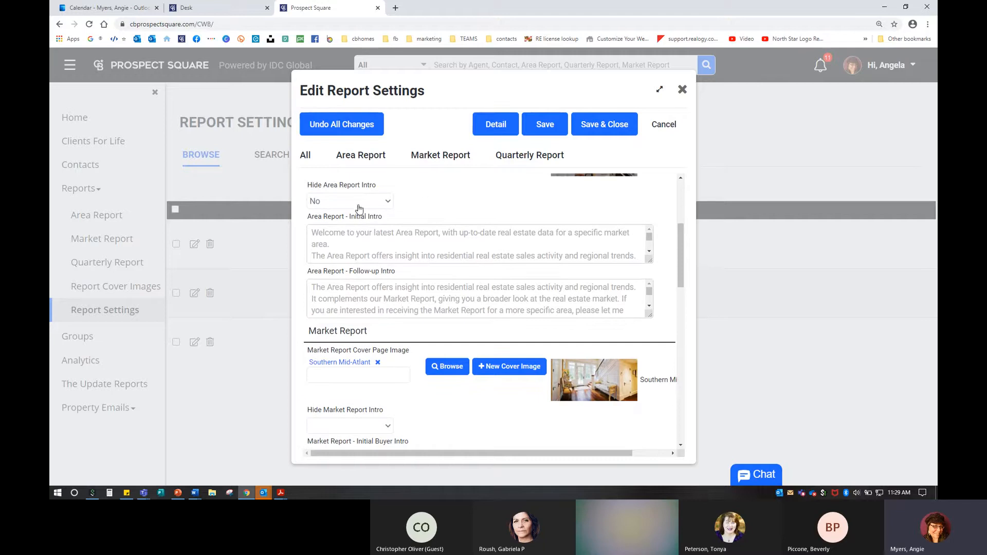
click(334, 244)
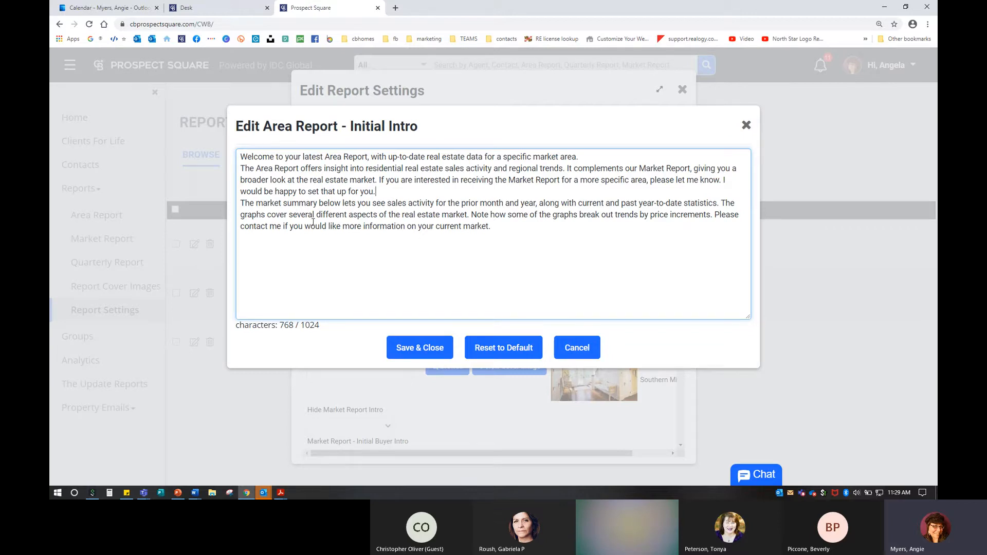
Step: Cancel the Area Report Initial Intro editor unchanged and scroll down the settings
click(574, 351)
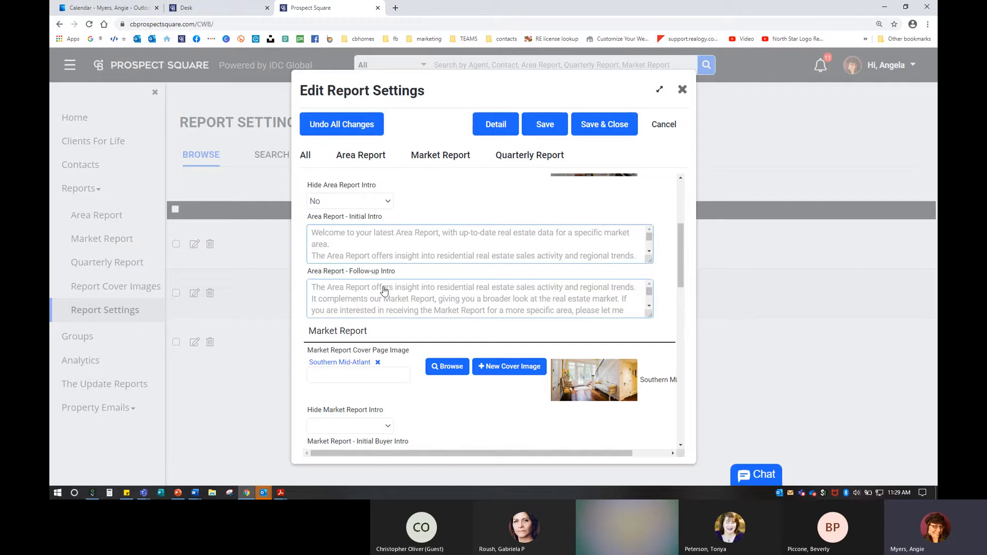
scroll(386, 293, down, 3)
Step: Set Hide Market Report Intro to No in the report settings
scroll(487, 407, down, 2)
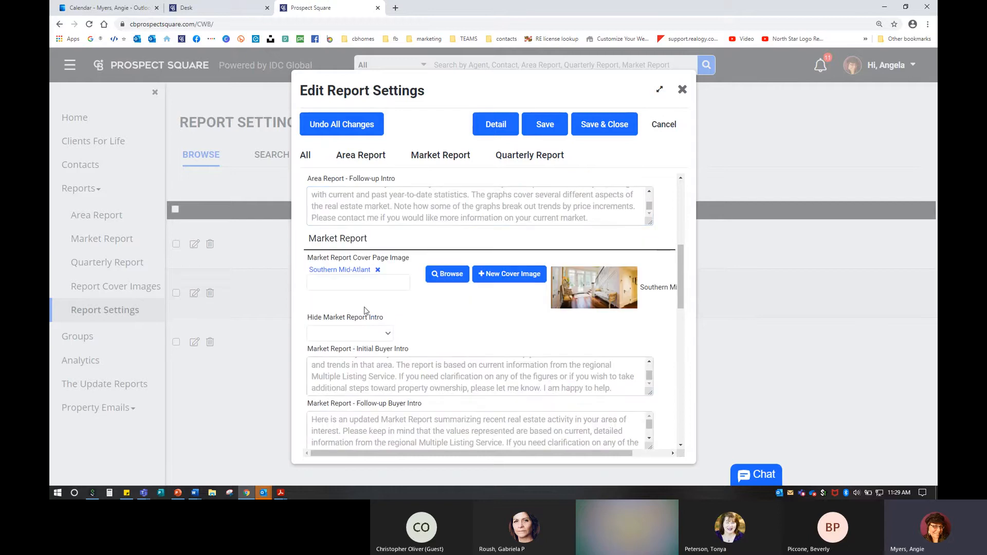
click(598, 287)
scroll(417, 326, down, 8)
scroll(418, 326, up, 4)
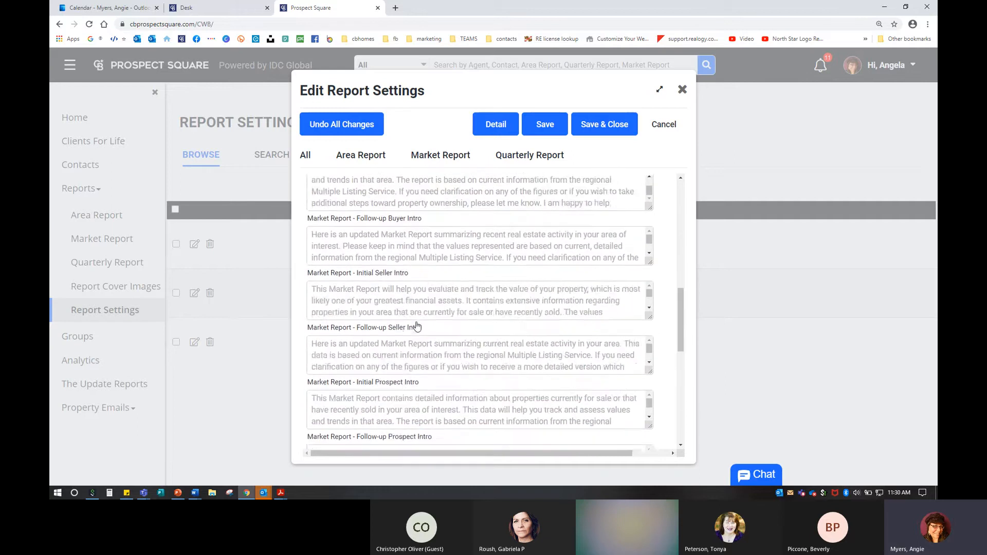
scroll(417, 326, up, 3)
scroll(381, 212, down, 2)
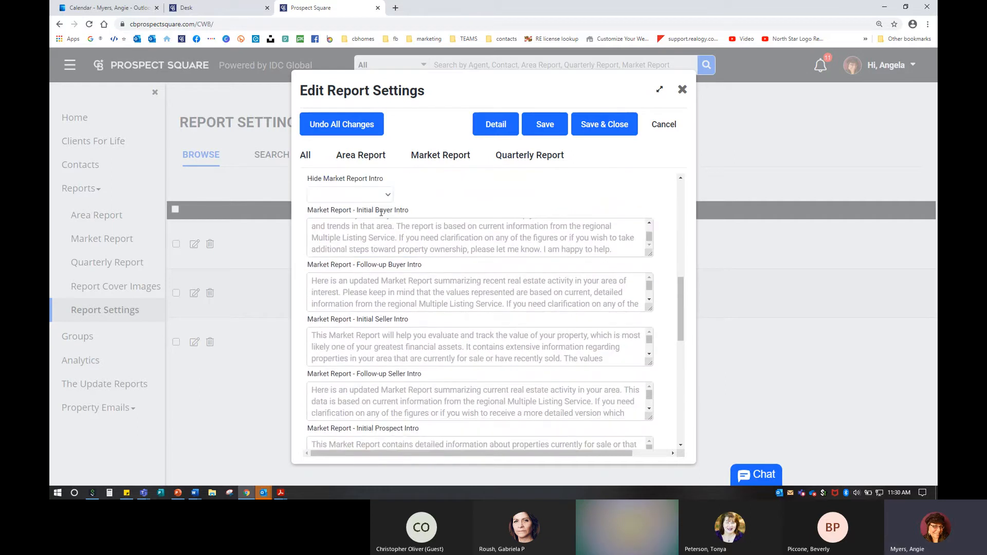
click(346, 196)
click(329, 231)
Step: Review the remaining intros, save and close the settings, then open Report Cover Images
key(ctrl)
key(ctrl)
scroll(390, 323, down, 5)
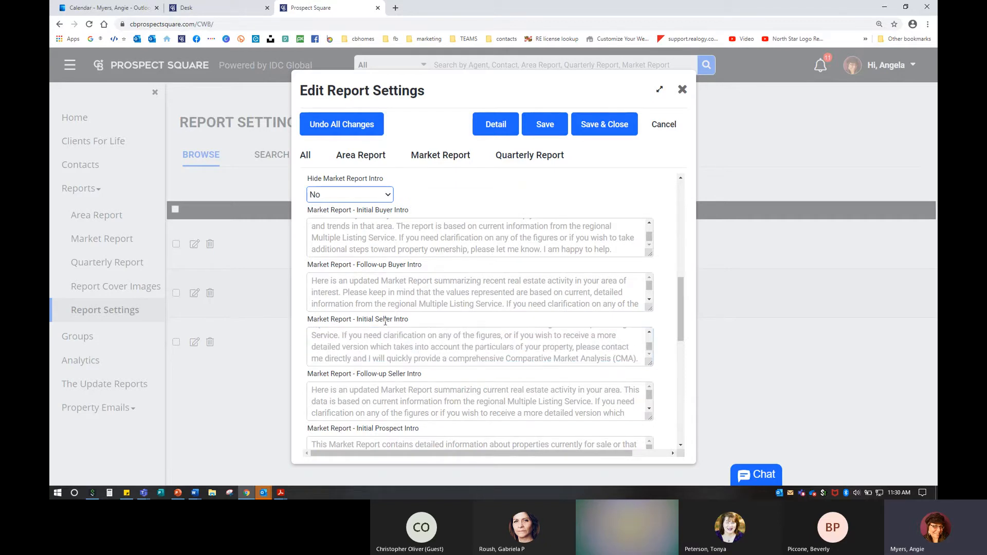
scroll(391, 323, down, 3)
scroll(386, 329, down, 2)
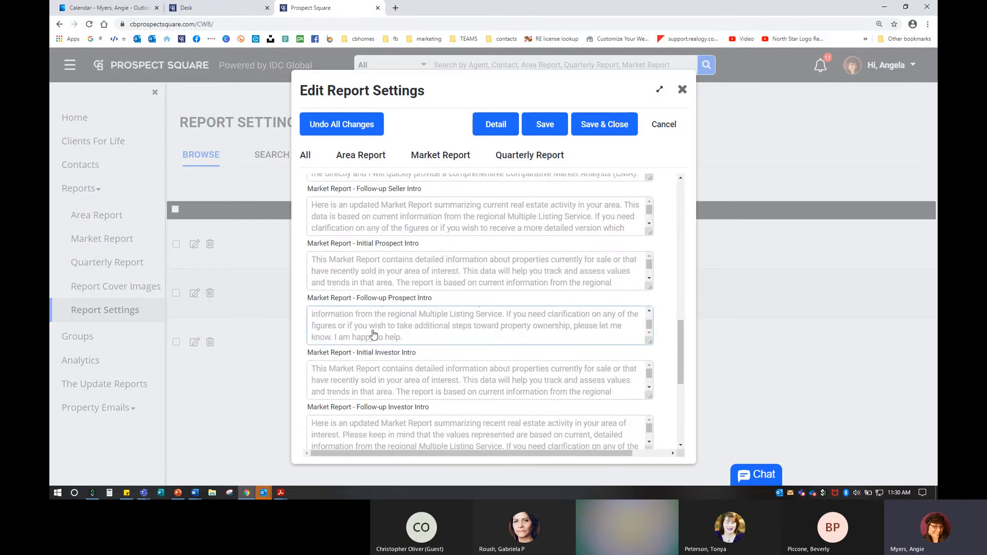
scroll(403, 386, down, 2)
scroll(403, 386, down, 3)
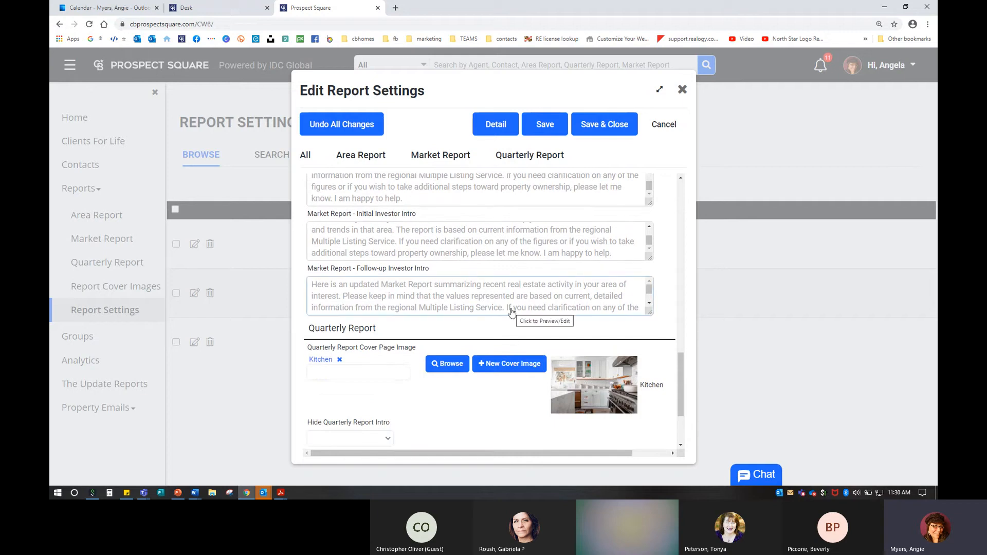
scroll(417, 397, down, 2)
scroll(417, 388, down, 3)
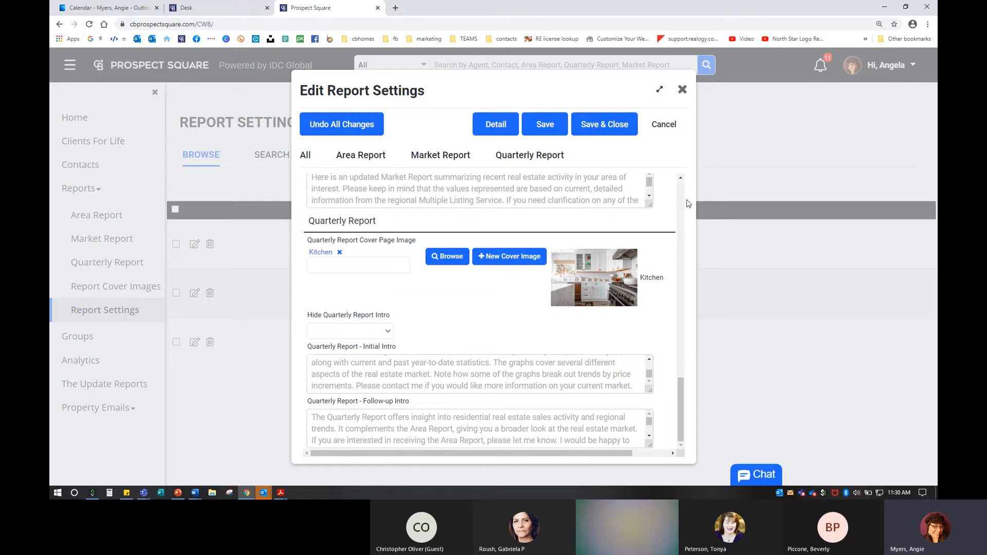
scroll(688, 201, up, 15)
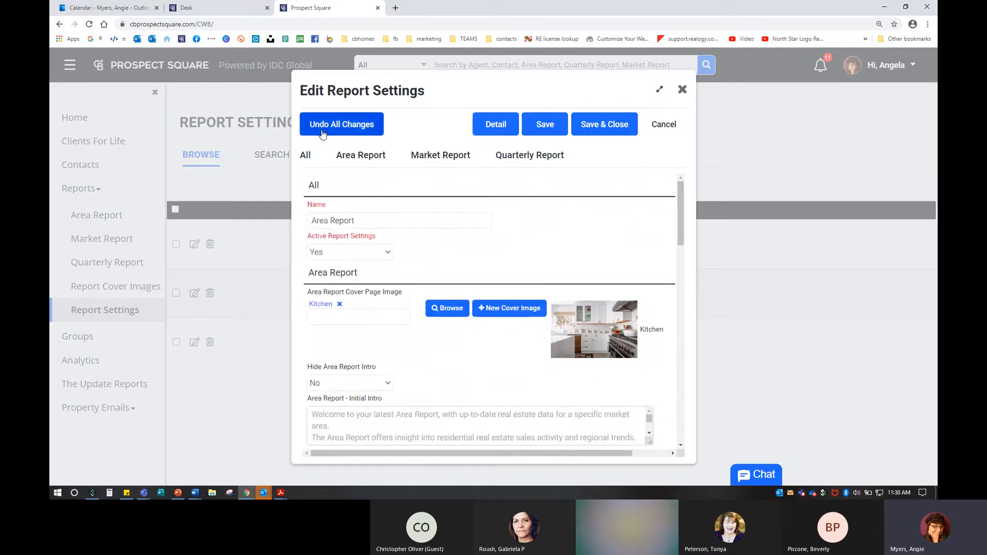
click(600, 124)
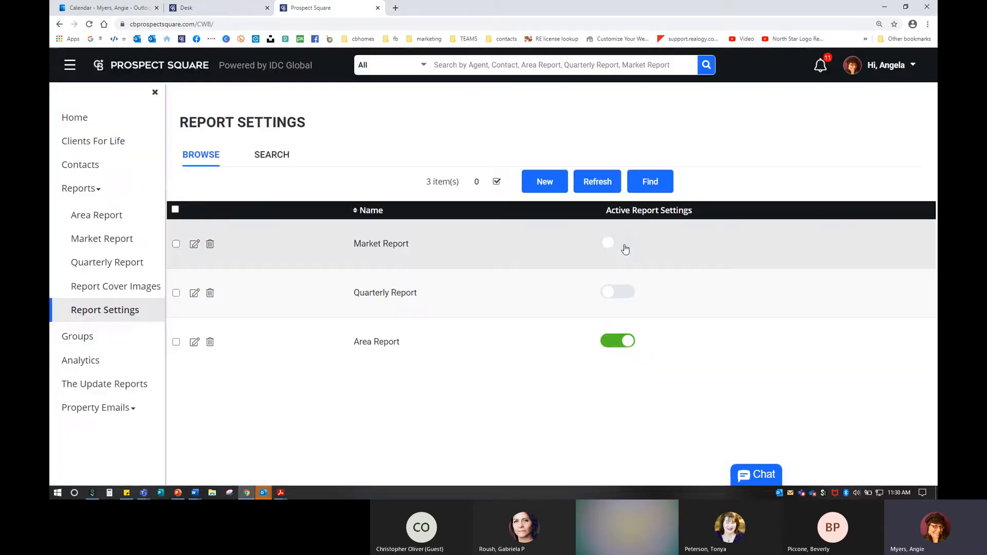
click(132, 293)
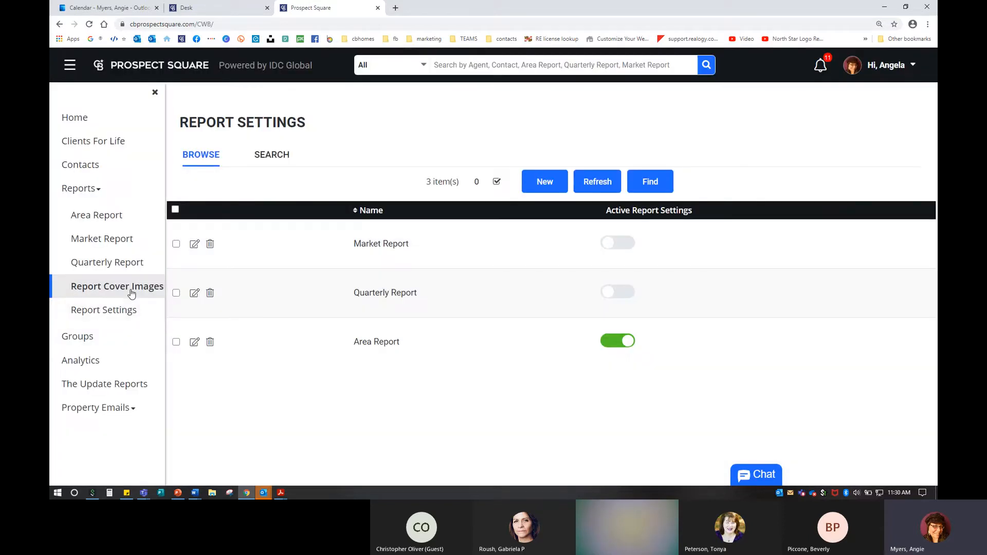
key(ctrl)
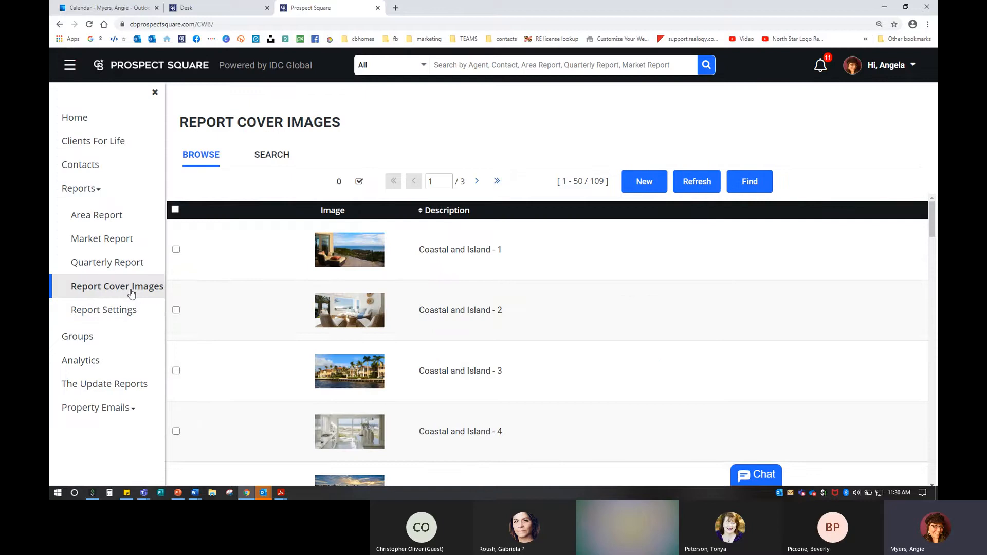
key(ctrl)
click(477, 184)
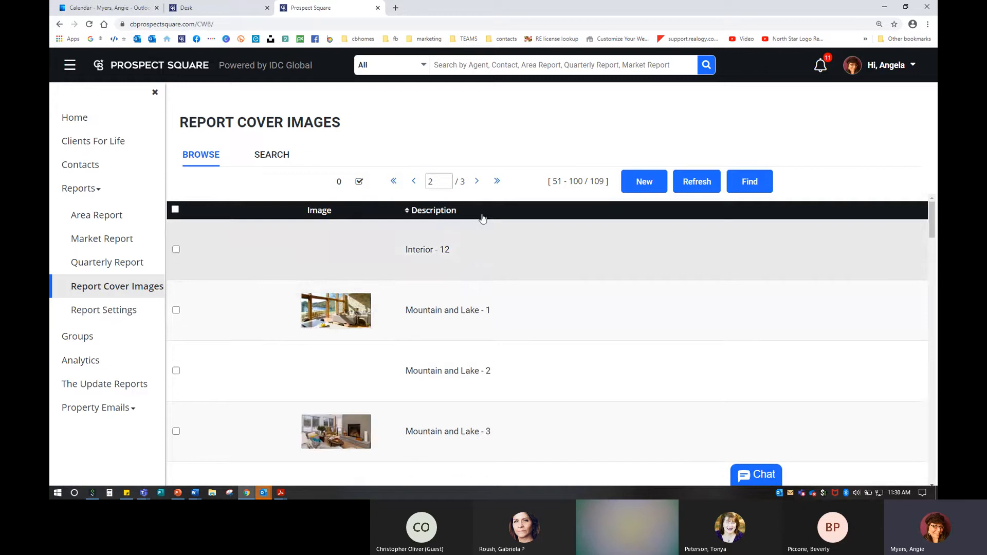
scroll(490, 374, down, 5)
scroll(490, 374, down, 15)
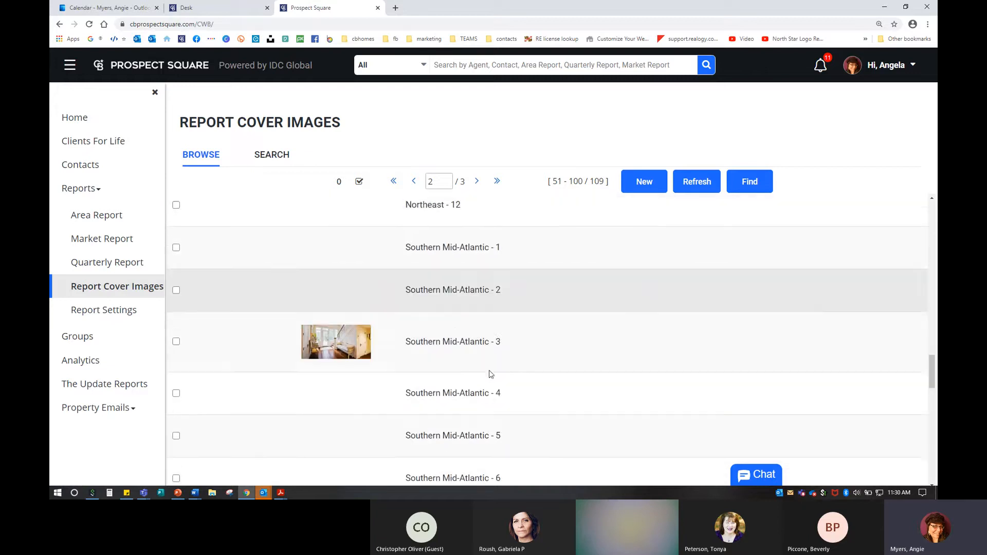
scroll(430, 234, up, 1)
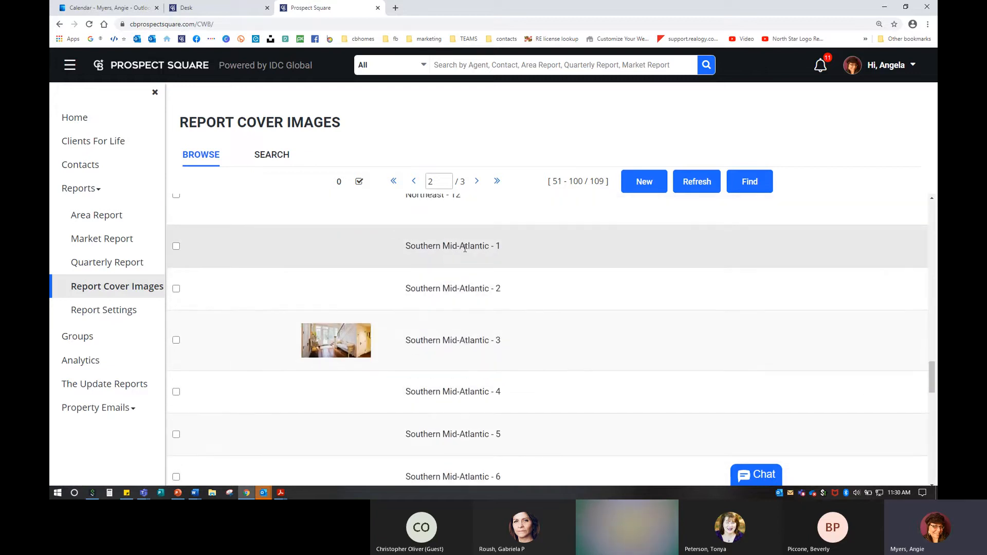
scroll(455, 292, up, 1)
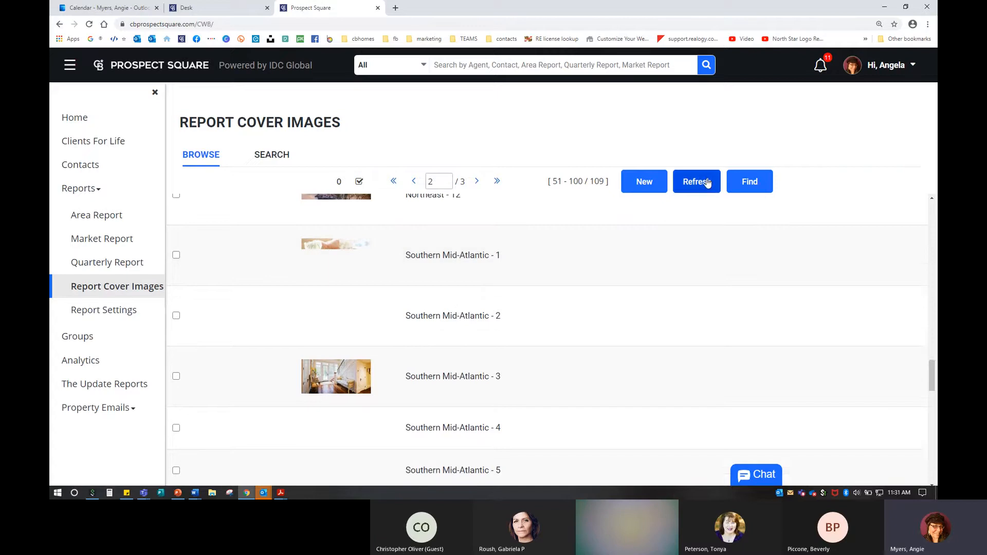
scroll(582, 318, down, 3)
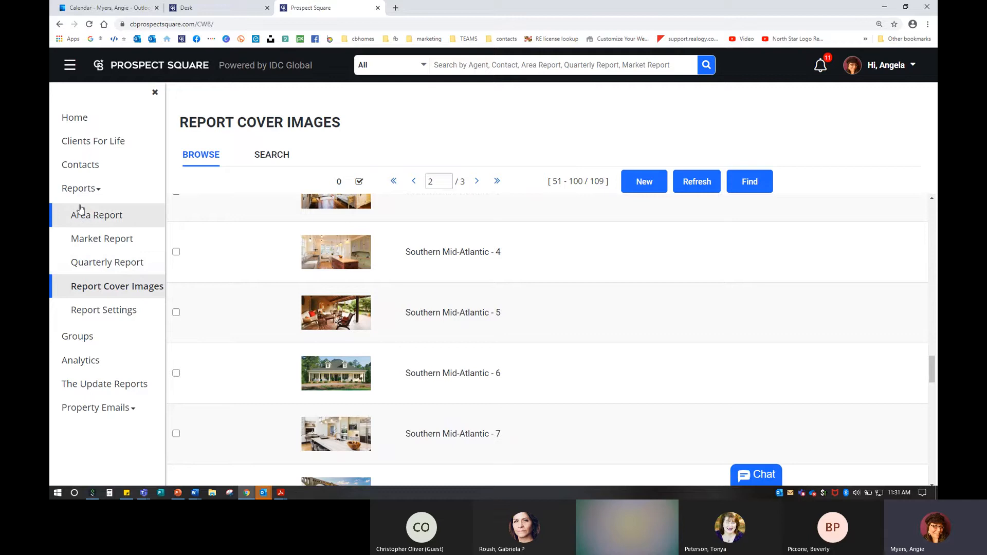
click(115, 265)
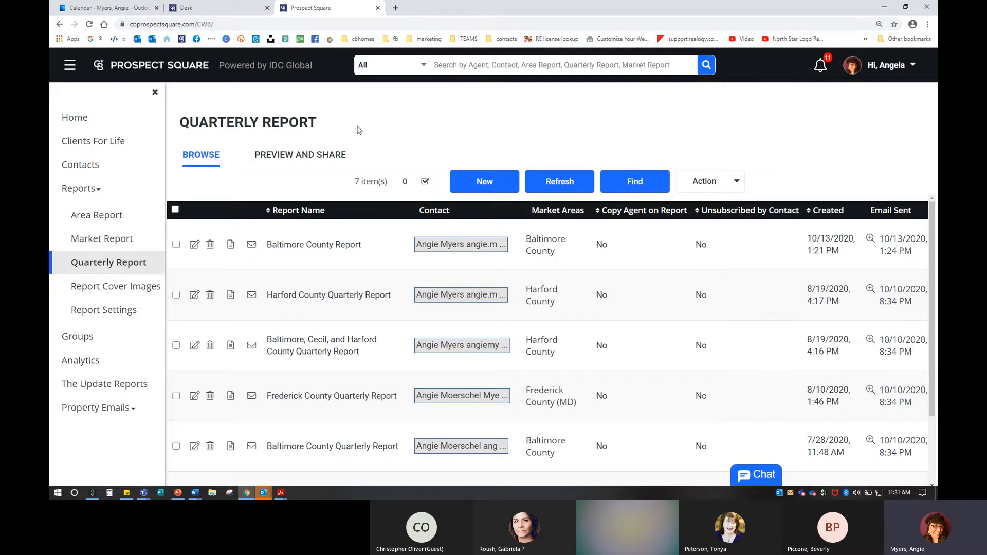
Step: Switch to Preview and Share, scroll to Baltimore County and open its report preview
click(311, 155)
key(ctrl)
key(ctrl)
click(295, 156)
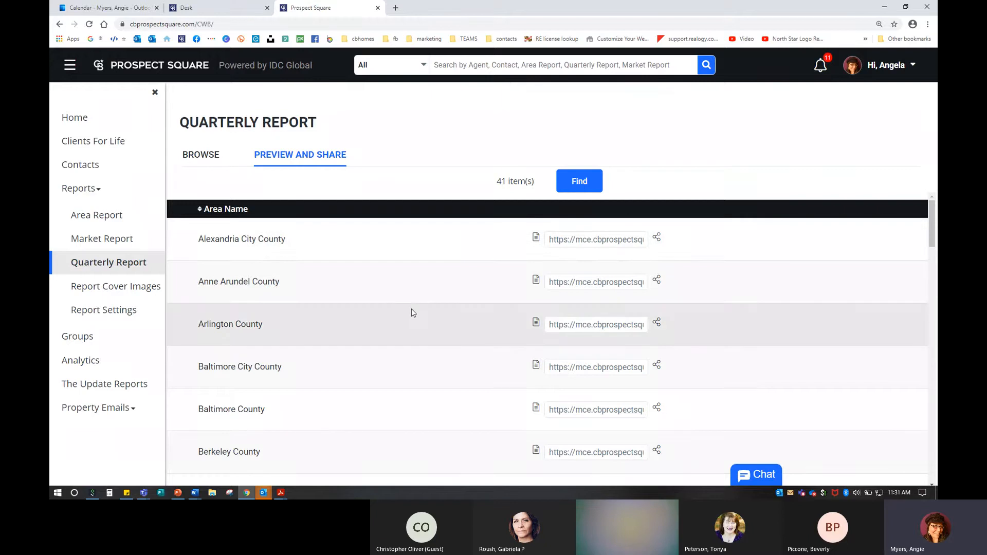
scroll(411, 319, down, 3)
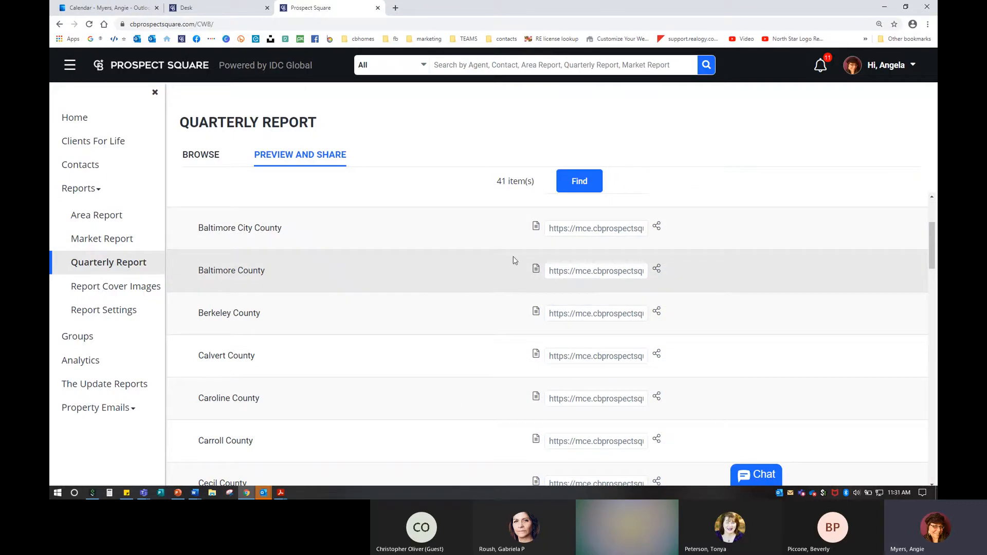
click(535, 271)
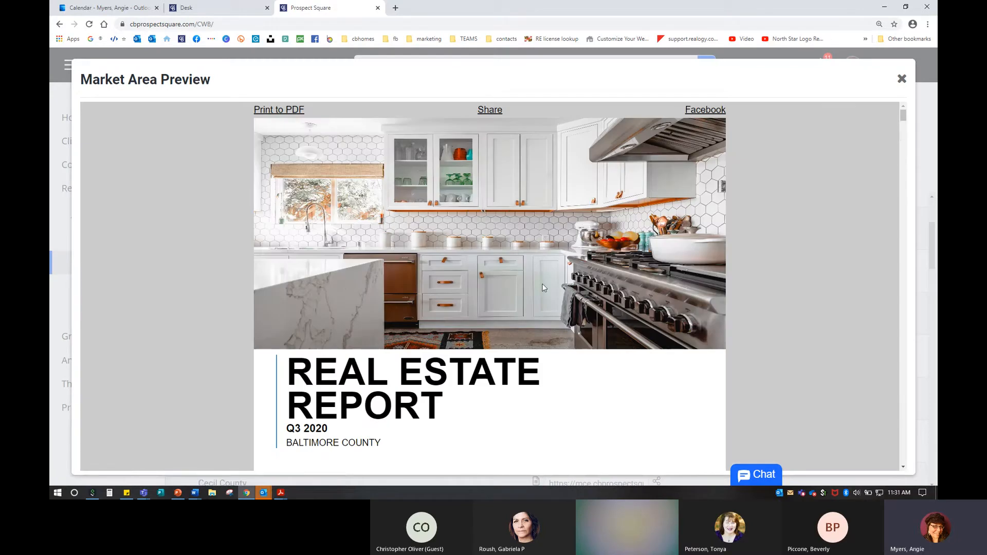
Step: Open the Baltimore County Q3 2020 report in the Market Area Preview
scroll(544, 288, down, 4)
scroll(544, 288, down, 8)
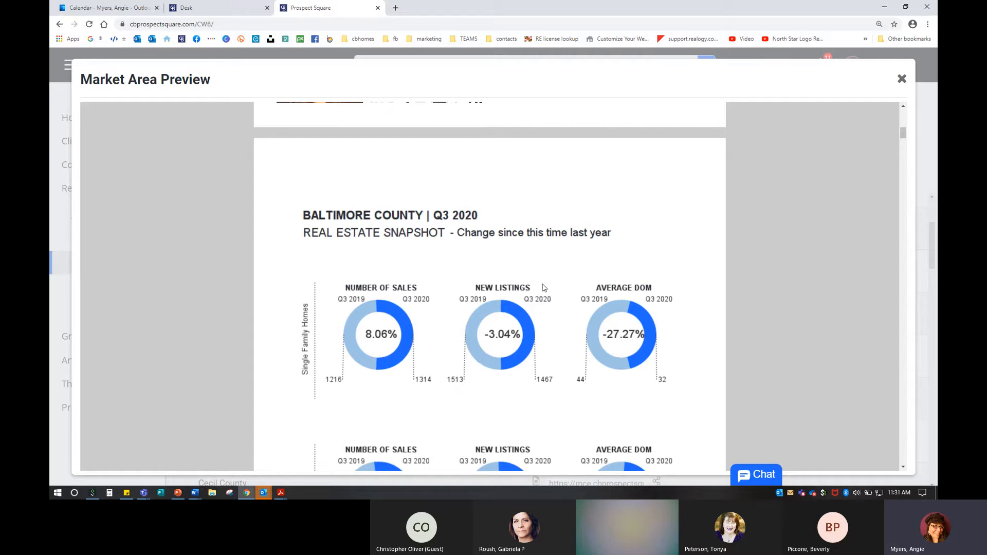
scroll(544, 284, down, 6)
scroll(544, 286, up, 18)
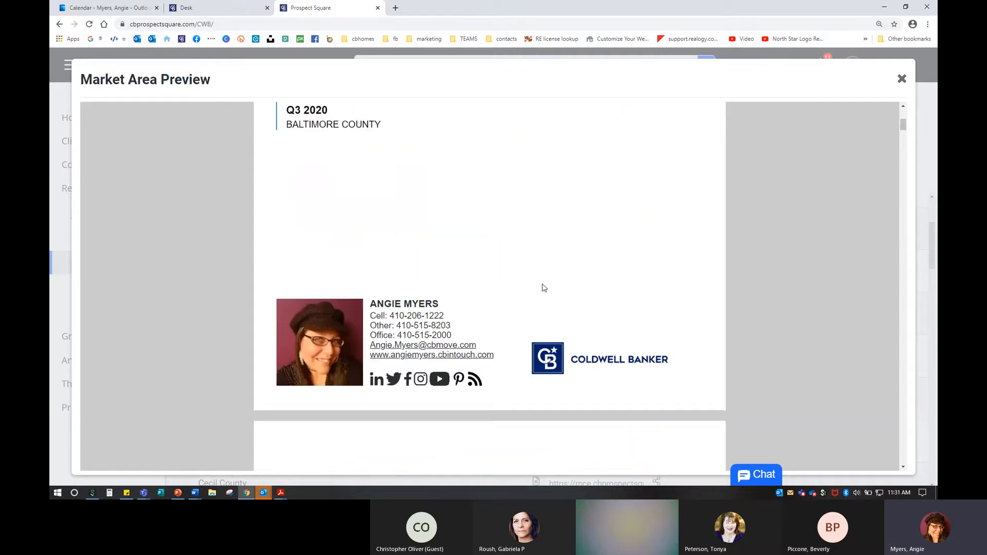
scroll(373, 350, down, 2)
click(364, 282)
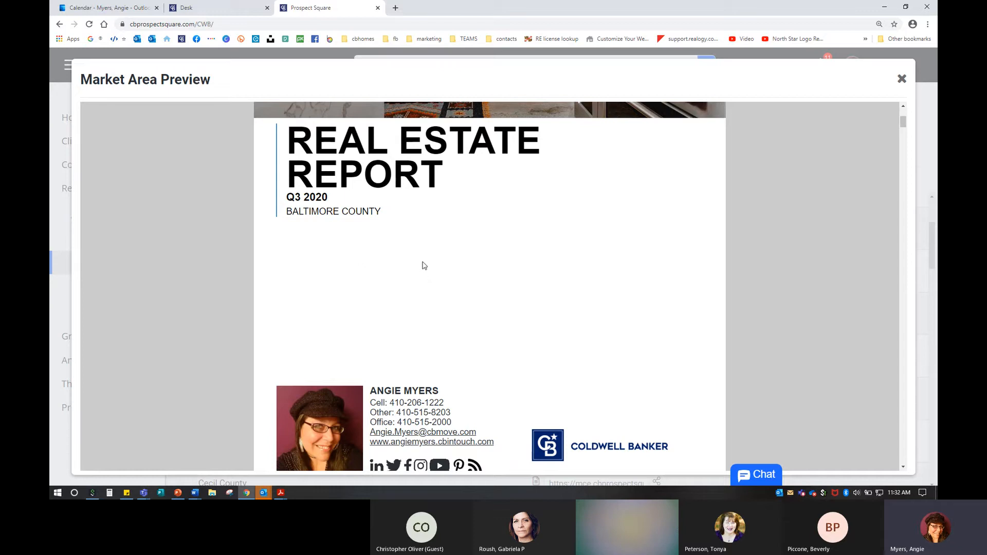
Step: Page through the Baltimore County report preview and save it as a PDF
scroll(424, 266, down, 10)
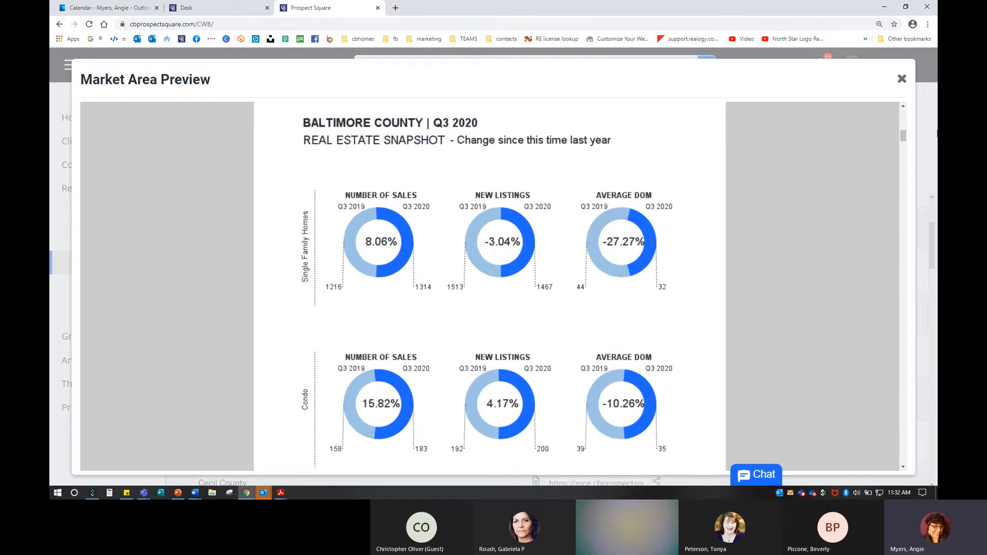
scroll(720, 237, down, 10)
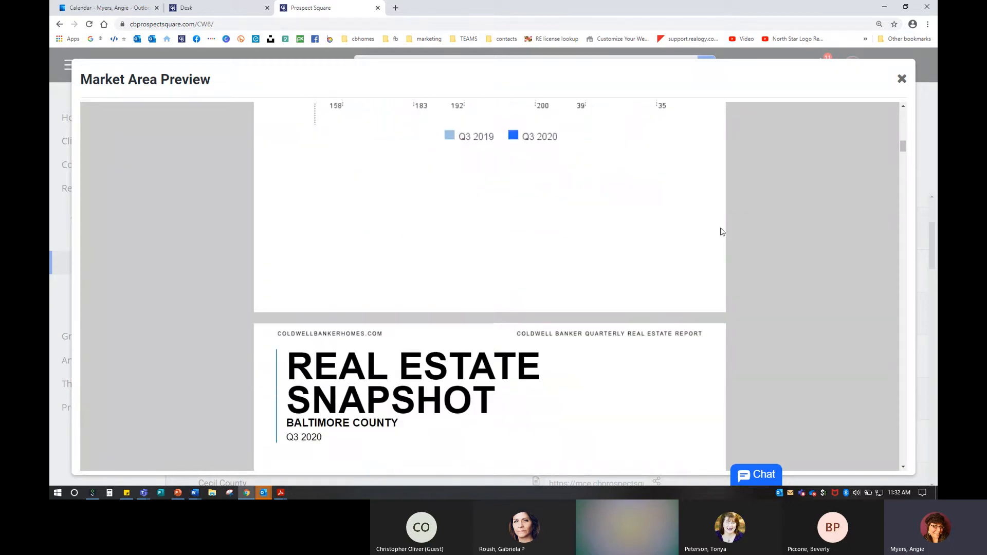
scroll(736, 298, down, 3)
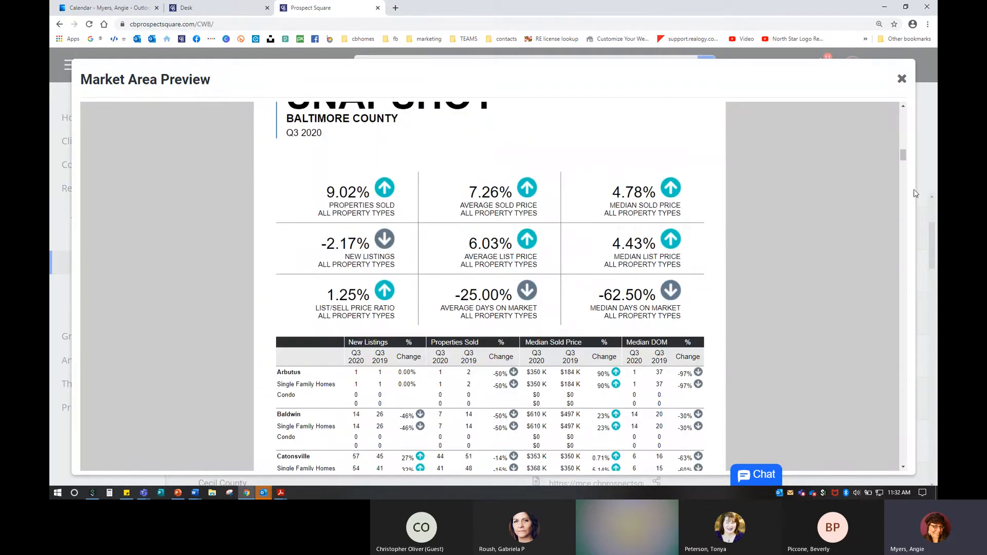
drag(904, 154, 905, 107)
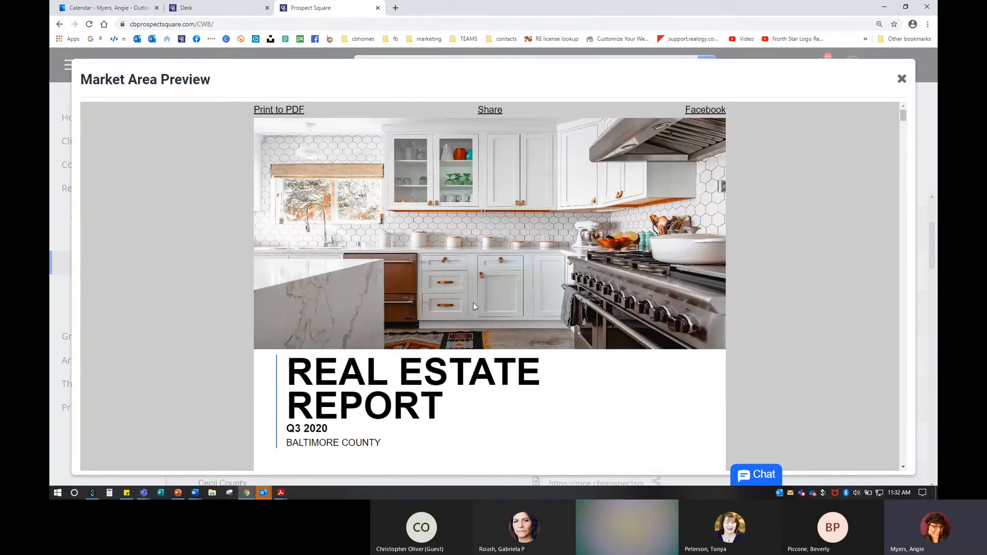
drag(286, 443, 411, 448)
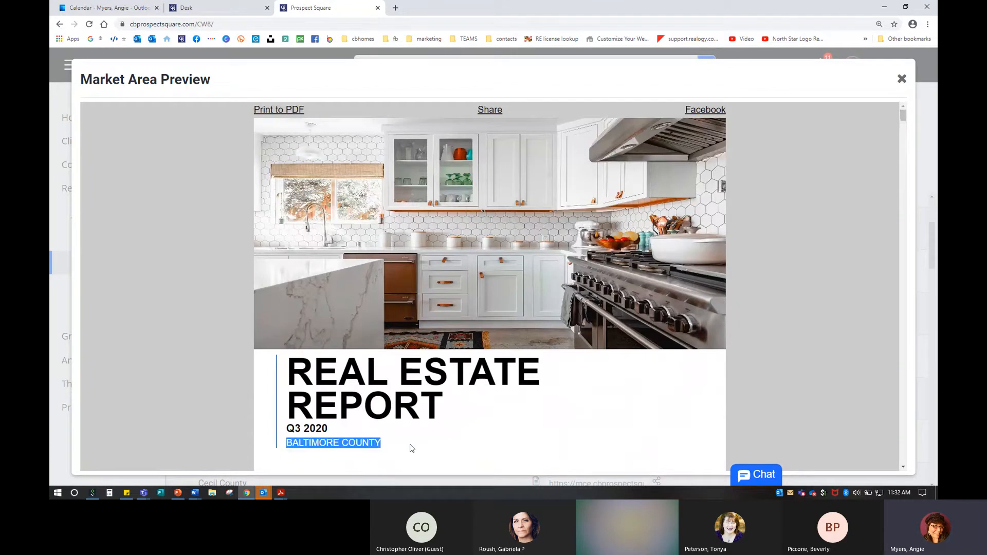
click(632, 410)
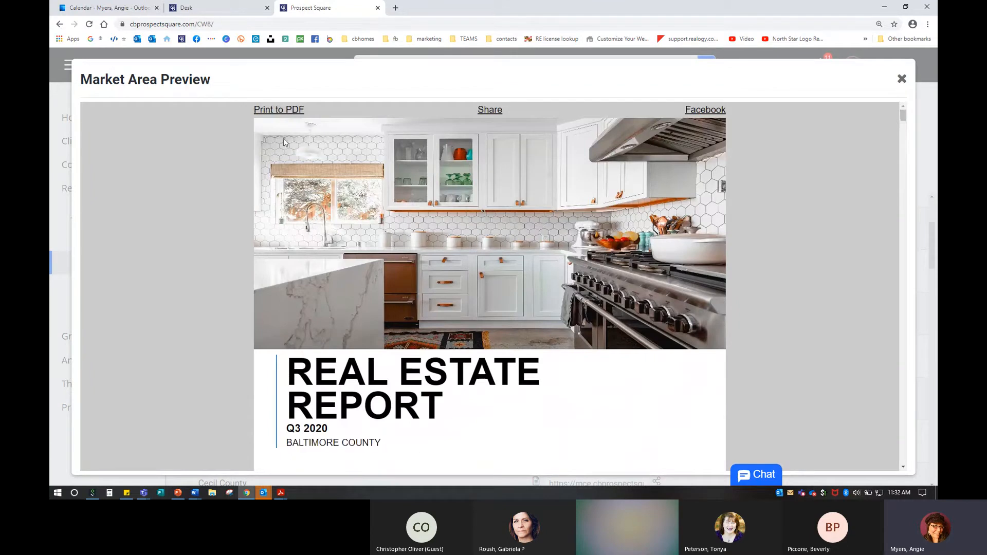
click(272, 110)
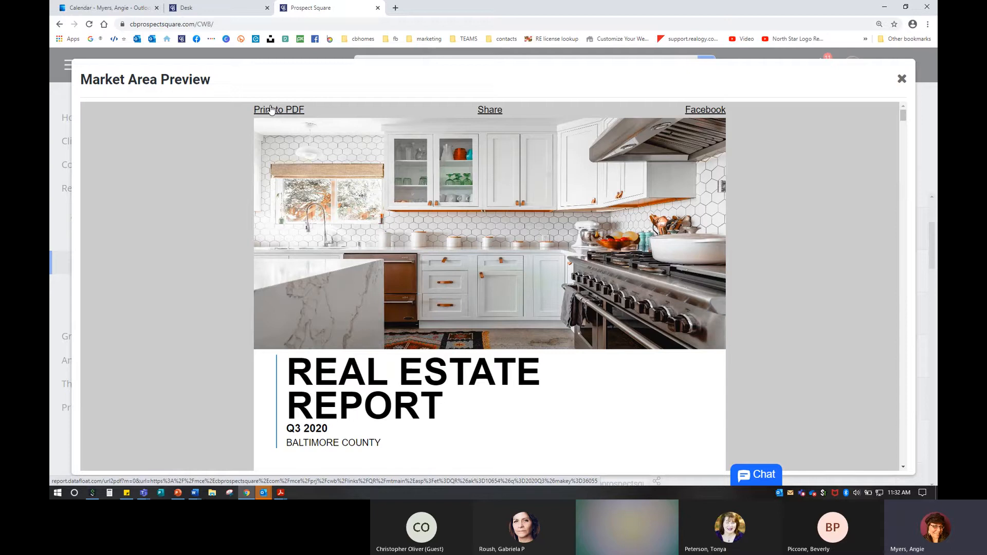
click(491, 114)
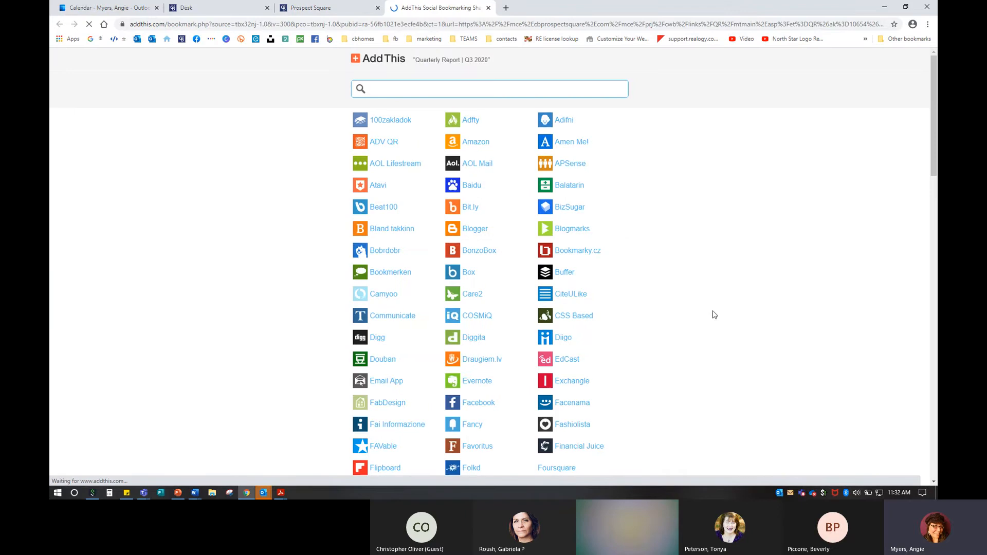
scroll(748, 331, down, 6)
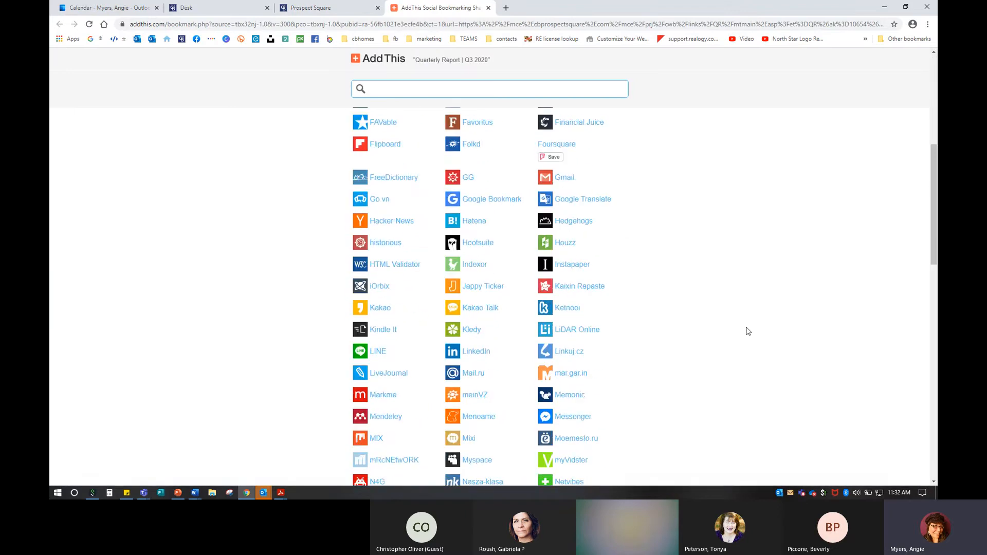
scroll(748, 331, down, 15)
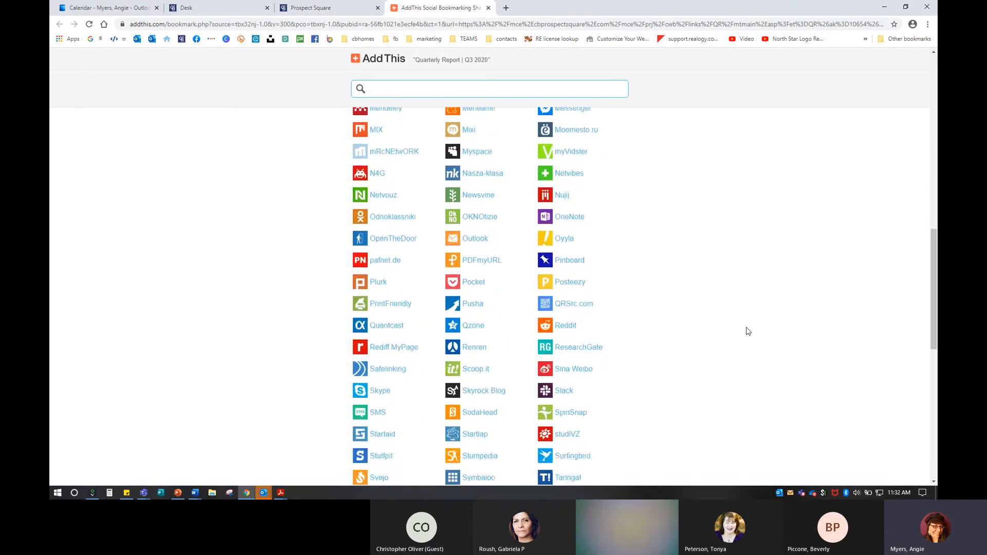
scroll(749, 331, down, 2)
scroll(748, 331, up, 20)
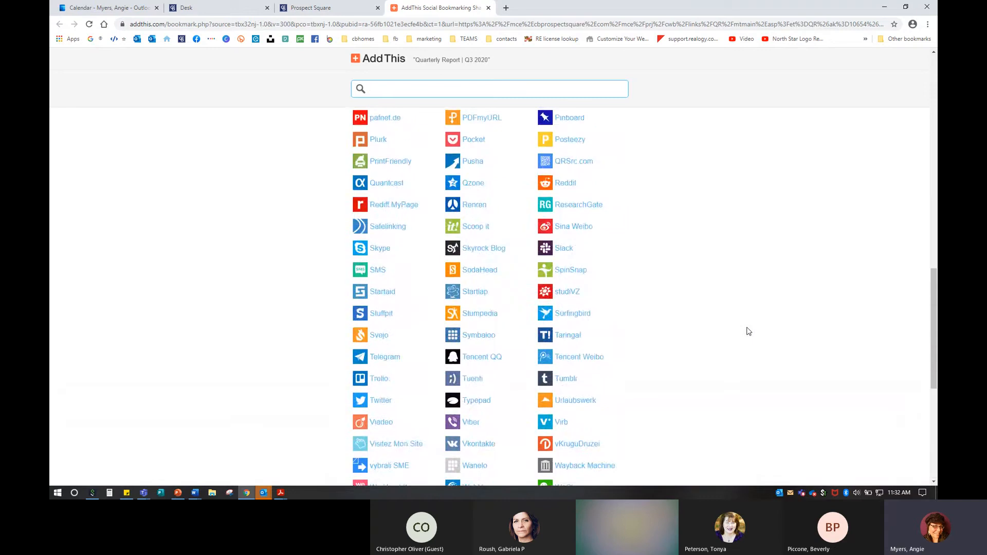
scroll(748, 331, up, 2)
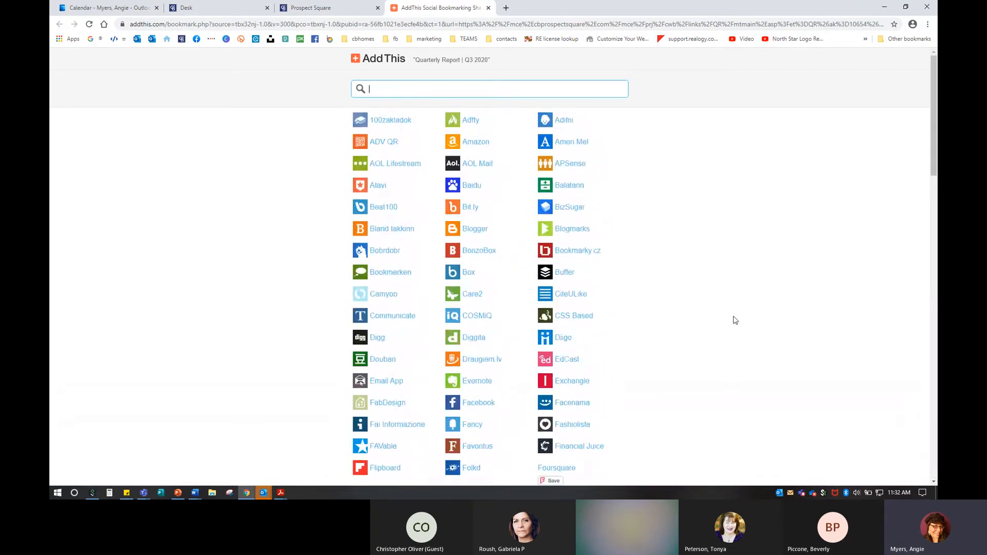
click(488, 7)
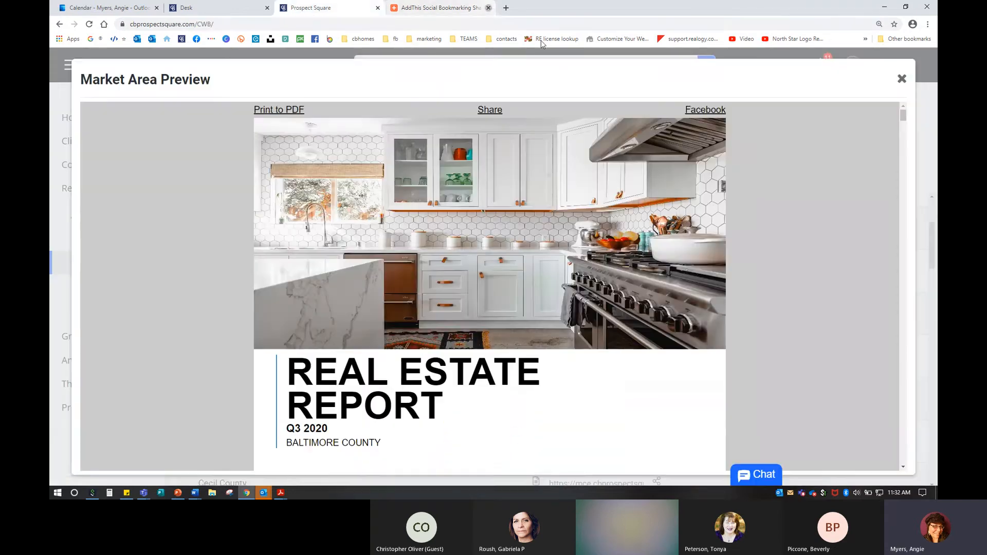
click(705, 110)
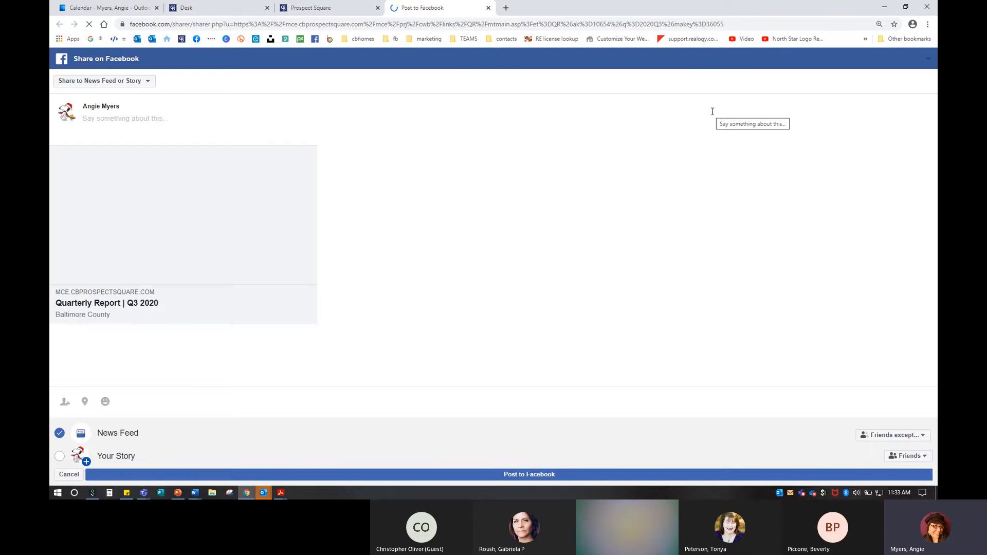
click(85, 85)
click(98, 140)
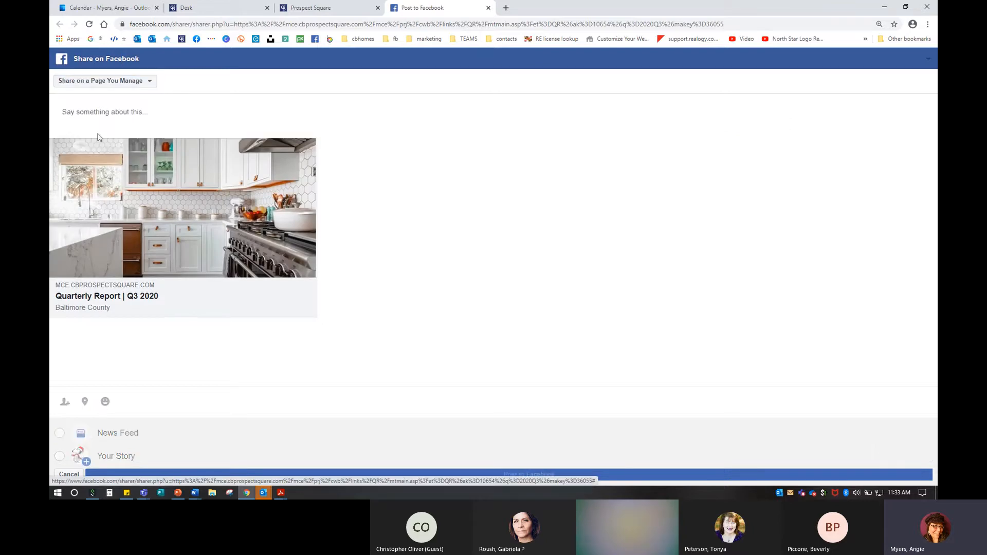
click(124, 112)
text(djisadfjhklasdjklasda)
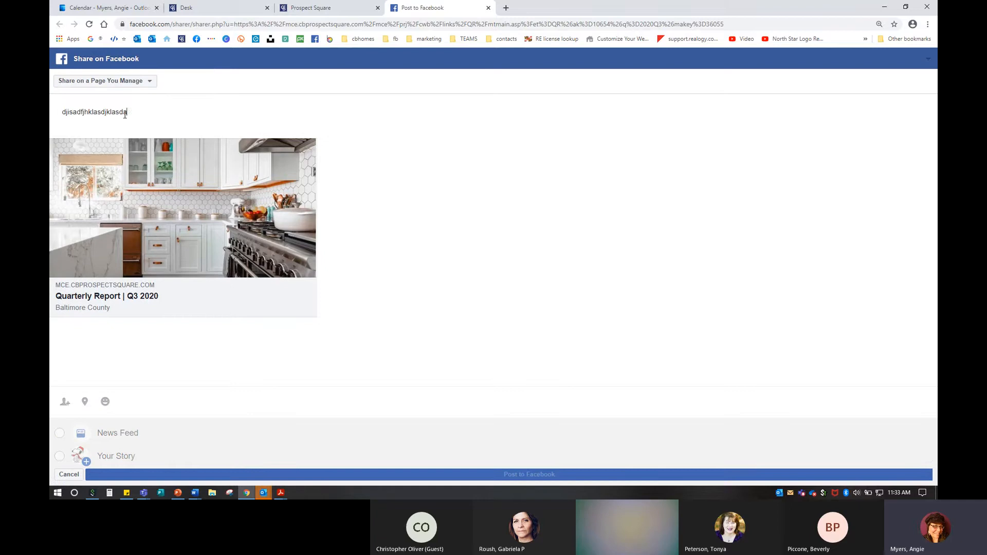
text(jklsdjklsdjkldf,jklsdfjklsdf)
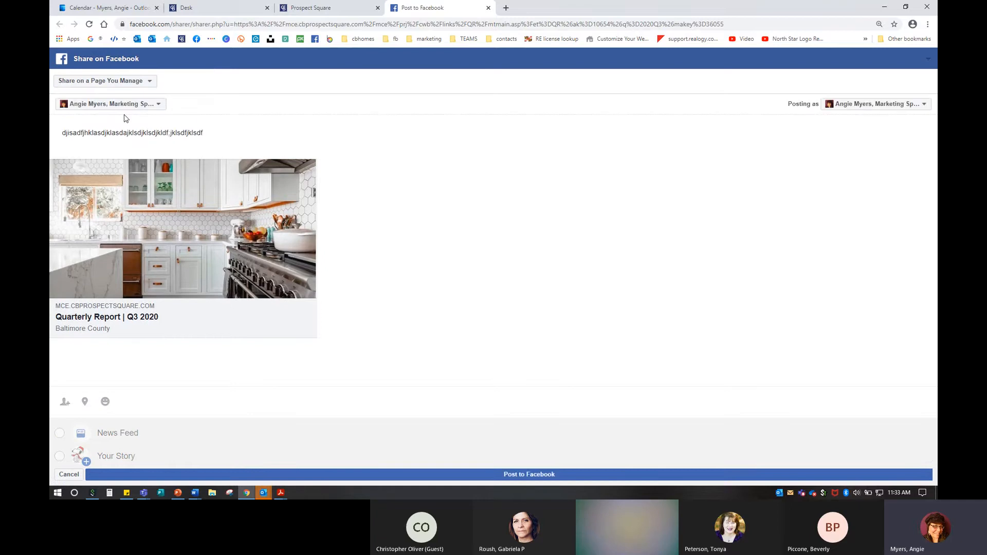
click(535, 477)
click(488, 9)
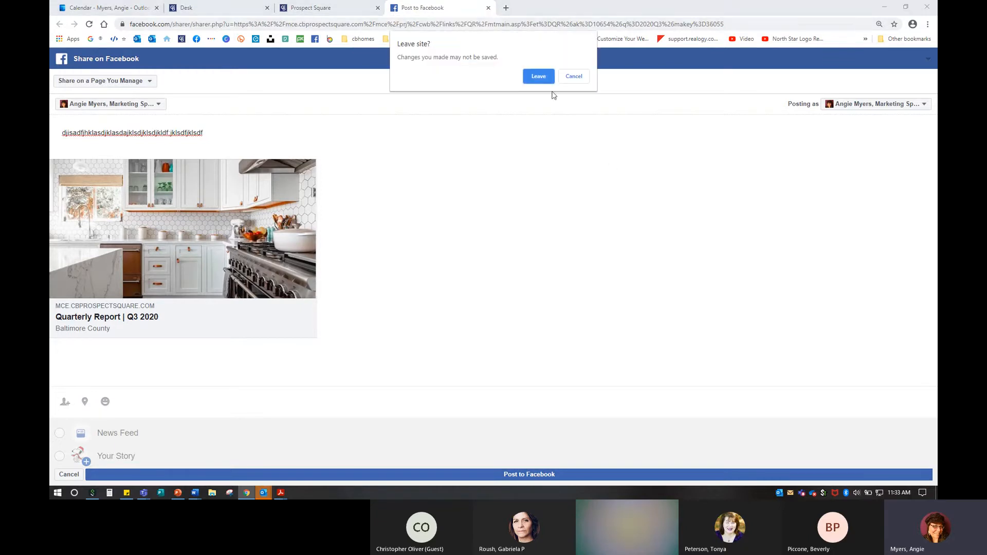
click(545, 73)
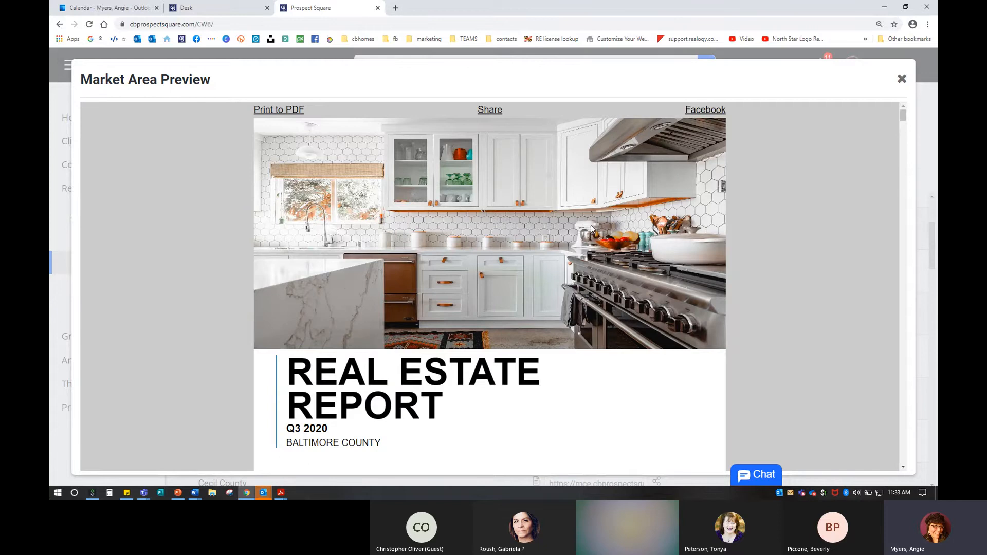
Step: Close the preview and filter Preview and Share to the MA - Frederick County (MD) region
click(903, 78)
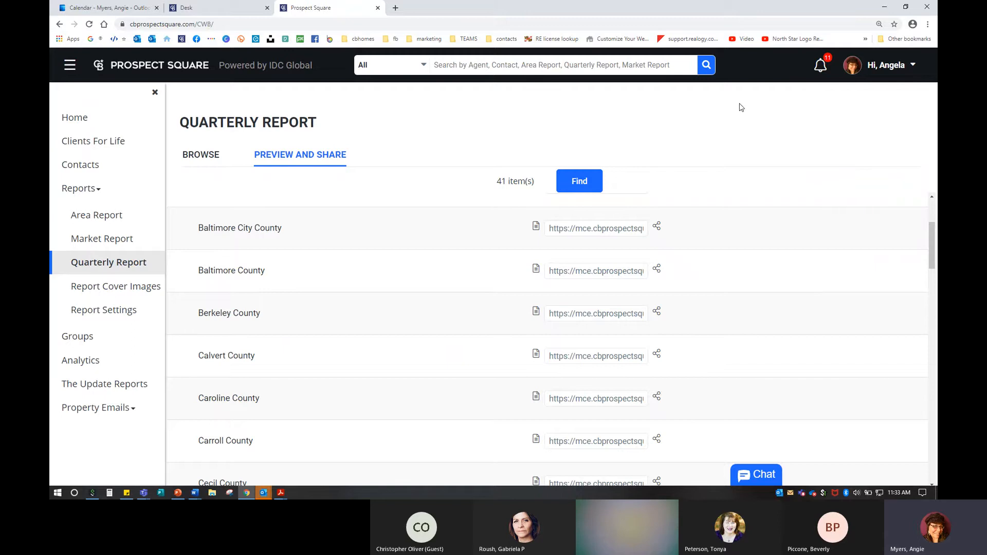
scroll(405, 322, up, 3)
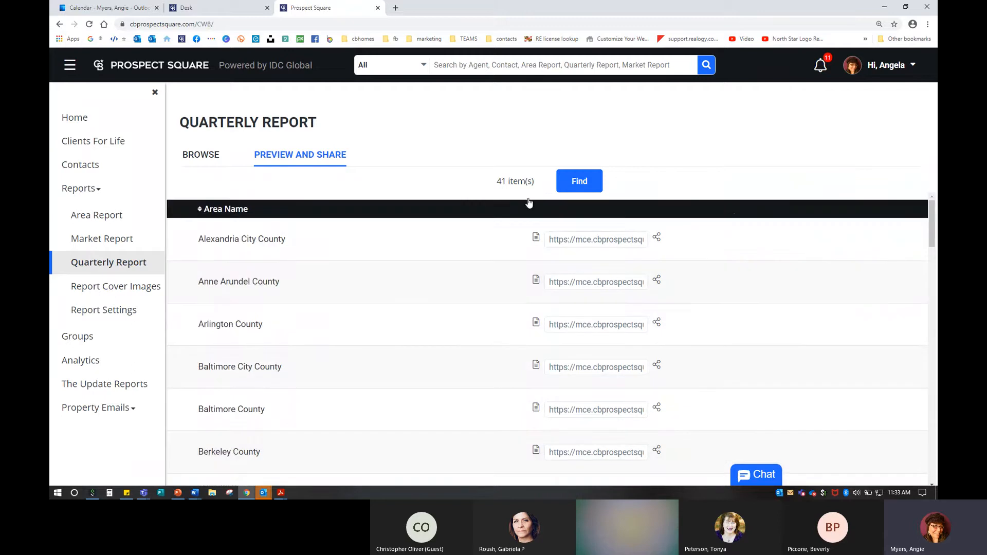
click(575, 182)
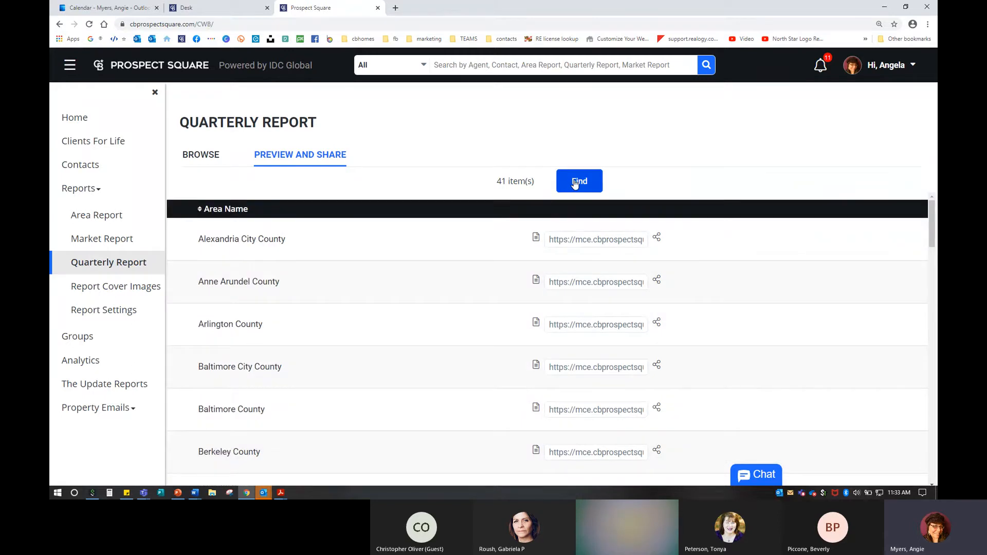
click(575, 182)
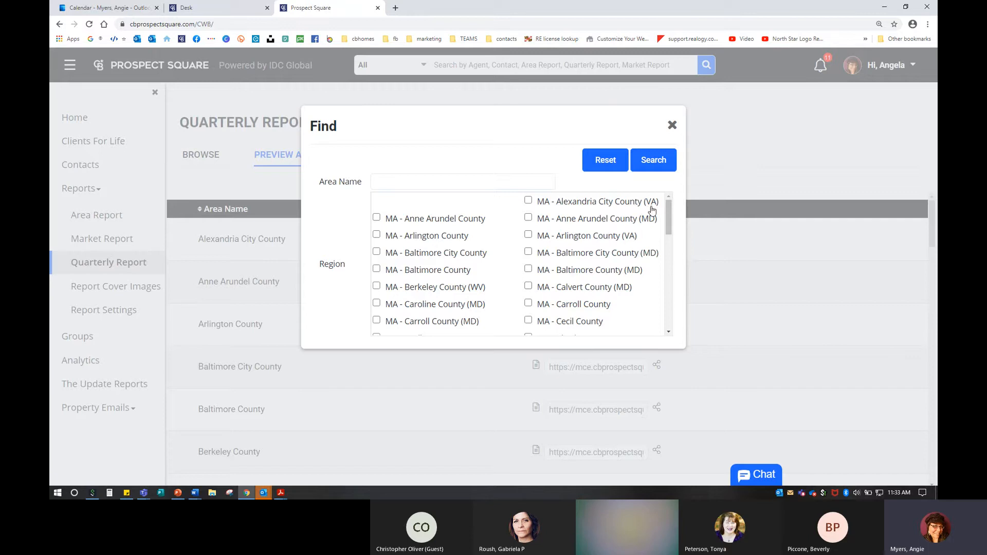
scroll(632, 296, down, 2)
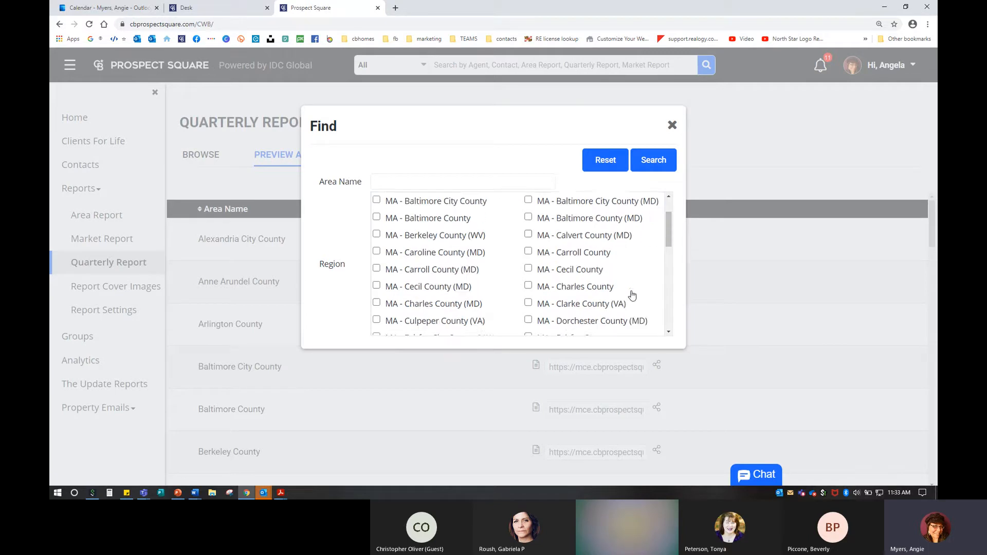
scroll(632, 296, up, 1)
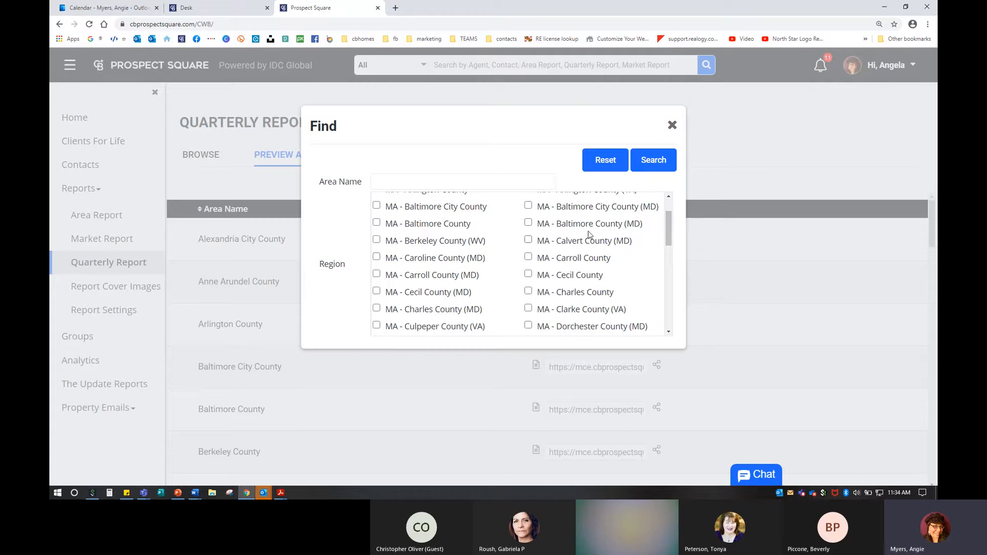
scroll(498, 262, down, 1)
scroll(498, 263, down, 2)
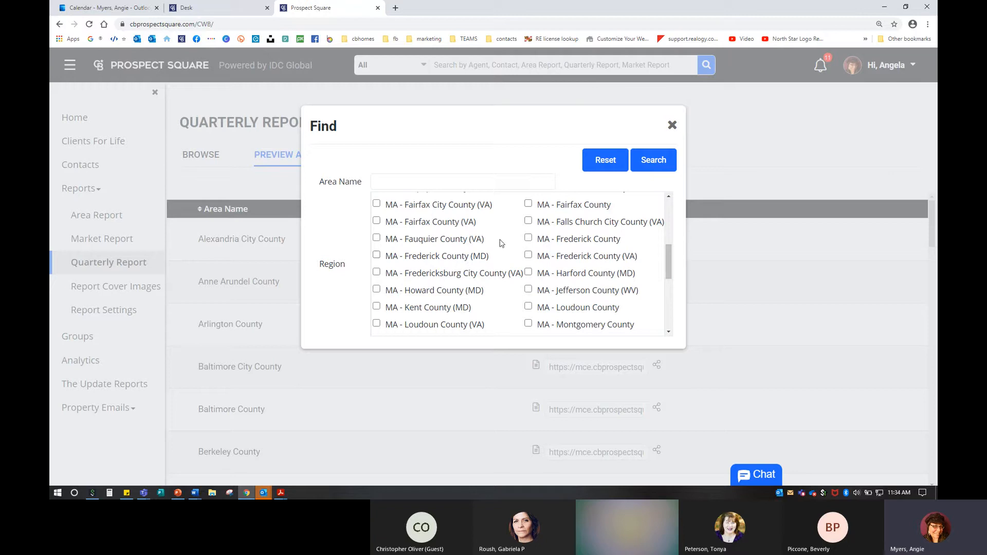
click(376, 255)
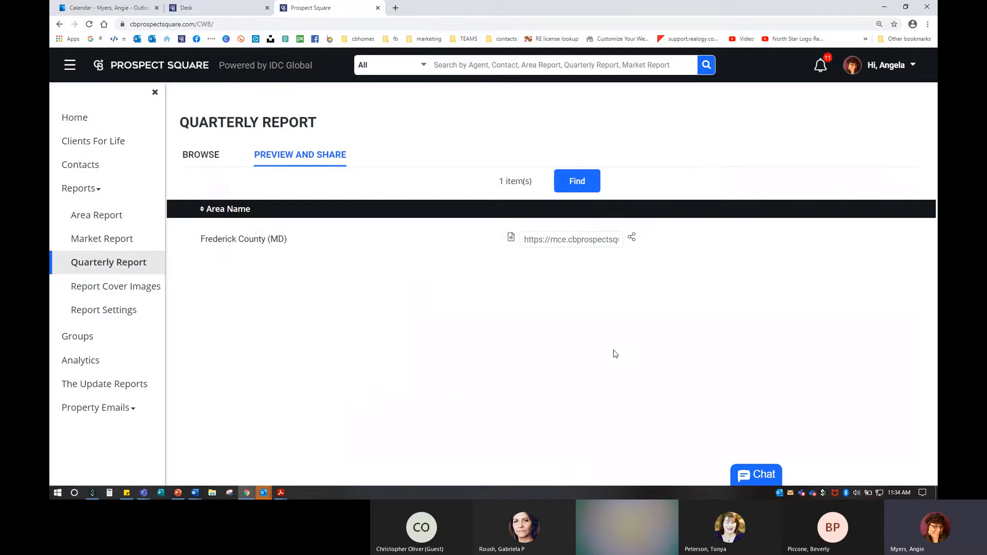
Step: Copy the Frederick County (MD) report share link and open a new blank Chrome tab
click(525, 240)
drag(525, 240, 640, 245)
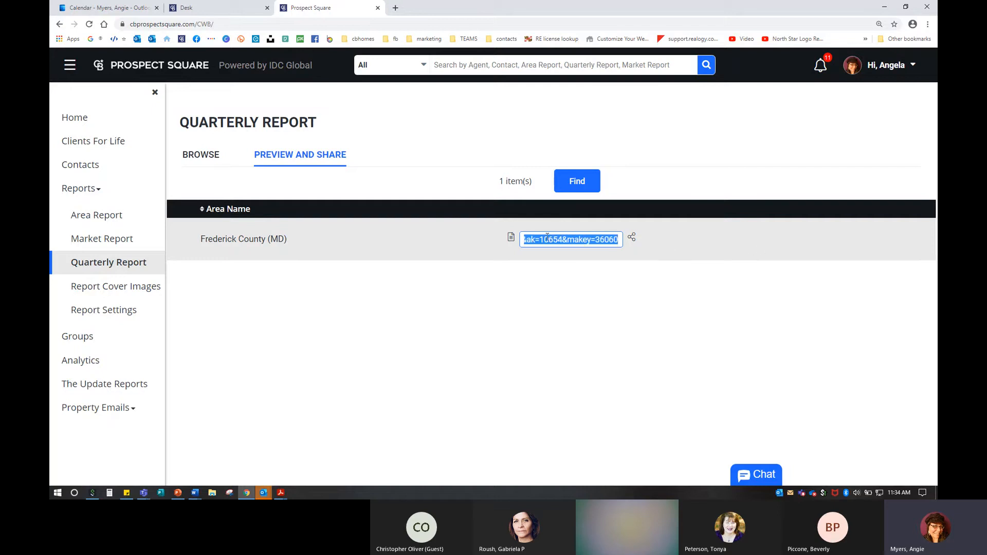
right_click(547, 237)
click(575, 271)
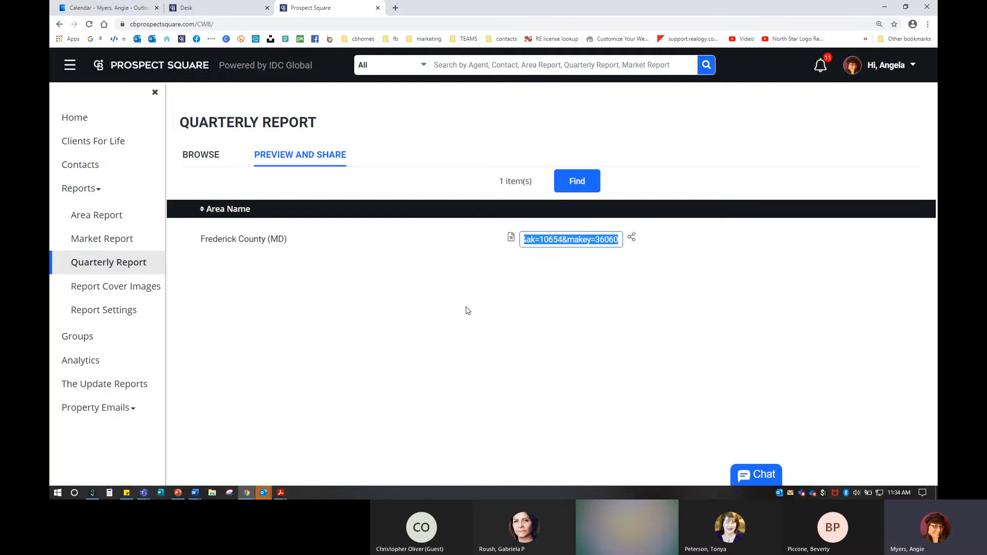
click(396, 8)
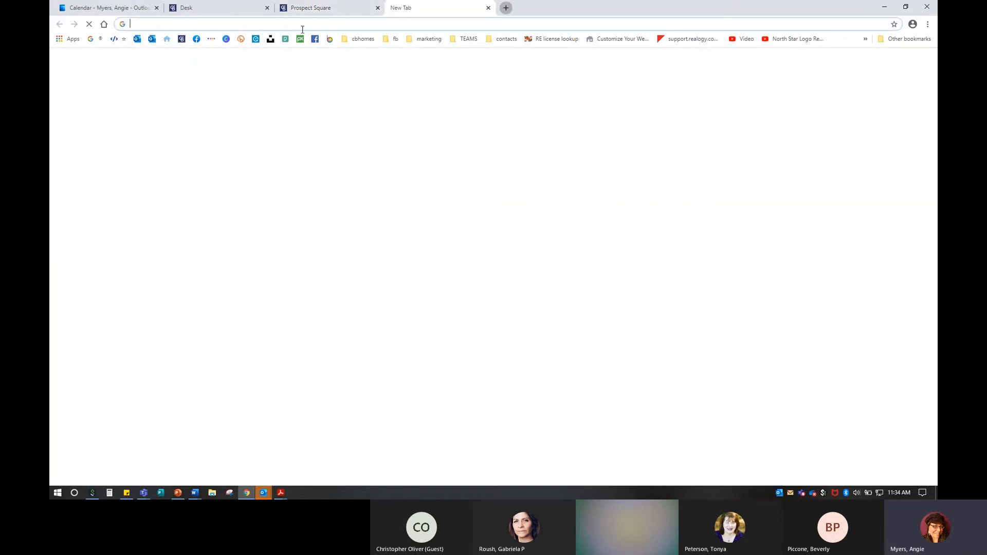
Step: View the Carroll County area report on the agent's Coldwell Banker website, then close it
click(167, 39)
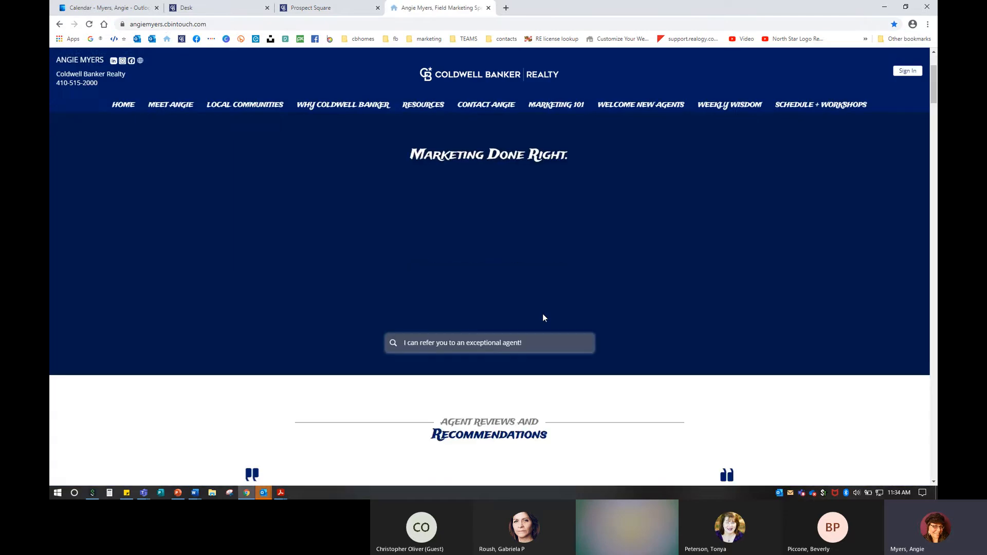
scroll(543, 318, down, 15)
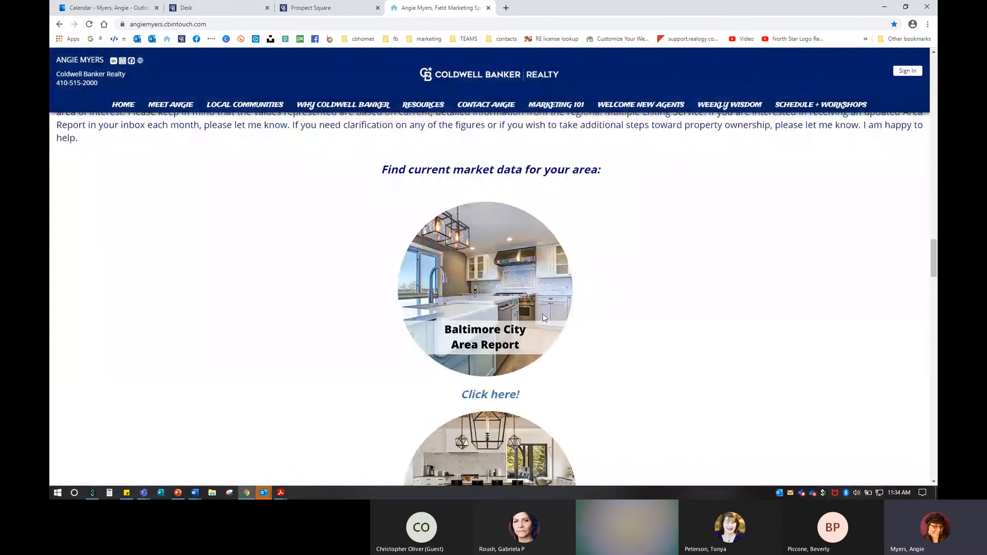
scroll(544, 317, down, 7)
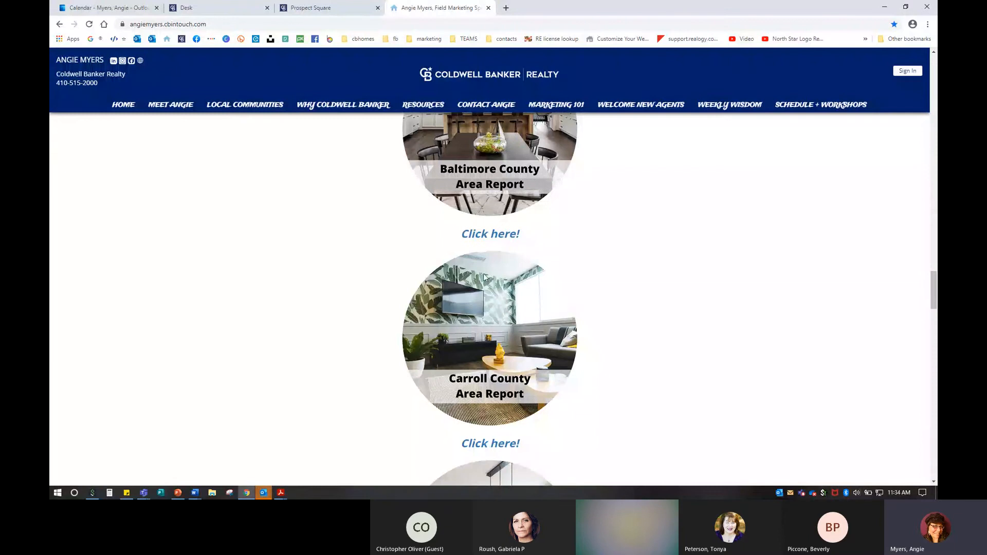
scroll(469, 336, down, 3)
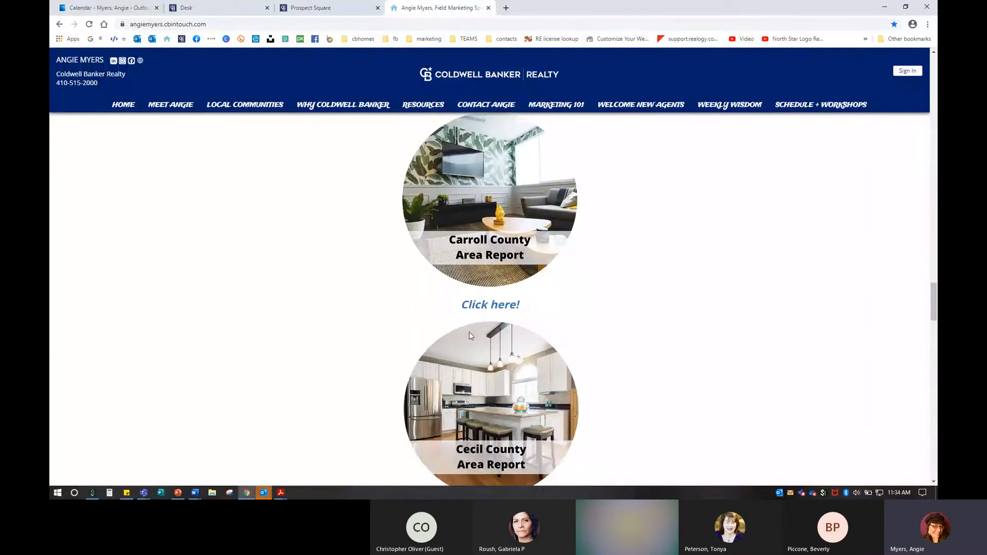
click(483, 309)
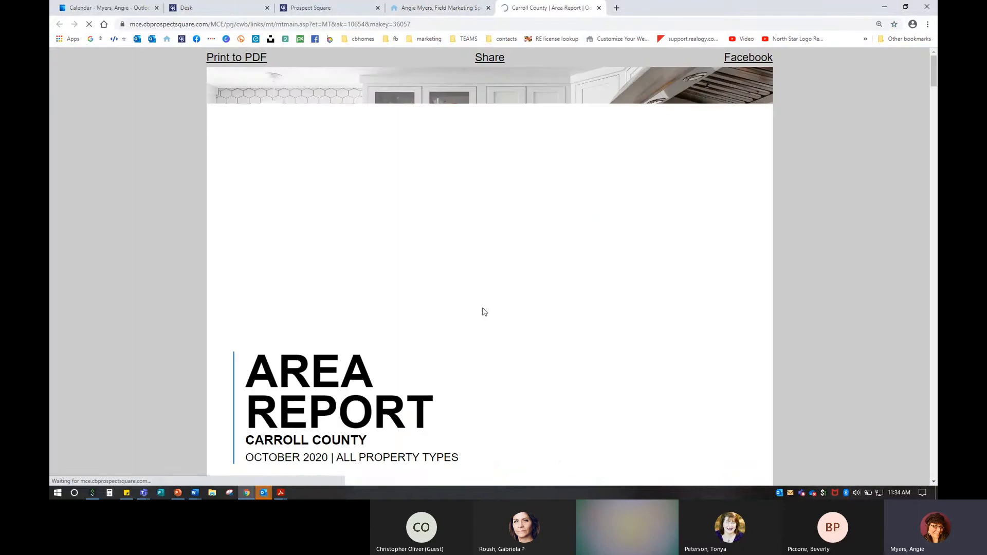
click(599, 8)
click(488, 7)
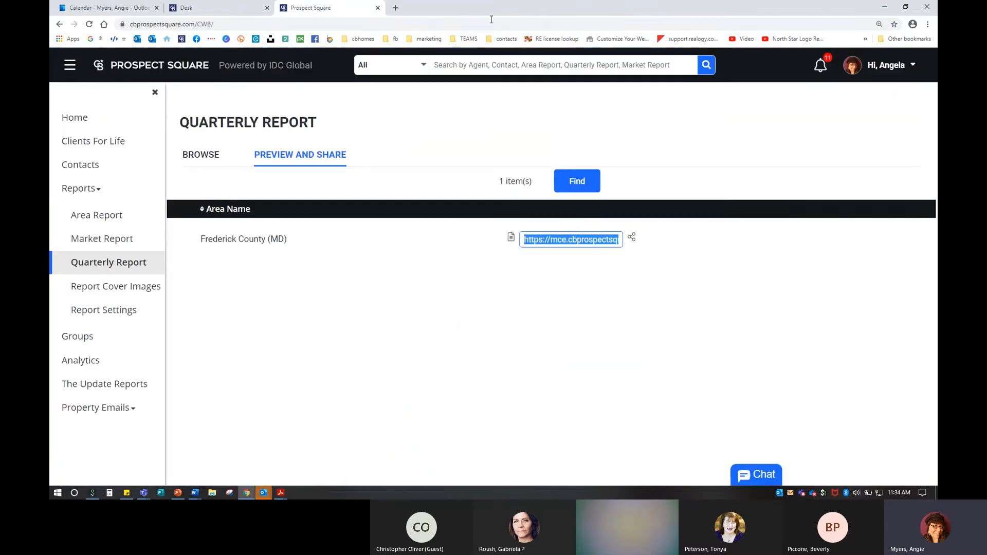
click(632, 240)
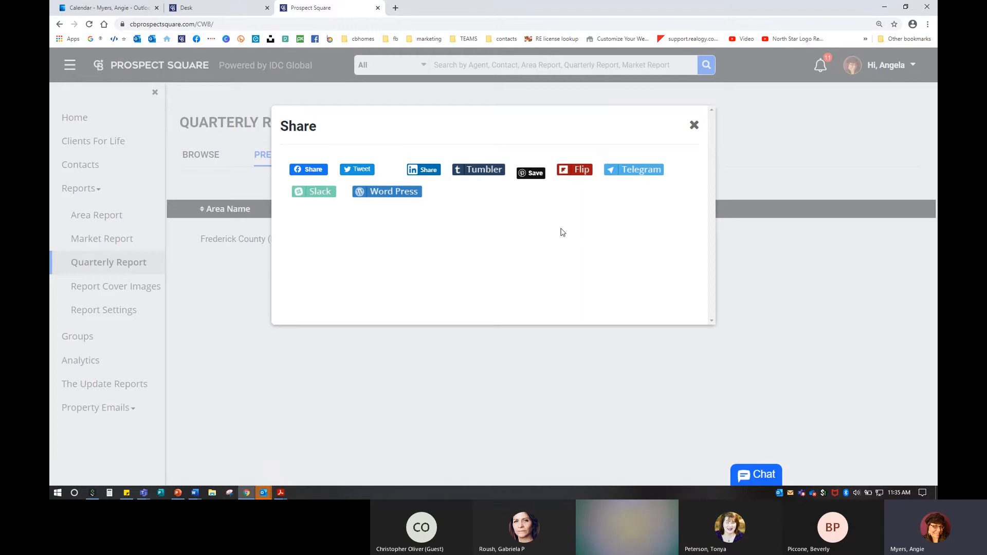
click(693, 126)
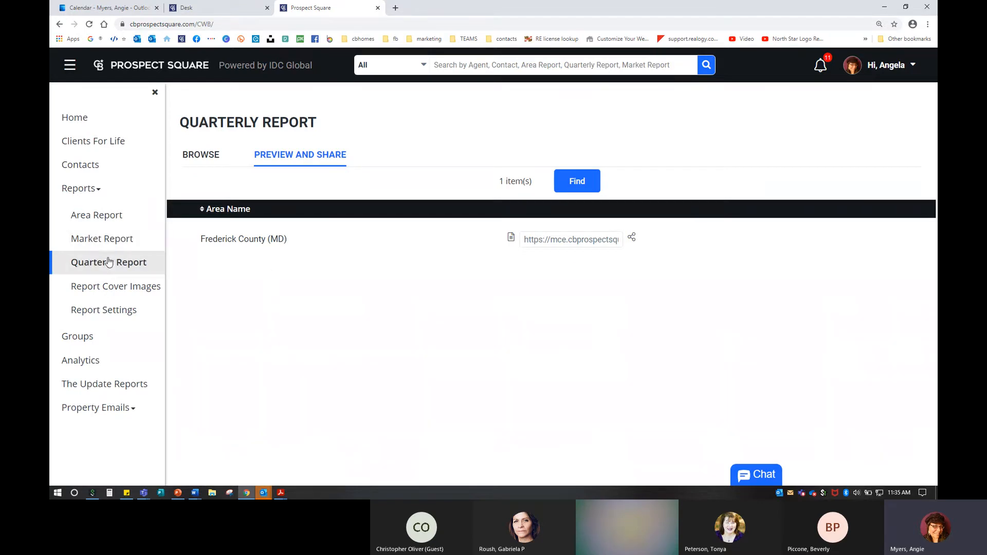
Step: Look over the seven saved quarterly reports, then start a new quarterly report
click(210, 156)
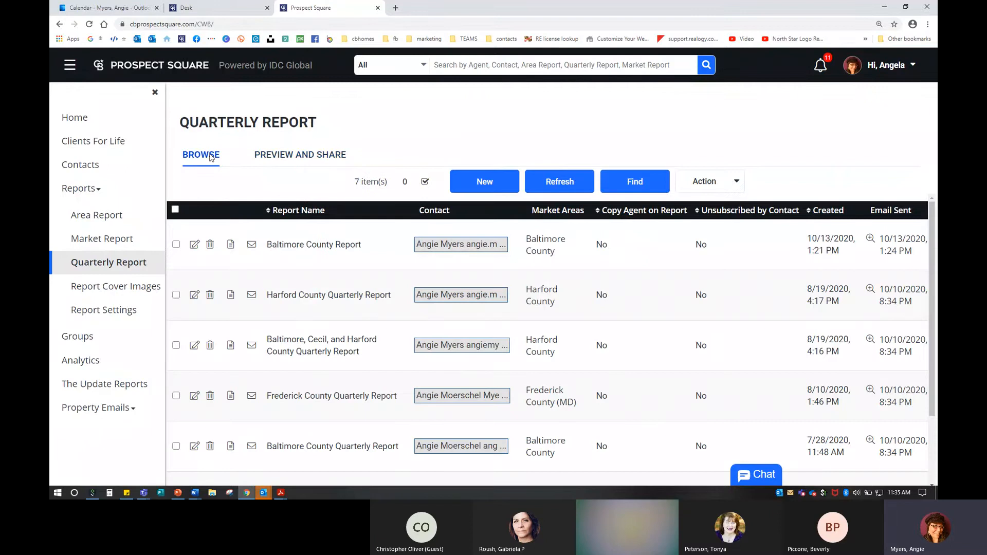
scroll(347, 290, down, 2)
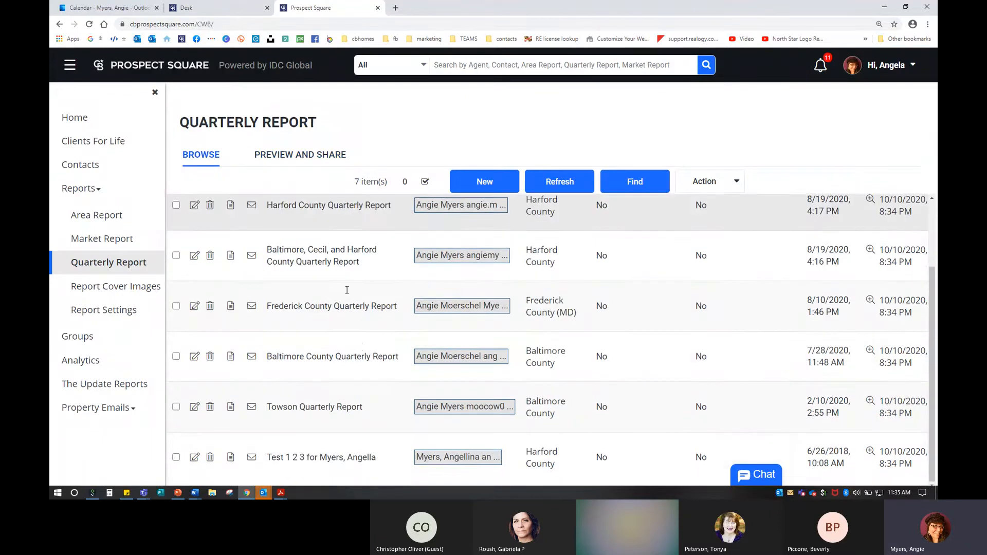
scroll(347, 290, up, 3)
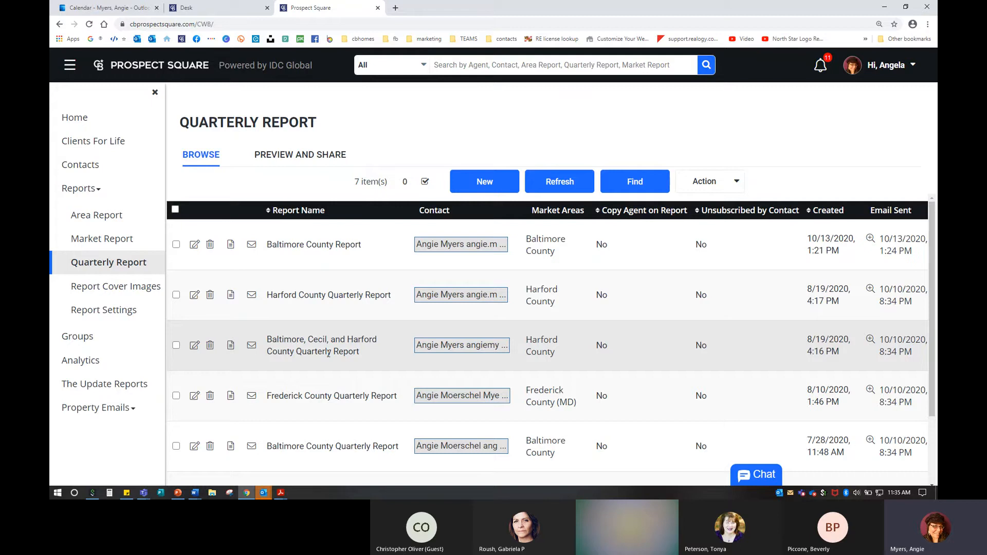
click(484, 190)
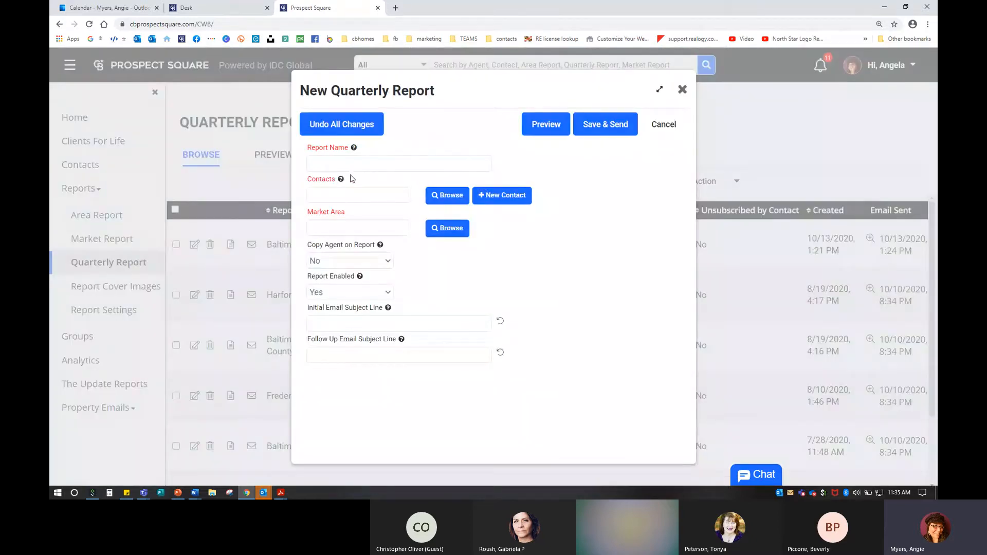
Step: Name the report 'Baltimore County Quarterly Report' and add the agent's work contact as recipient
click(409, 159)
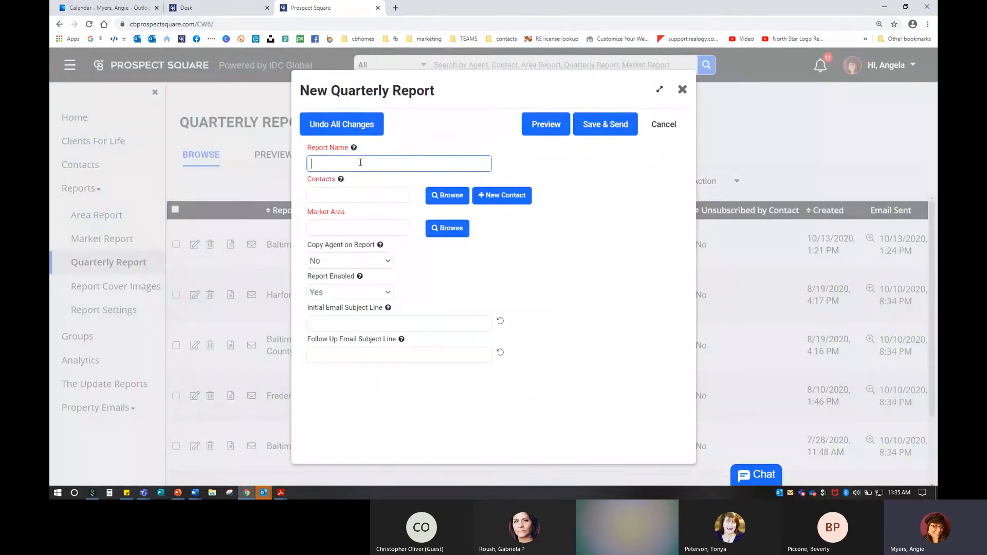
text(Baltimore County Quarterly R)
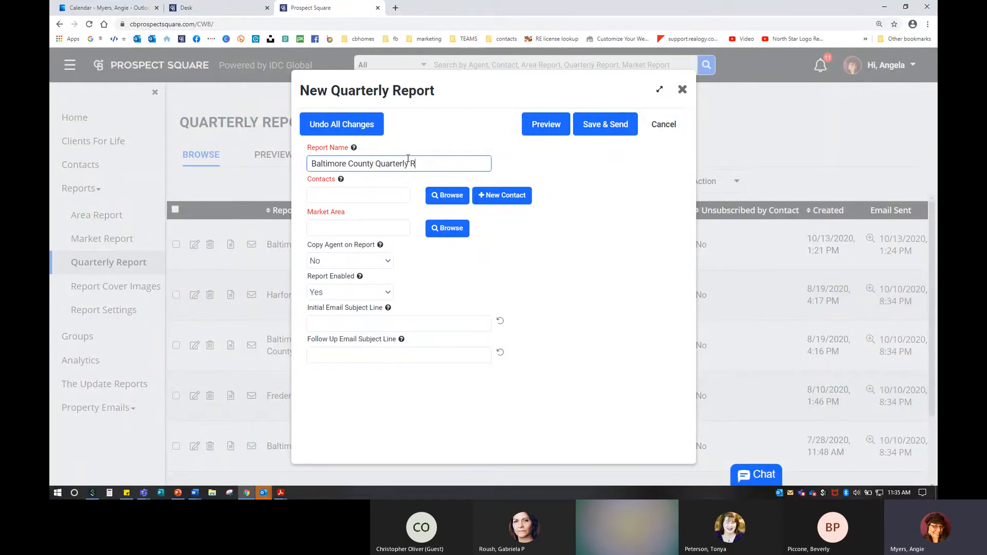
text(eport)
click(371, 193)
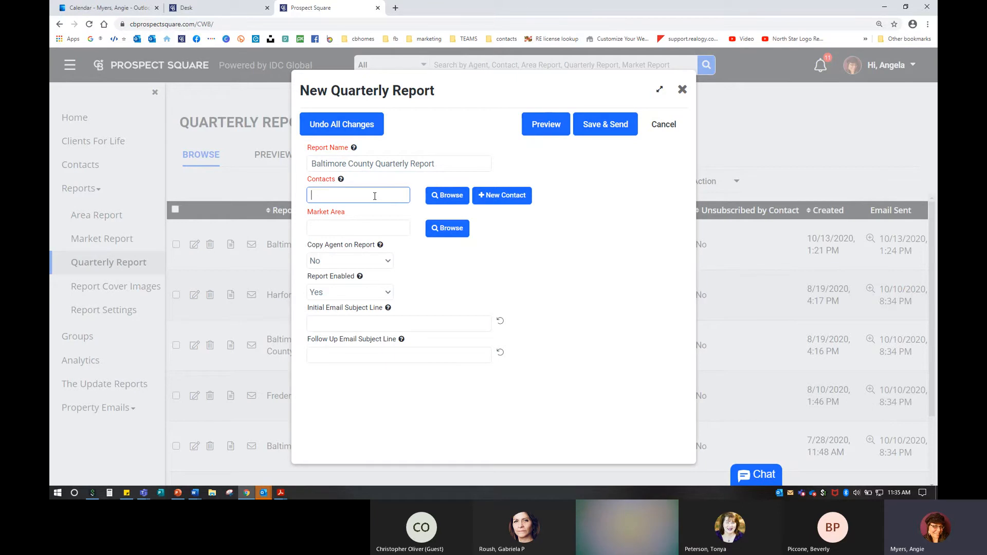
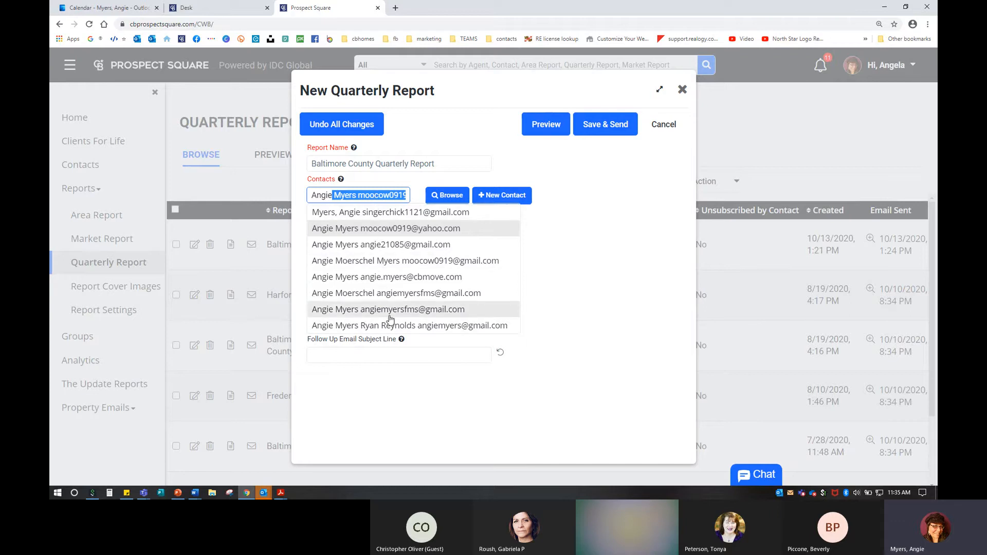
click(393, 280)
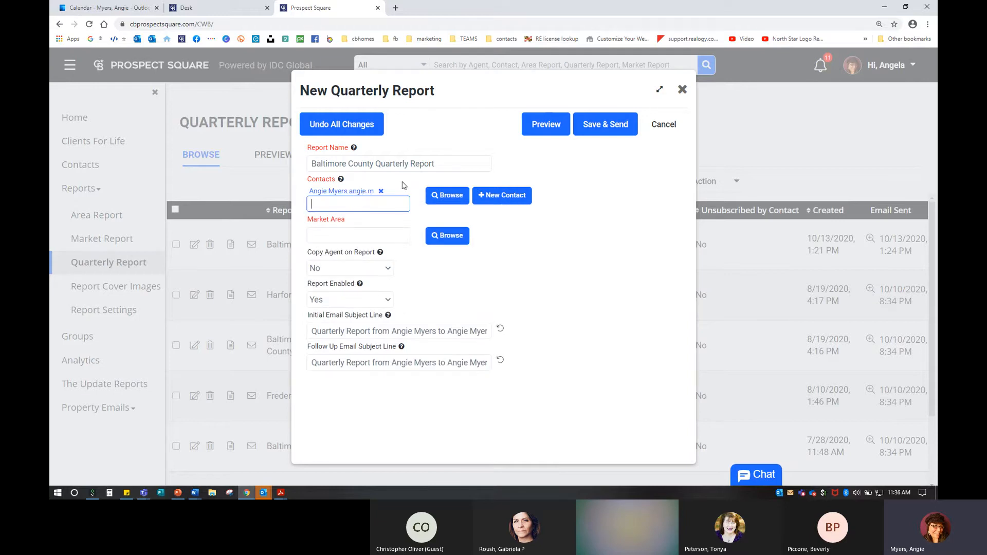
click(501, 197)
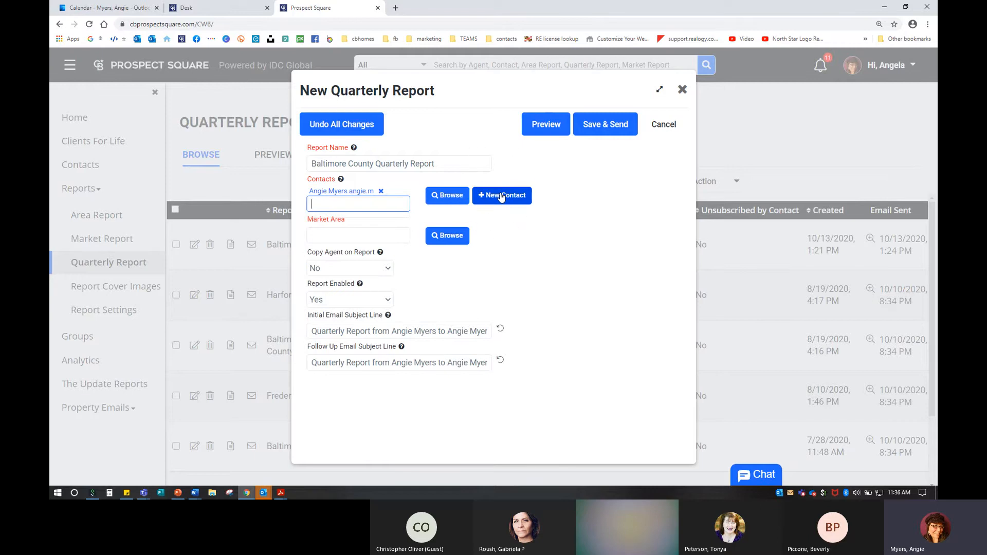
click(355, 237)
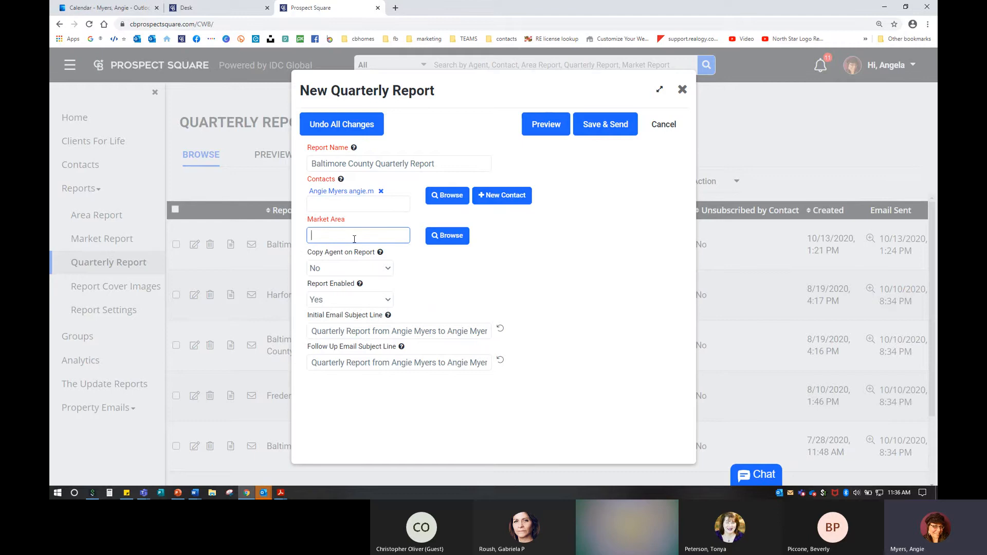
Step: Choose Baltimore County from the market area list and confirm it
click(444, 244)
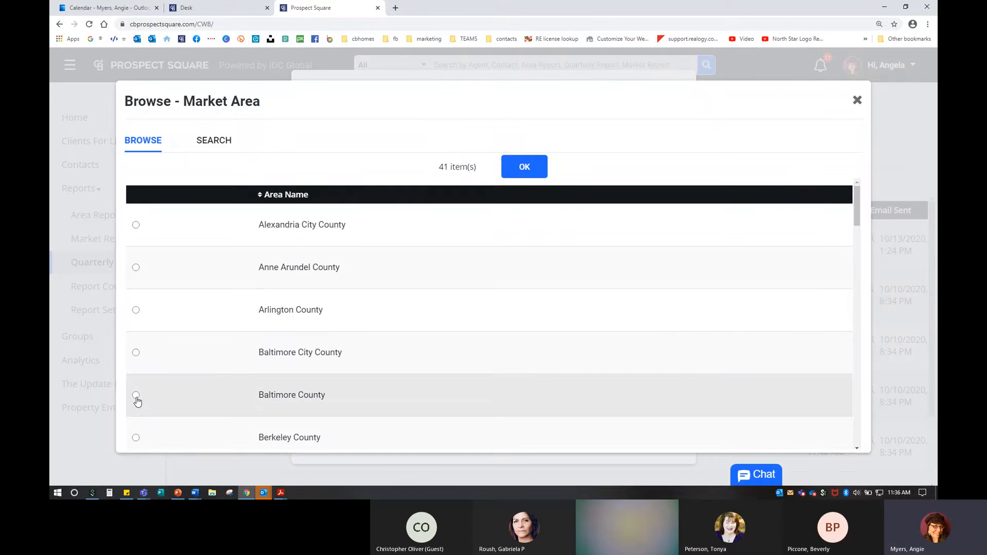
click(137, 396)
scroll(234, 396, down, 1)
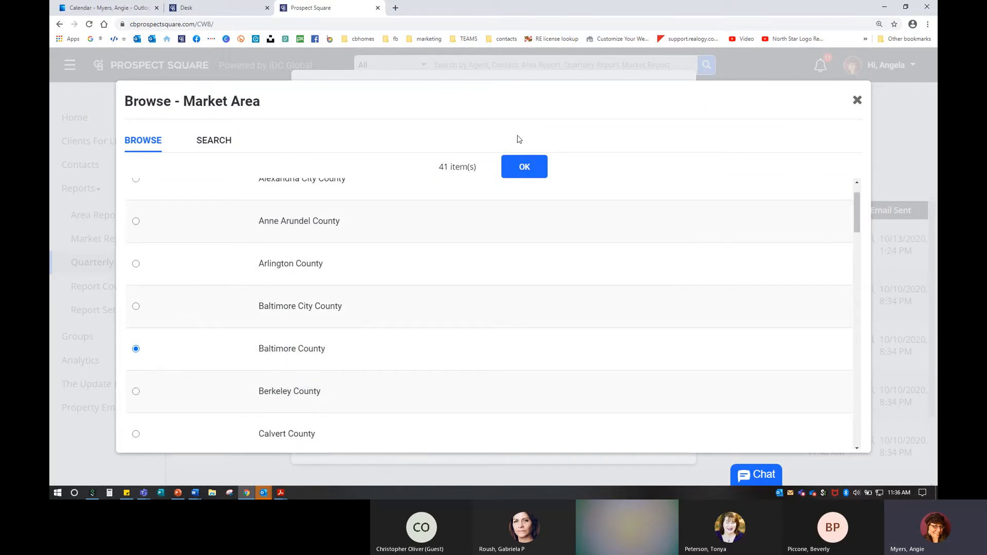
click(529, 163)
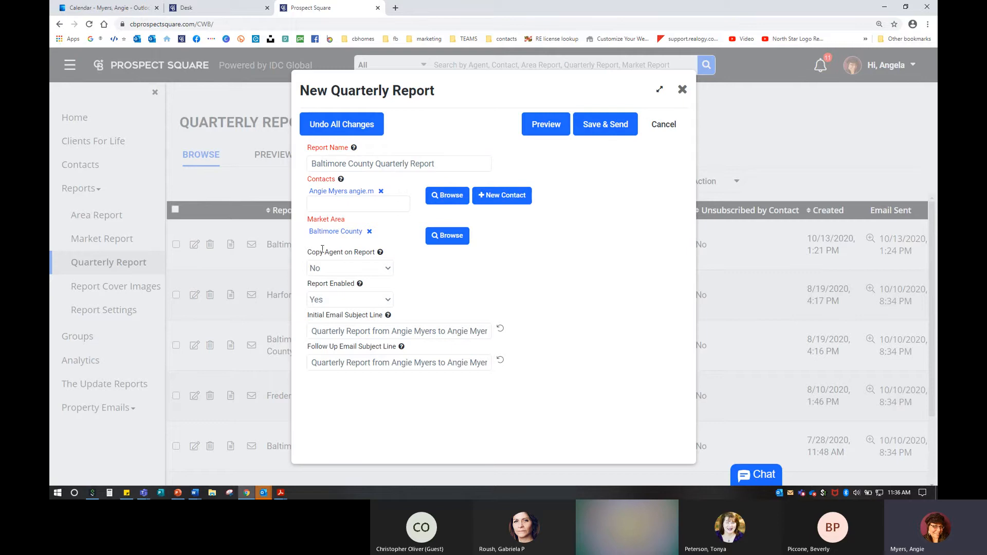
Step: Set Copy Agent on Report to No after checking its help note
click(341, 269)
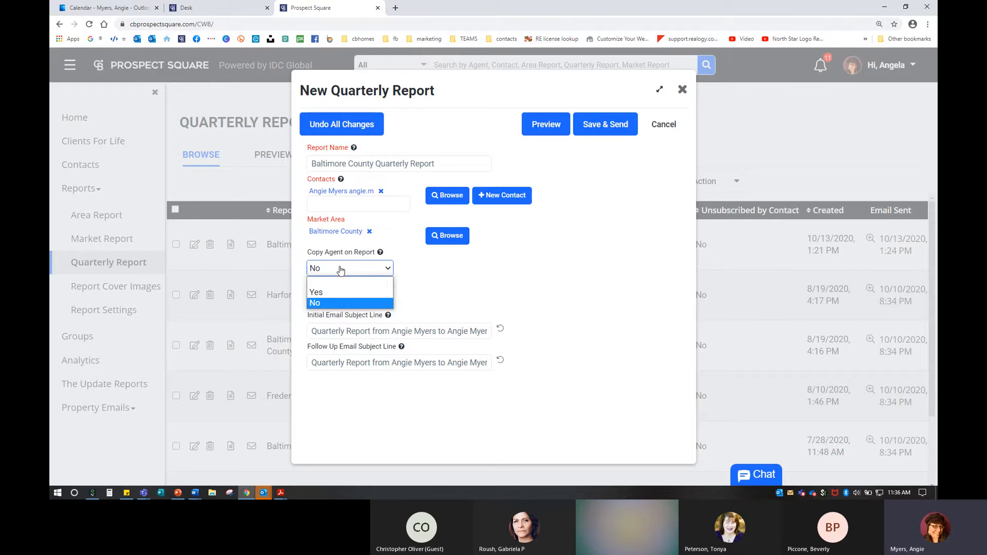
key(ctrl)
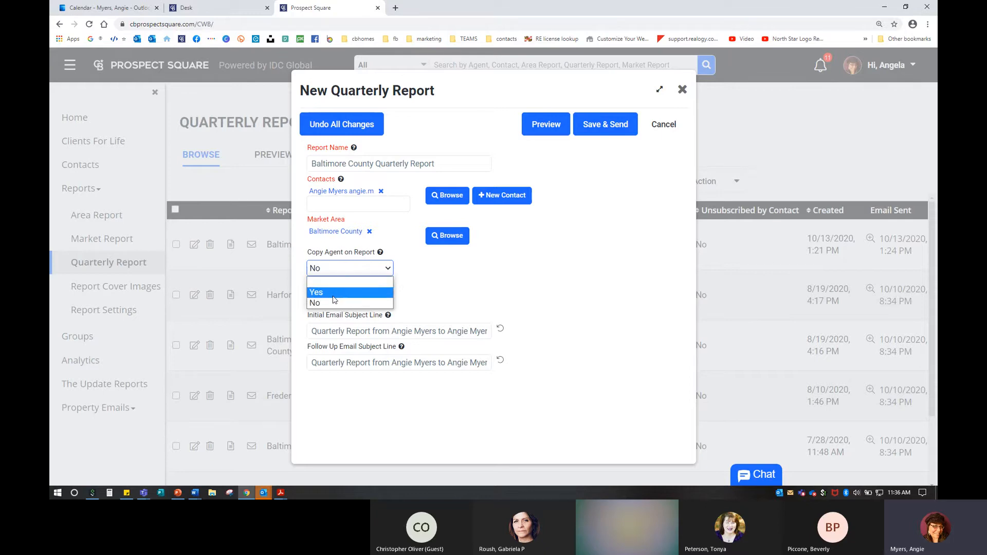
click(335, 293)
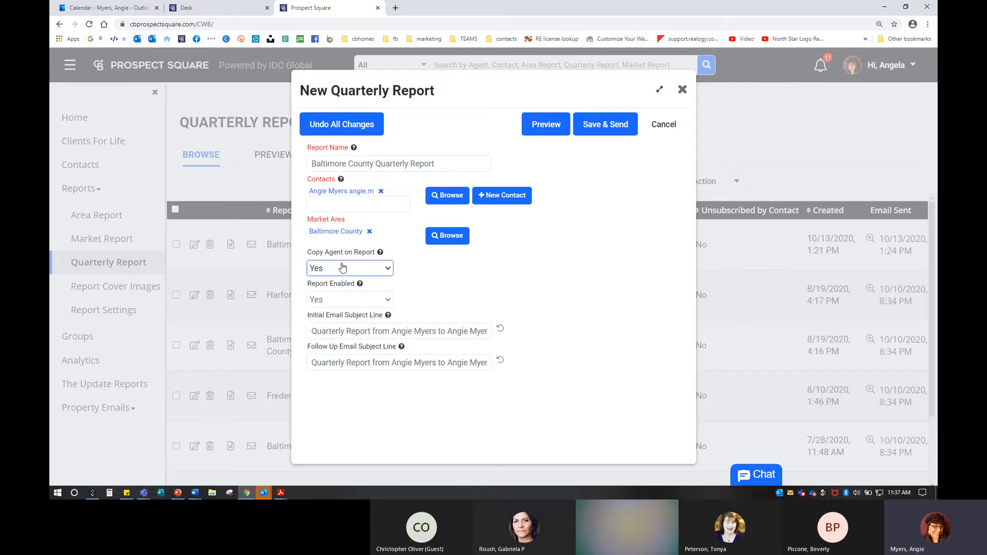
click(381, 253)
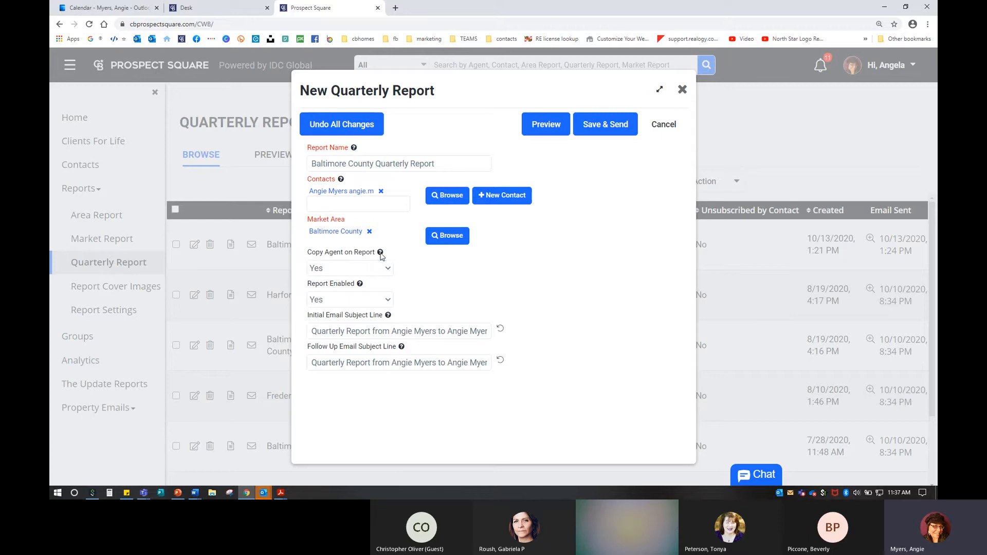
click(352, 269)
click(328, 301)
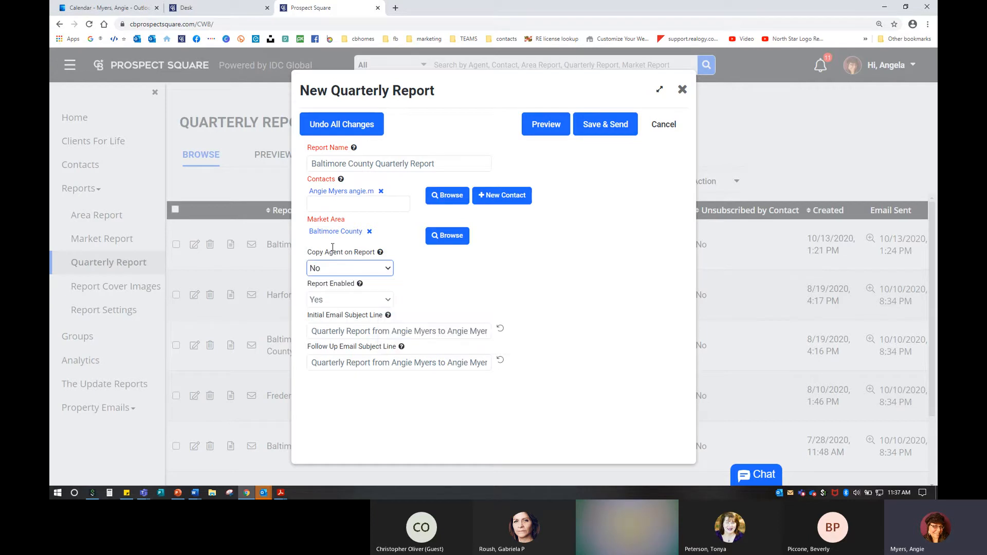
key(ctrl)
Step: Check the full text of the initial and follow-up email subject lines
mouse_move(342, 180)
drag(316, 332, 546, 344)
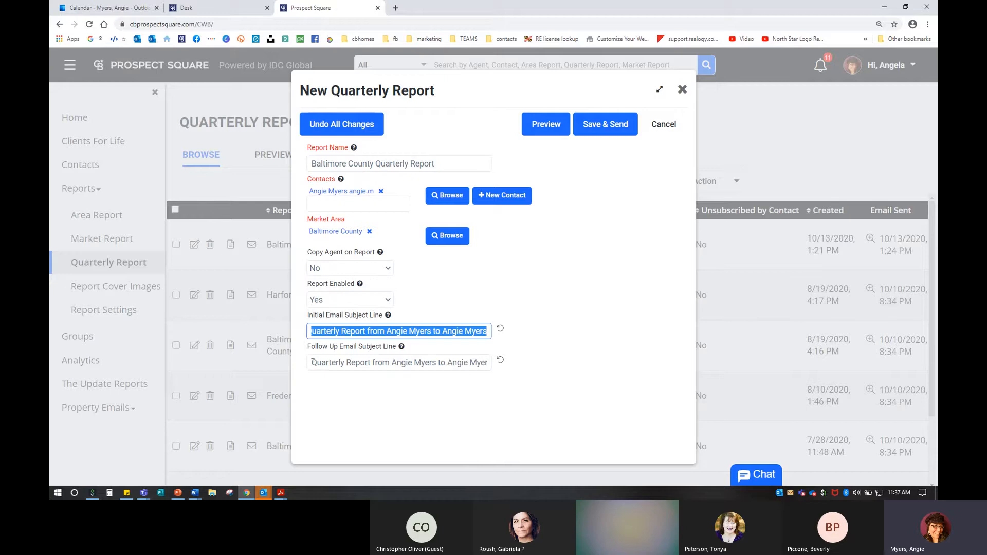
drag(325, 360, 562, 369)
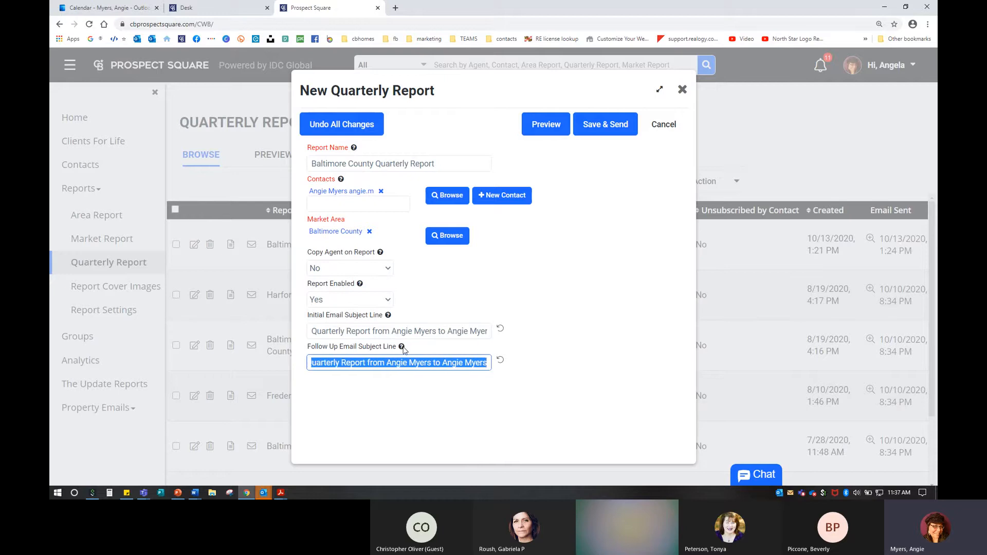
mouse_move(401, 347)
click(549, 125)
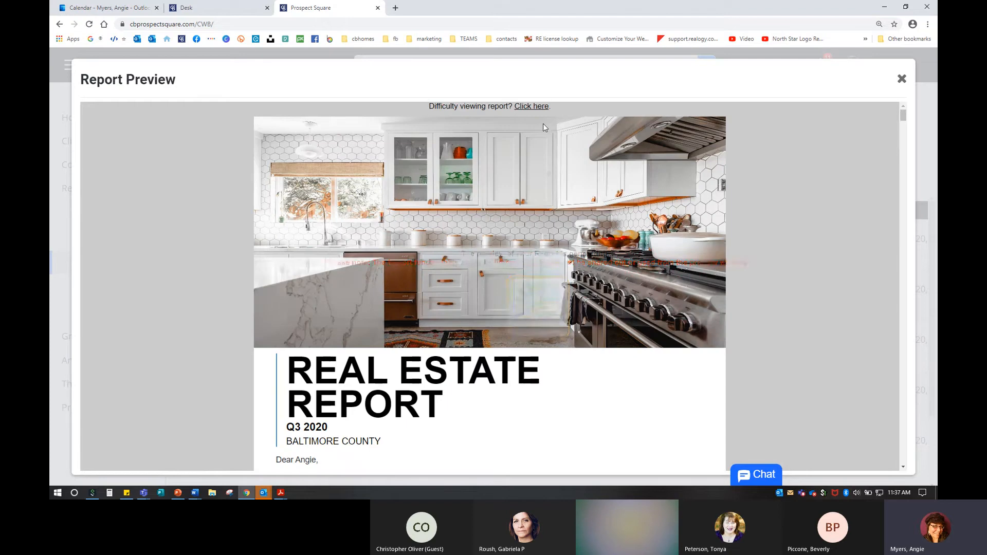
scroll(503, 328, down, 5)
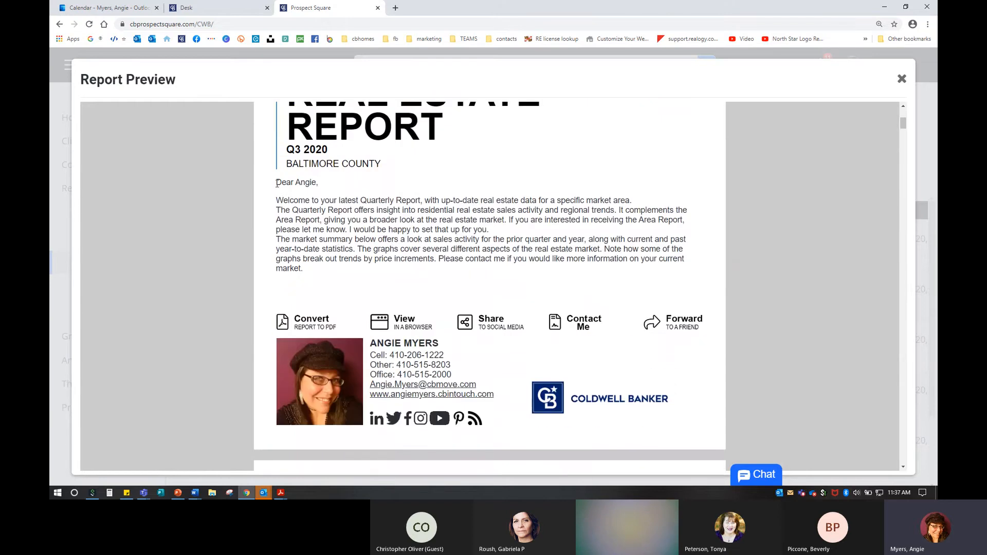
drag(299, 187, 329, 277)
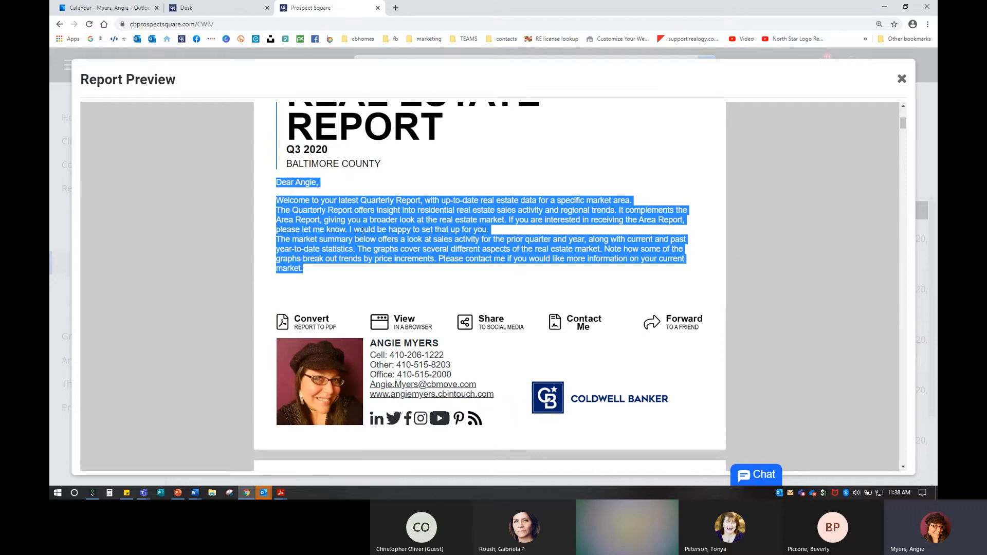
click(460, 260)
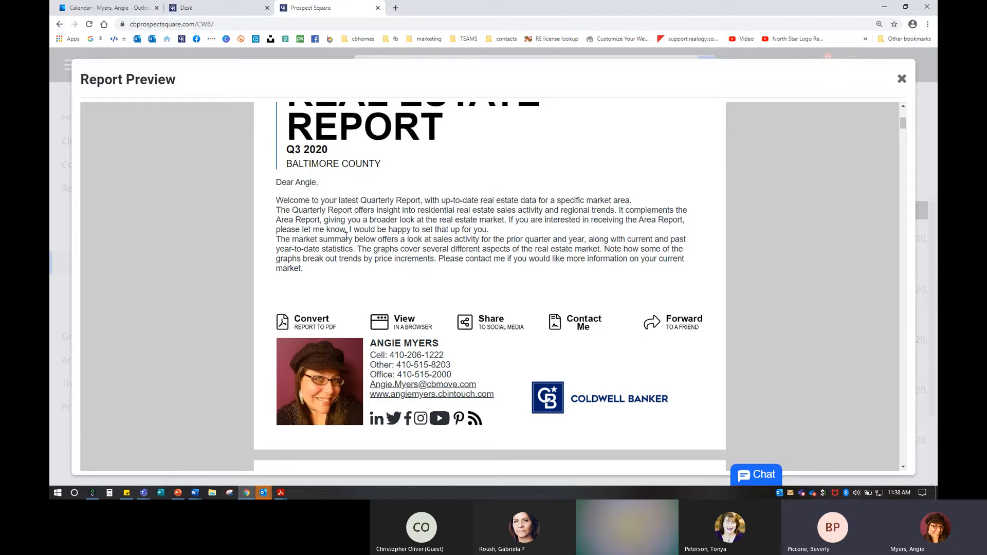
Step: Save and send the Baltimore County Quarterly Report, then go to Report Settings
click(901, 79)
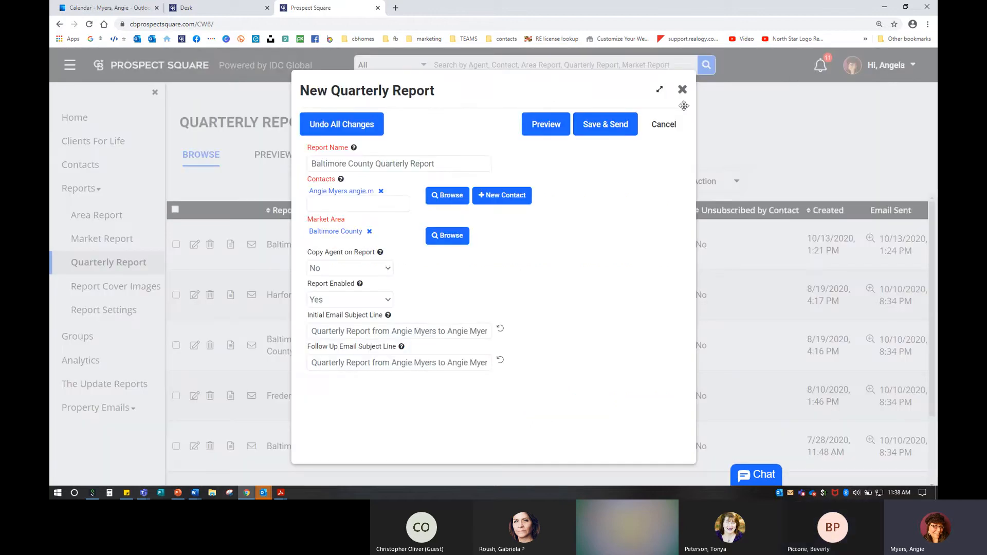
click(607, 127)
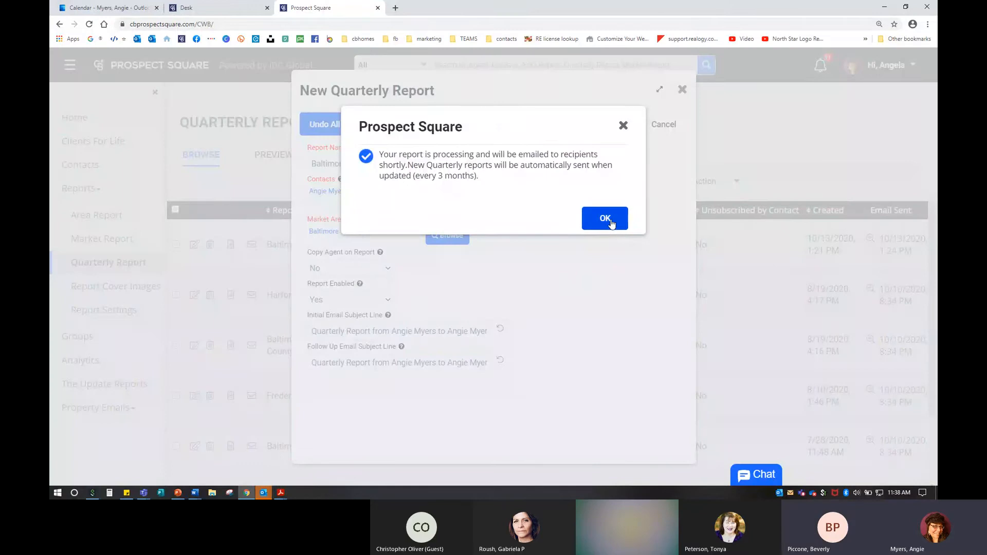
click(605, 219)
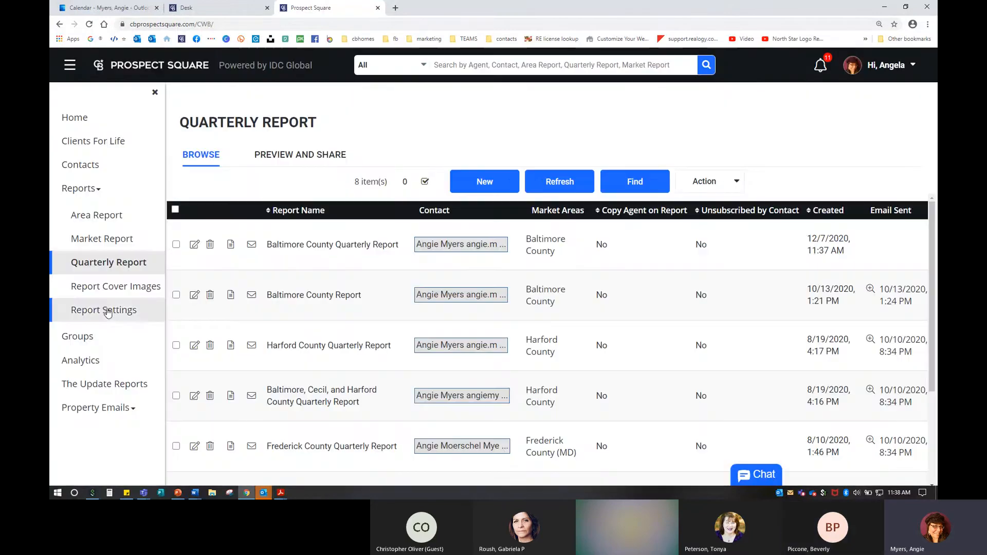
click(107, 311)
click(107, 312)
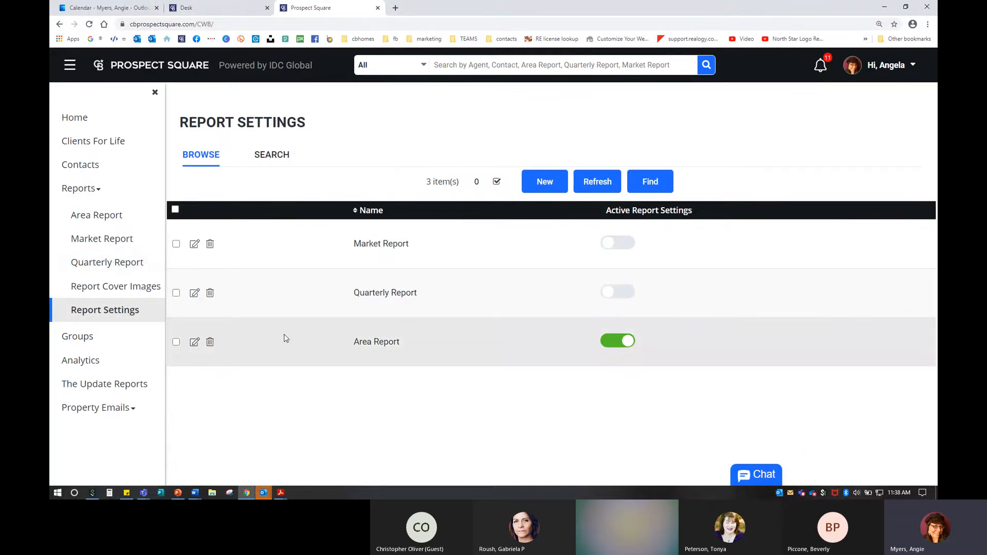
Step: Open the Quarterly Report settings for editing and look at the Area Report initial intro
click(194, 343)
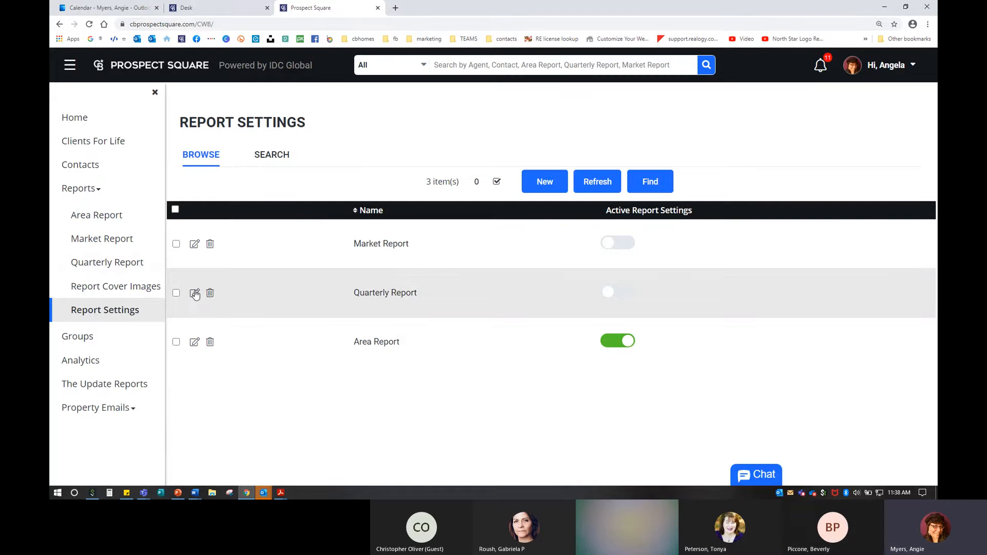
click(194, 293)
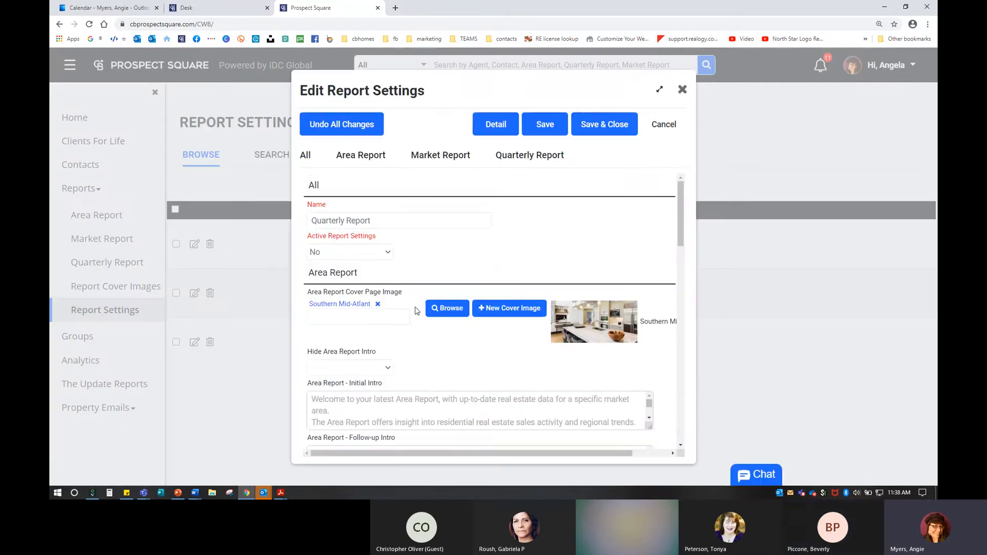
scroll(393, 370, down, 5)
scroll(381, 334, up, 3)
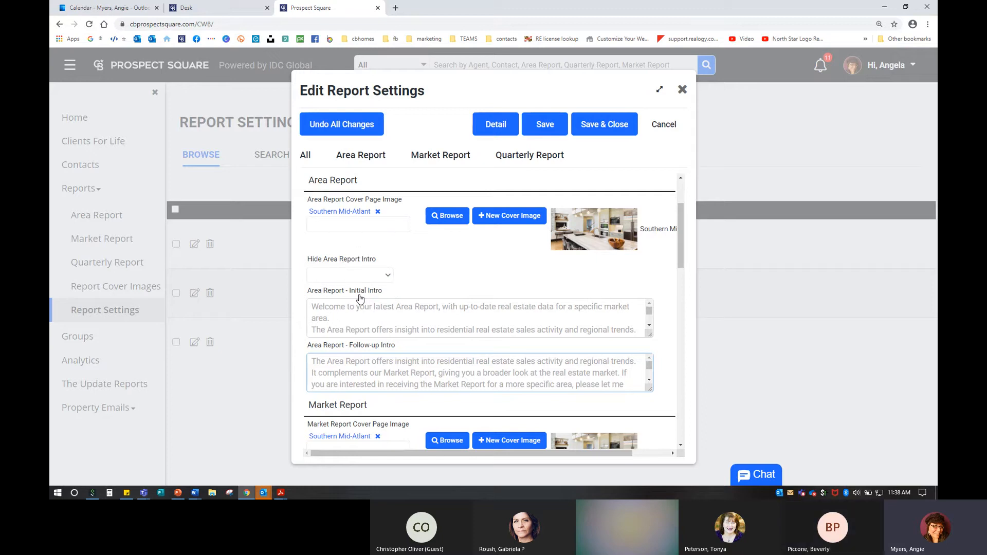
click(361, 304)
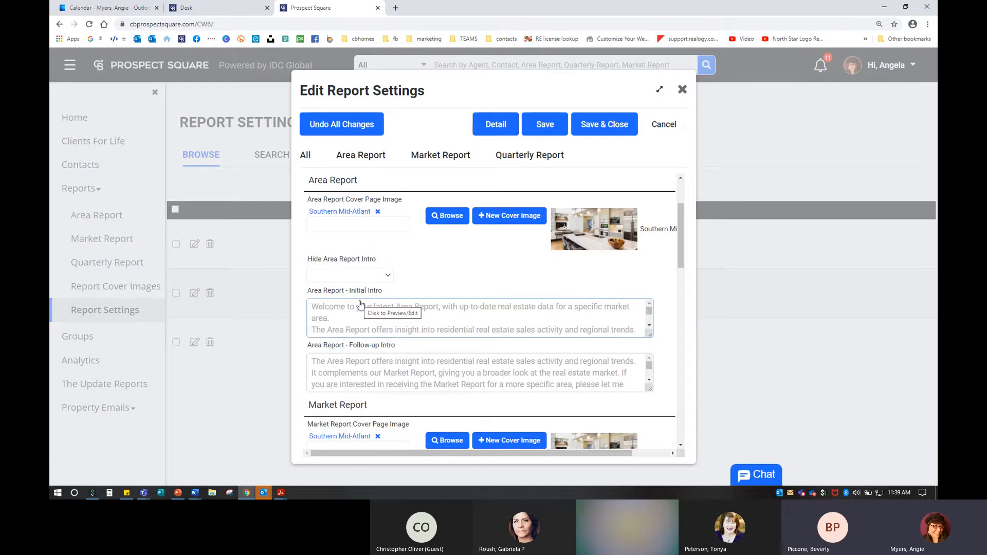
Step: Zoom in and open the Quarterly Report Initial Intro editor in its section
scroll(361, 308, down, 5)
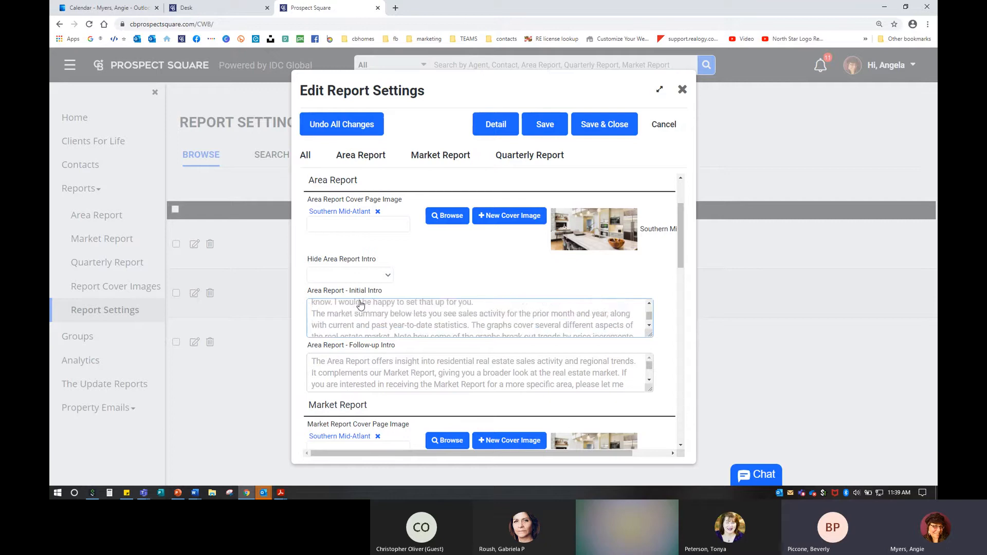
scroll(434, 368, down, 5)
scroll(614, 389, down, 5)
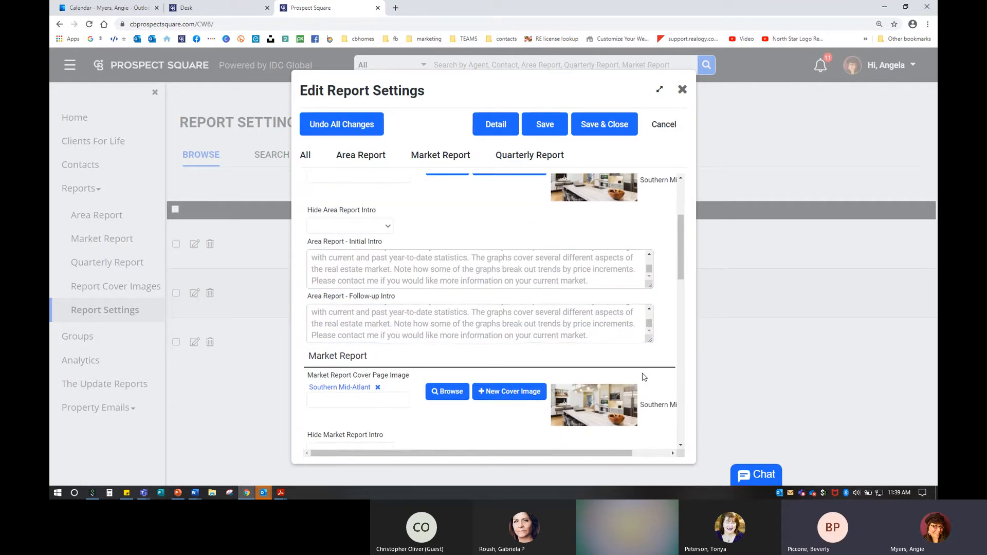
scroll(644, 378, down, 6)
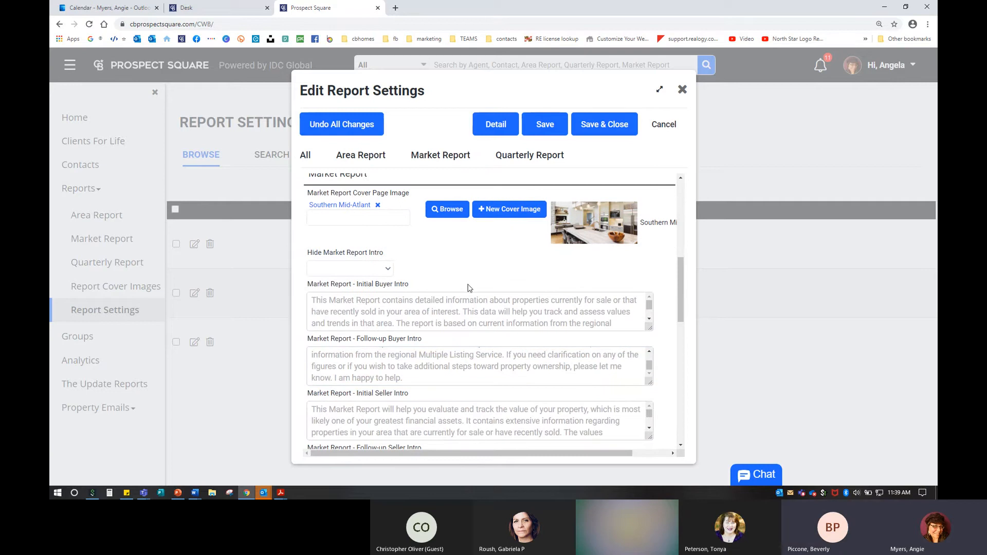
scroll(440, 367, down, 5)
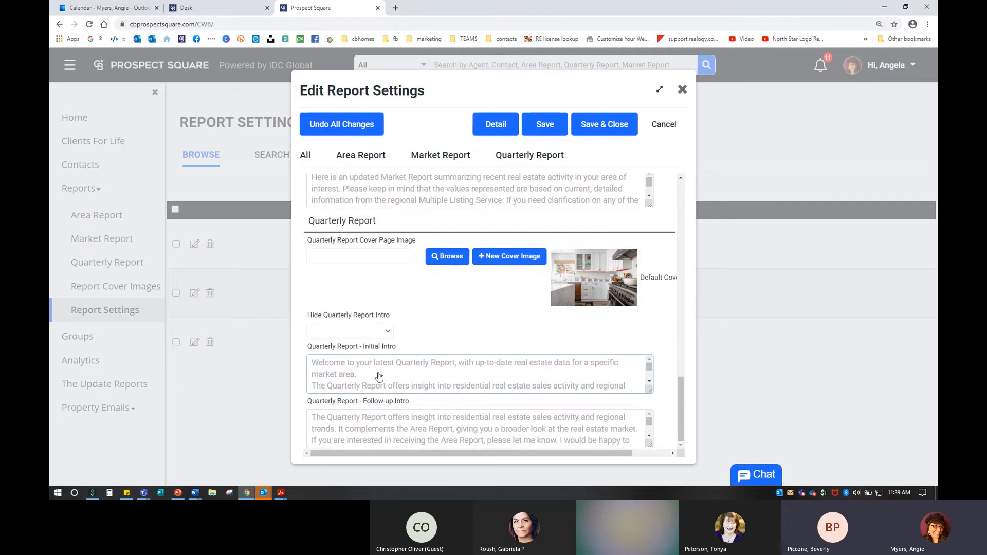
click(342, 376)
click(341, 376)
key(ctrl+plus)
scroll(347, 367, down, 2)
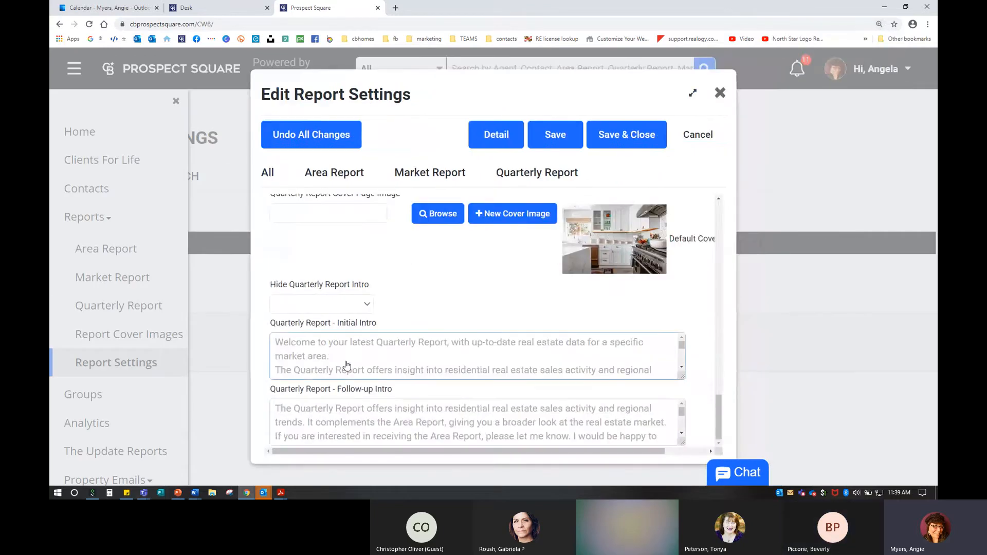
key(ctrl)
key(ctrl)
double_click(342, 362)
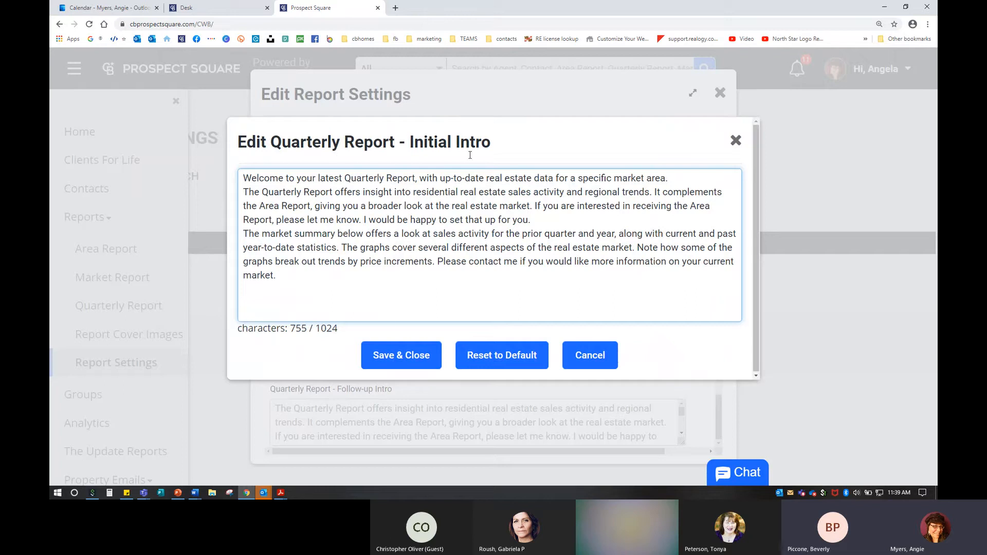
Step: Type and delete test text in the intro, then cancel, keeping the default intro
click(384, 287)
text(uksdufsdhjksfdjhksdjdklfasdfsd)
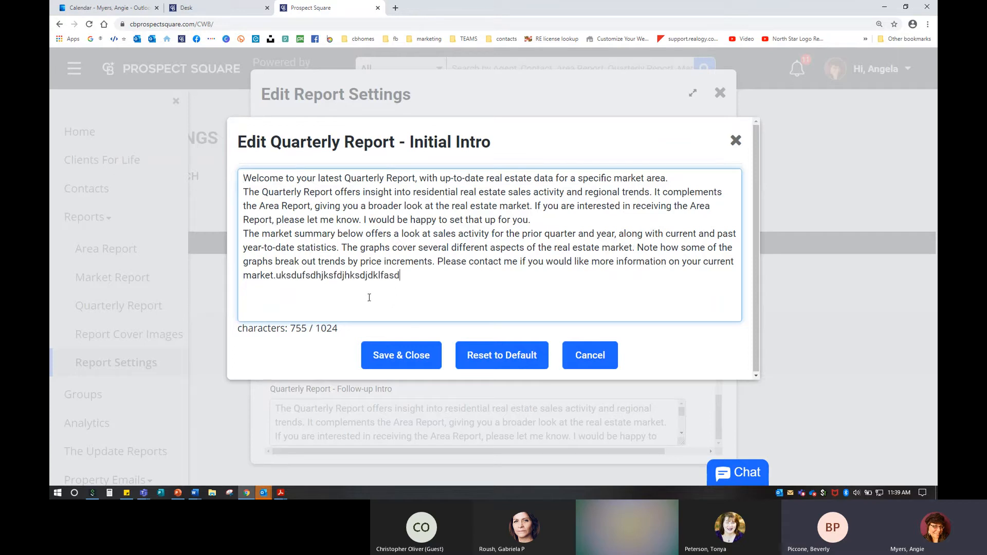
key(BackSpace)
key(BackSpace)
key(BackSpace)
key(BackSpace)
key(BackSpace)
key(BackSpace)
key(BackSpace)
key(BackSpace)
key(BackSpace)
key(BackSpace)
key(BackSpace)
key(BackSpace)
key(BackSpace)
key(BackSpace)
key(BackSpace)
key(BackSpace)
key(BackSpace)
key(BackSpace)
key(BackSpace)
key(BackSpace)
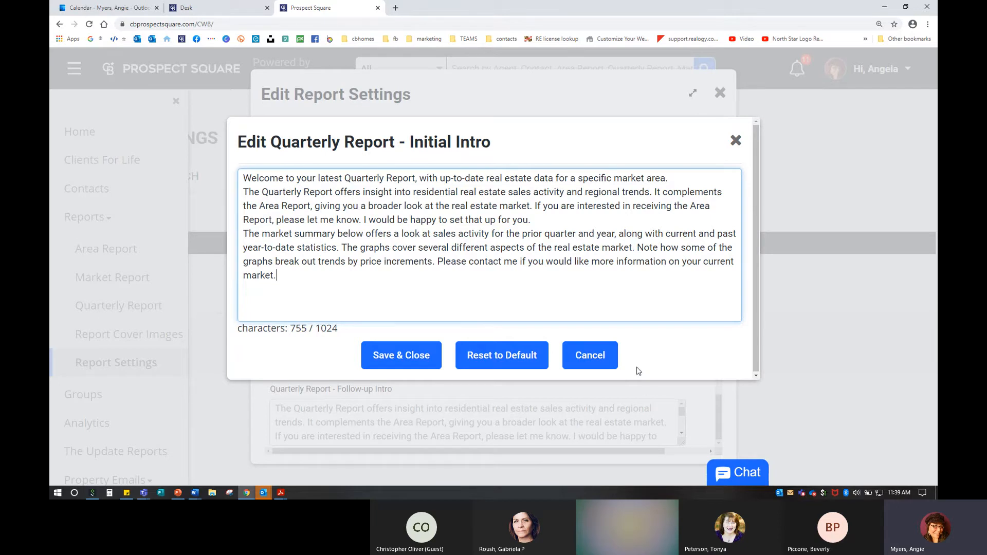
click(603, 363)
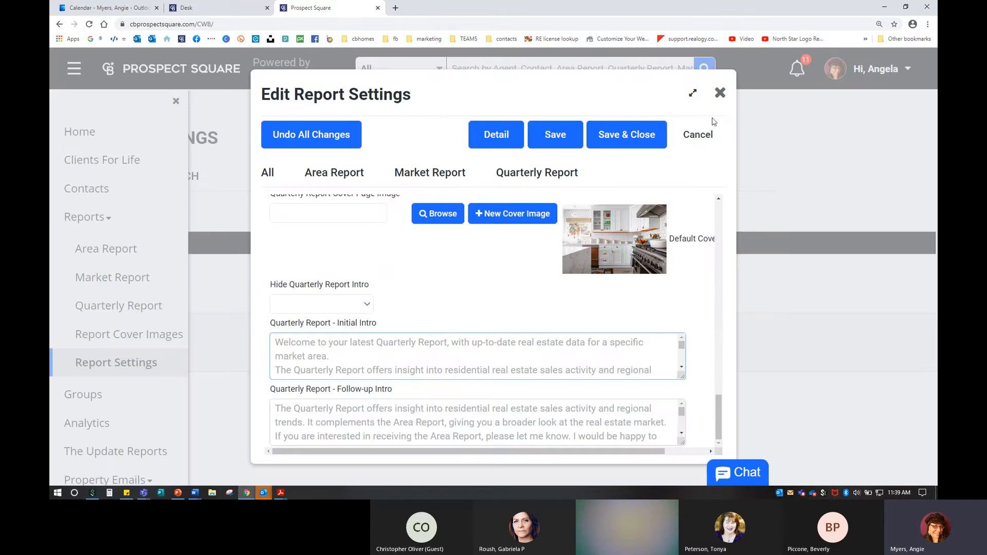
Step: Exit report settings unsaved, restore page zoom, and return to the 8-report Quarterly Report list
click(720, 93)
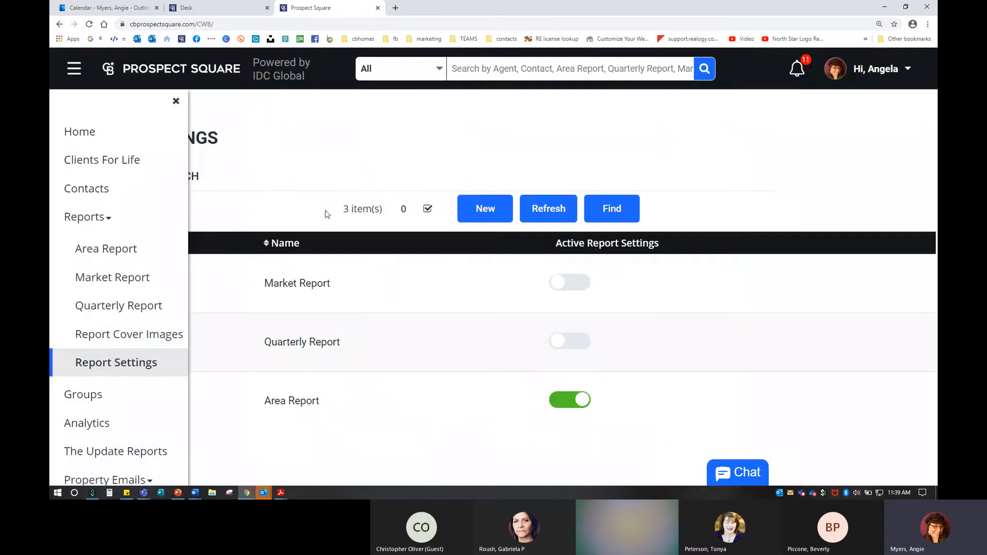
key(ctrl+minus)
click(324, 252)
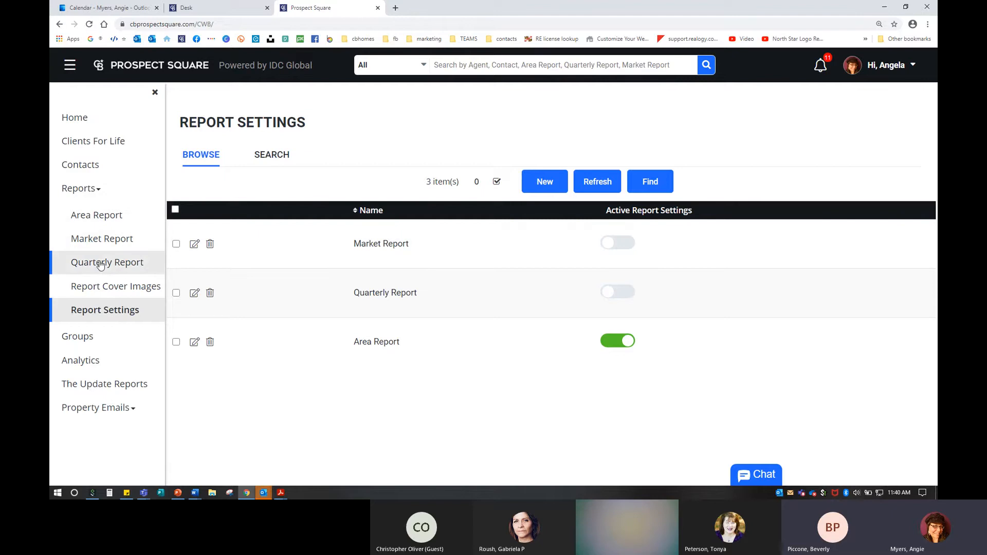
click(137, 263)
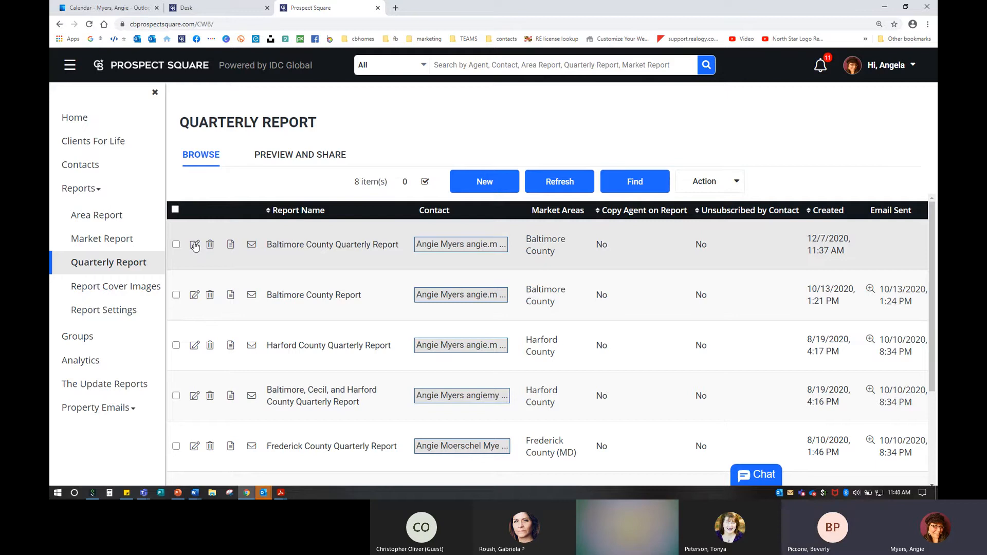
click(211, 246)
key(ctrl)
key(ctrl)
key(ctrl)
key(ctrl)
key(ctrl)
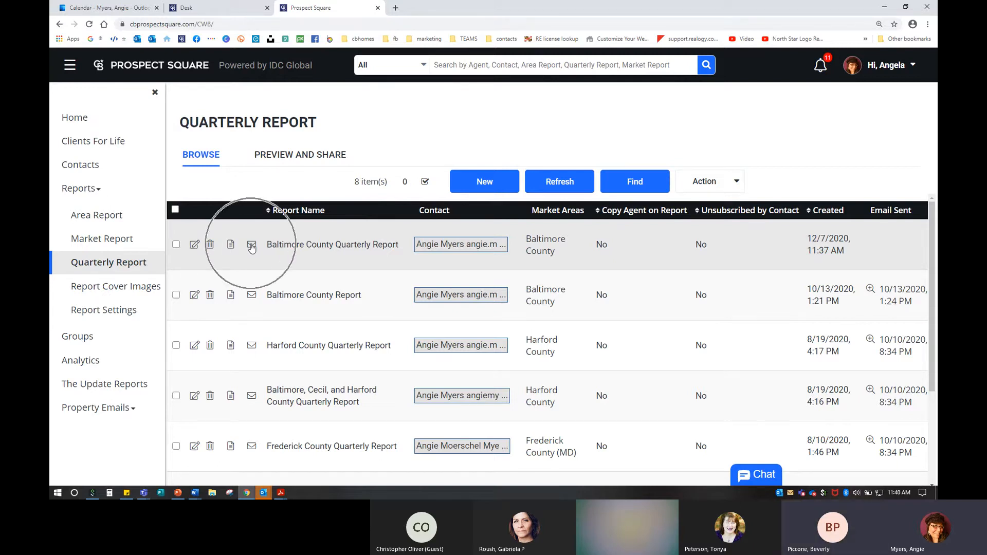
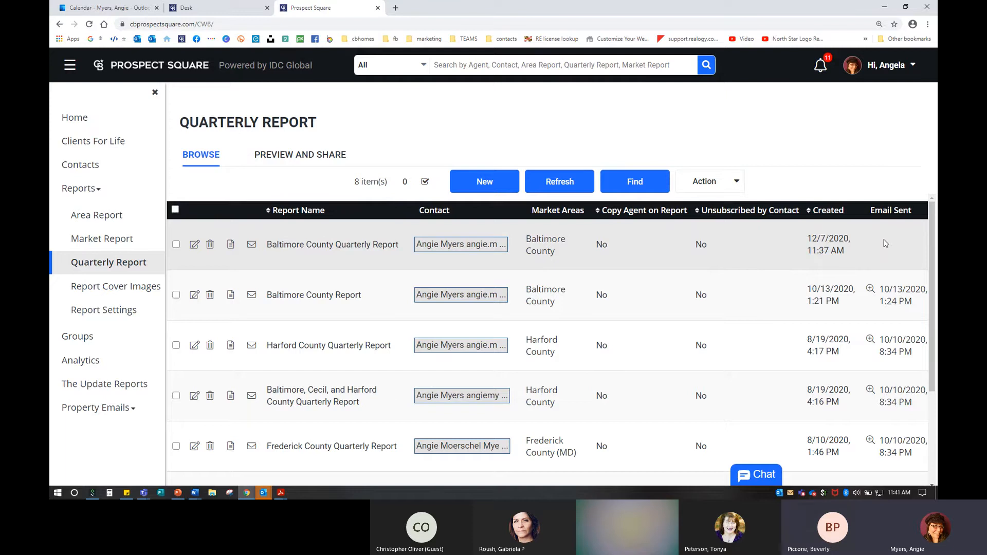
Step: Scroll up and down through the Quarterly Report list
scroll(663, 348, down, 3)
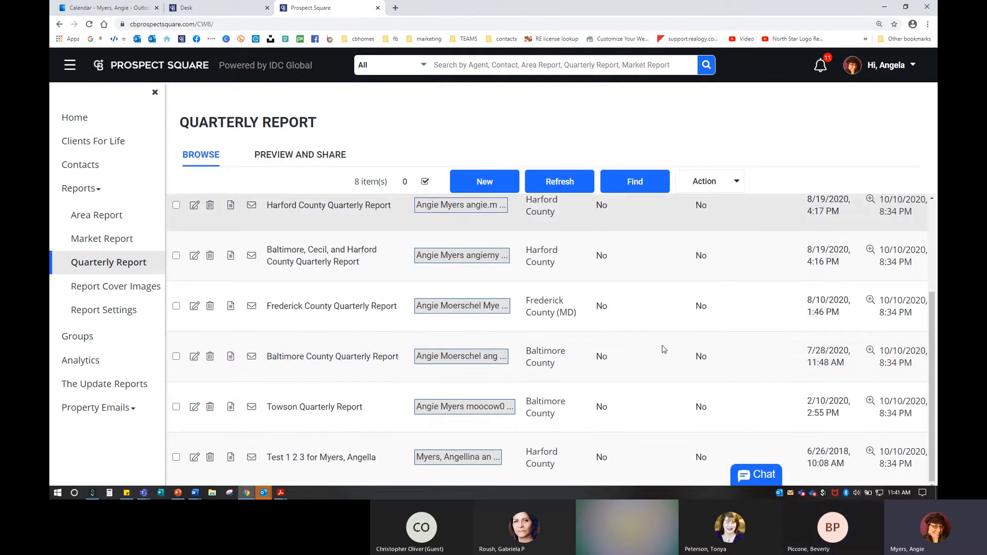
click(833, 462)
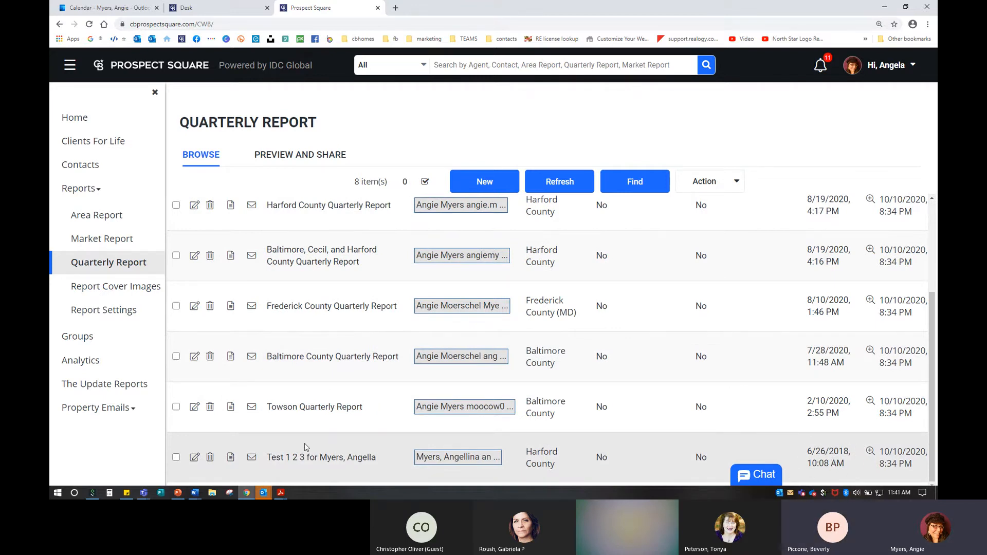
key(ctrl)
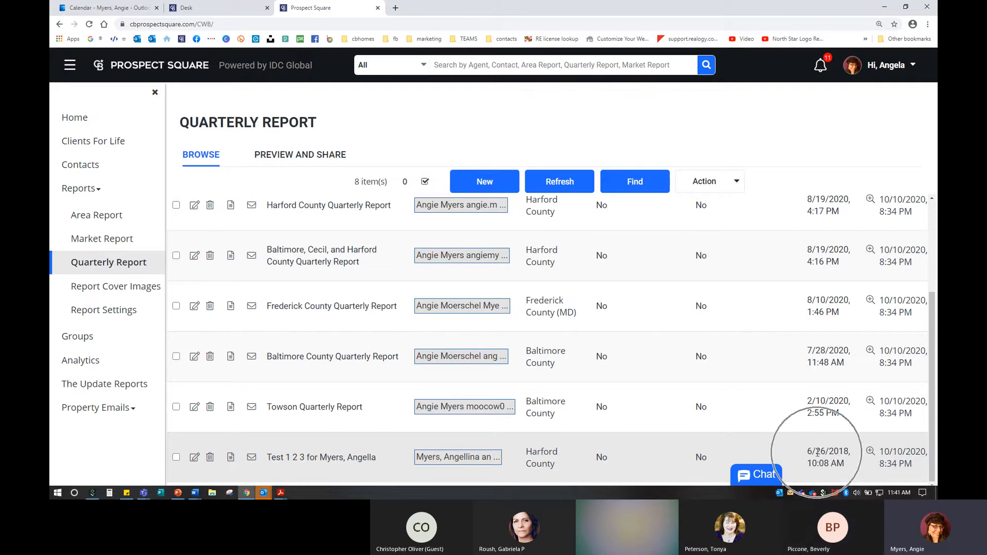
key(ctrl)
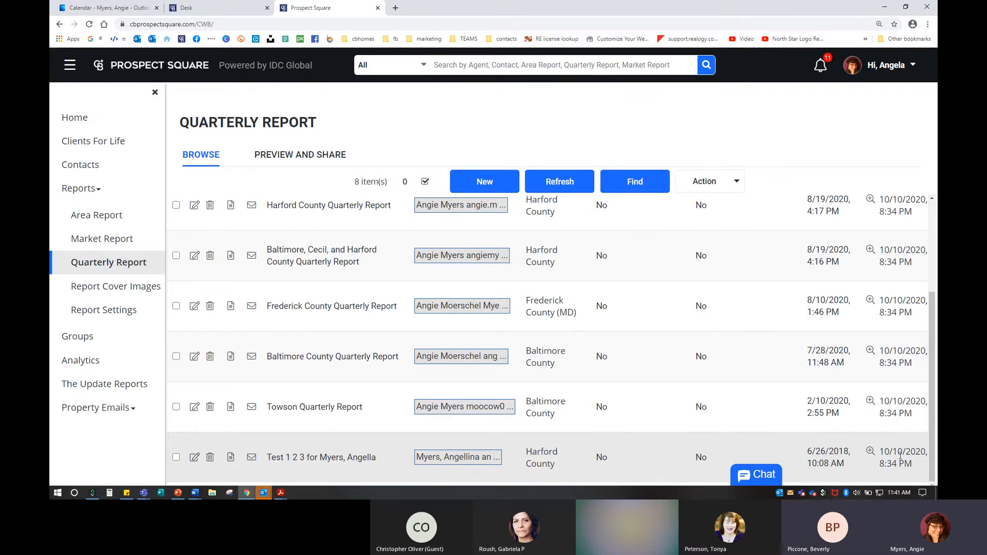
scroll(897, 385, up, 3)
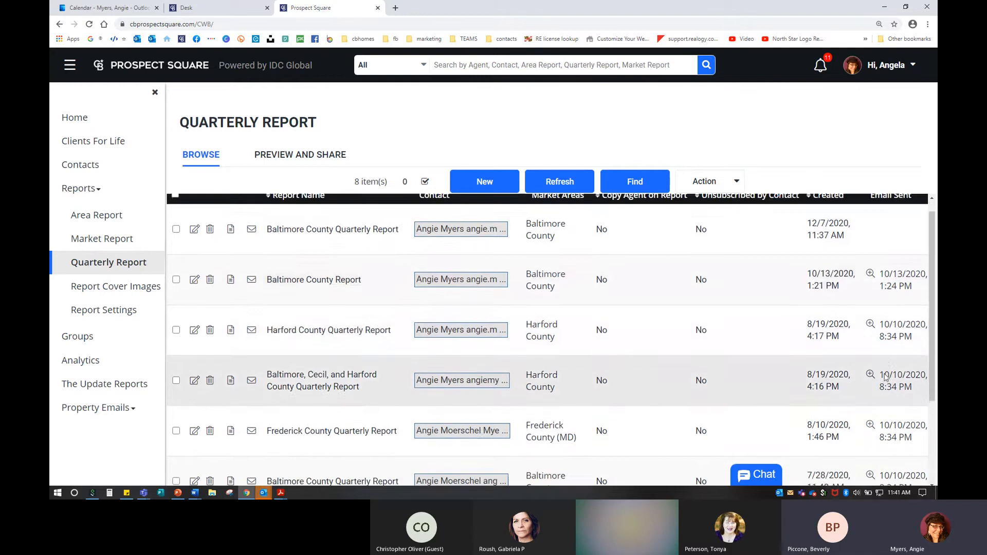
scroll(885, 378, down, 2)
scroll(703, 386, up, 2)
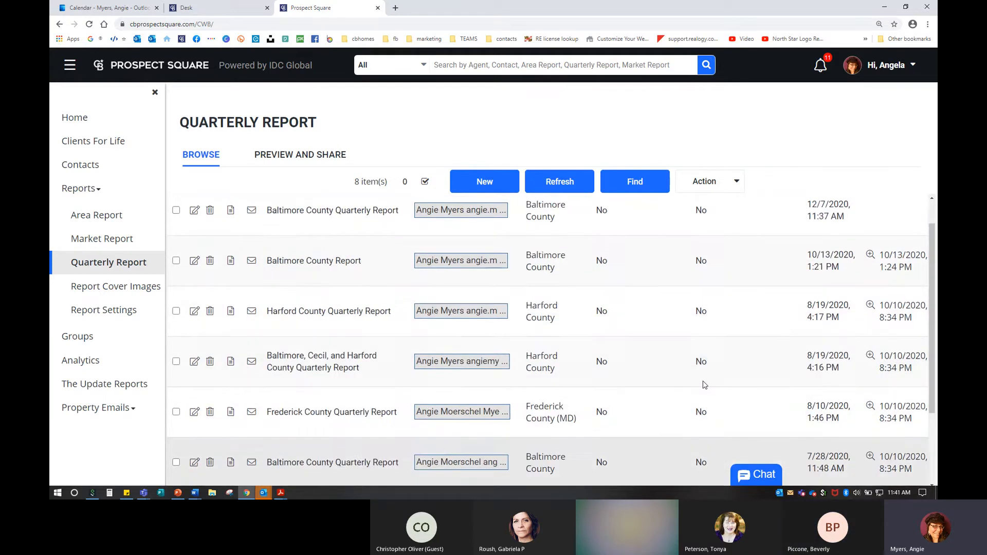
scroll(703, 385, up, 1)
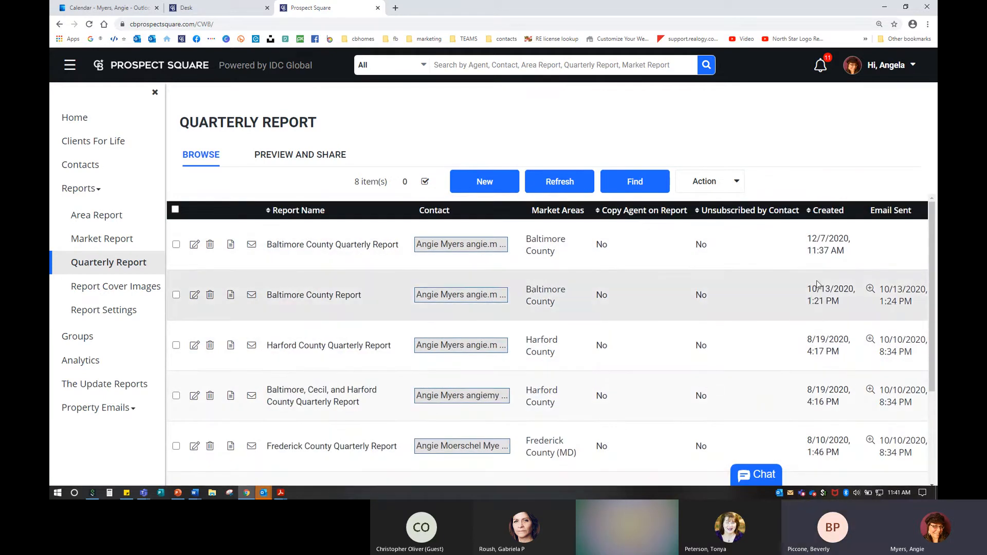
Step: Click through controls on the Quarterly Report list page
click(281, 291)
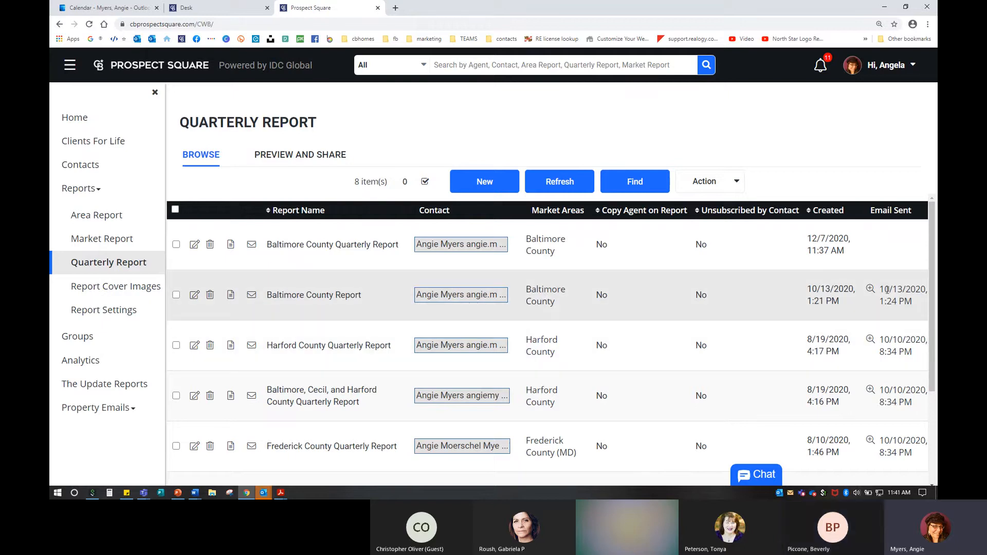
click(890, 289)
click(814, 289)
click(906, 299)
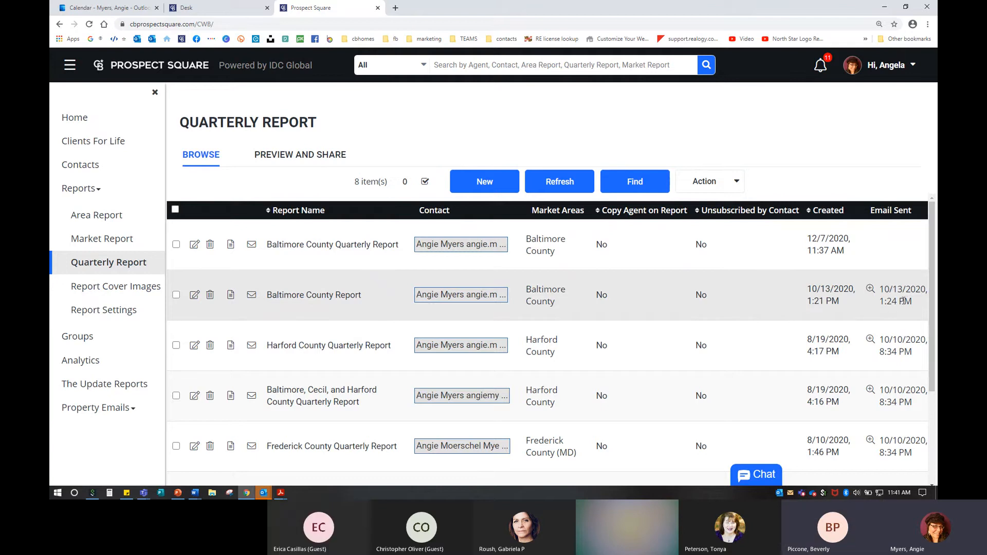
click(290, 243)
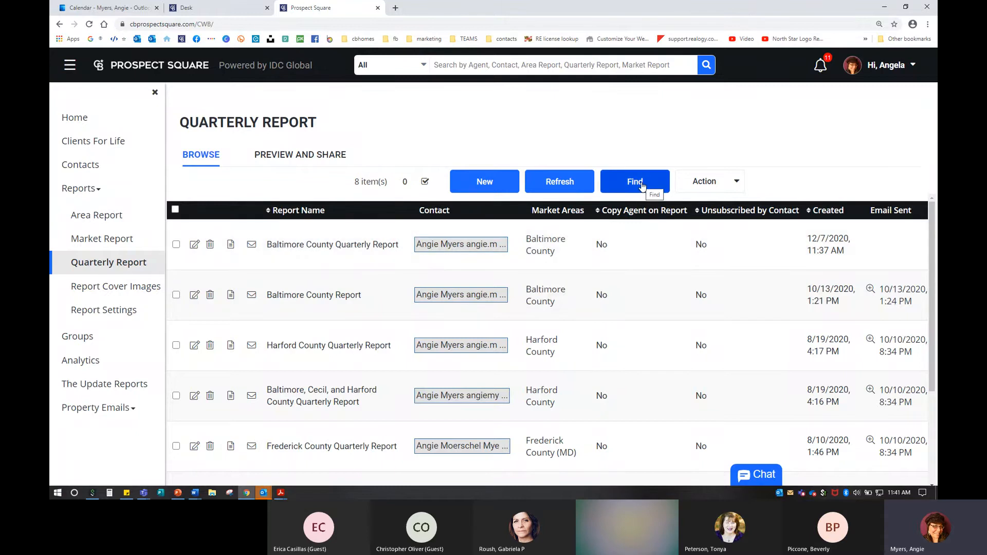
Step: Set the quarterly report search to include deleted reports, then close it without searching
click(641, 186)
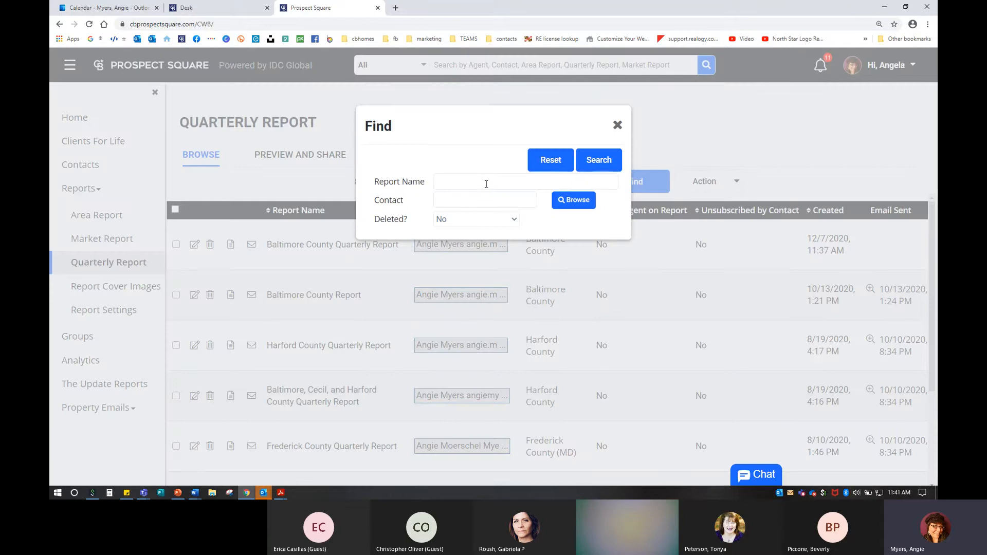
click(478, 201)
click(470, 221)
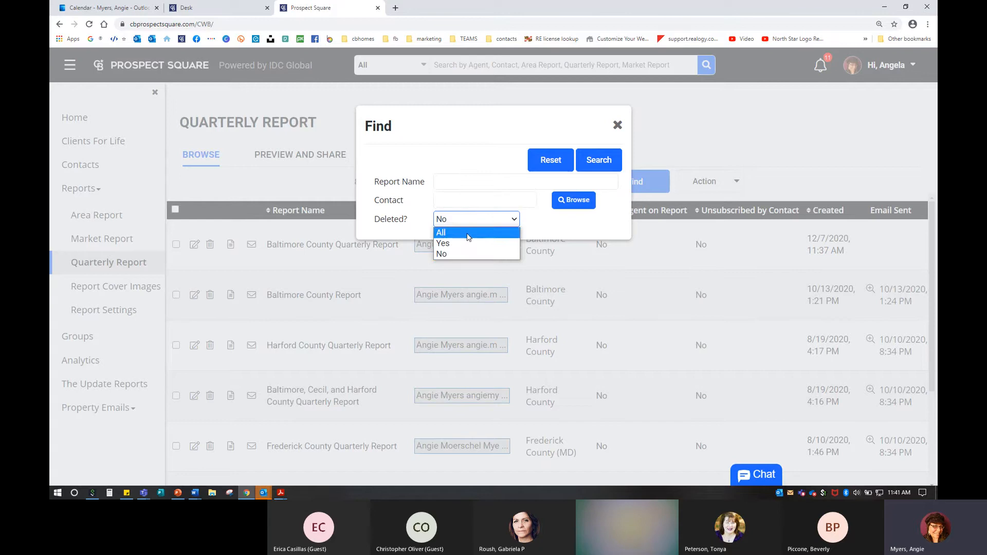
click(469, 232)
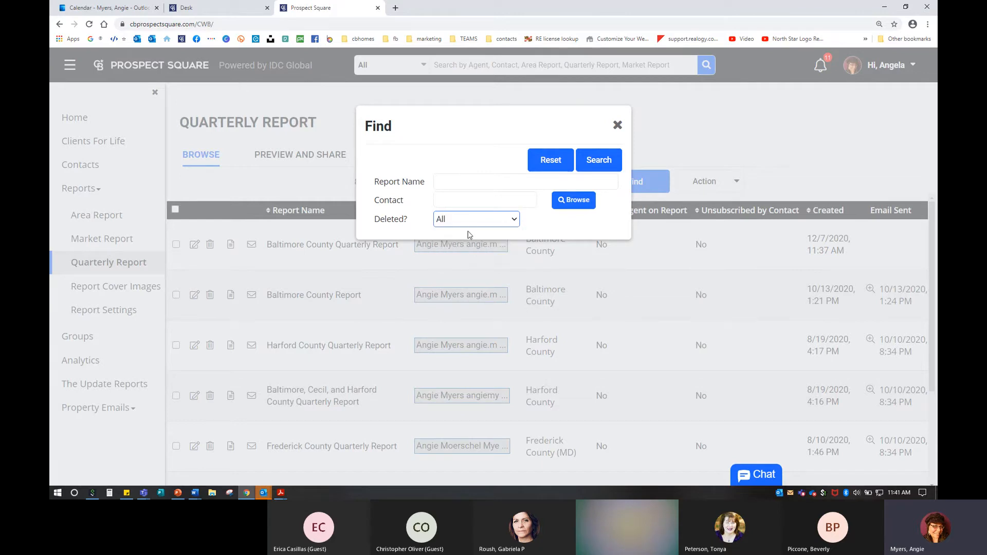
click(618, 125)
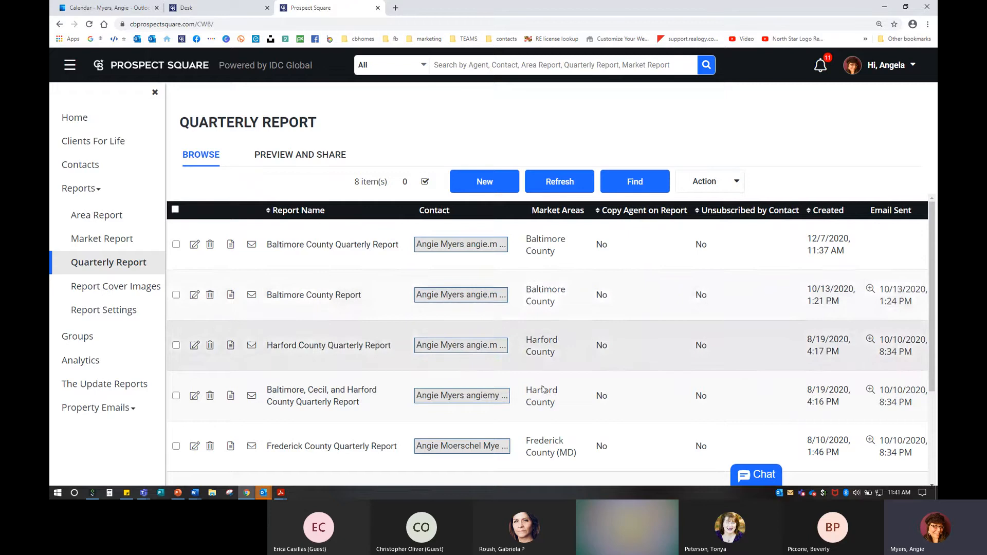
Step: Check the bulk Action list, then switch to the Area Report list
scroll(435, 410, down, 3)
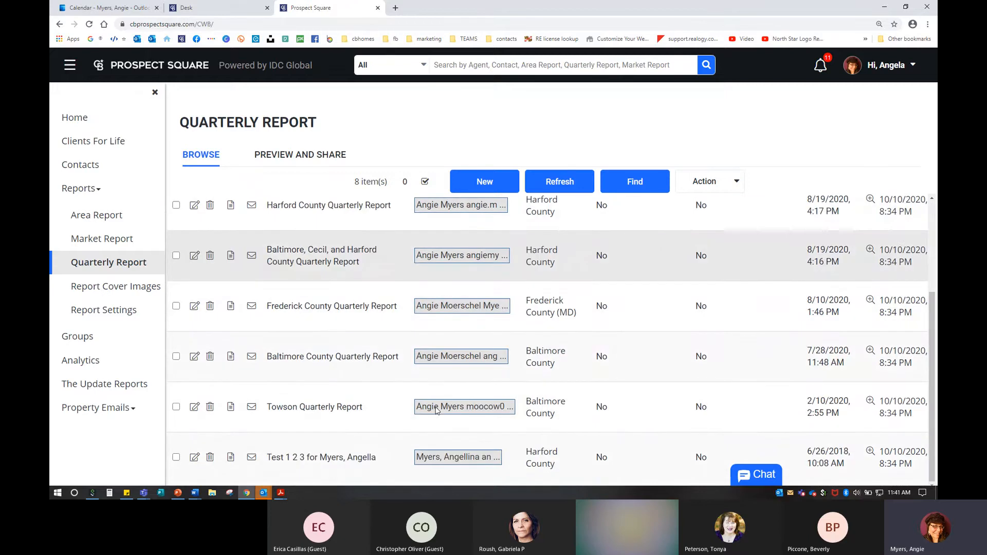
scroll(435, 410, up, 5)
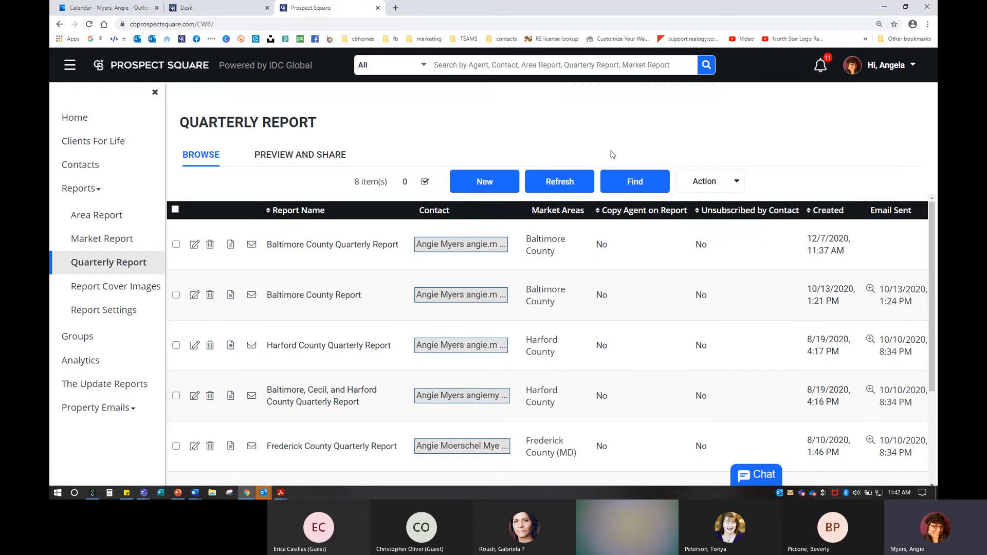
click(706, 185)
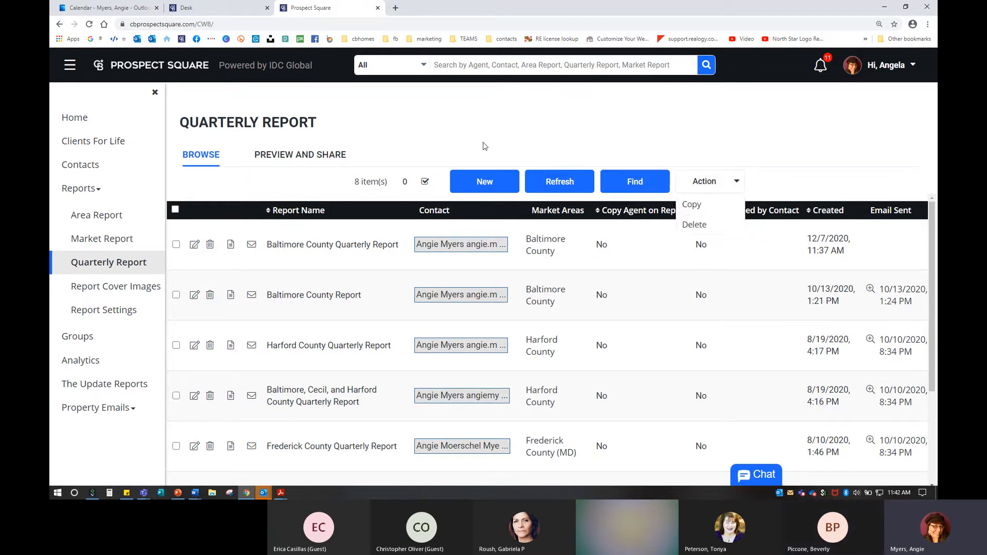
click(416, 131)
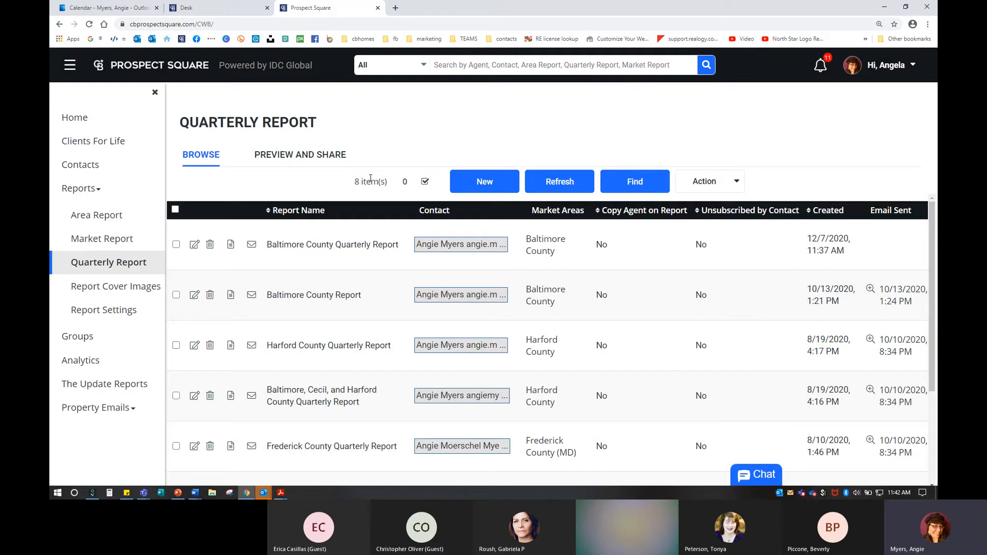
scroll(378, 352, down, 3)
click(84, 216)
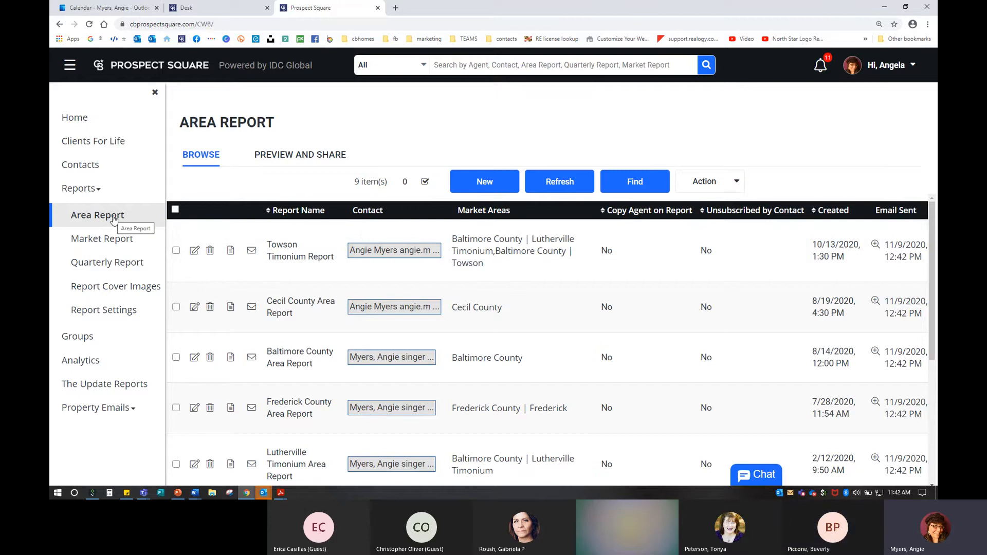
scroll(455, 339, down, 4)
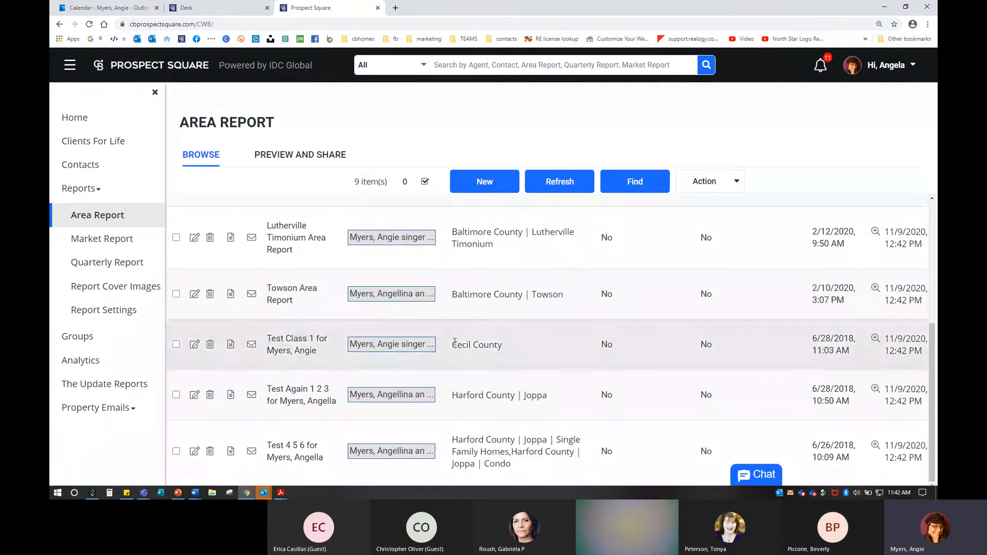
scroll(455, 342, up, 5)
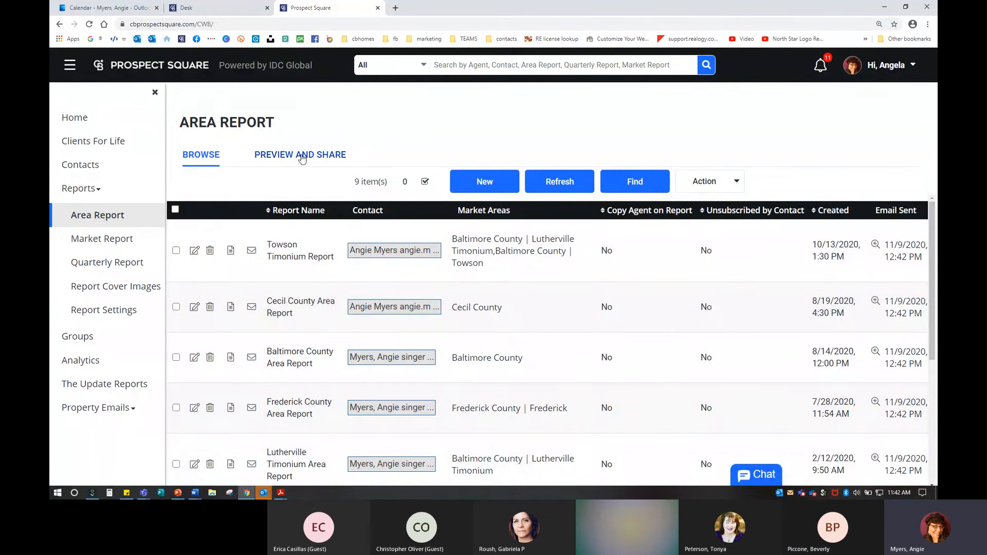
click(303, 158)
Step: Switch to the Preview and Share tab and bring up the area Find dialog
click(319, 155)
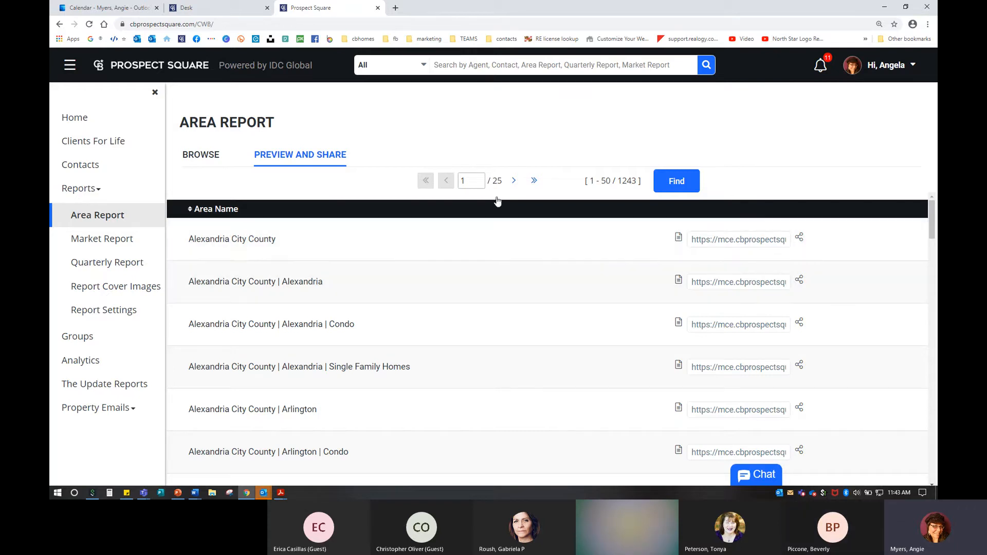
click(686, 183)
click(681, 181)
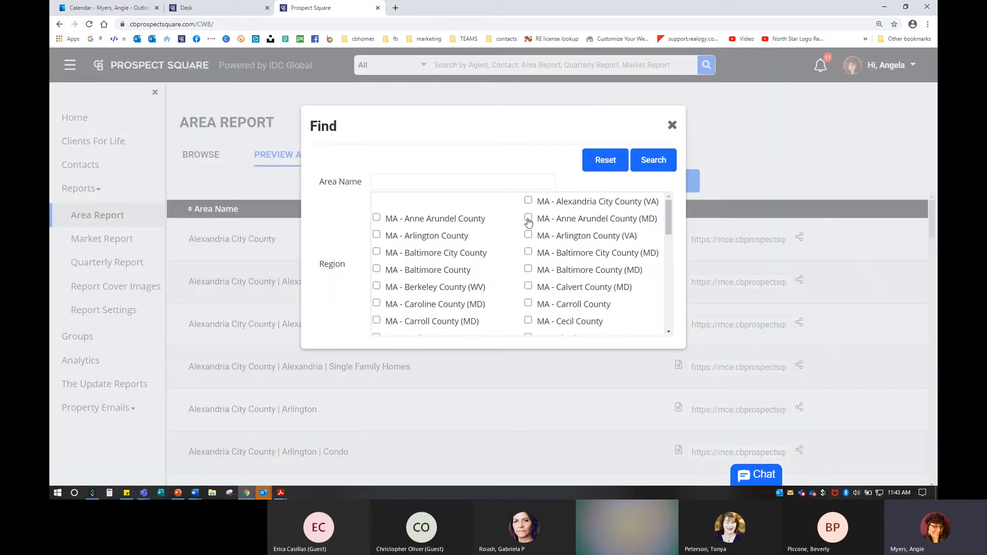
scroll(584, 250, down, 1)
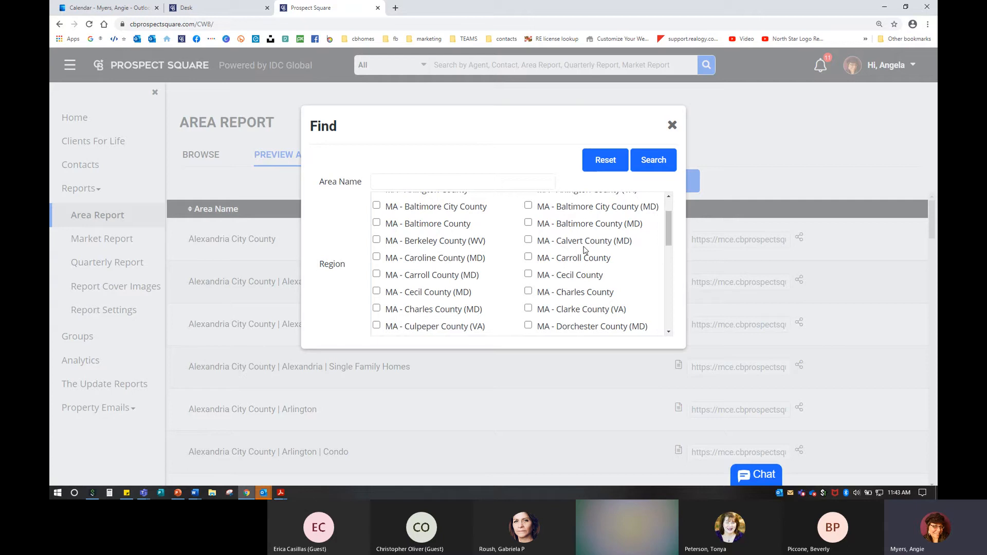
click(528, 224)
click(646, 164)
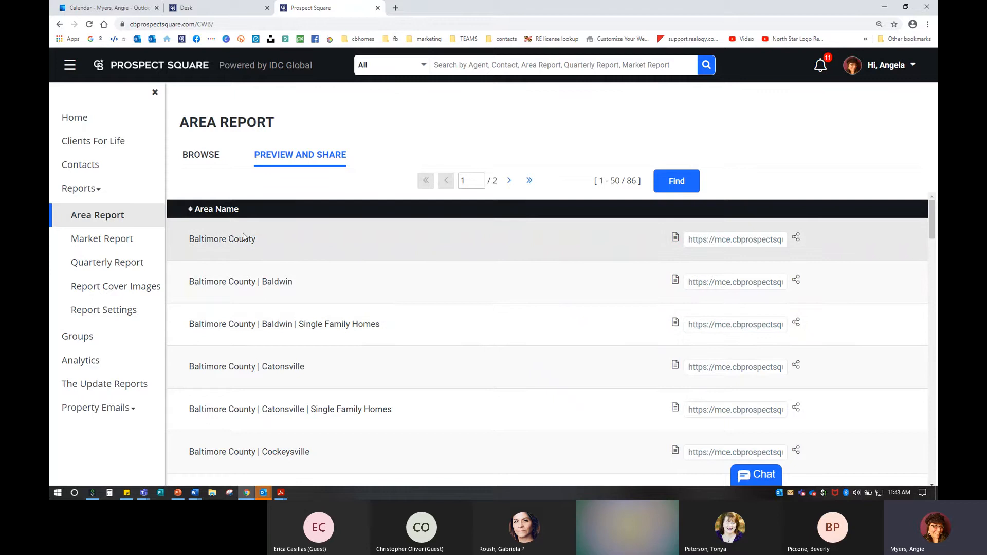
click(243, 232)
click(243, 232)
click(243, 236)
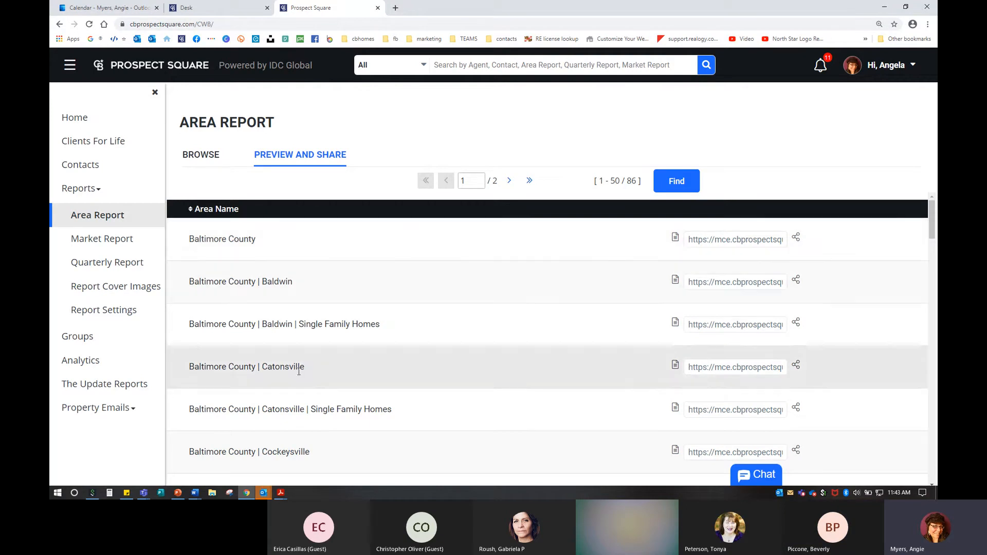
scroll(330, 318, down, 1)
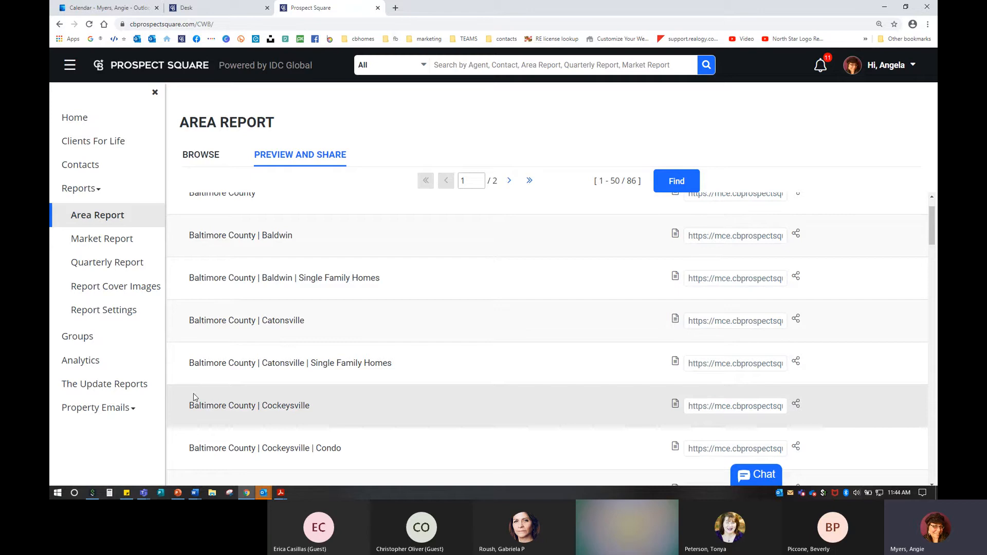
scroll(344, 310, down, 1)
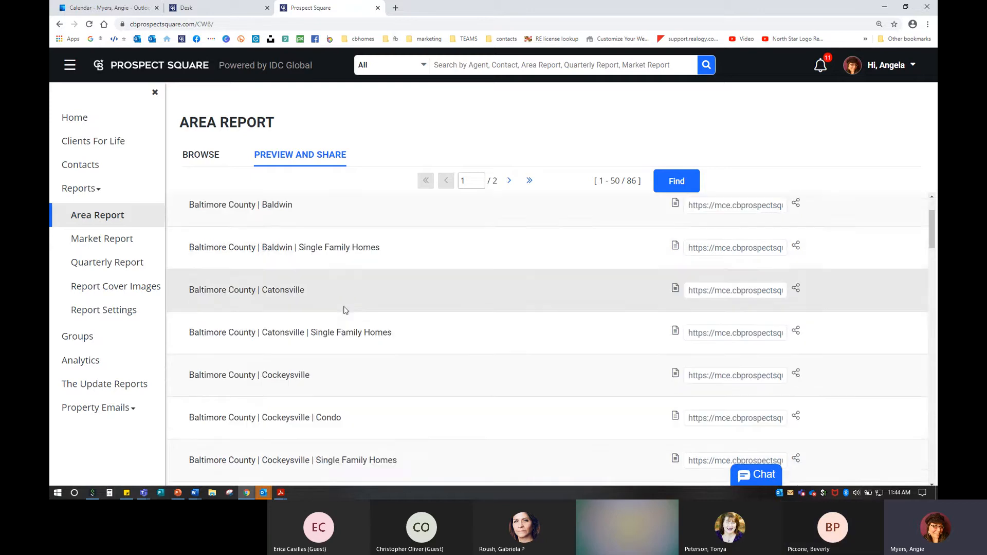
scroll(344, 310, down, 2)
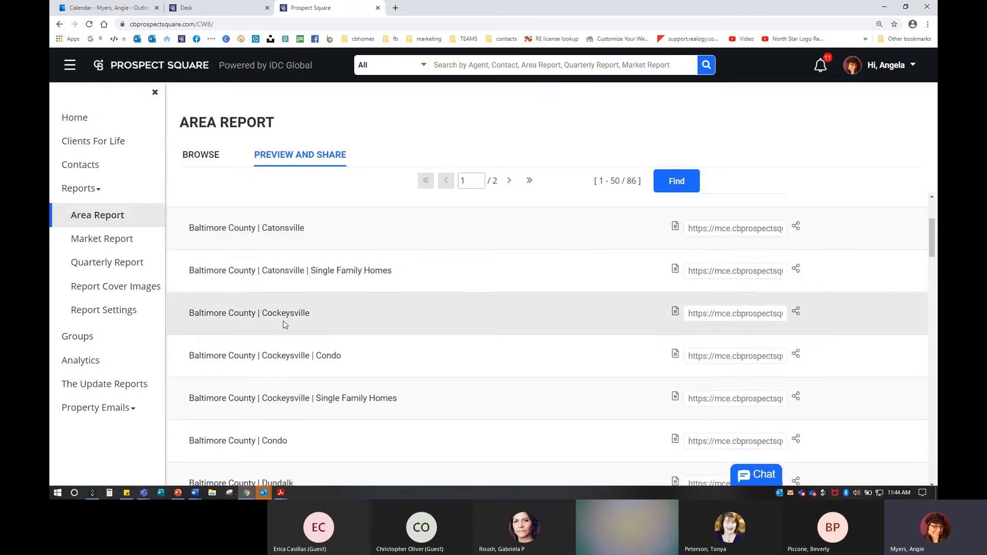
scroll(285, 324, down, 1)
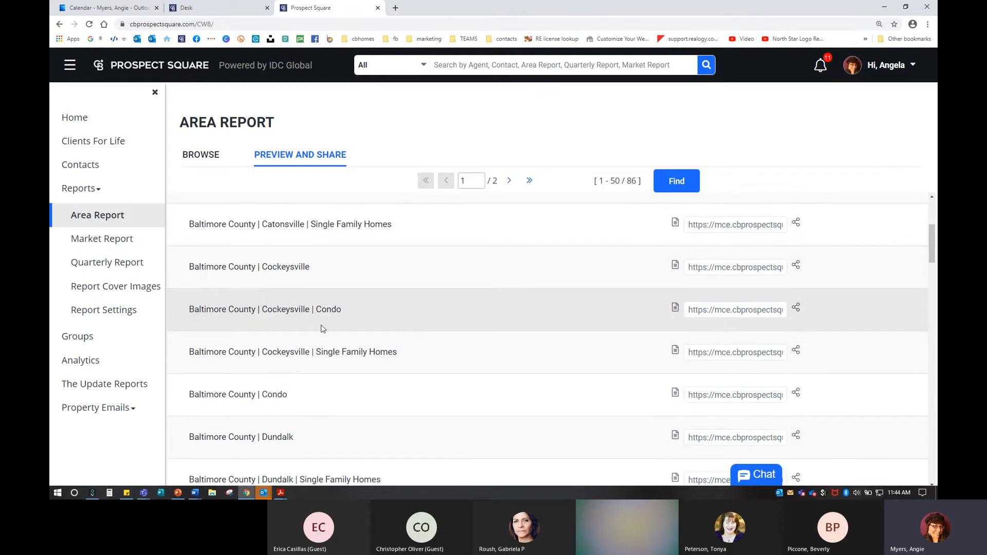
scroll(323, 329, down, 3)
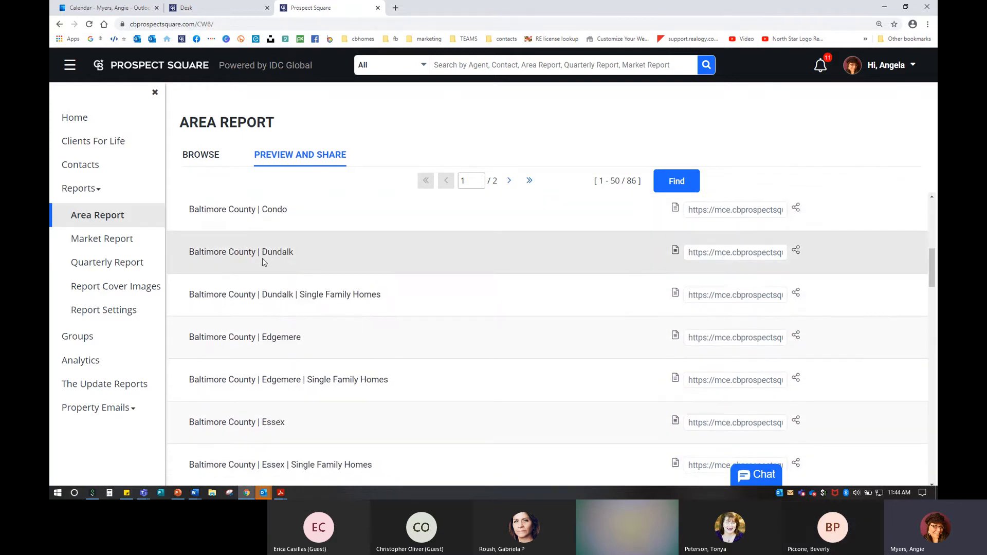
scroll(263, 259, down, 3)
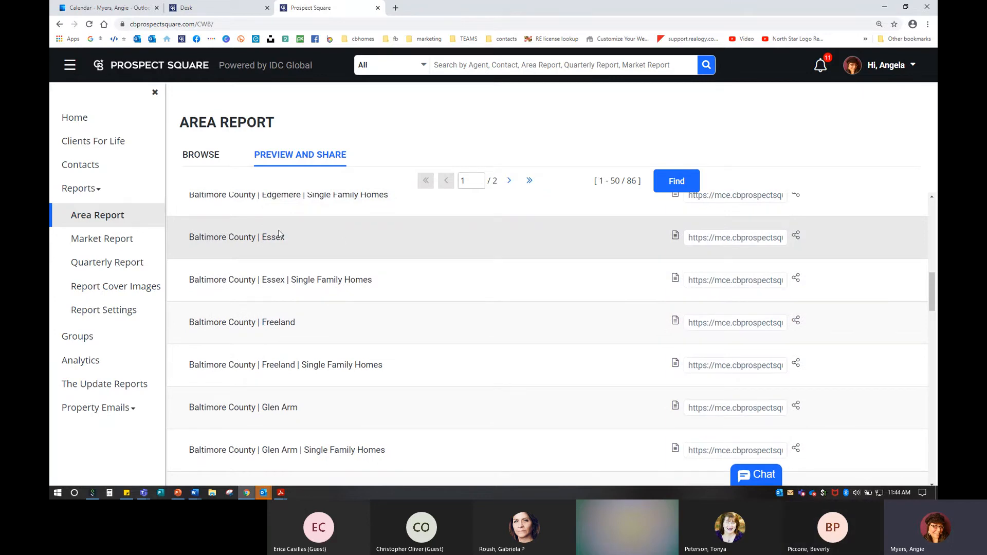
scroll(302, 275, down, 3)
scroll(302, 275, down, 4)
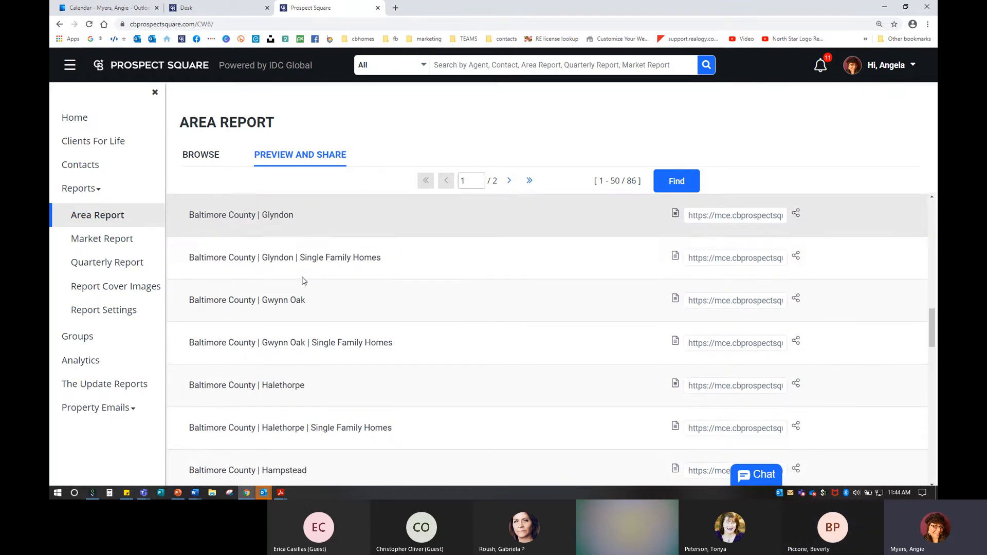
scroll(302, 280, down, 5)
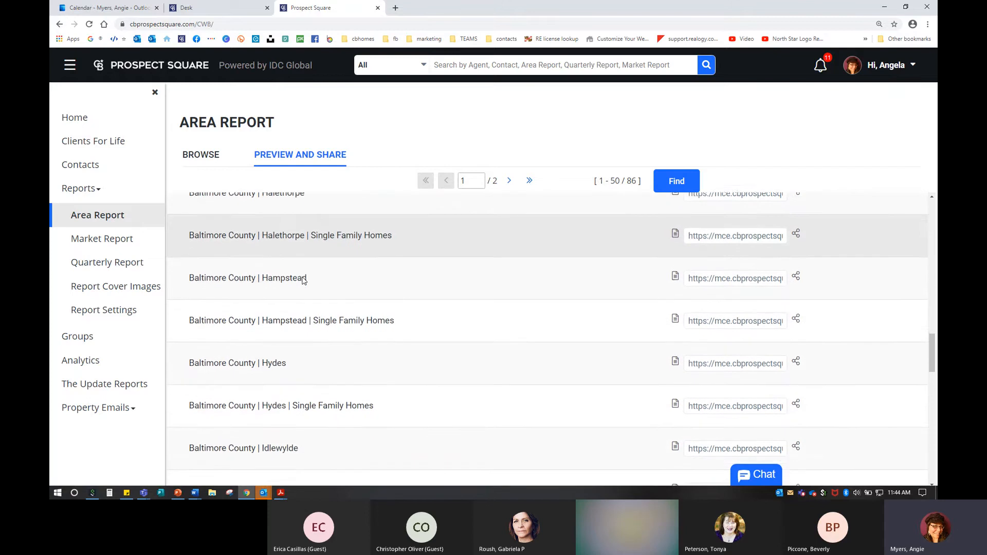
scroll(303, 280, down, 2)
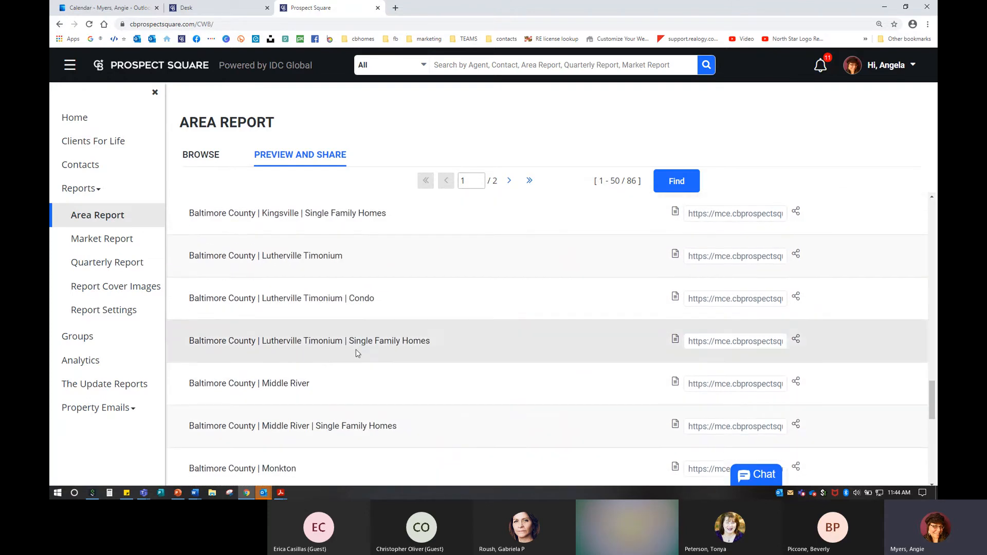
scroll(380, 370, down, 4)
scroll(382, 372, down, 2)
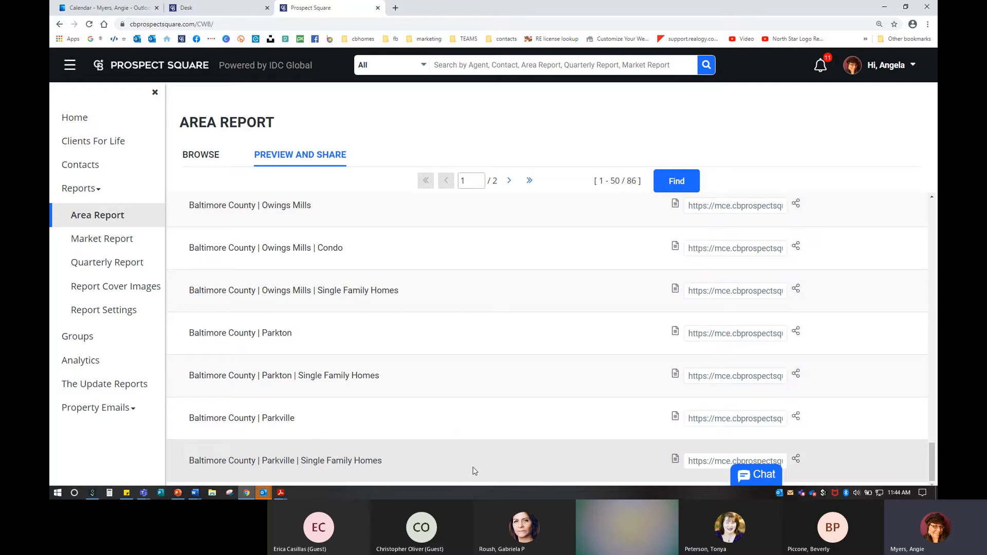
key(ctrl)
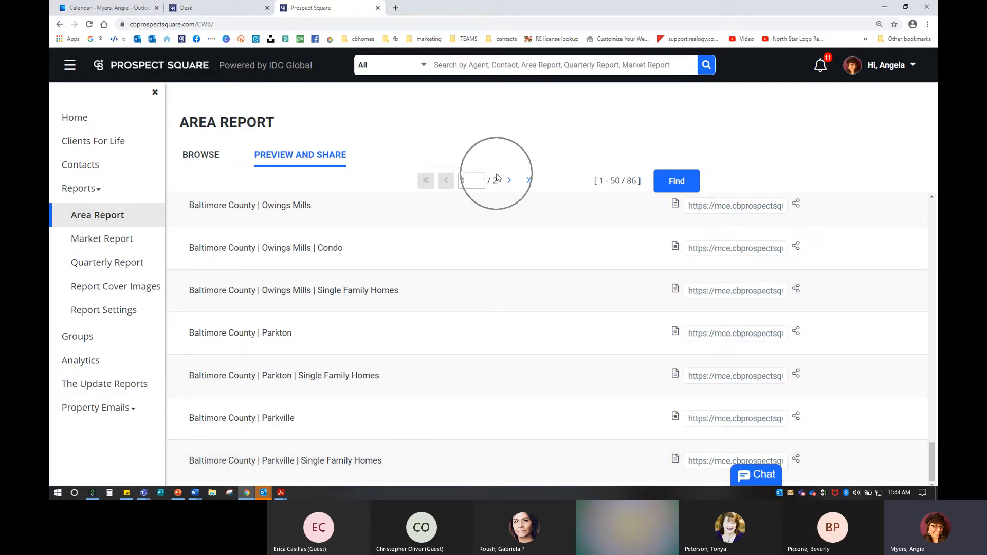
Step: Go to page 2/2 of Baltimore County areas, entries 51–86, near the Towson rows
click(511, 182)
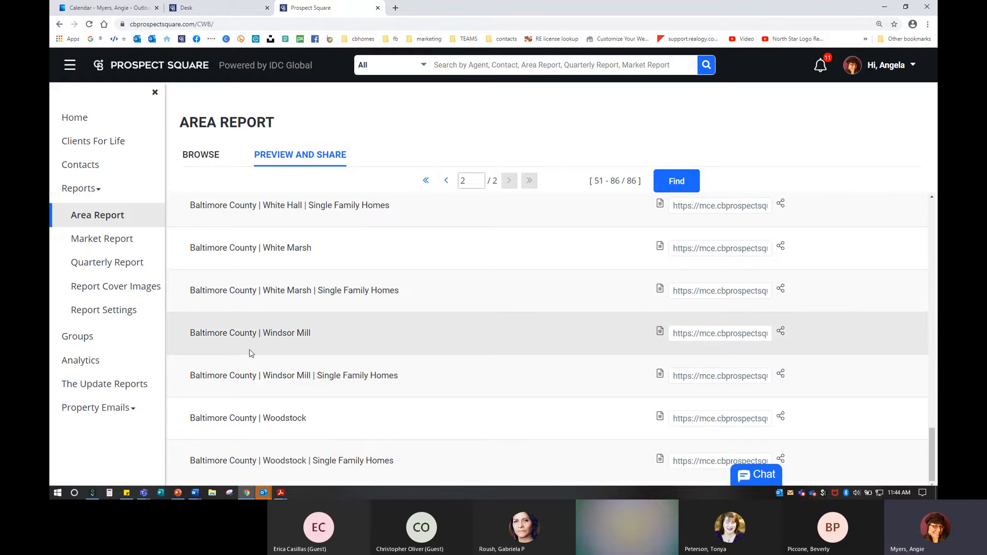
scroll(251, 355, up, 8)
scroll(252, 339, down, 1)
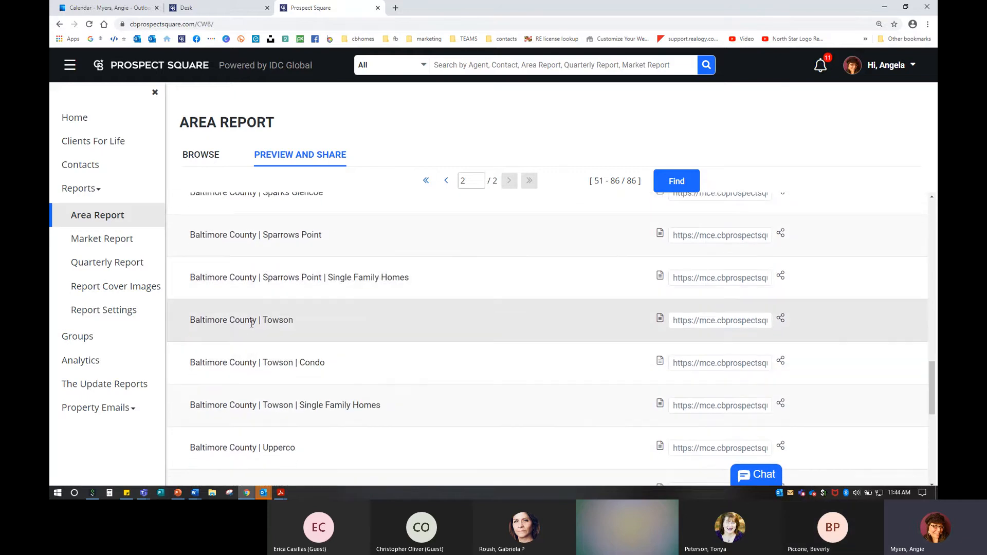
key(ctrl)
key(ctrl)
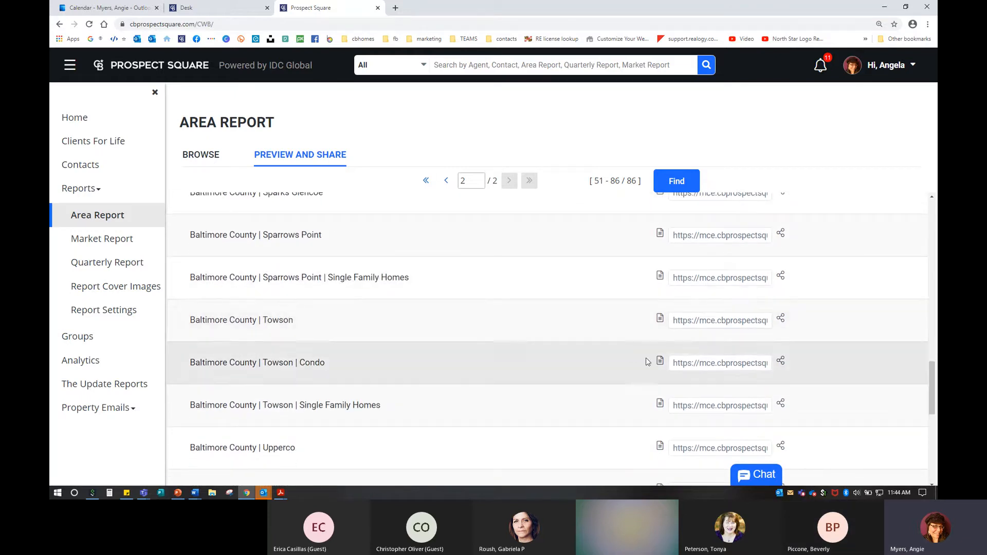
key(ctrl)
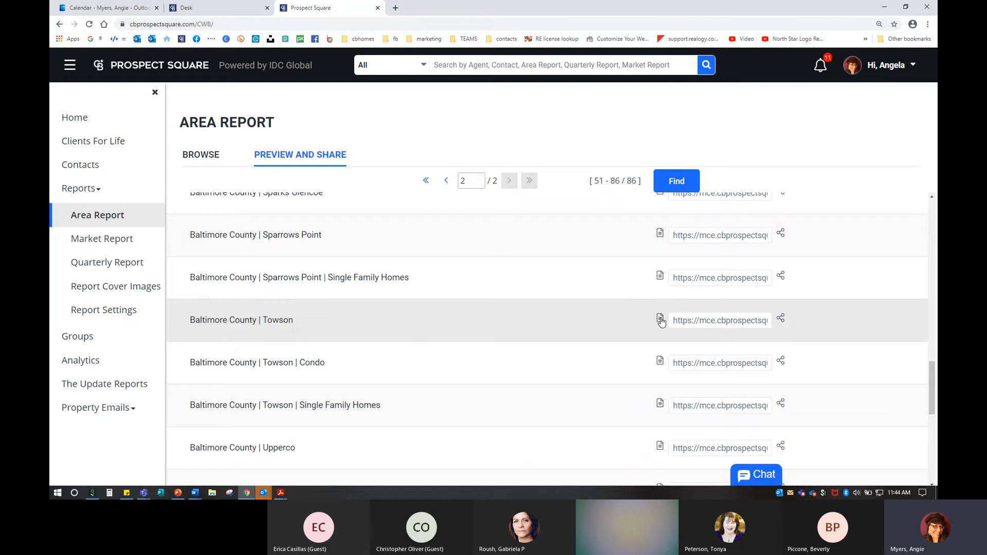
key(ctrl)
click(661, 319)
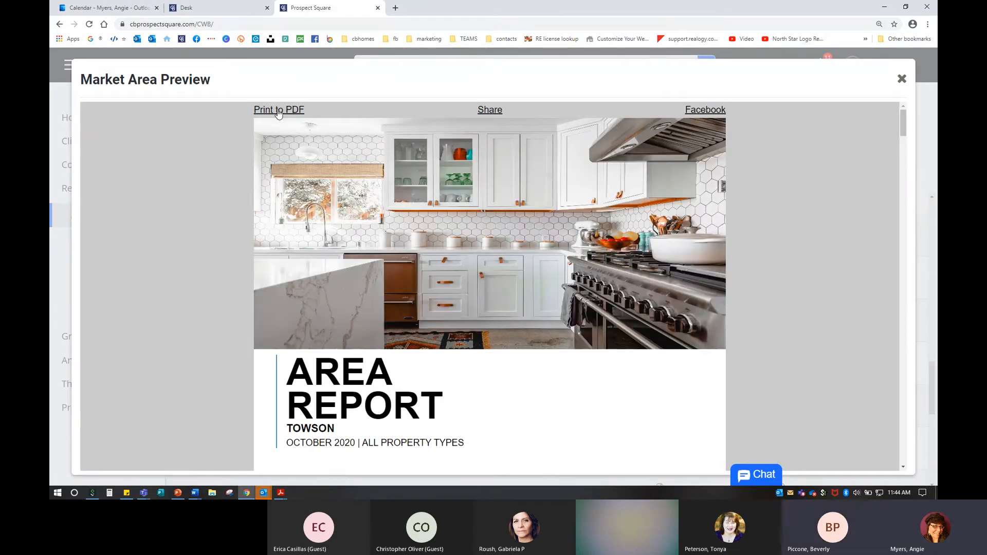
key(ctrl)
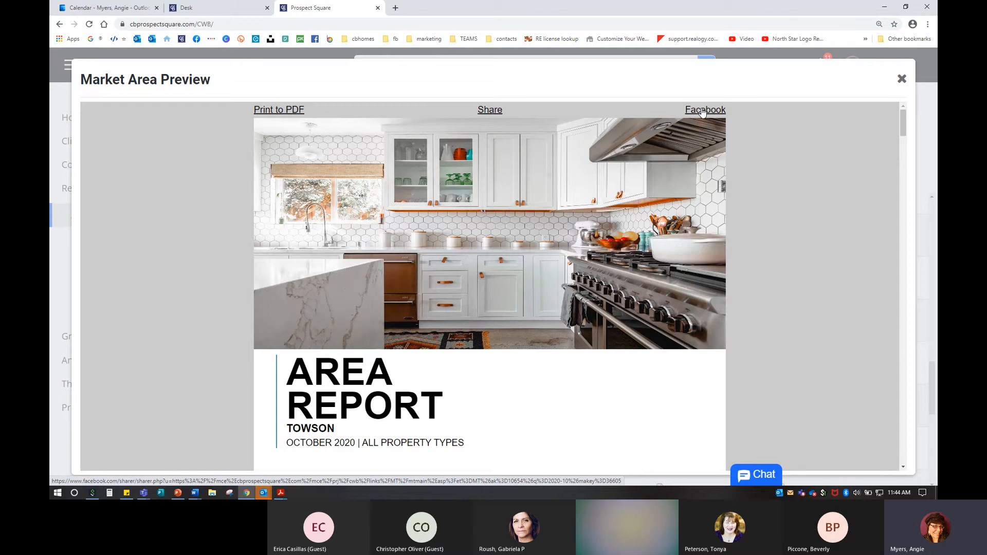
click(892, 89)
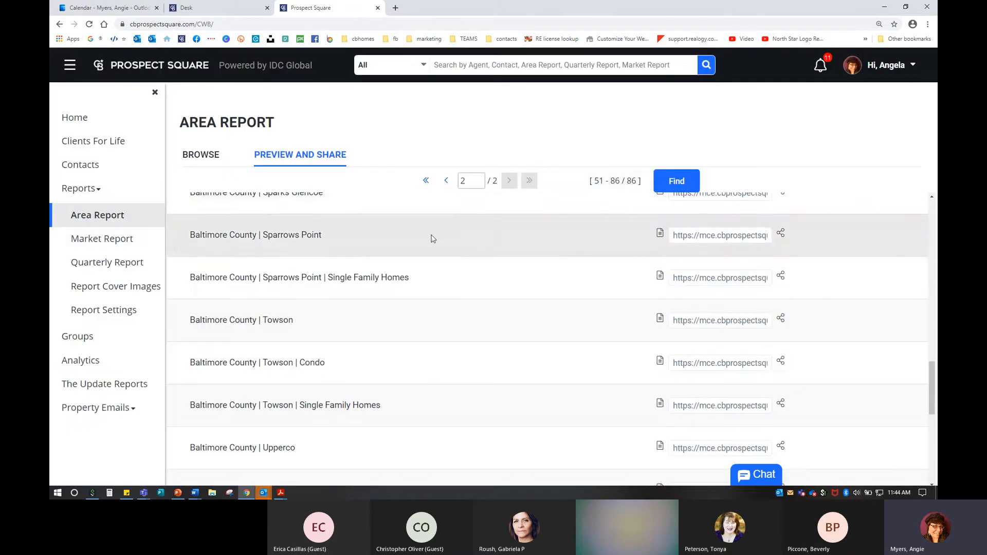
Step: Copy the Baltimore County | Towson report's share link from its URL field
click(684, 320)
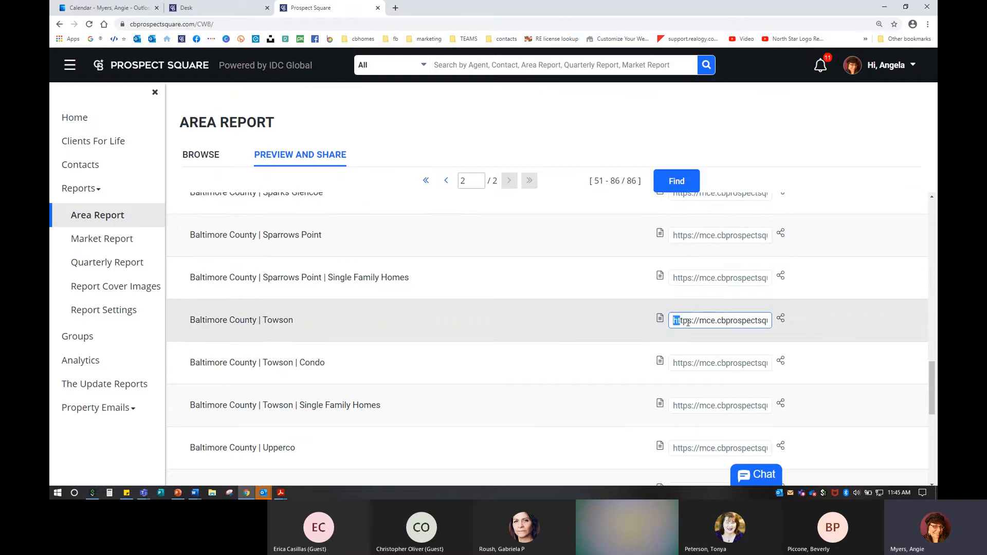
right_click(714, 321)
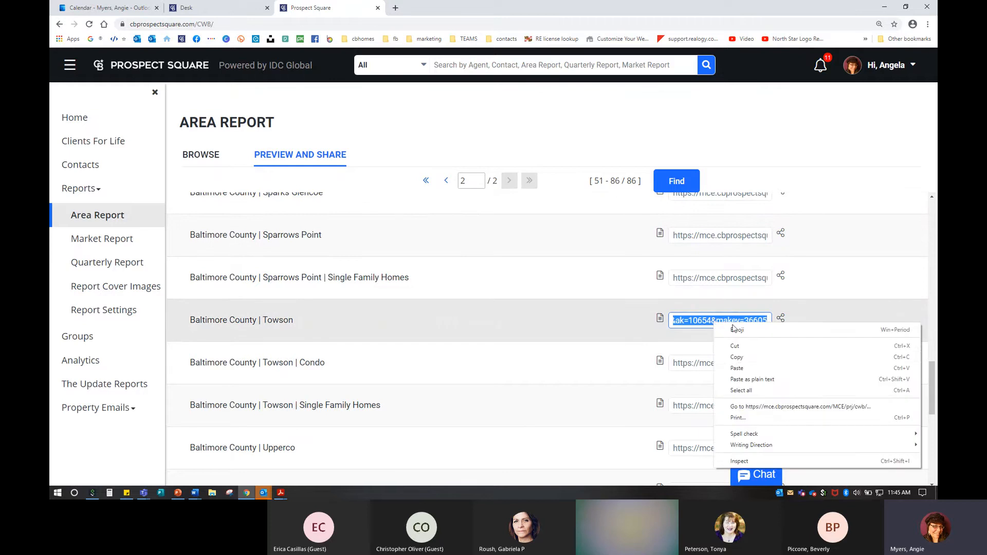
click(736, 359)
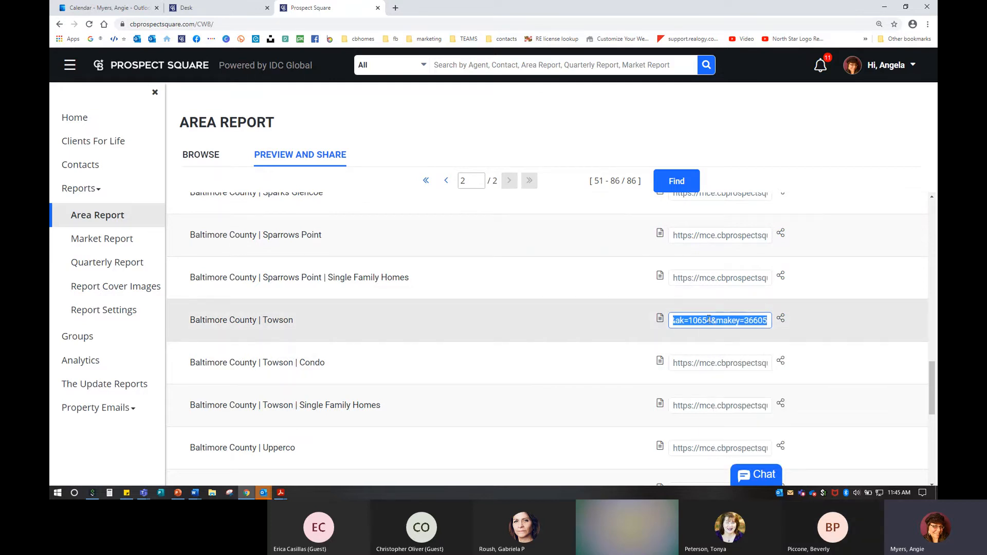
key(ctrl+c)
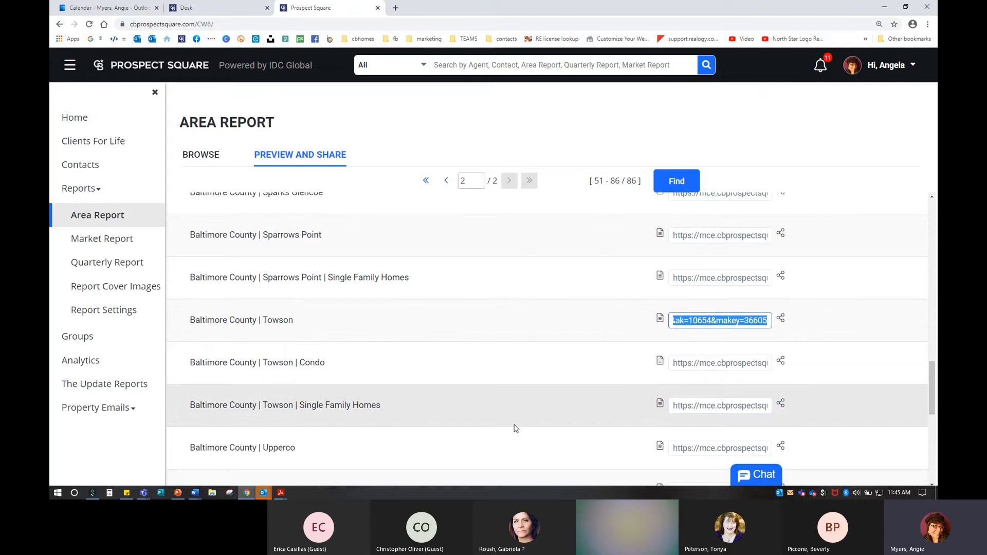
Step: Review the Towson Share dialog, close it, and open the Towson Market Area Preview
click(781, 320)
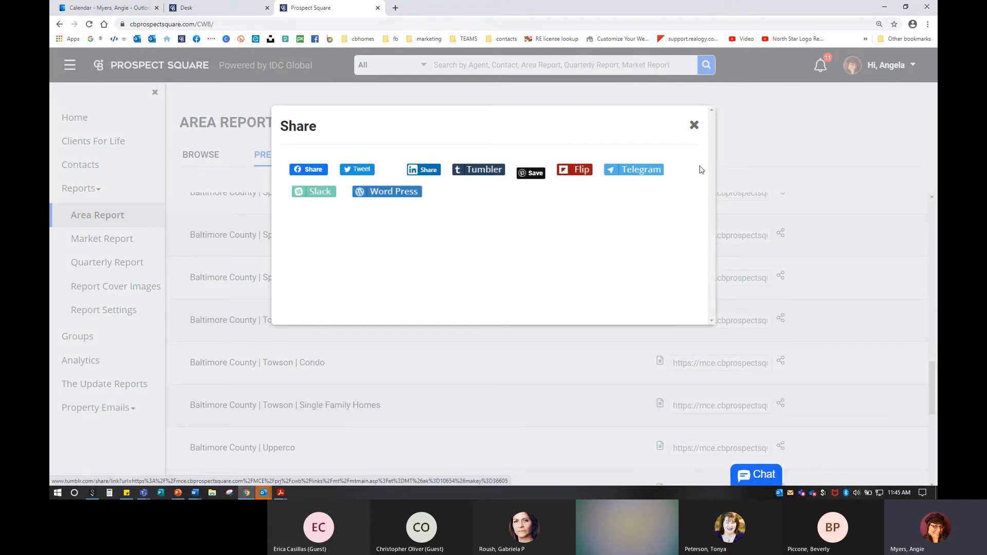
click(694, 127)
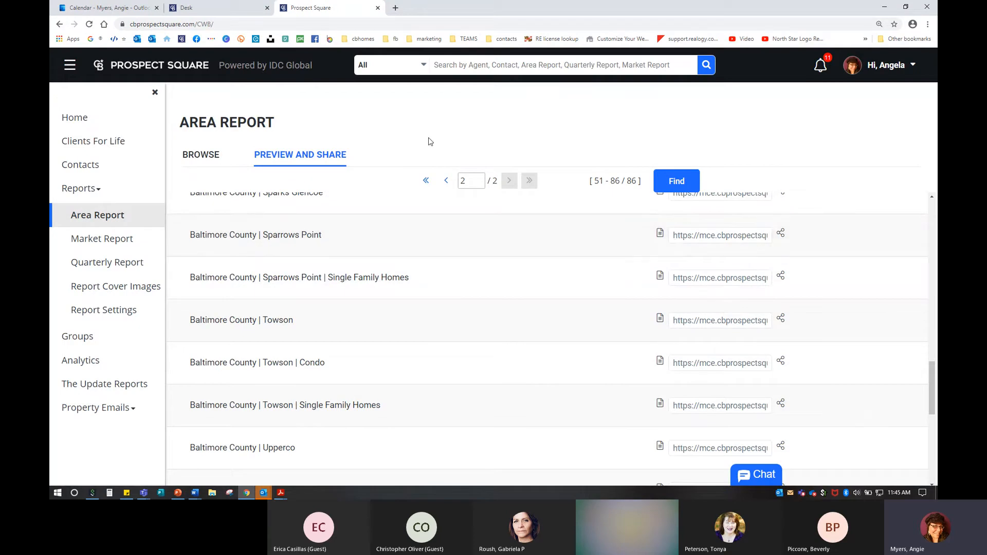
click(660, 321)
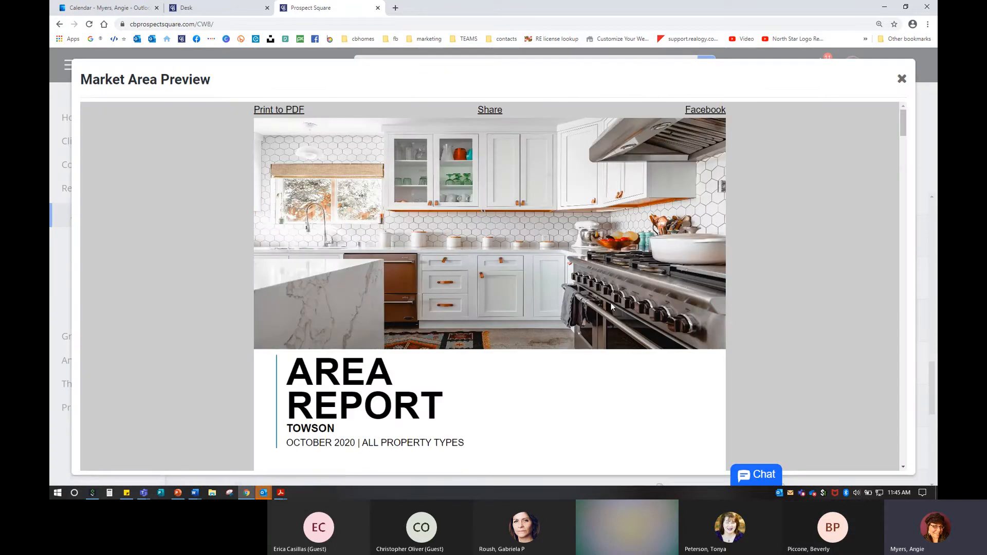
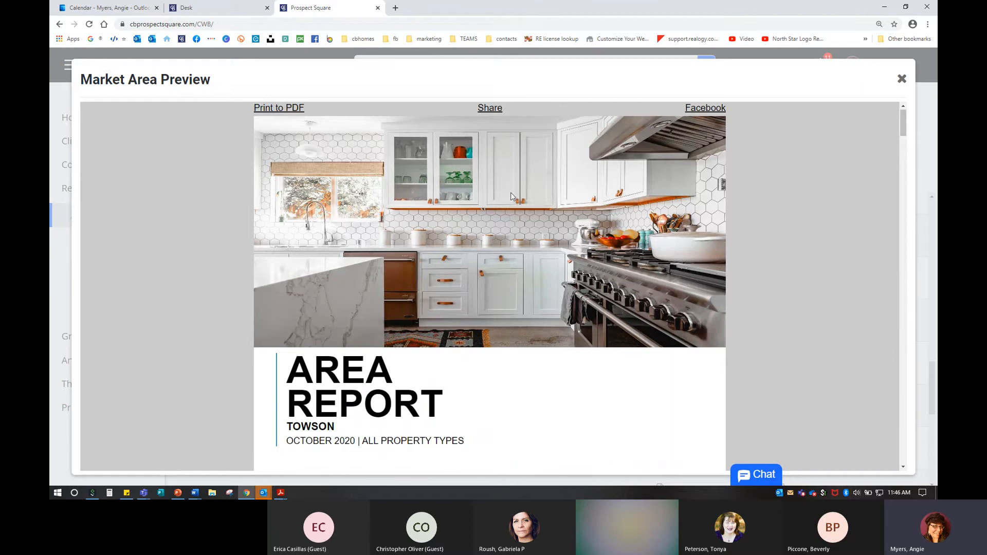
Step: Close the Towson Market Area Preview to get back to the area list, page 2 of 2
key(Escape)
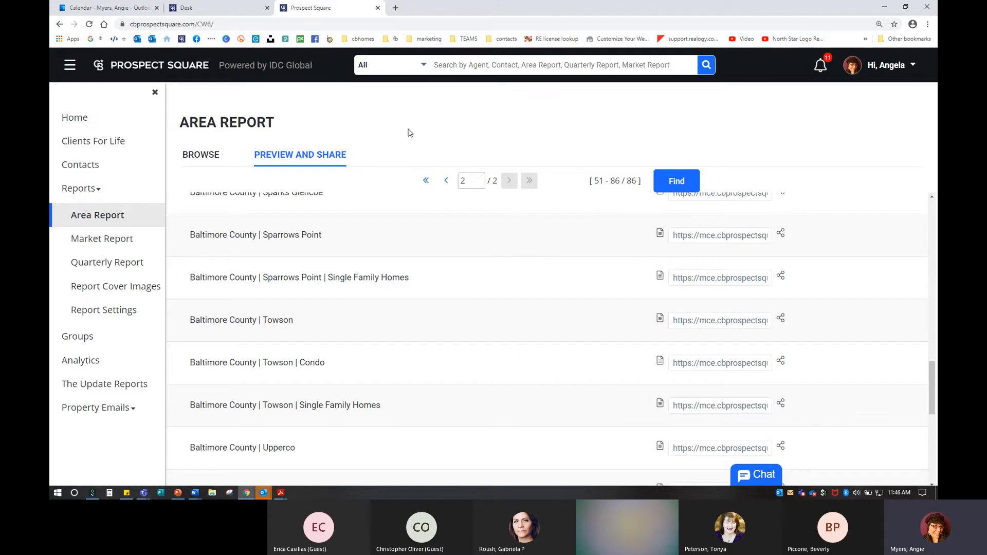
Step: Reload the area list, then show the Browse table of 9 saved area reports
click(668, 182)
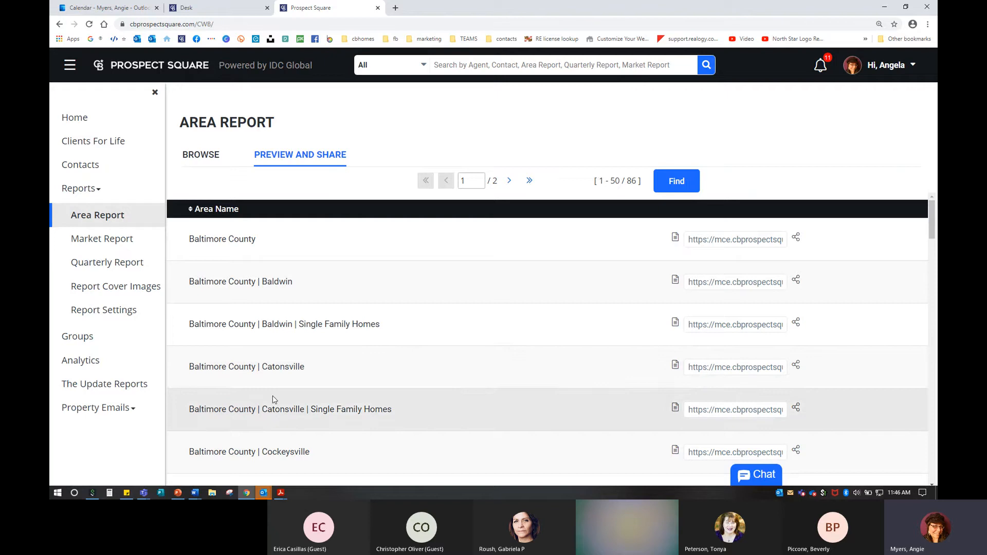
click(199, 155)
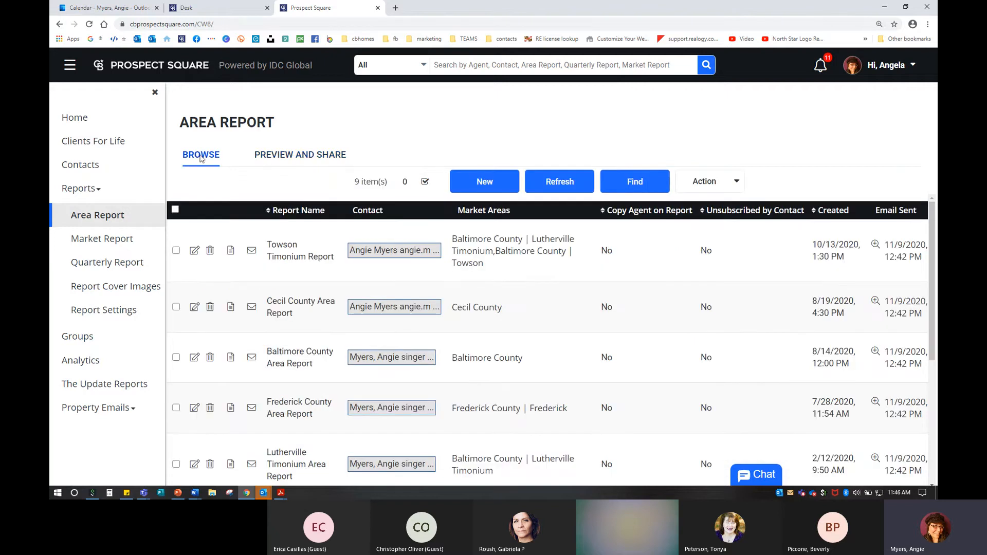
key(ctrl)
key(ctrl)
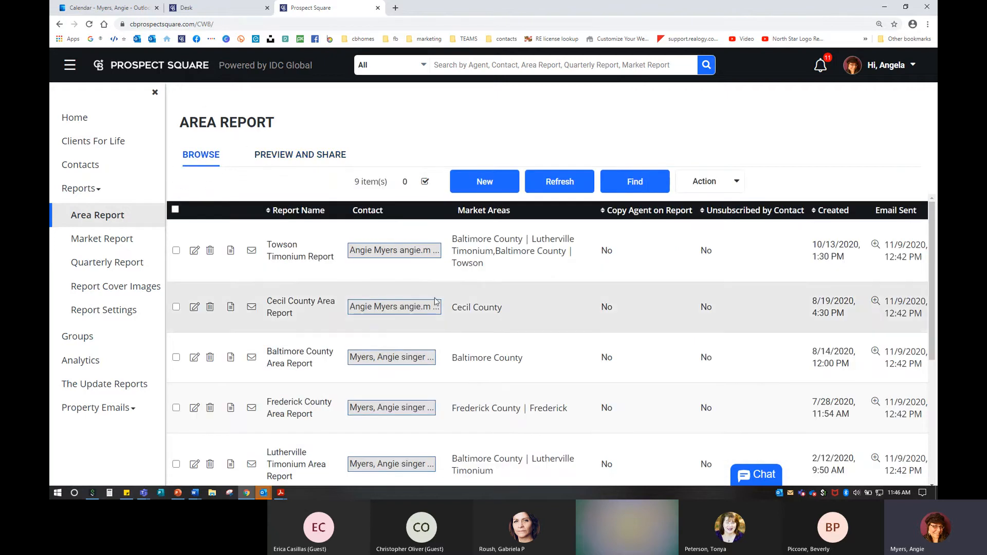
Step: Start a new area report named 'Baltimore County Area Report'
click(485, 184)
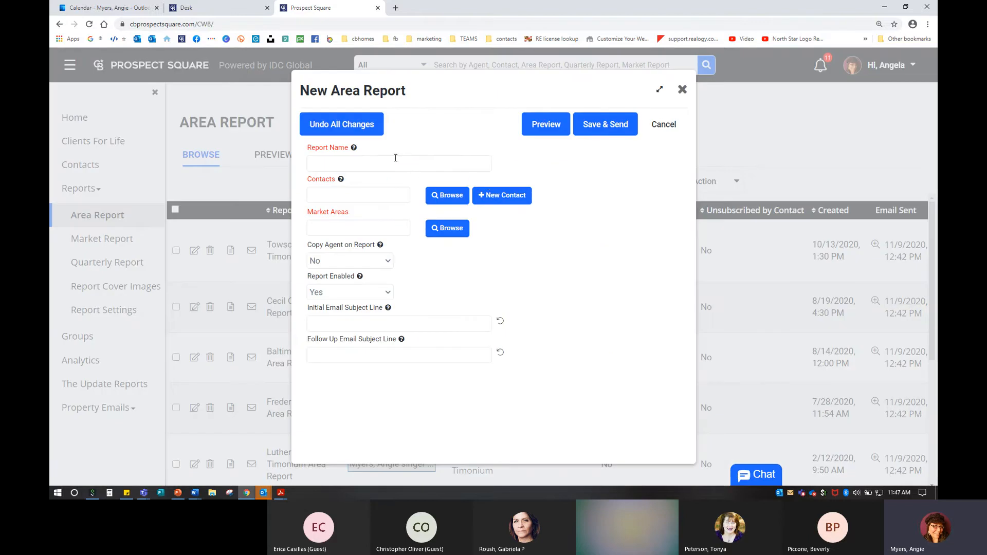
click(377, 162)
text(Baltimore )
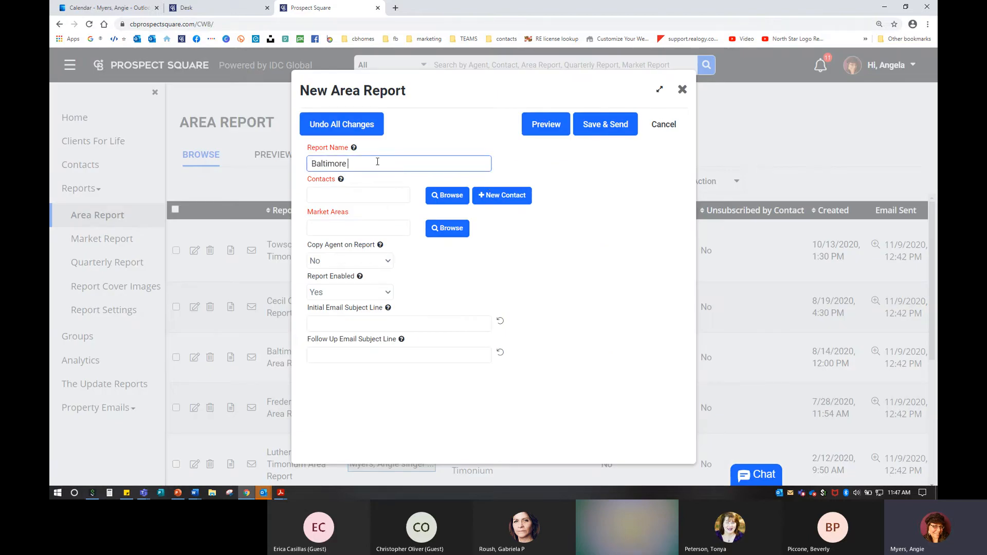
text(County Regtio)
key(BackSpace)
key(BackSpace)
key(BackSpace)
key(BackSpace)
text(Area Report)
Step: Add the suggested contact to the new report's Contacts
click(311, 198)
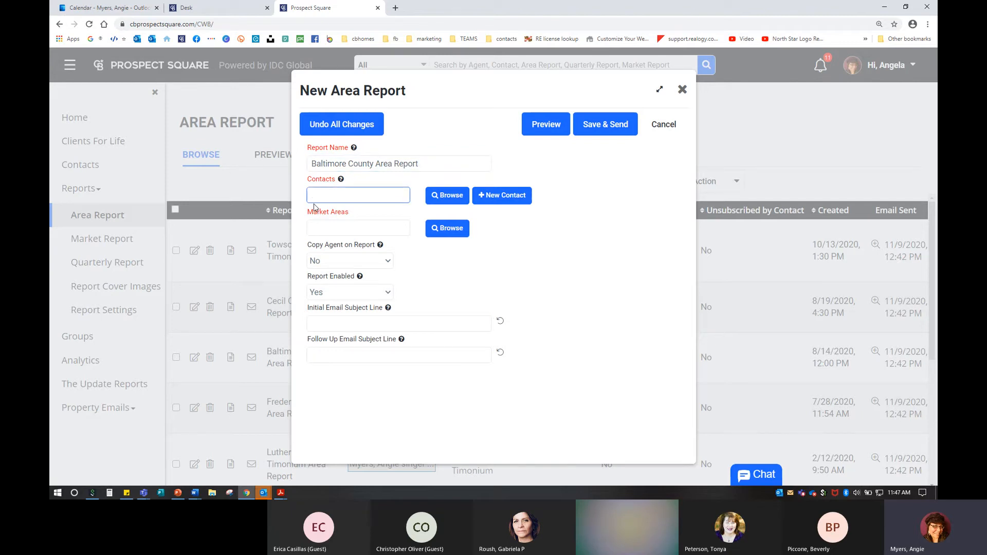
text(angie)
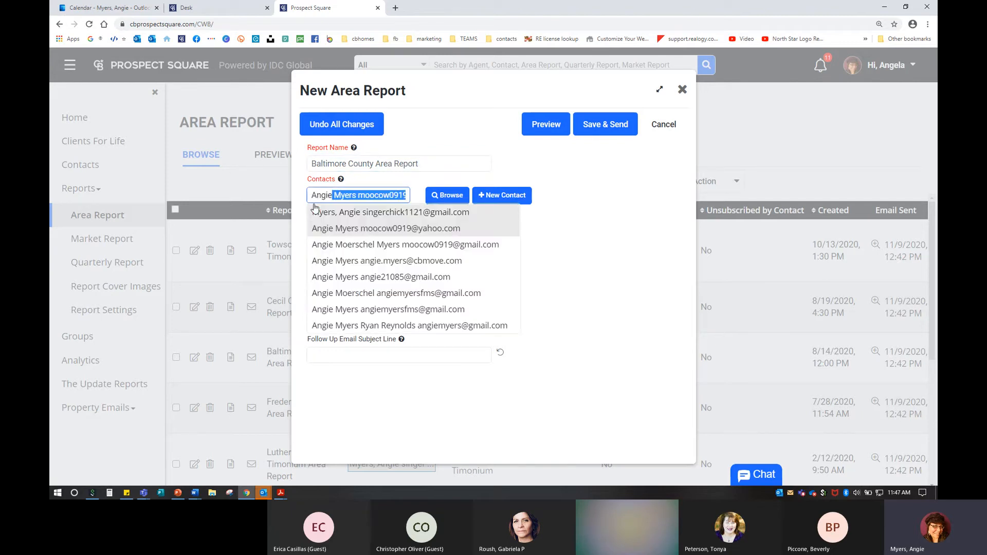
click(399, 262)
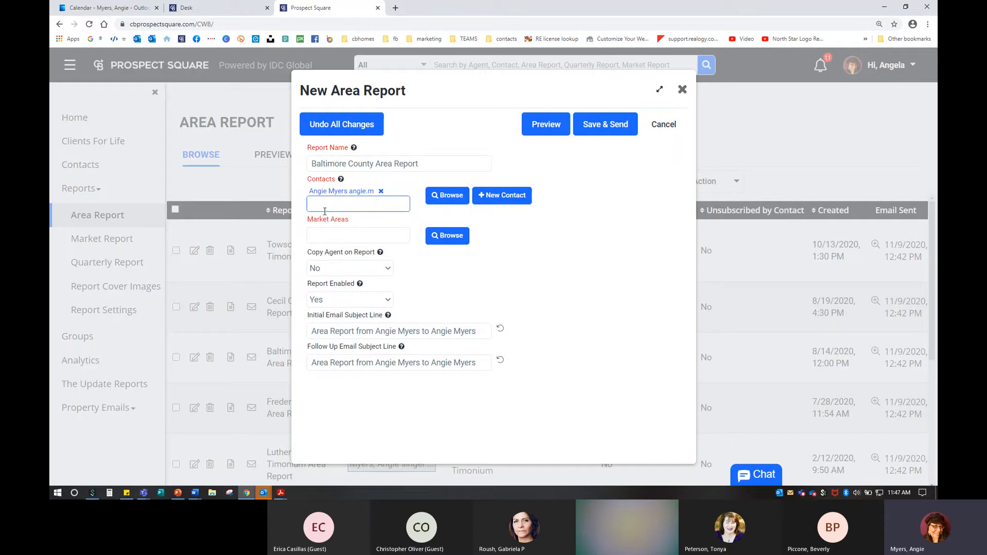
click(322, 236)
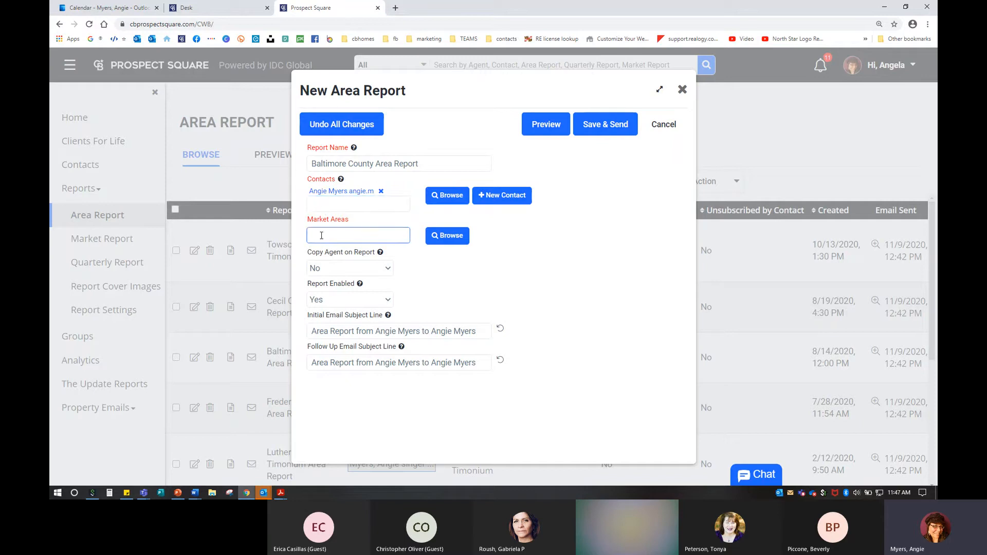
click(441, 240)
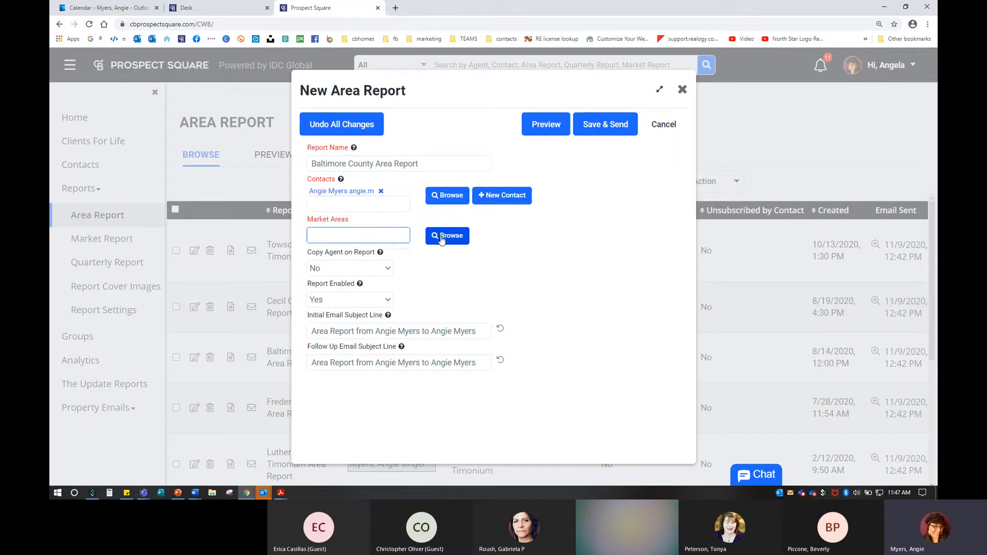
Step: Search Baltimore County market areas and attach Baldwin and Glen Arm to the report
click(441, 240)
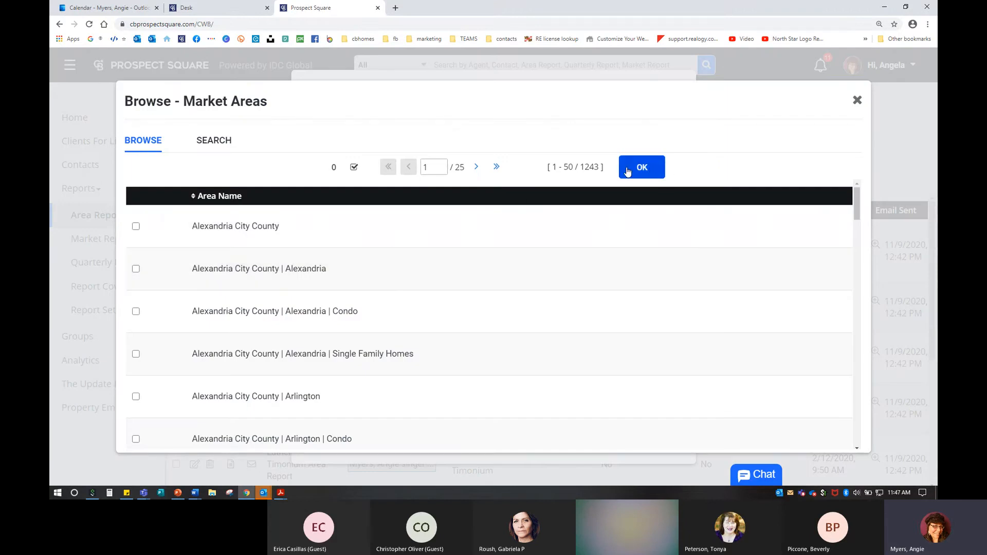
click(215, 143)
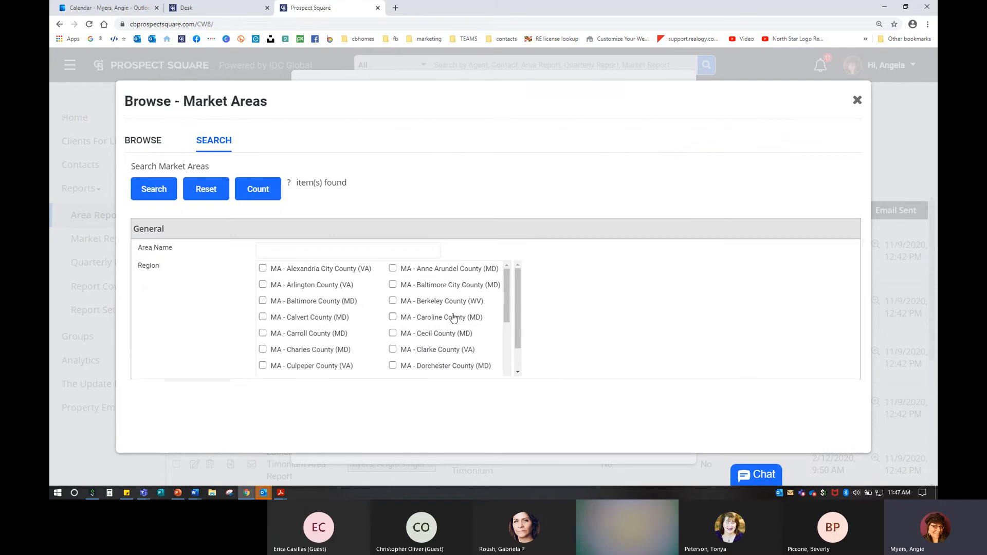
click(262, 301)
scroll(437, 339, down, 5)
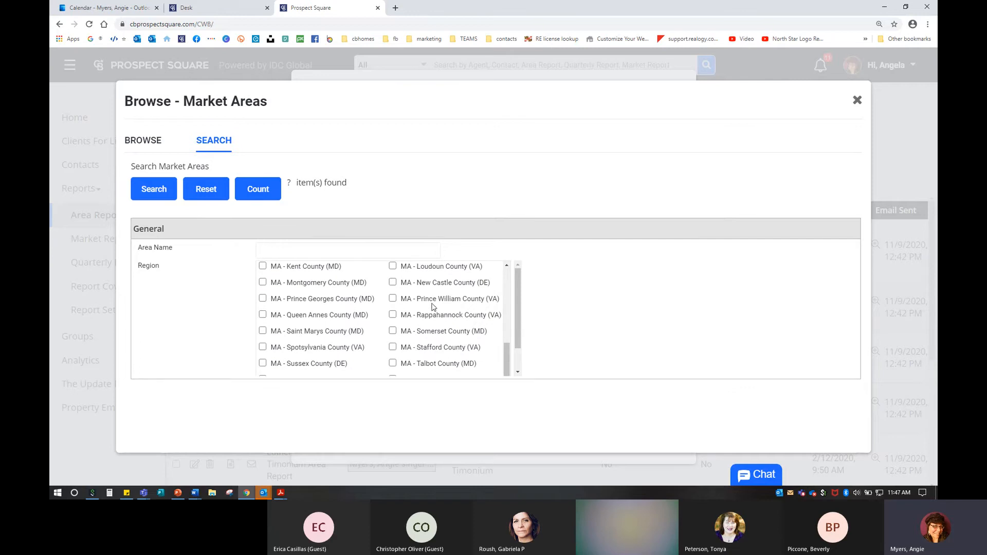
click(161, 189)
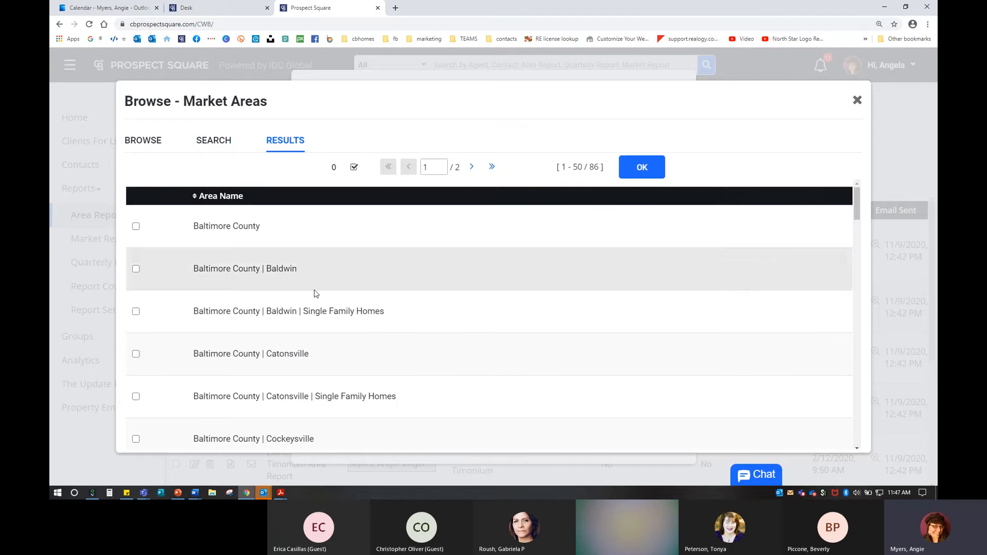
click(135, 271)
scroll(215, 325, down, 5)
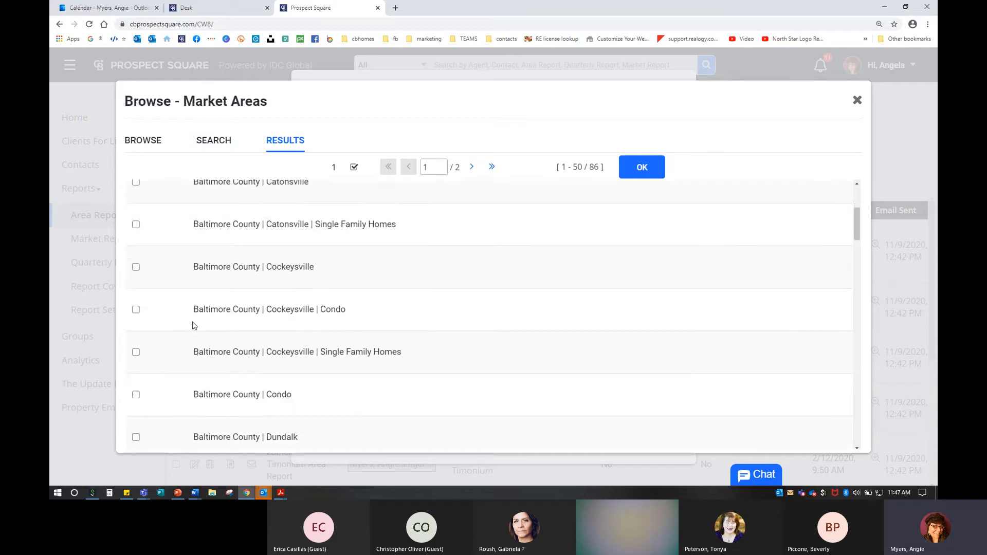
scroll(194, 326, down, 8)
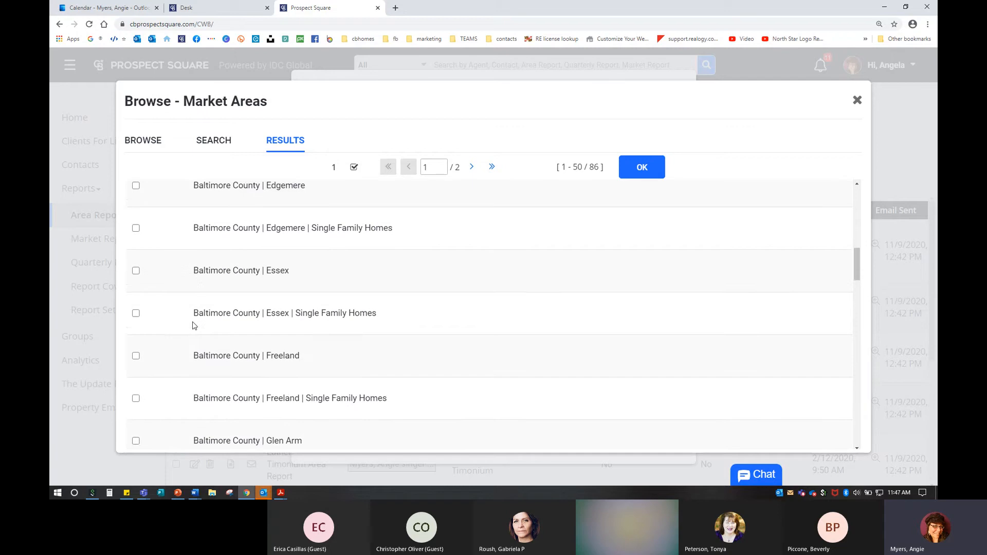
scroll(192, 325, down, 2)
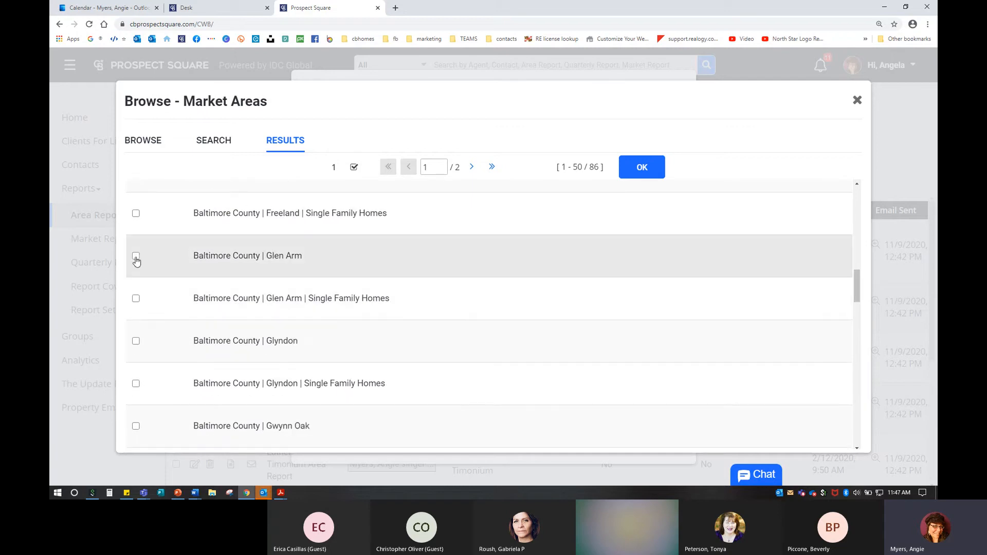
click(136, 256)
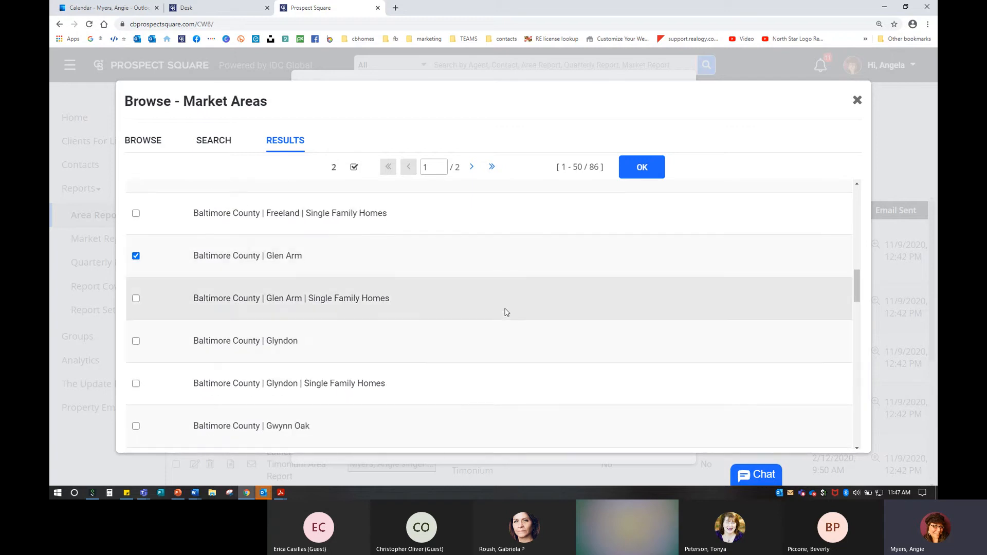
click(644, 170)
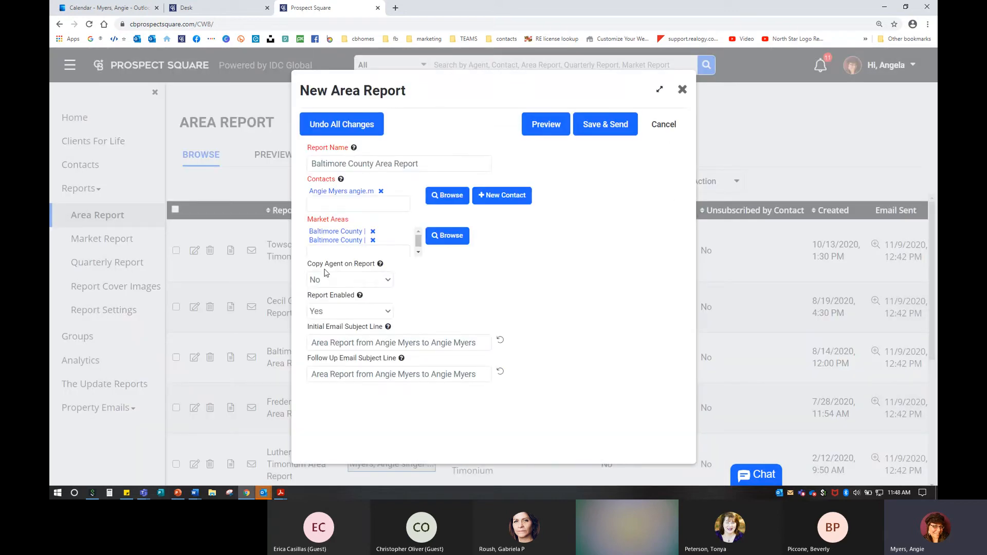
Step: Append ' | Baldwin & Glen Arm' to the report name
click(433, 162)
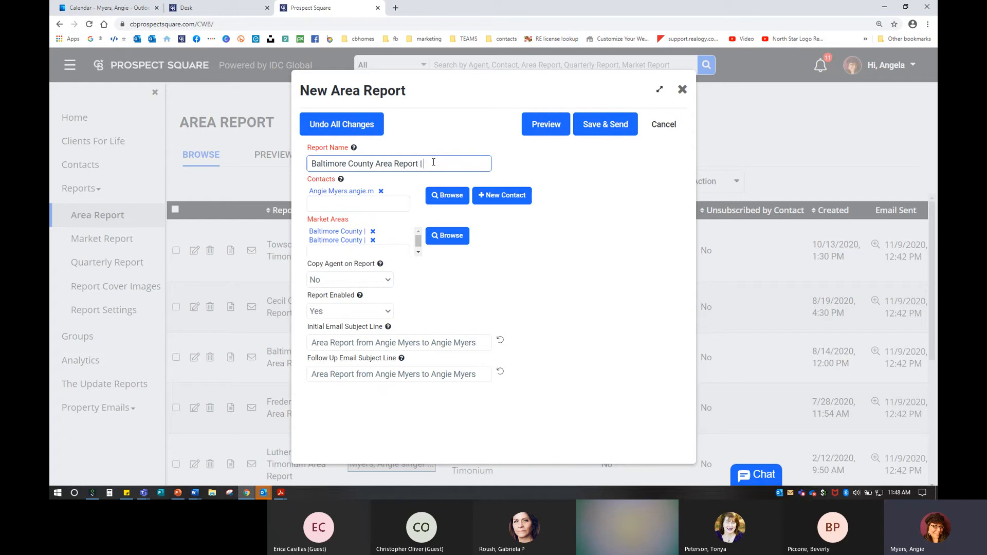
text(| Baldwin & Glen Arm)
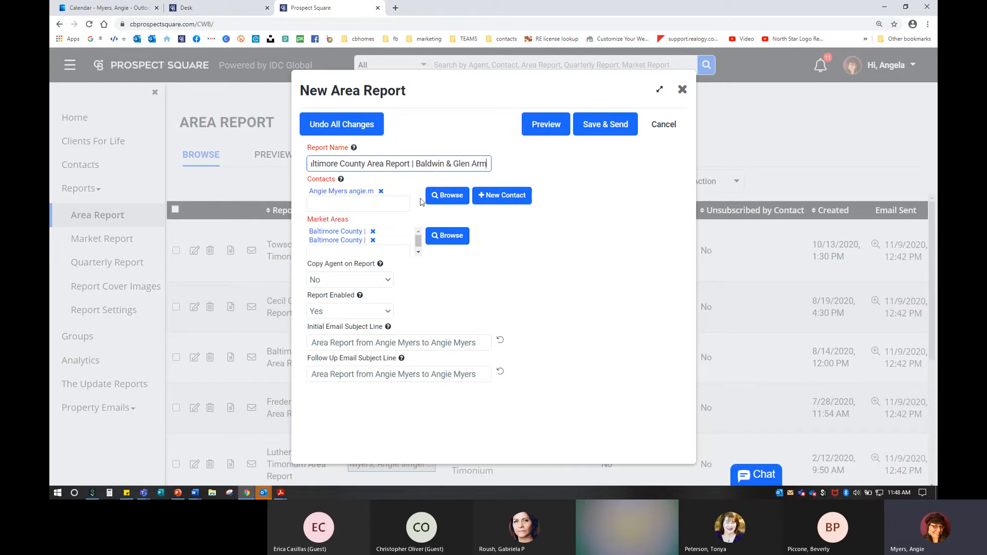
click(333, 281)
click(334, 204)
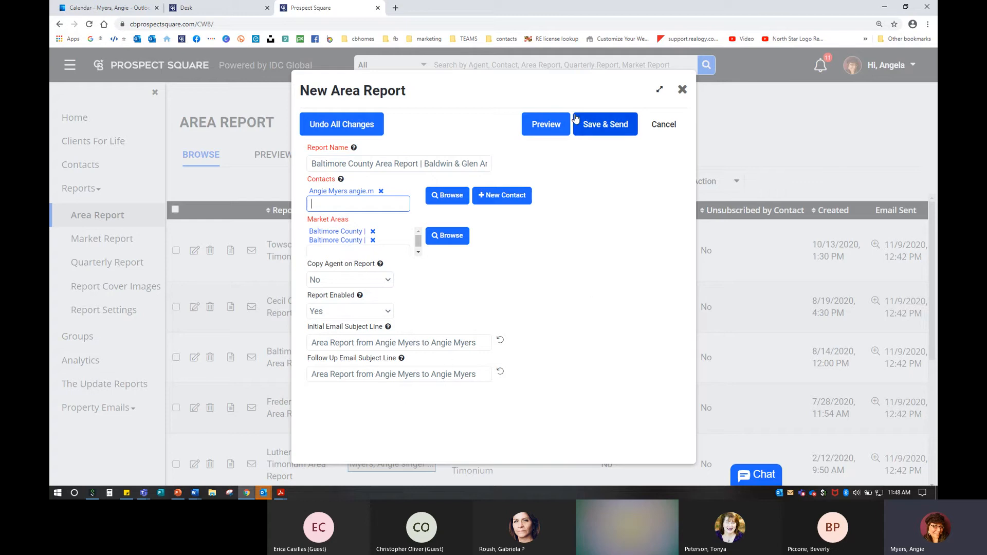
Step: Preview the report and check its greeting, intro text and Forward to a friend link
click(547, 130)
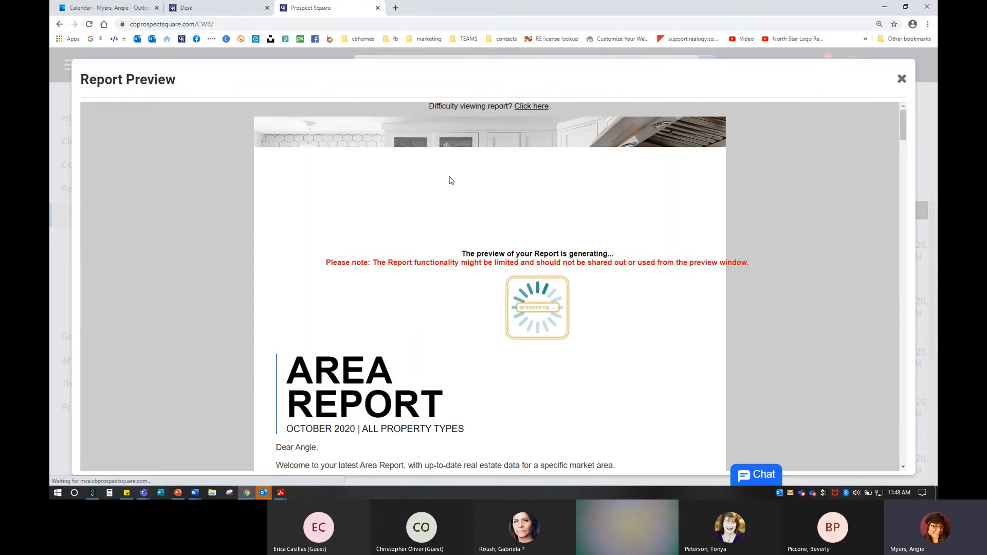
scroll(452, 178, down, 5)
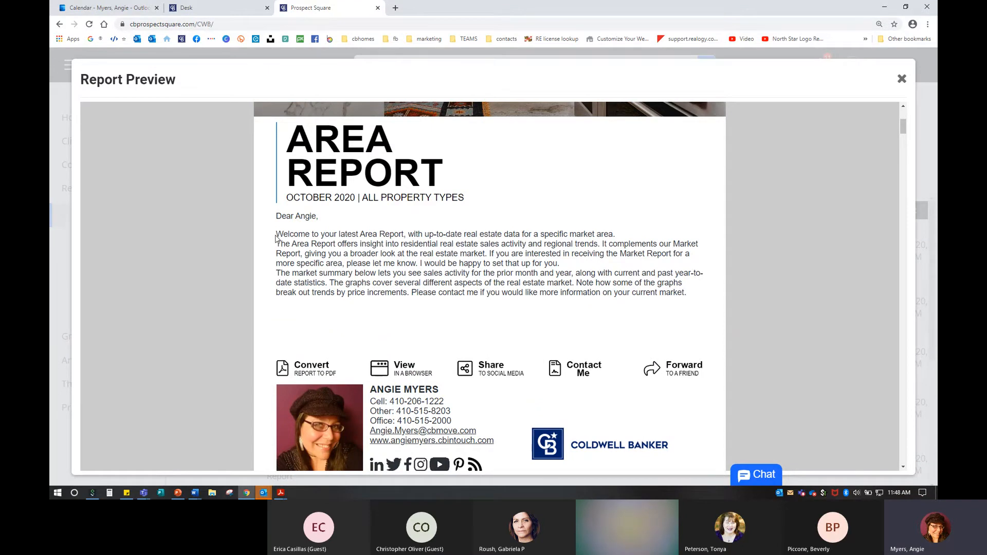
drag(274, 237, 699, 294)
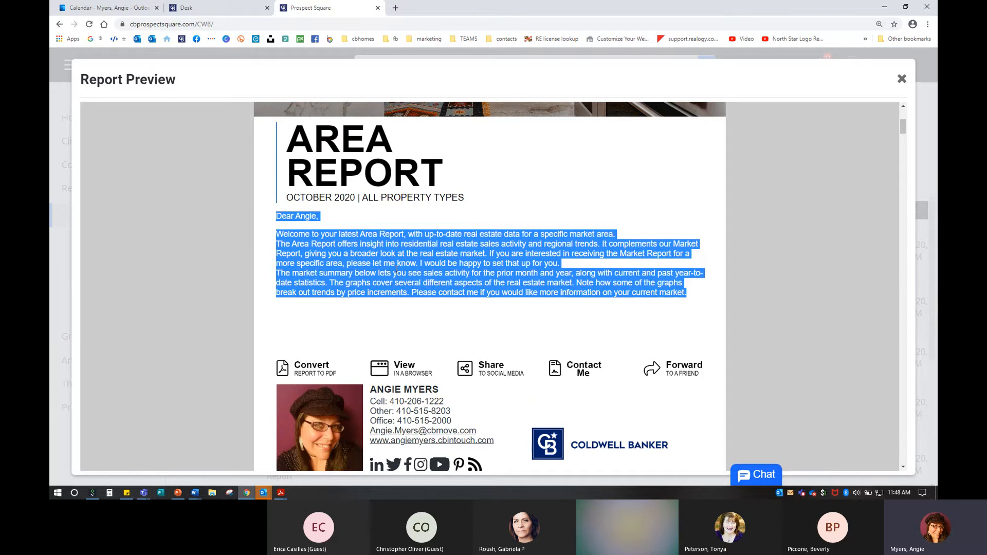
scroll(395, 272, down, 2)
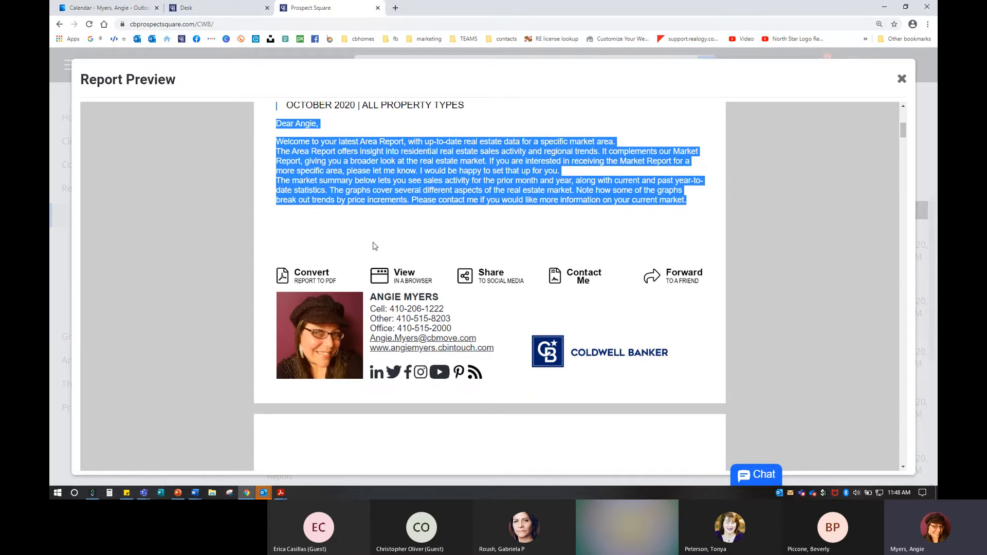
click(381, 229)
scroll(382, 230, down, 1)
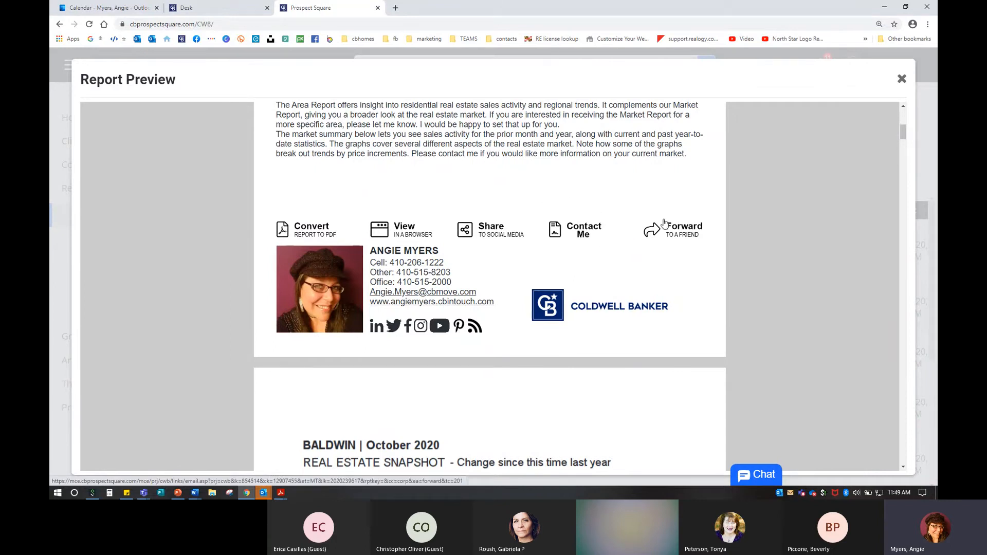
click(682, 230)
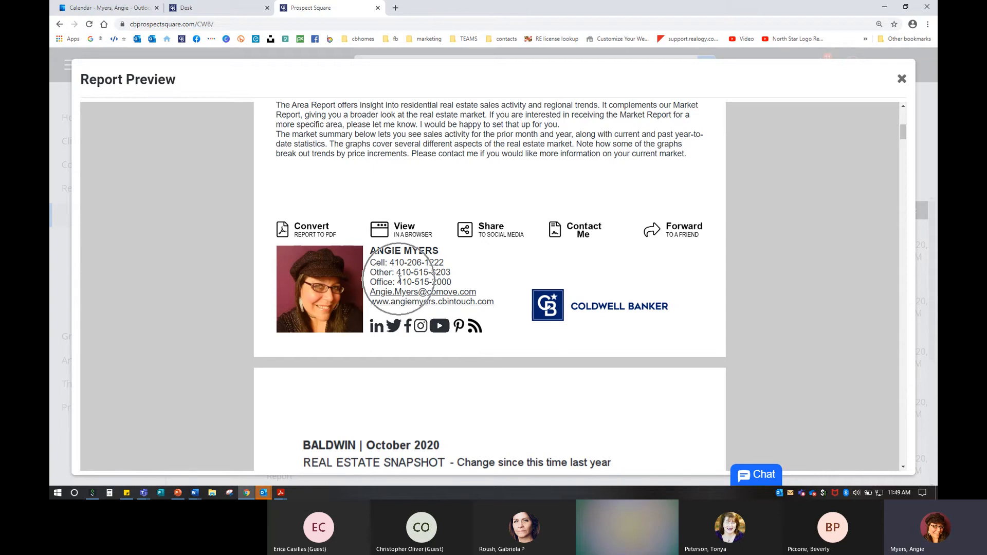
Step: Scroll through Baldwin's Full Market Summary and sales charts to the Median Sales Price chart
scroll(429, 304, down, 2)
scroll(430, 304, down, 5)
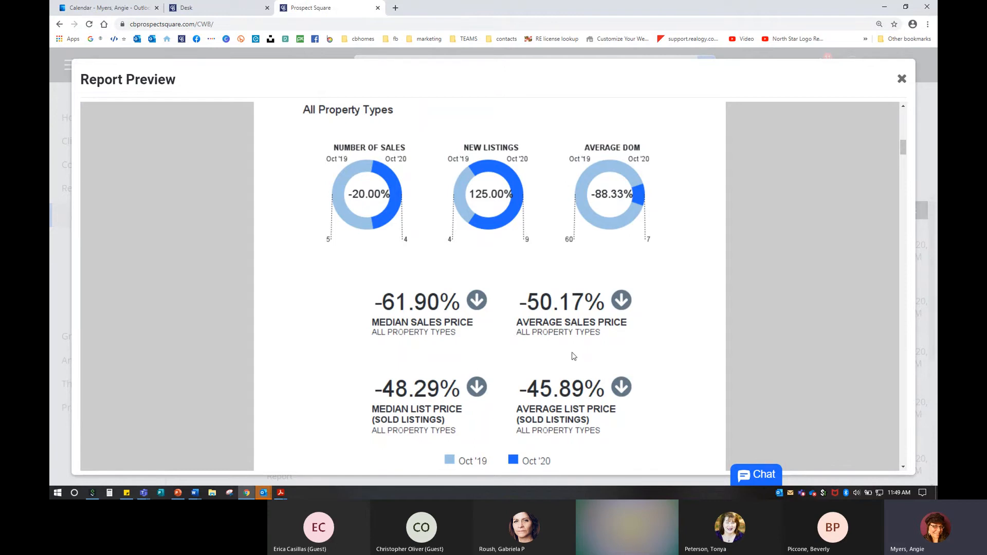
scroll(566, 362, down, 9)
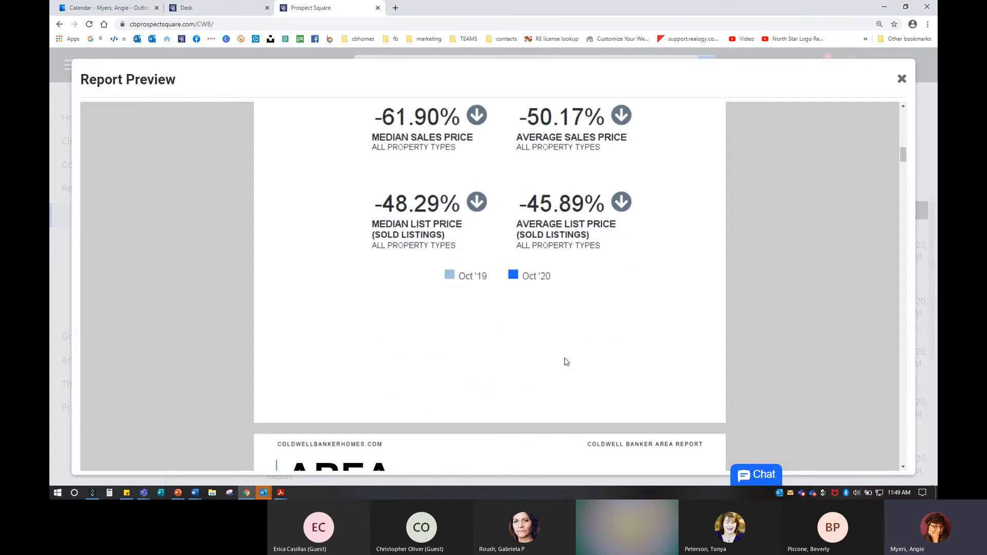
scroll(566, 362, down, 4)
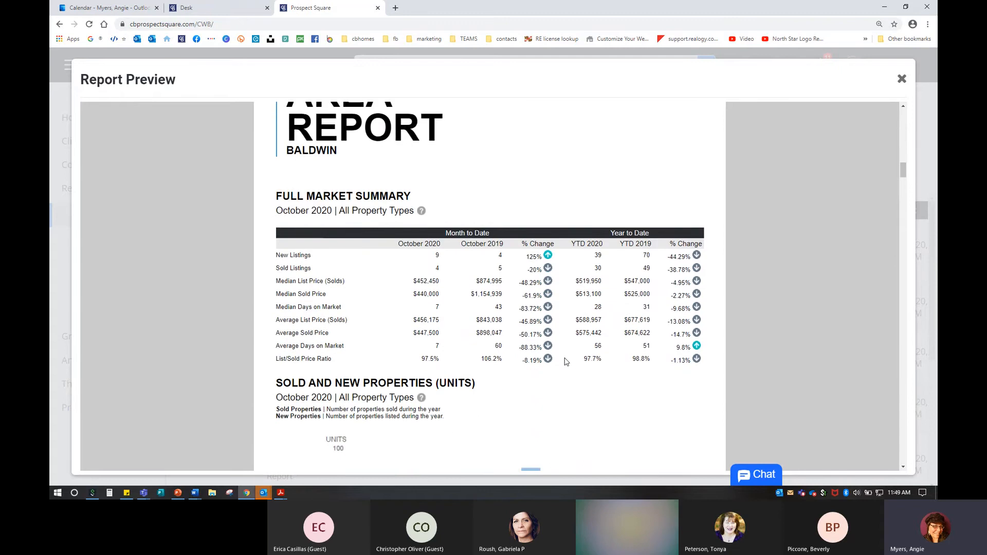
scroll(566, 362, down, 8)
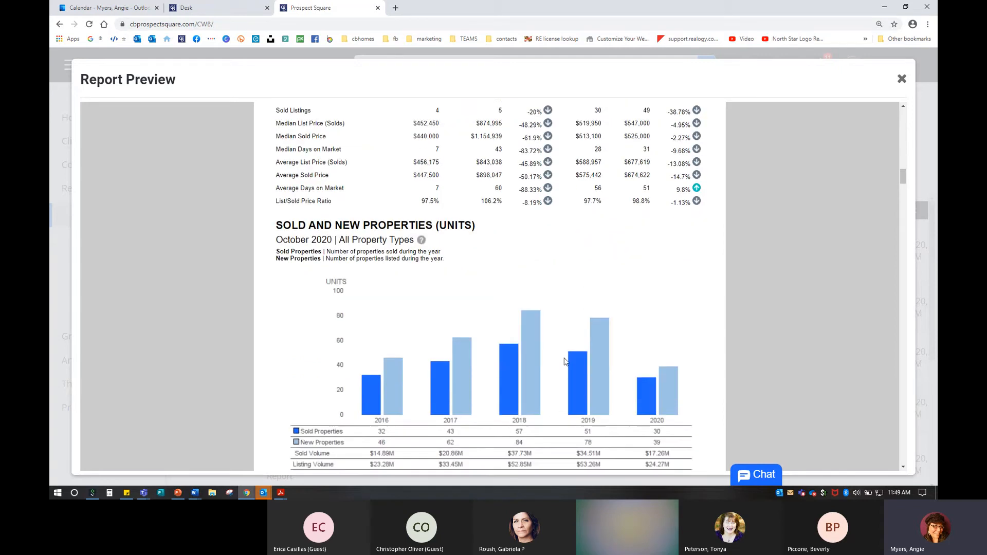
scroll(566, 362, down, 3)
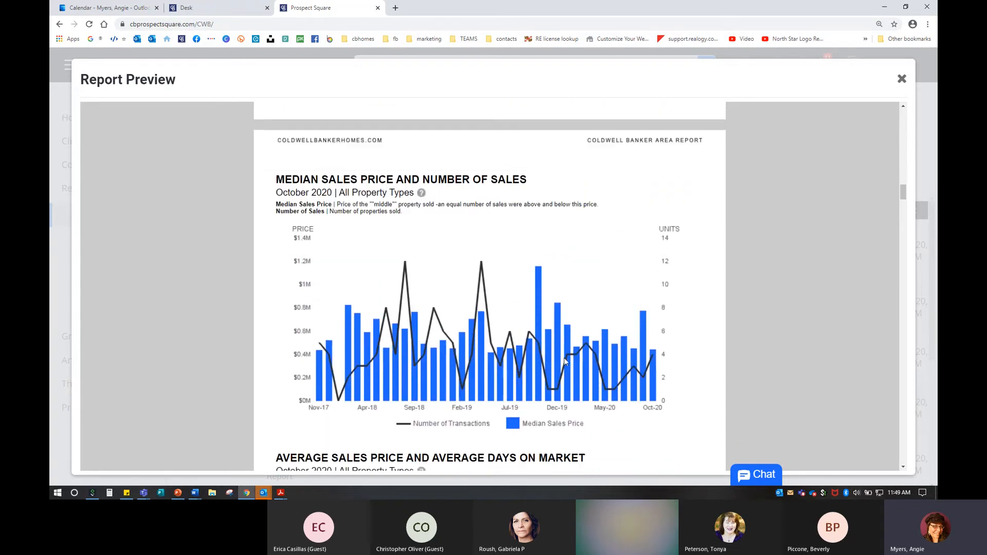
scroll(564, 362, up, 2)
click(421, 195)
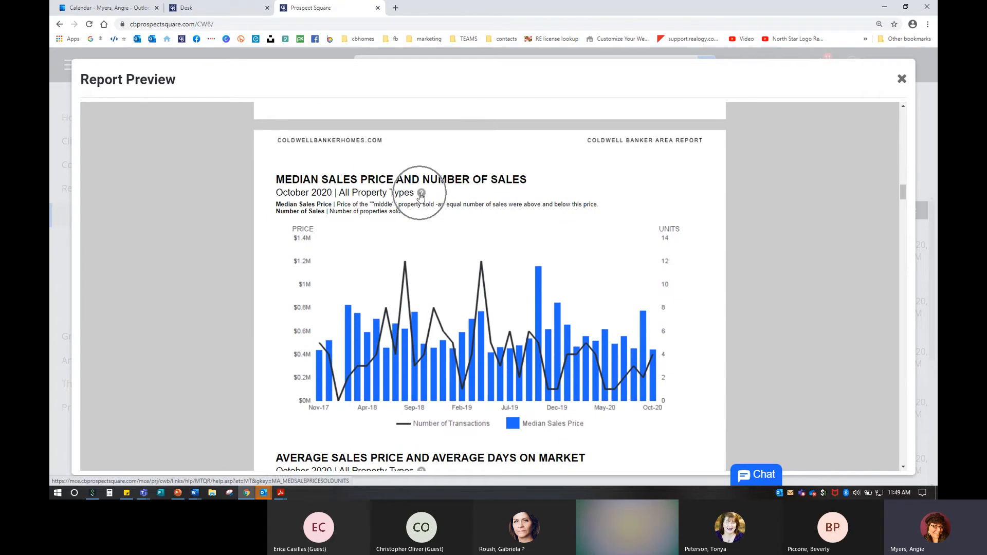
Step: Read the help for the Median Sales Price and Number of Sales chart, then close it
click(421, 195)
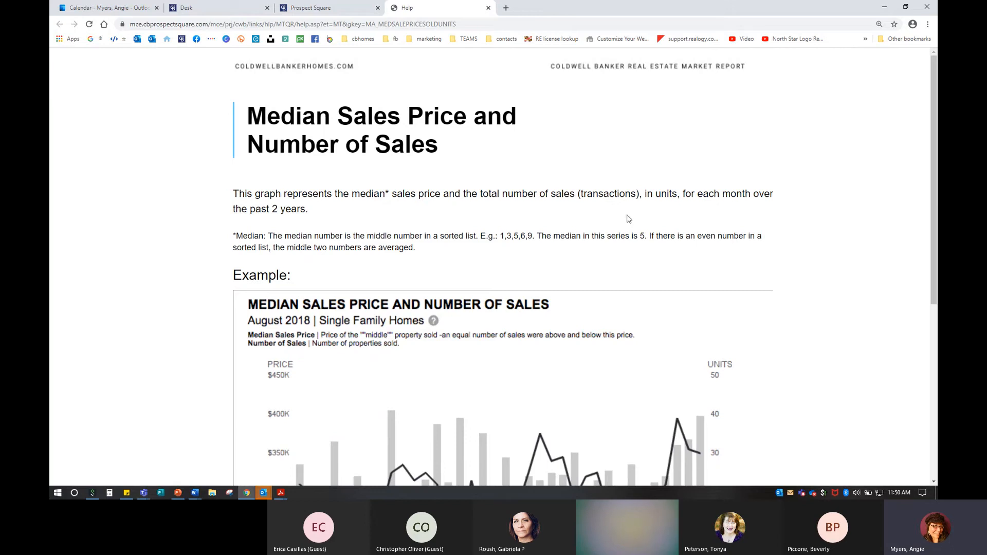
scroll(604, 297, down, 5)
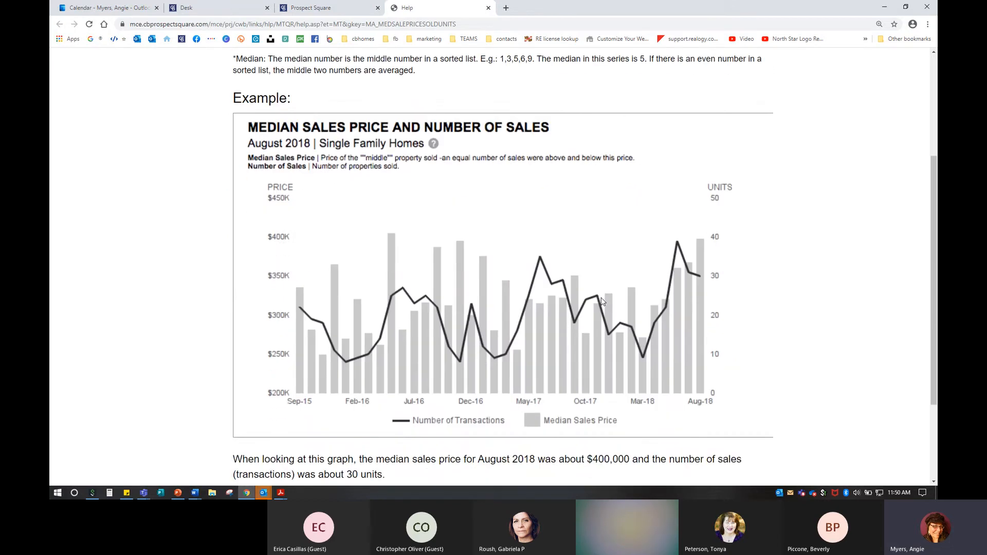
scroll(603, 291, up, 4)
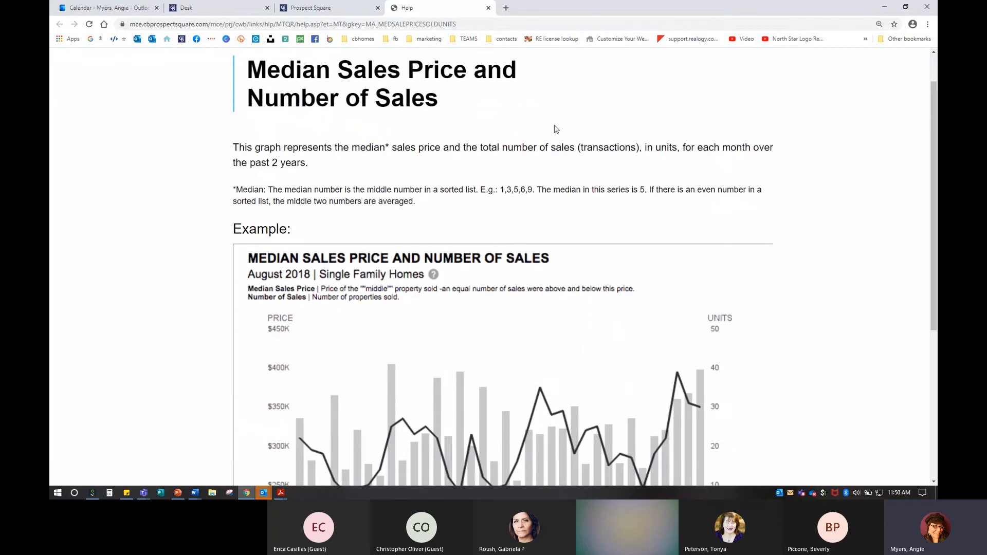
click(488, 7)
Step: Scroll through the remaining preview pages, including Glen Arm, and close the Report Preview
scroll(440, 329, down, 1)
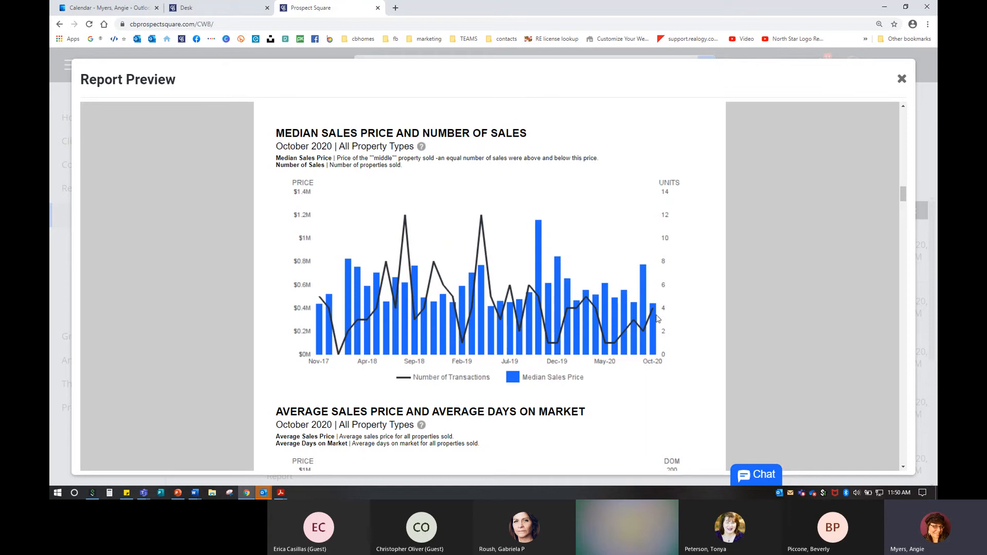
scroll(516, 304, down, 8)
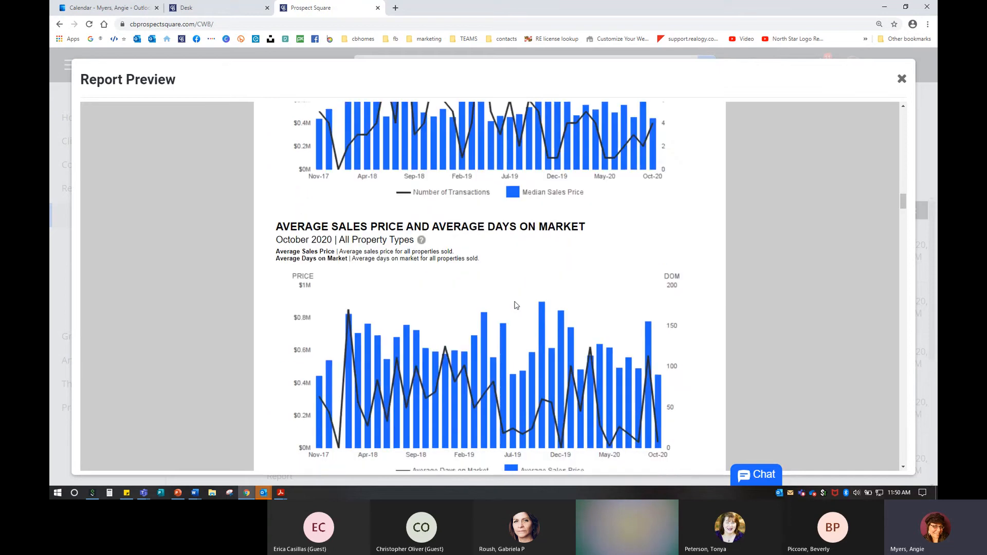
scroll(516, 304, down, 3)
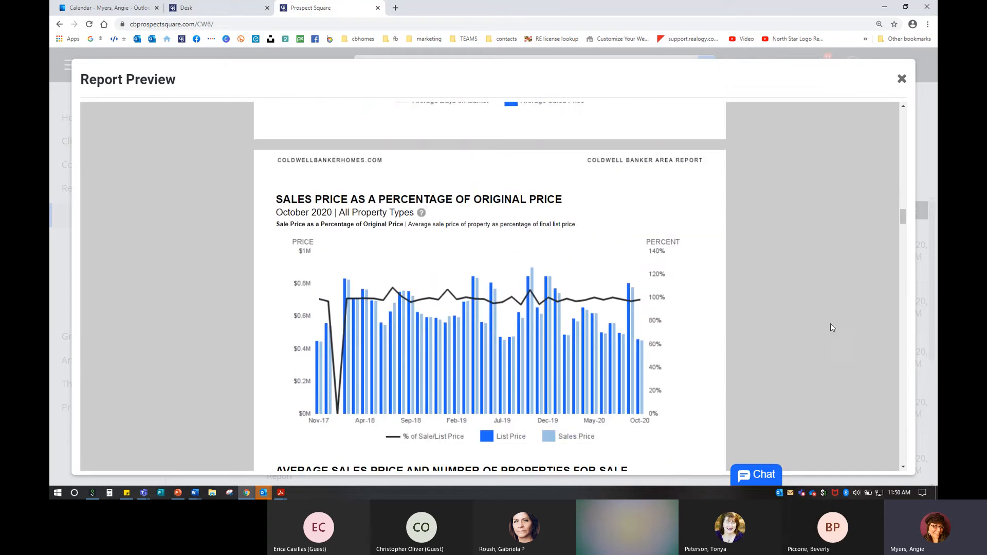
drag(902, 221, 893, 283)
scroll(667, 330, down, 7)
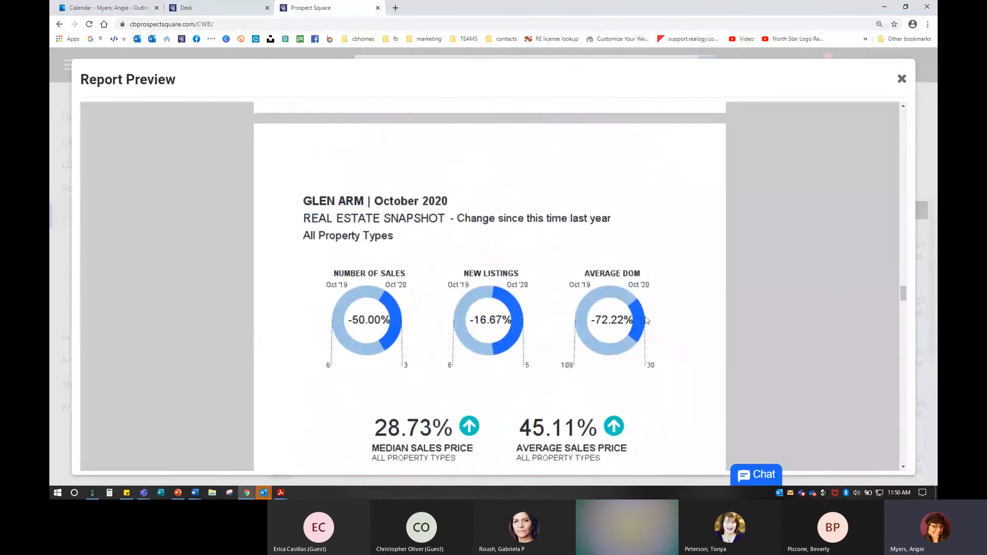
scroll(560, 322, down, 2)
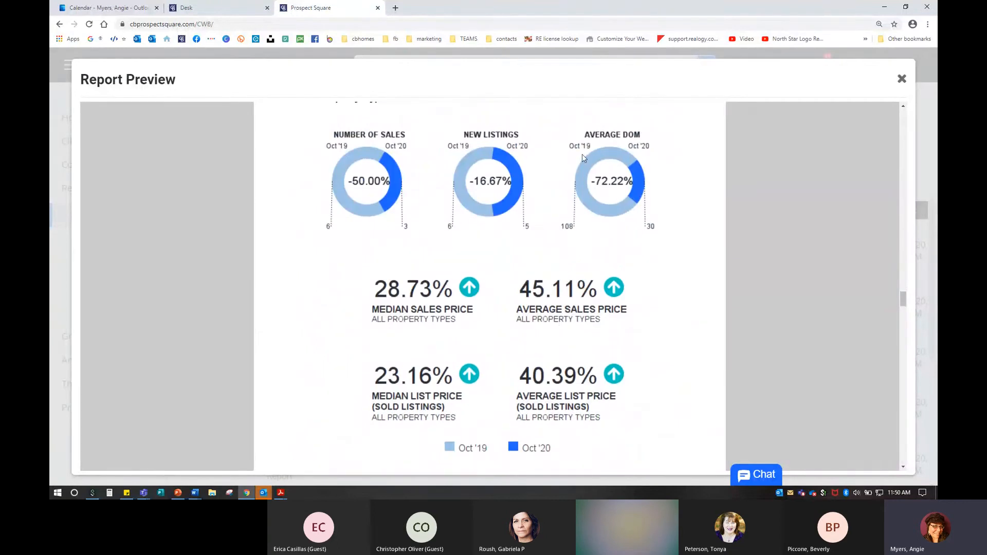
scroll(591, 367, down, 15)
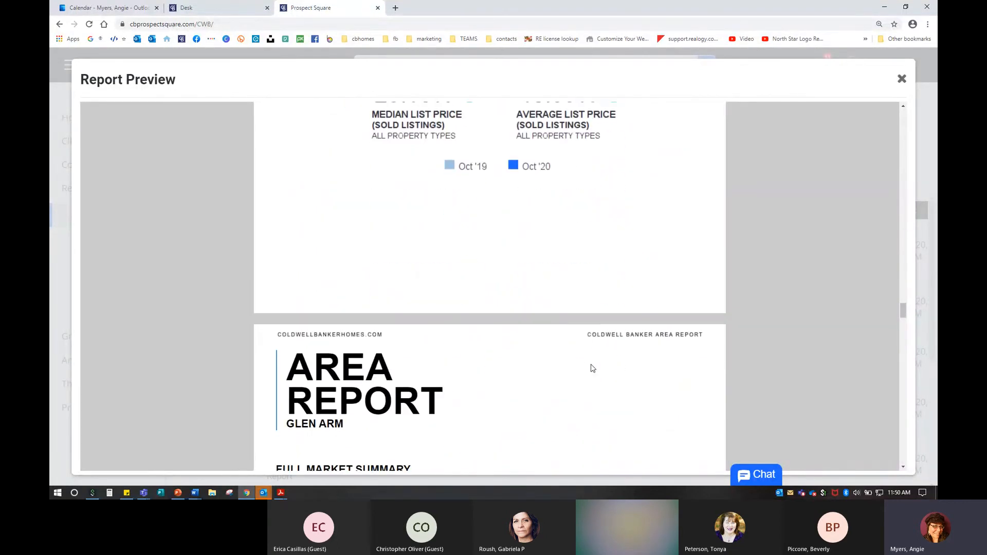
scroll(592, 368, down, 5)
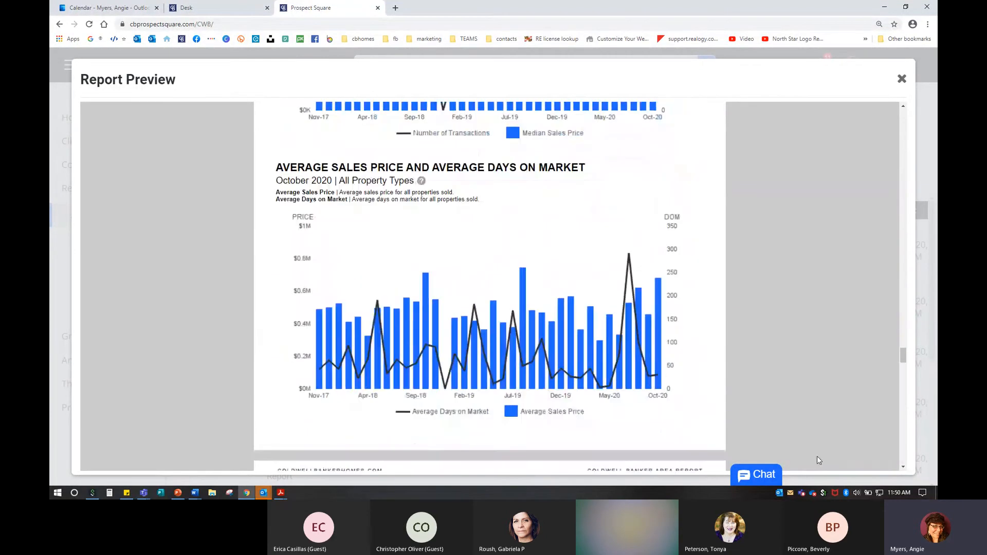
click(900, 457)
scroll(456, 306, up, 5)
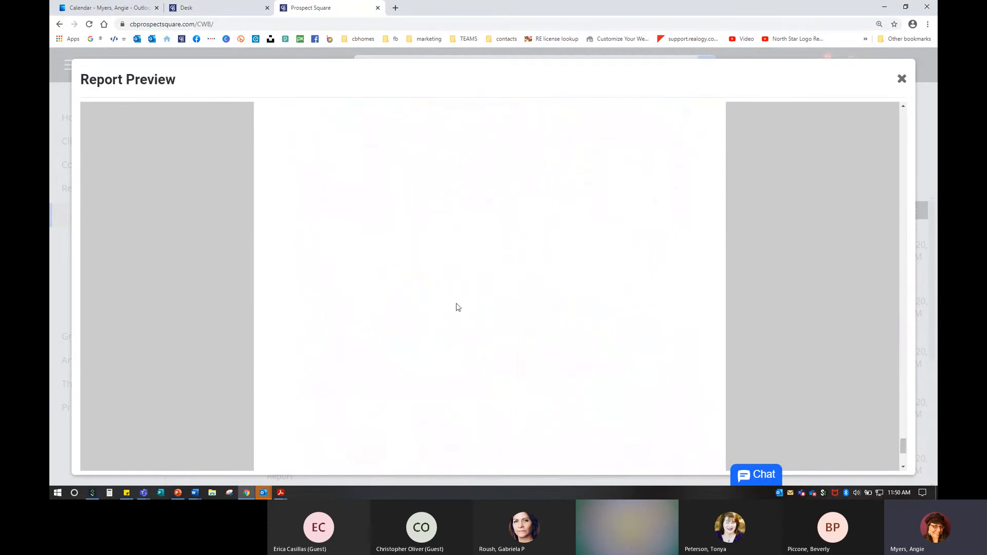
scroll(456, 306, up, 4)
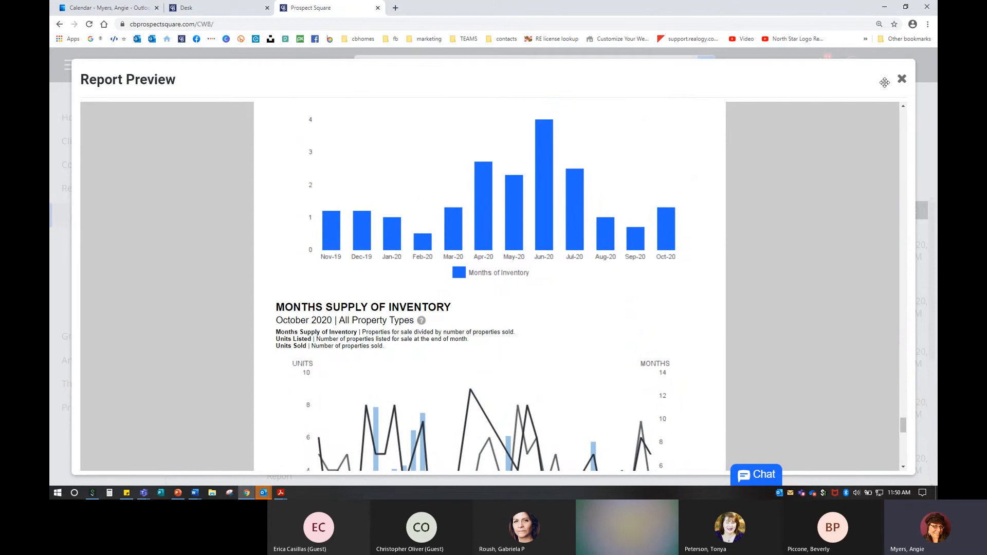
click(902, 79)
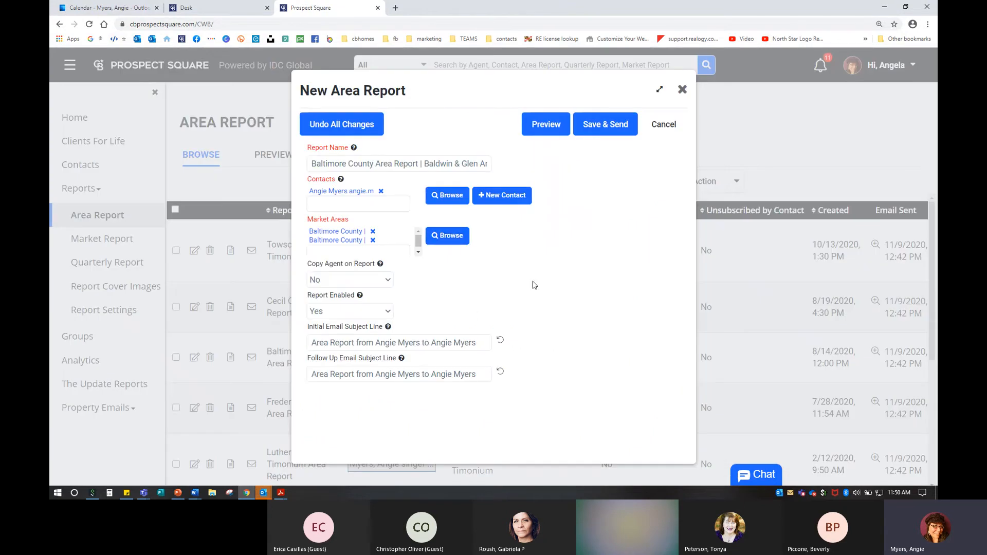
Step: Save and send the report, then confirm it tops the 10-report Browse list
click(613, 127)
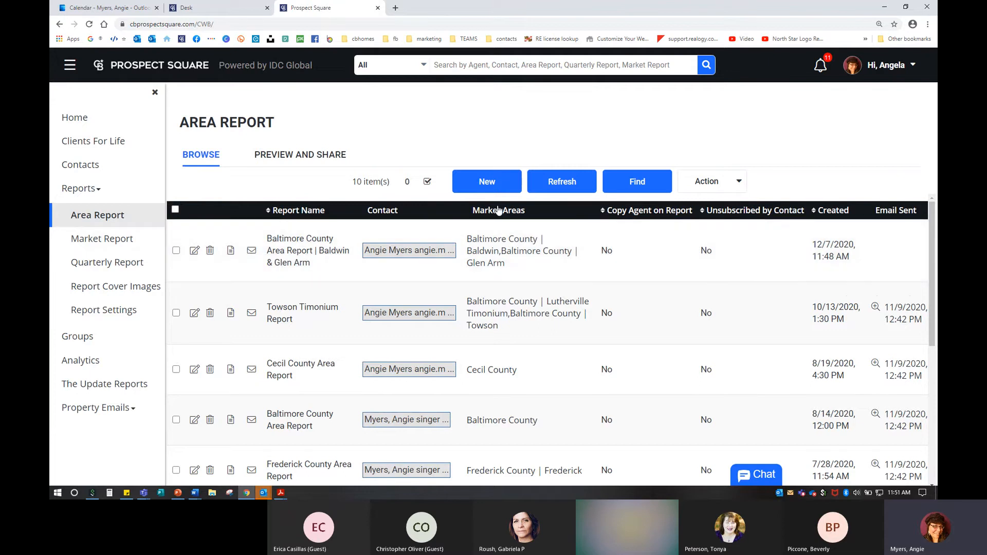
scroll(509, 350, down, 1)
scroll(512, 360, down, 3)
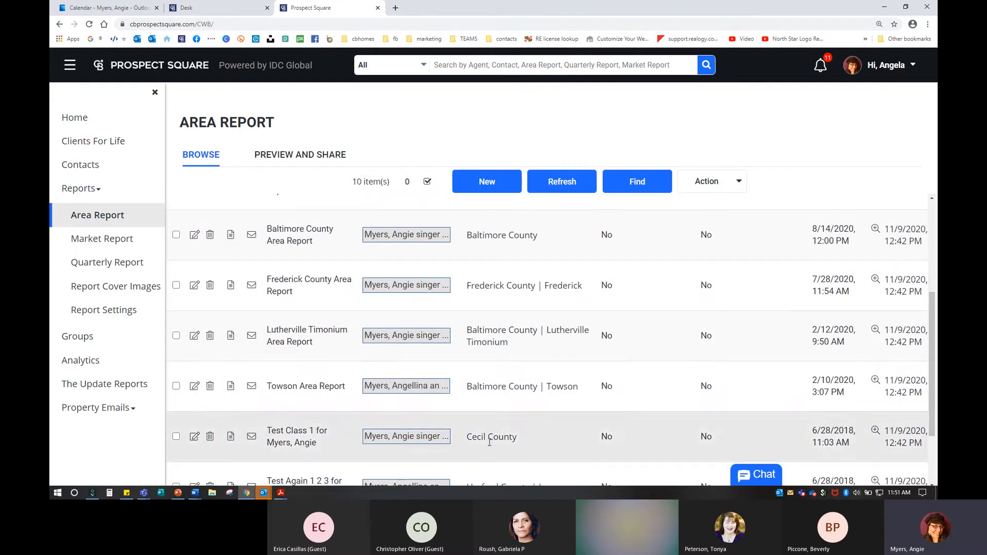
scroll(519, 419, up, 4)
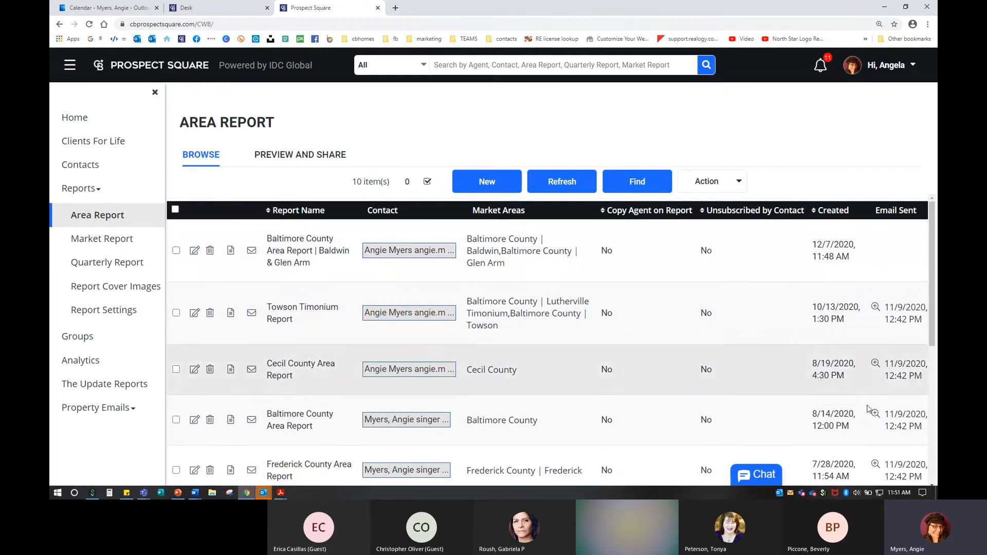
scroll(818, 383, down, 5)
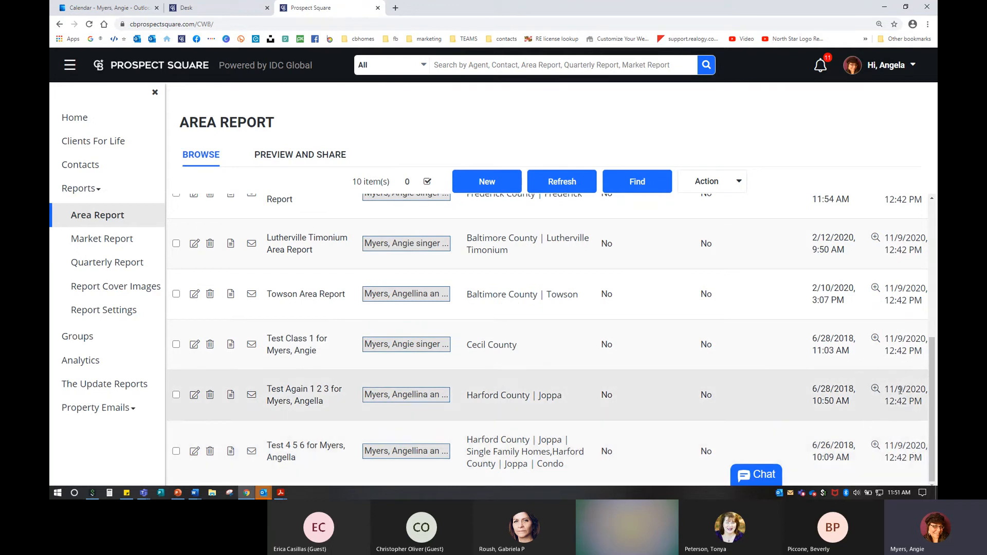
scroll(900, 391, up, 3)
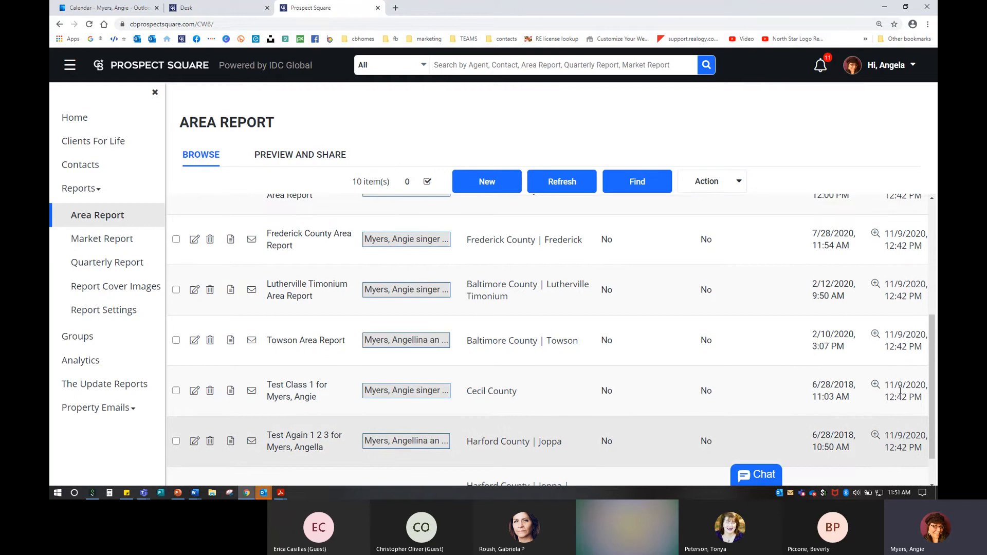
scroll(919, 352, up, 3)
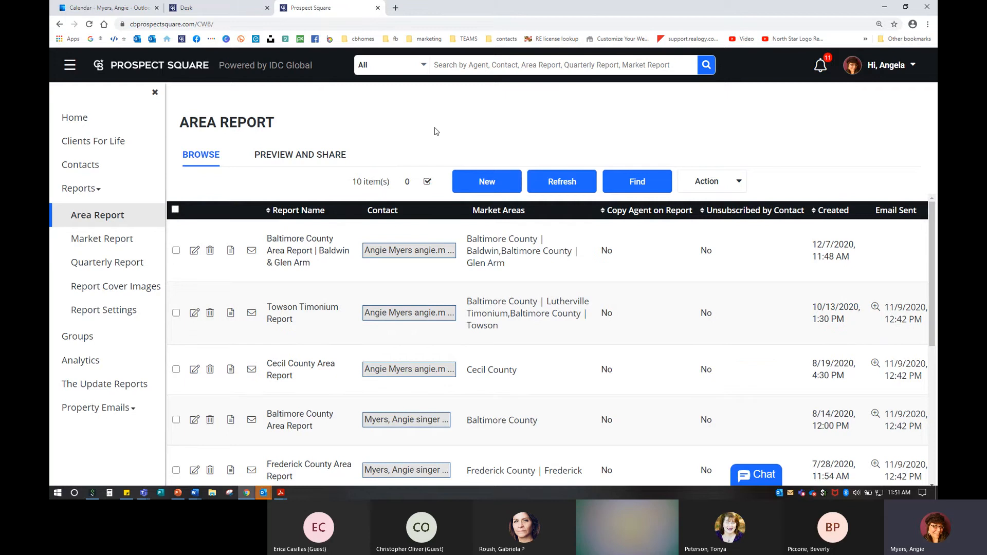
Step: Search area reports for 'cecil county', leaving only the Cecil County Area Report
click(628, 183)
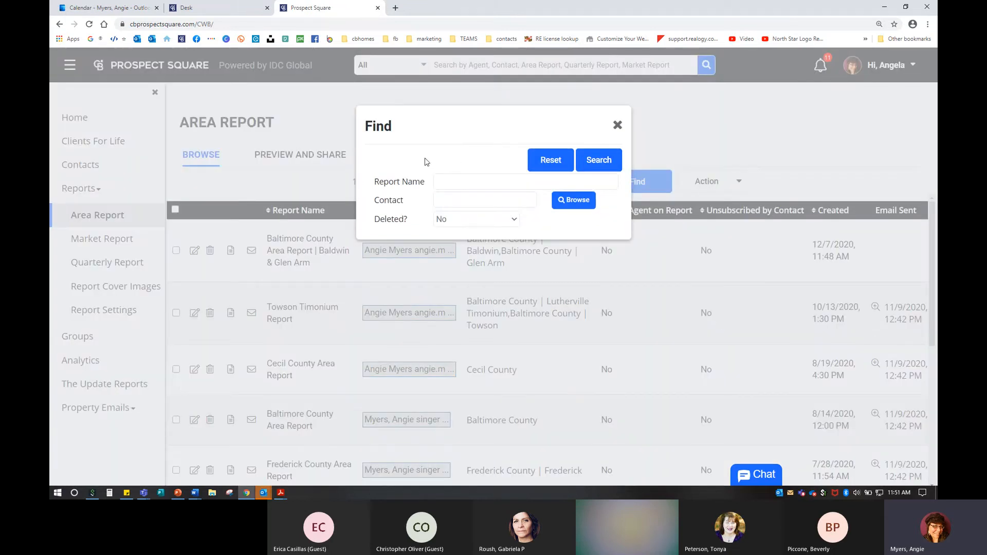
click(457, 182)
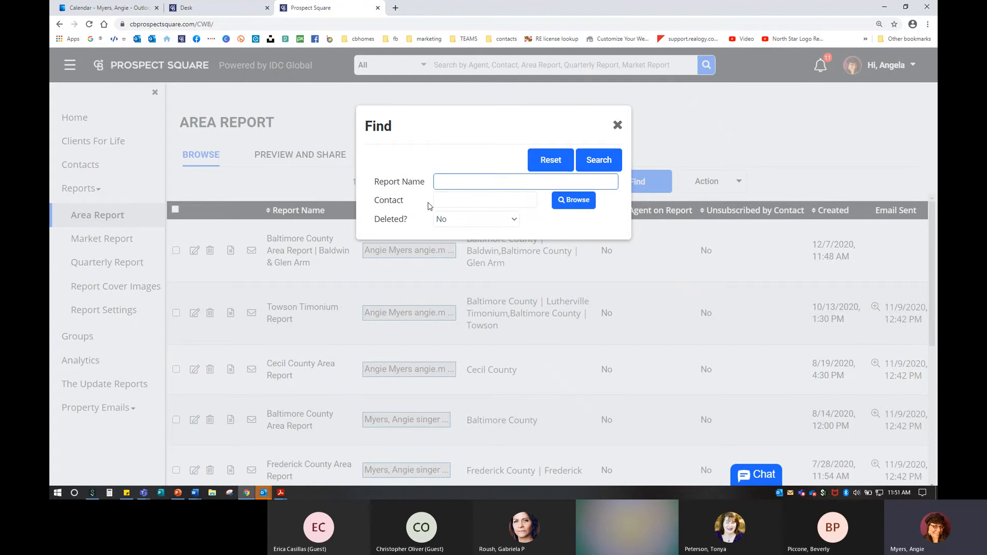
text(cecil county)
click(614, 165)
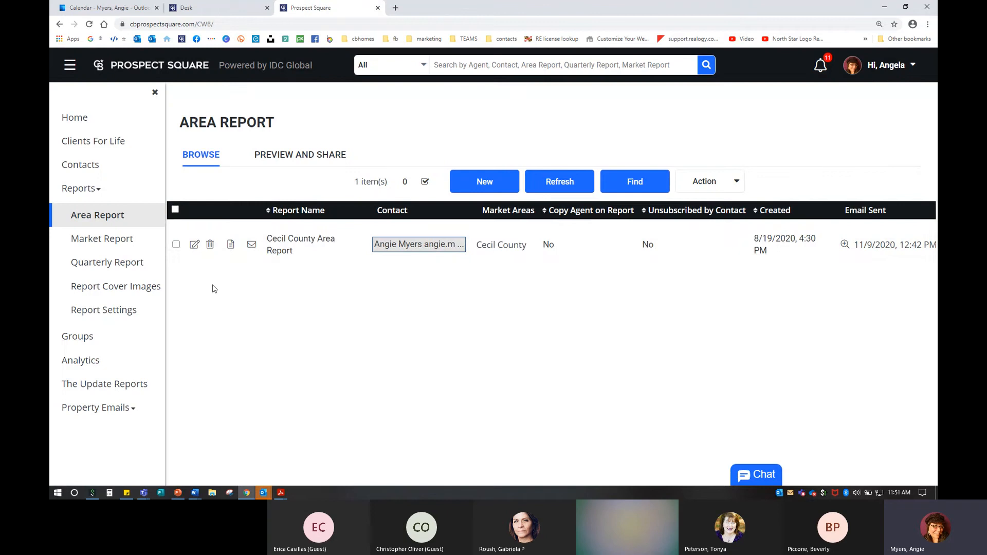
click(297, 249)
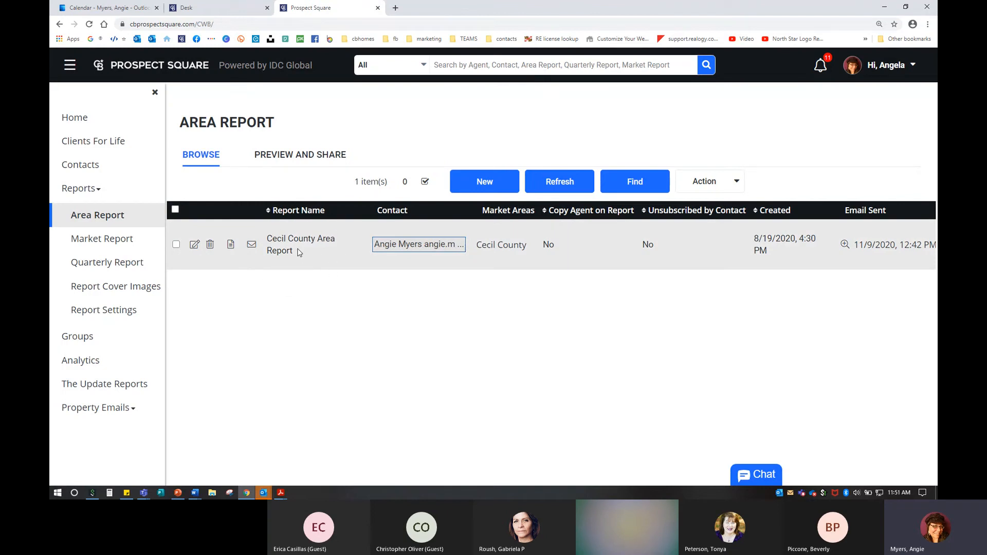
Step: Glance at Preview and Share, return to Browse, and check the Action dropdown options
click(302, 155)
click(202, 156)
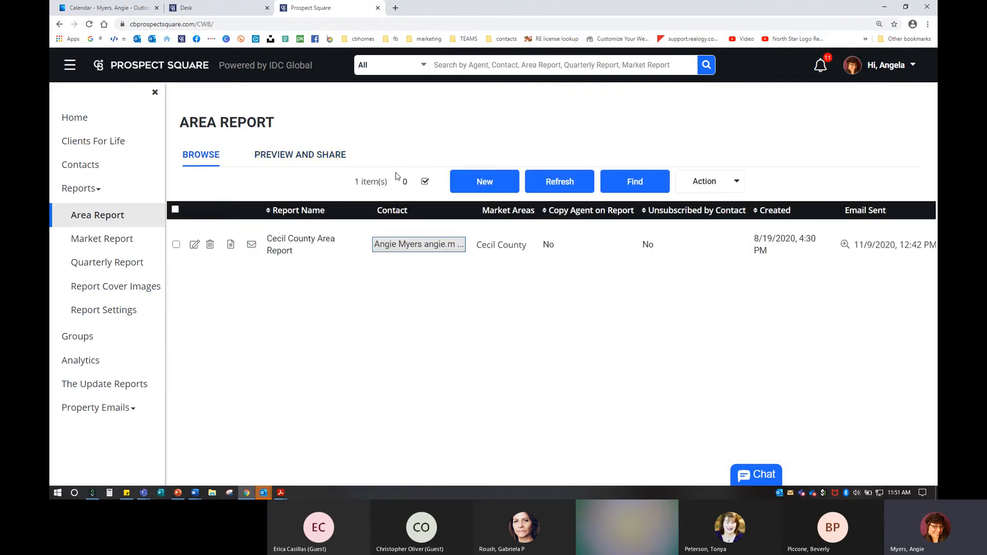
click(705, 181)
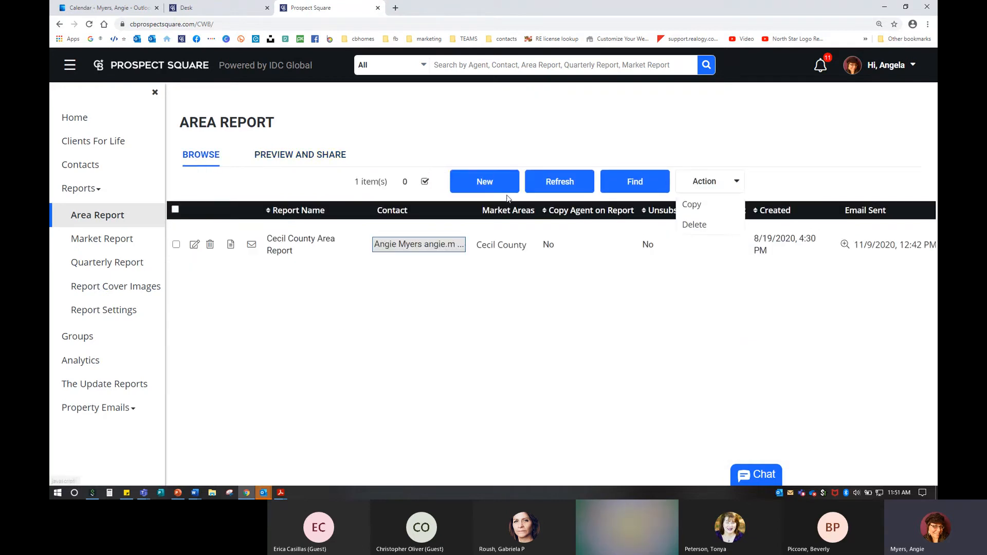
click(397, 162)
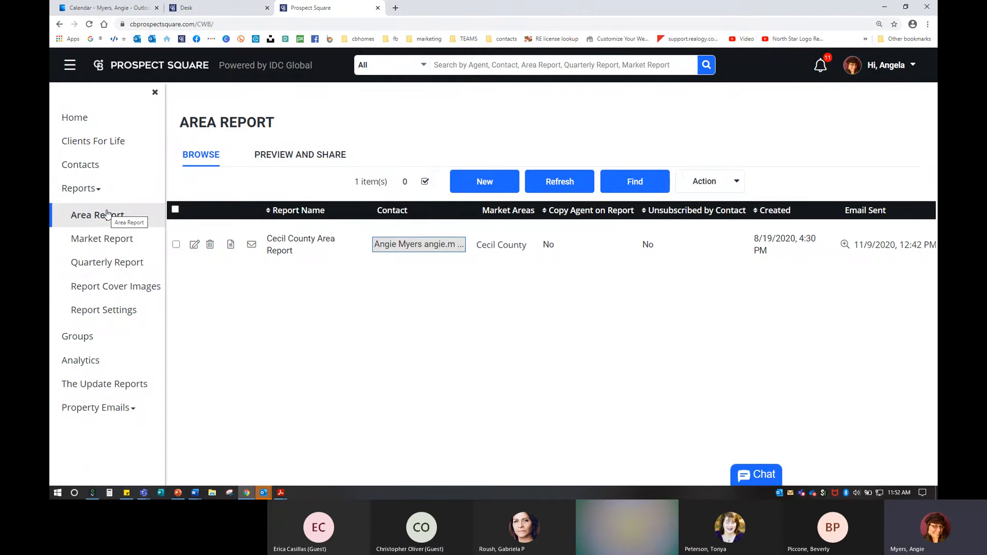
Step: Go to the Market Report list and open a blank New Market Report form
click(103, 239)
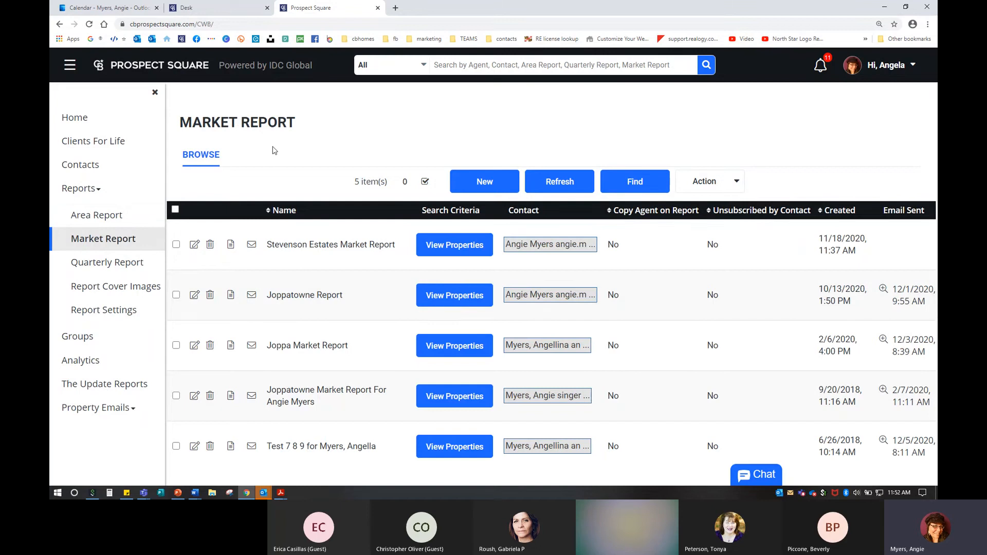
key(ctrl)
key(ctrl)
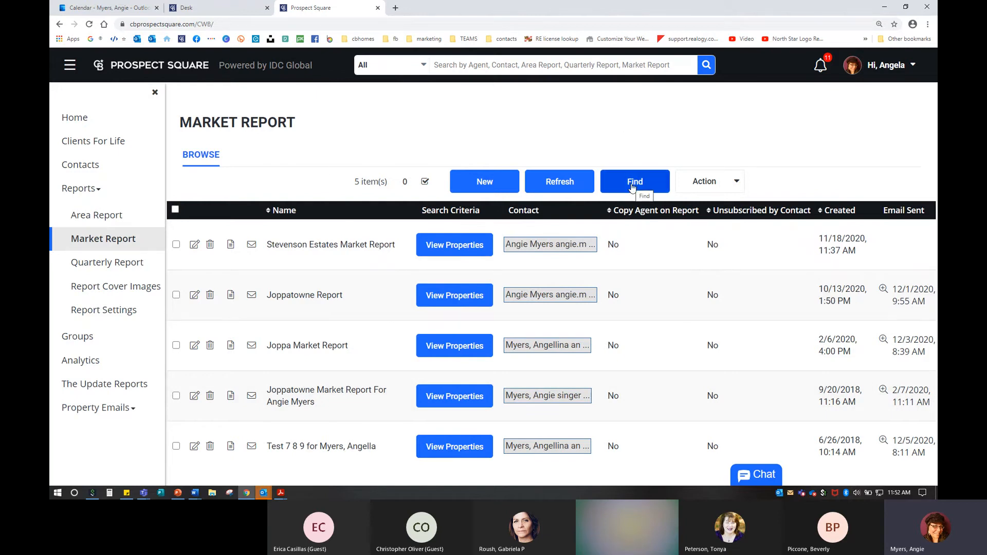
click(485, 186)
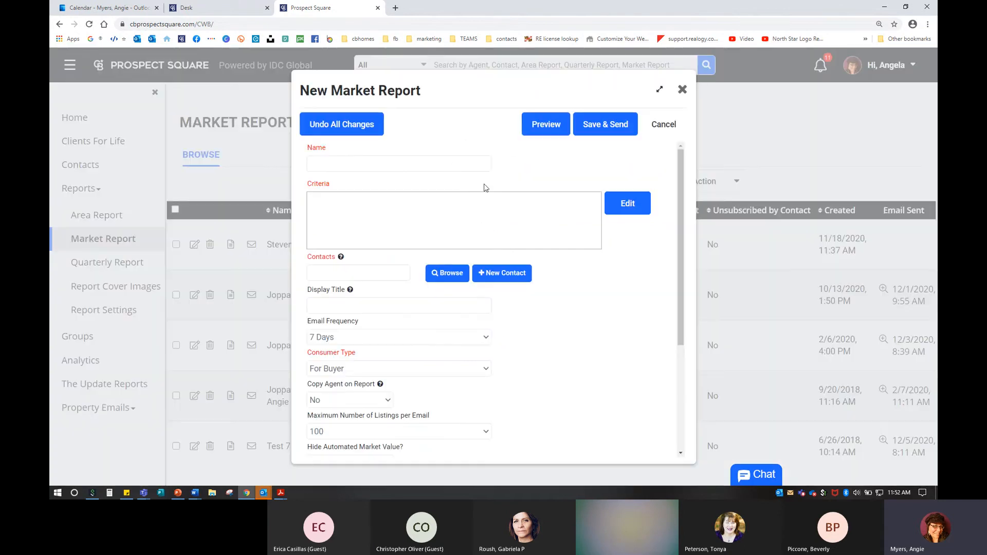
Step: Name the report 'Rumsey Island Market Report' and add the agent's own contact as recipient
click(352, 162)
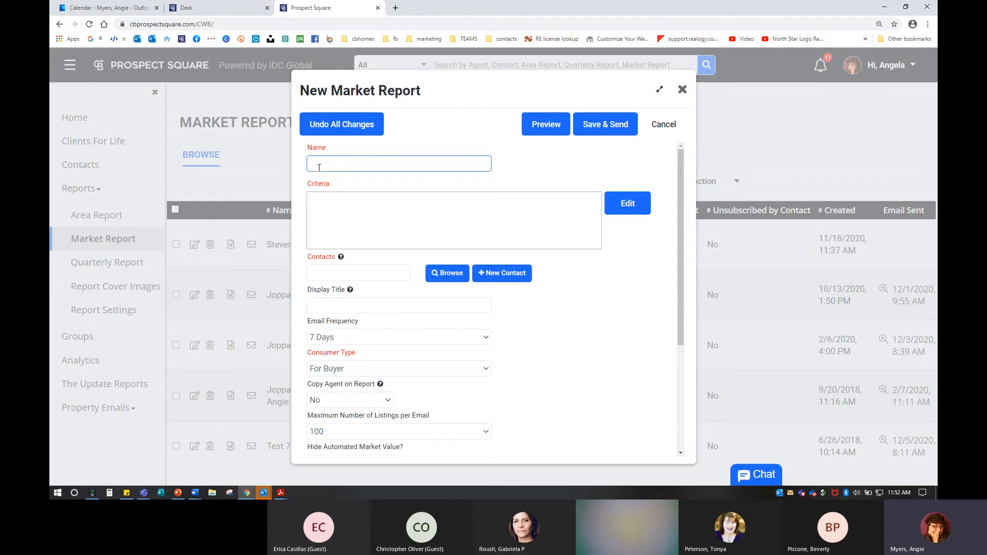
text(Rumsey Island Market Report)
click(350, 290)
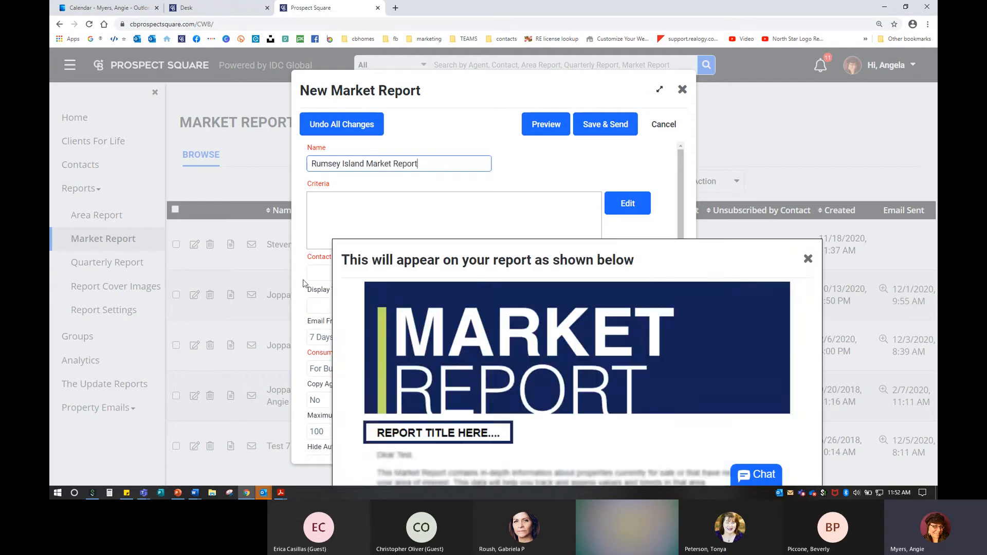
click(311, 274)
text(angi)
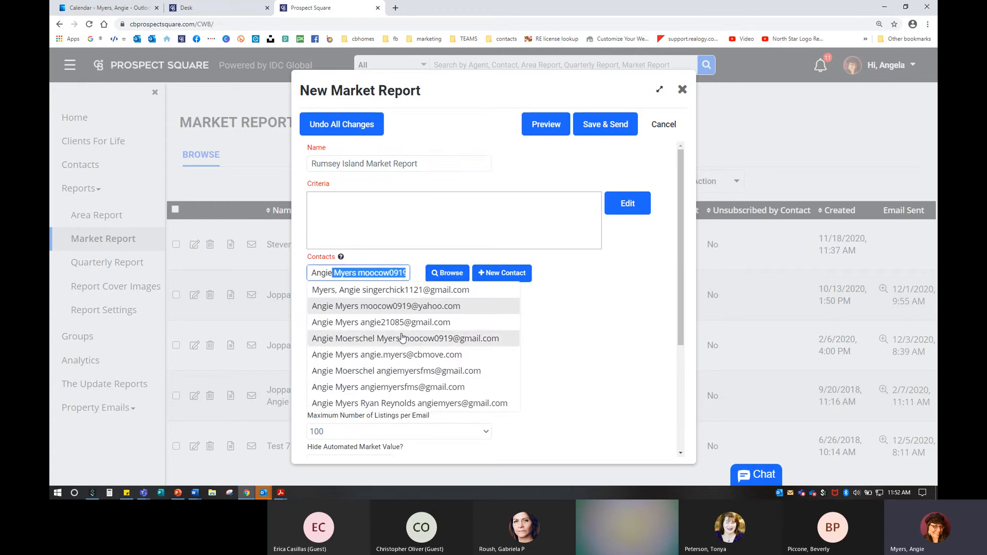
click(399, 356)
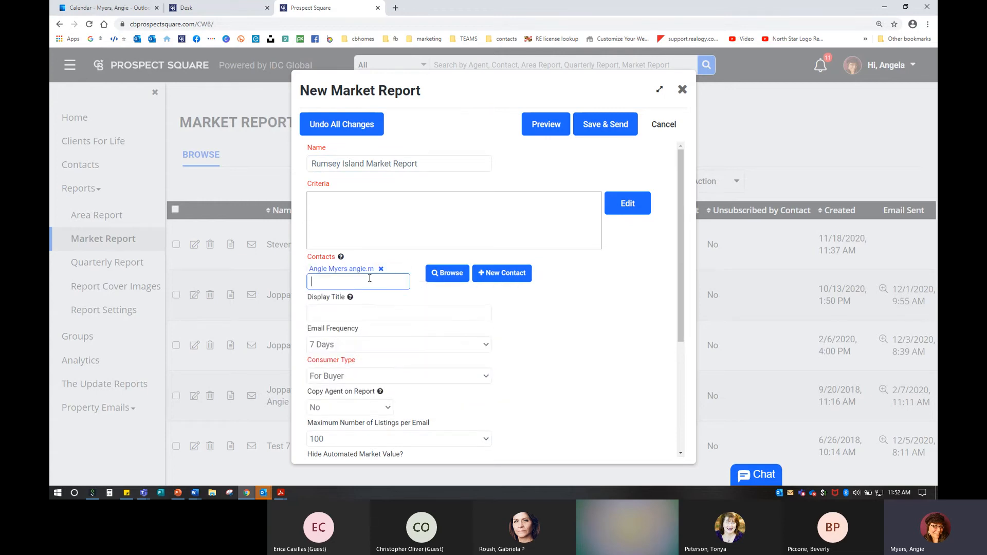
Step: Set the display title to 'Rumsey Island', dropping 'Market Report' from the end
click(336, 310)
text(R)
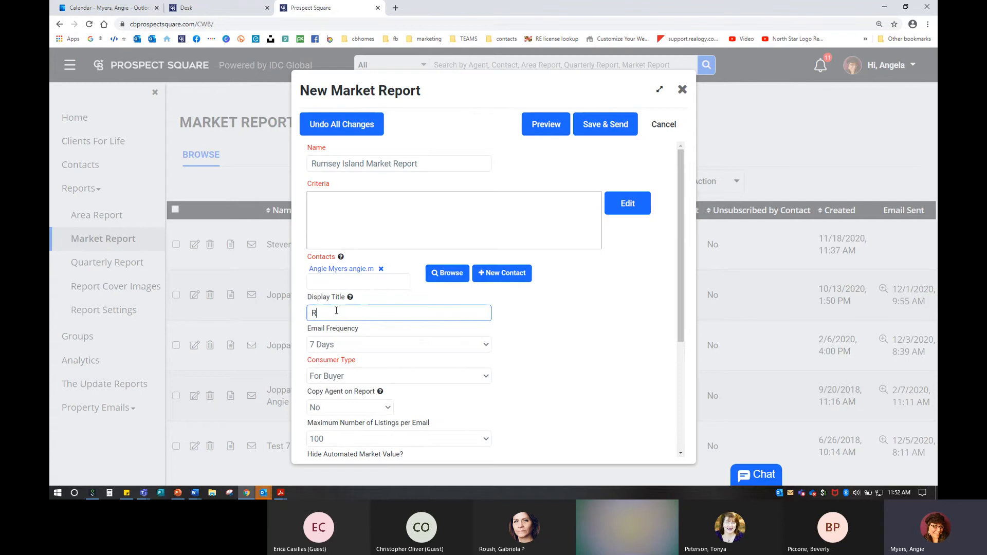
text(umsey Island Market Report)
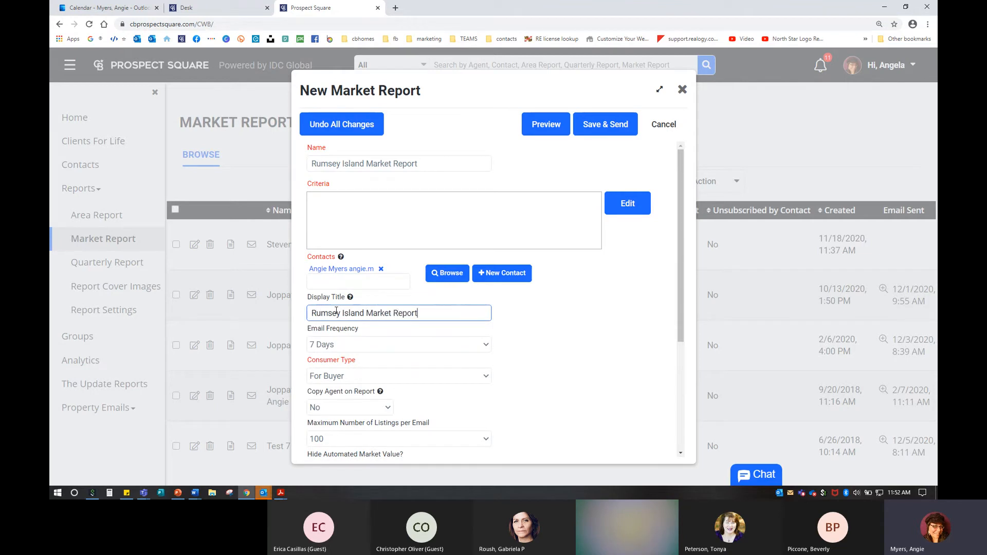
click(351, 298)
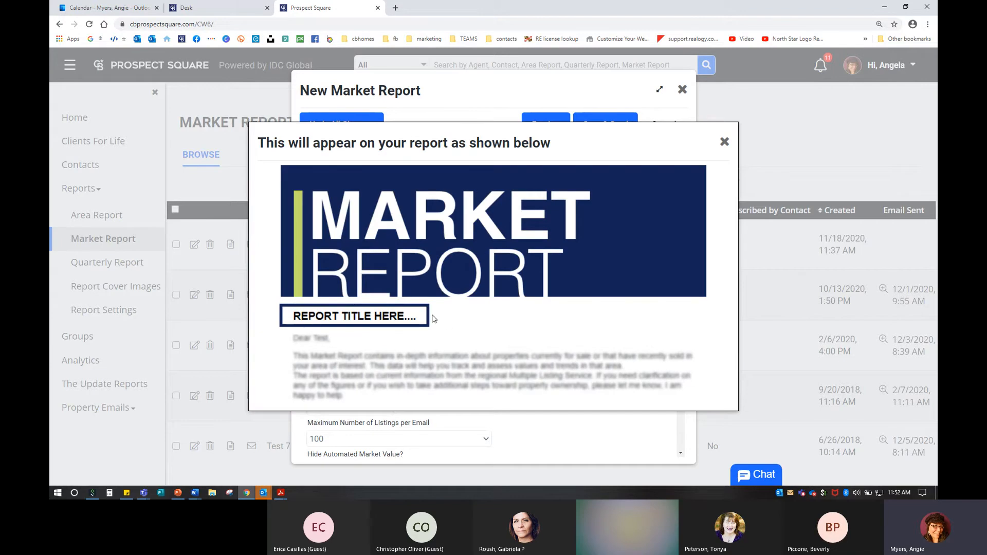
click(725, 142)
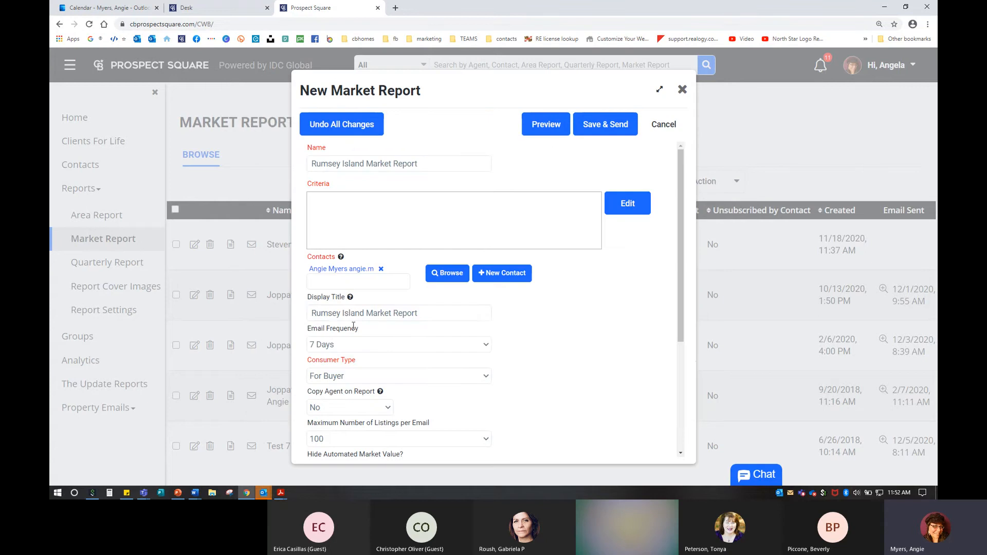
drag(365, 314, 472, 312)
key(BackSpace)
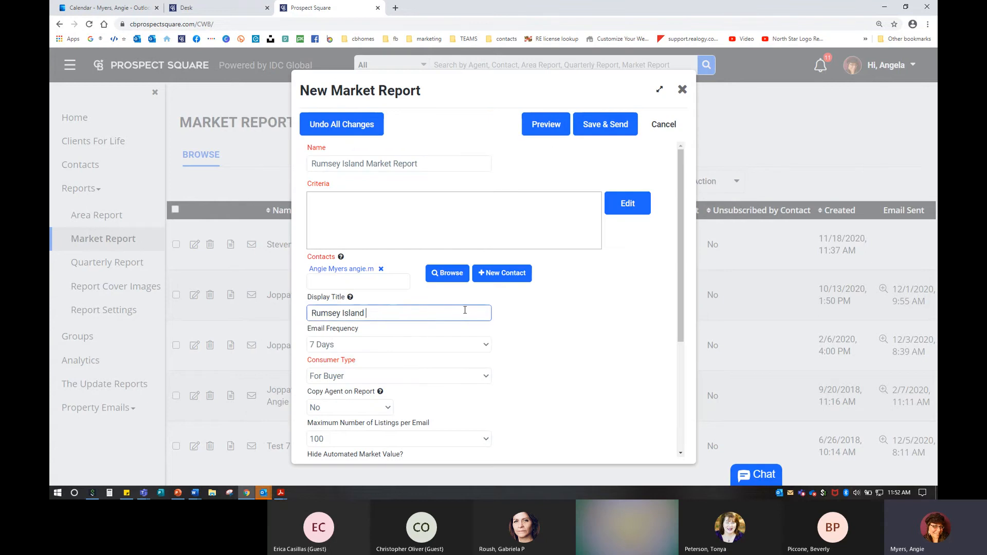
Step: Keep 7 Days frequency, For Buyer consumer type, agent copy off, and 100 listings per email
scroll(337, 347, down, 1)
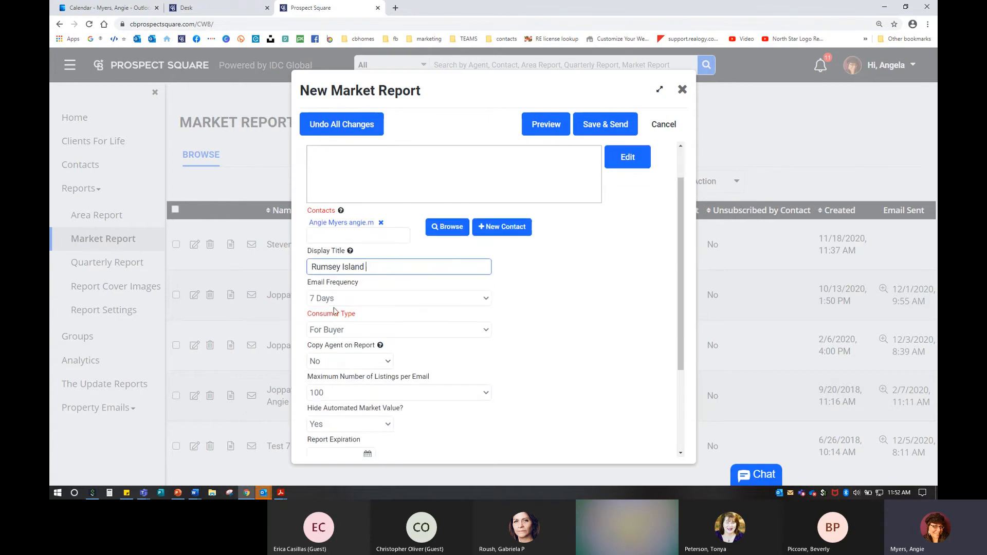
click(331, 301)
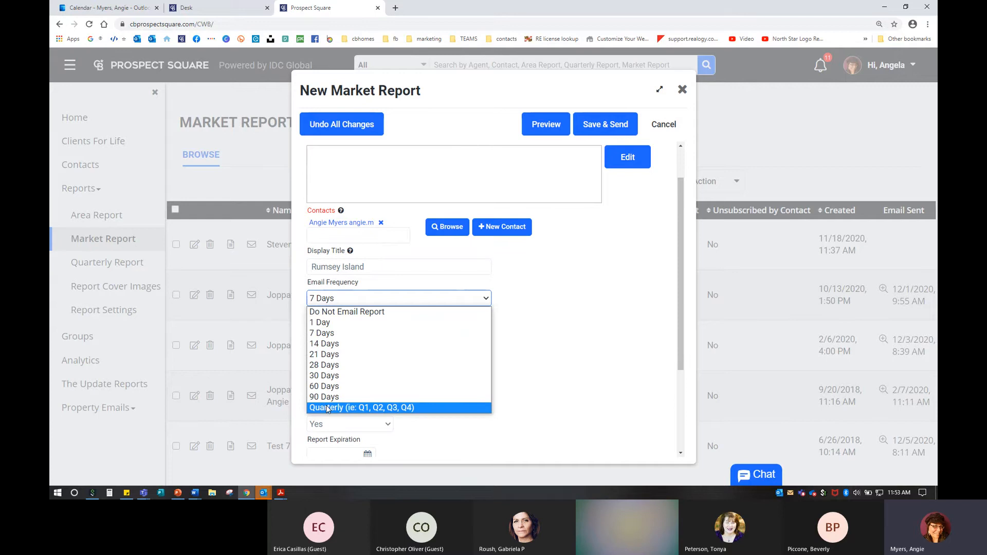
click(324, 337)
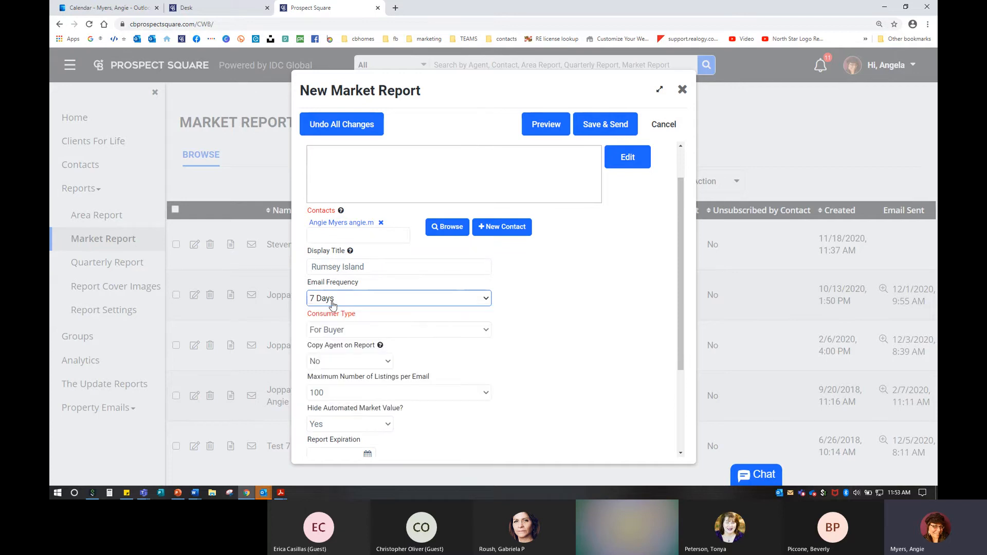
click(337, 288)
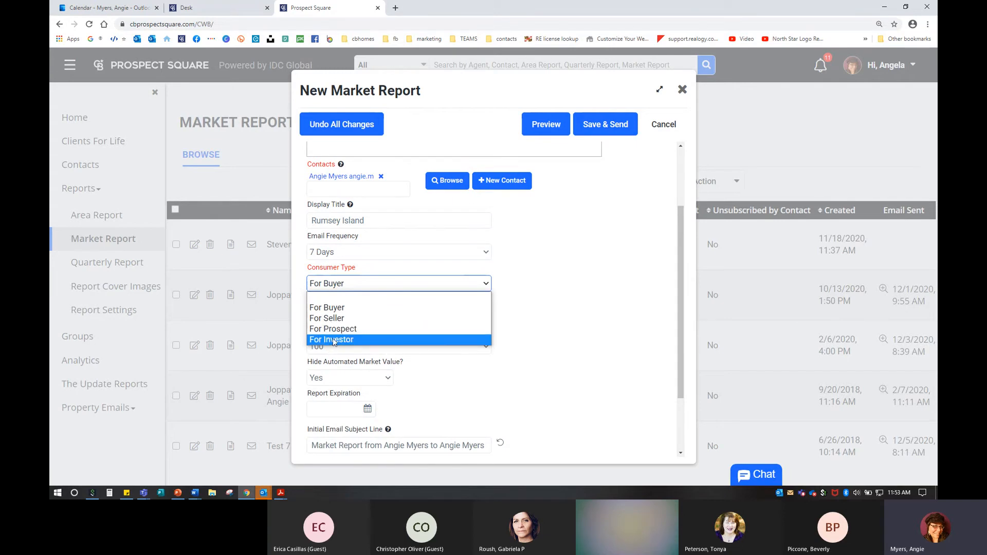
click(339, 310)
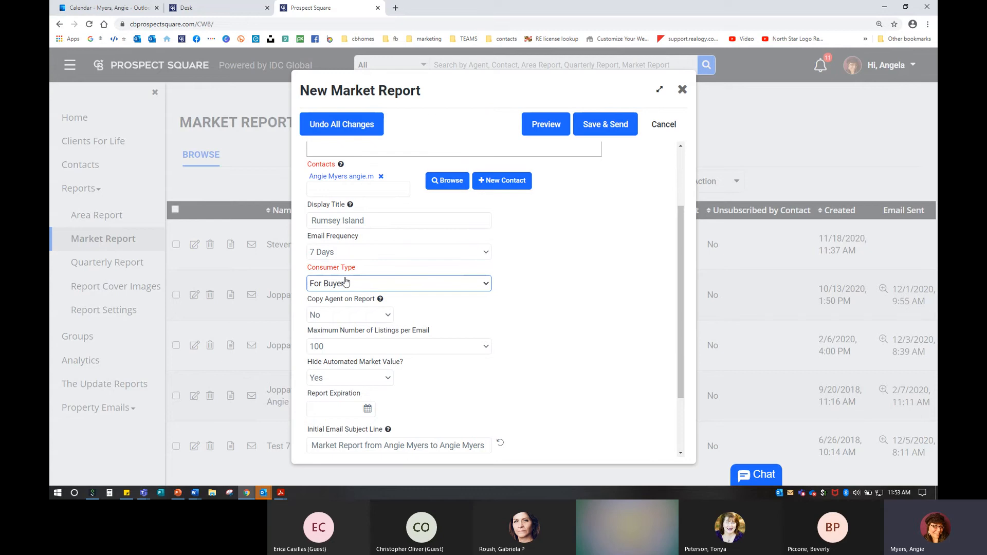
click(316, 319)
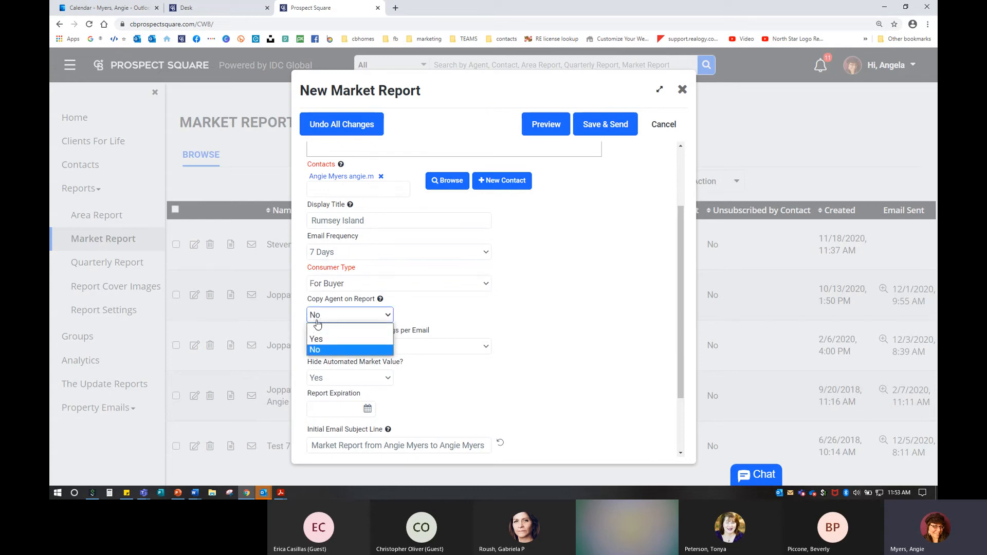
click(319, 351)
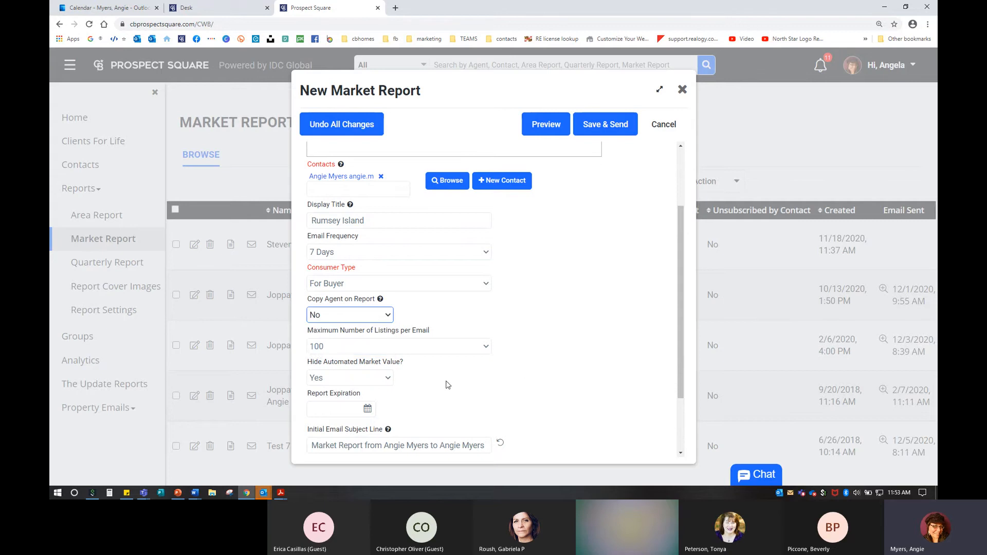
scroll(449, 386, down, 1)
click(348, 300)
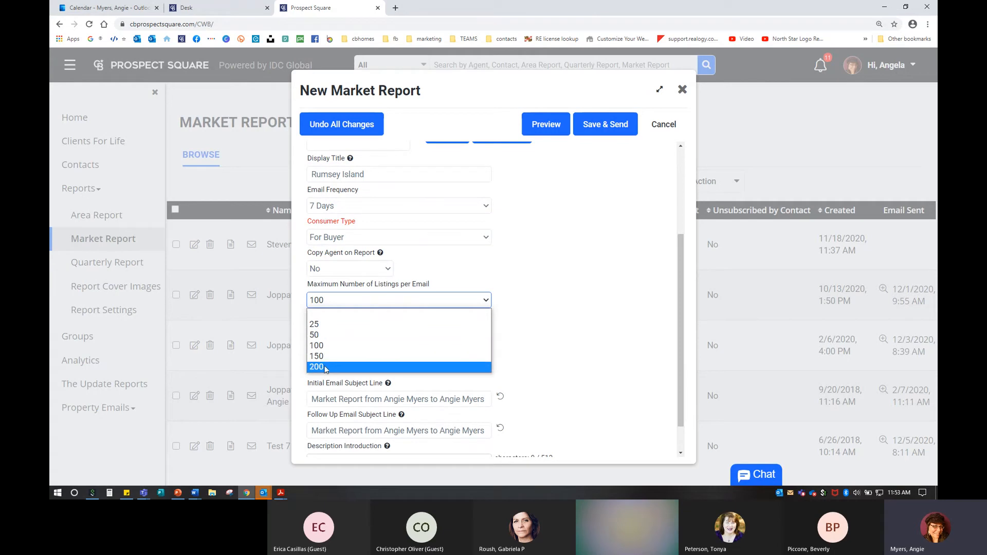
click(317, 346)
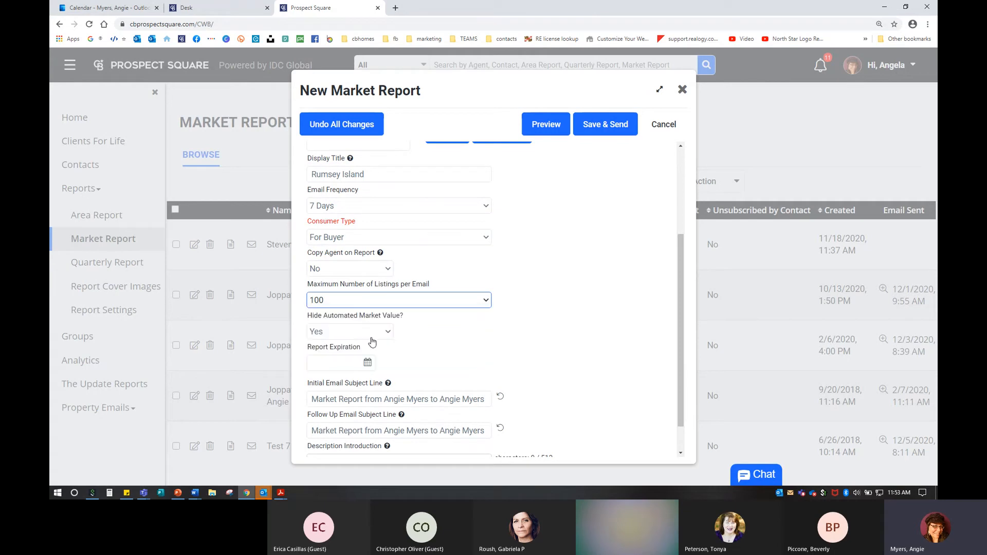
scroll(436, 349, down, 1)
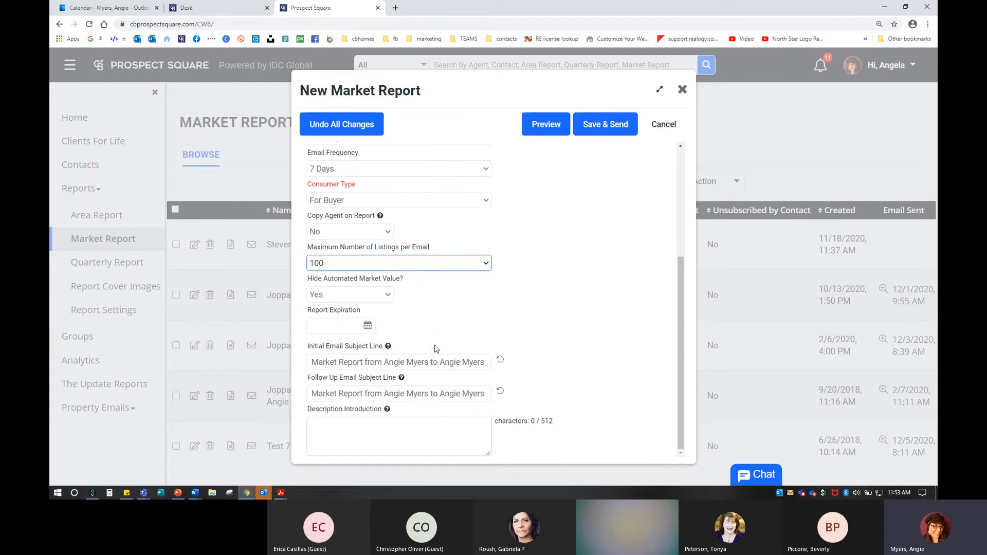
Step: Set the report expiration date to March 31, 2021
click(318, 330)
click(367, 325)
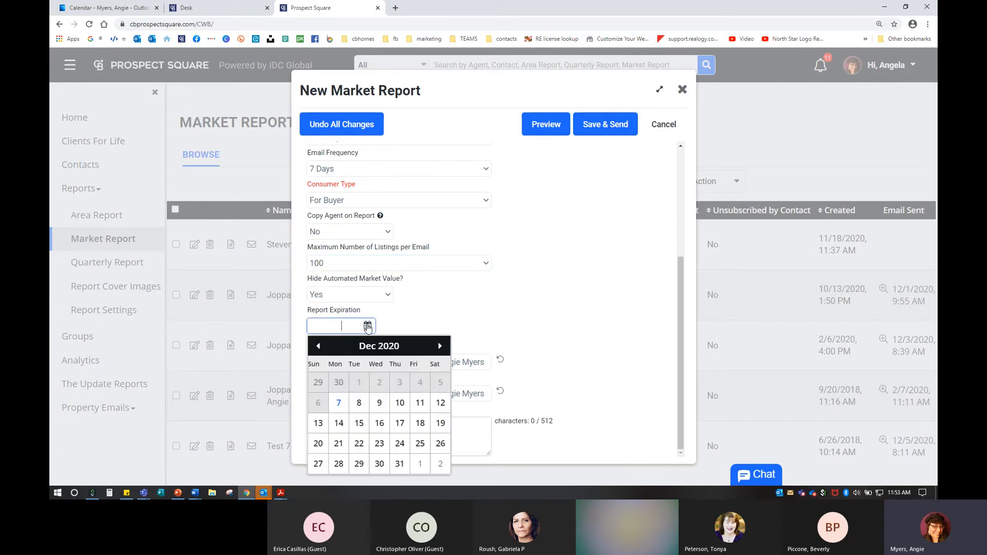
click(446, 348)
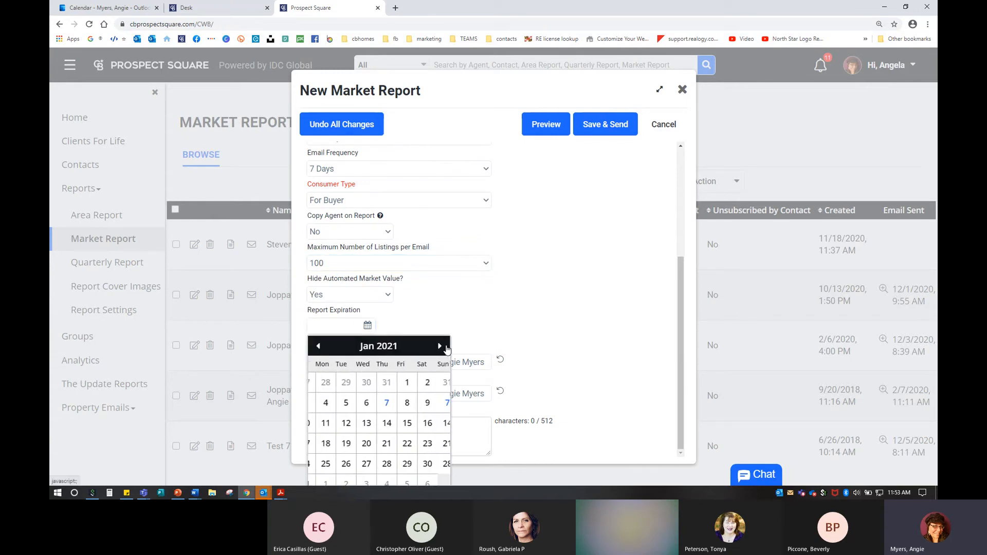
click(446, 349)
click(446, 349)
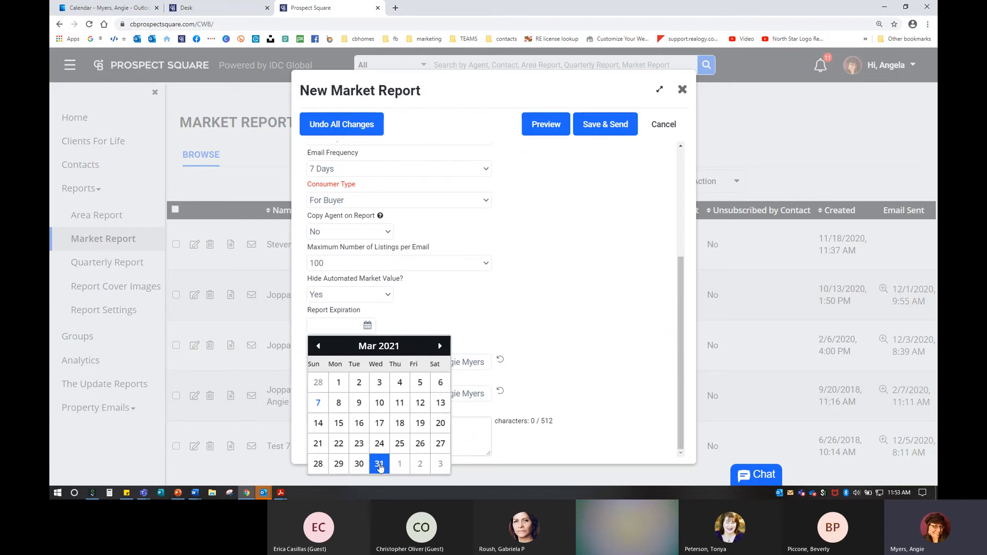
click(394, 464)
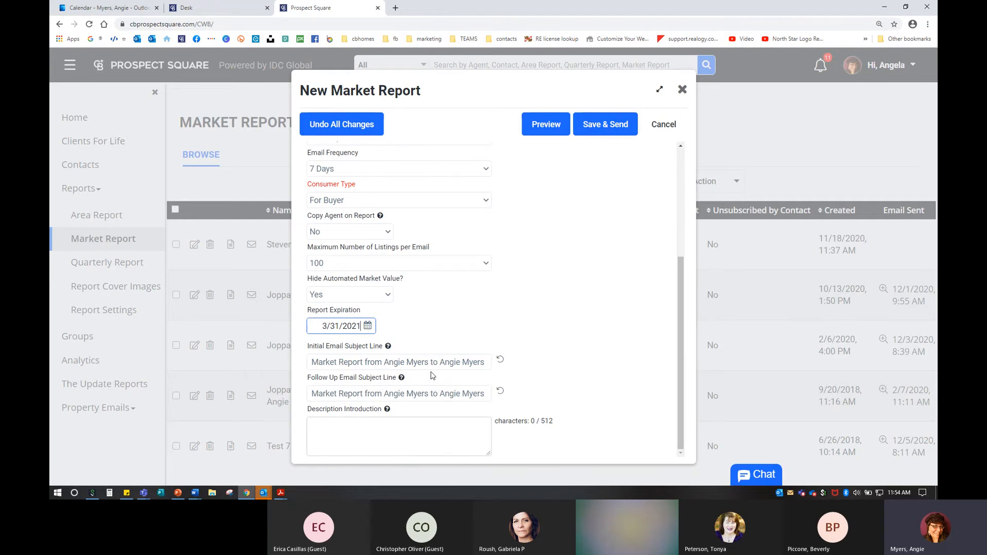
click(387, 409)
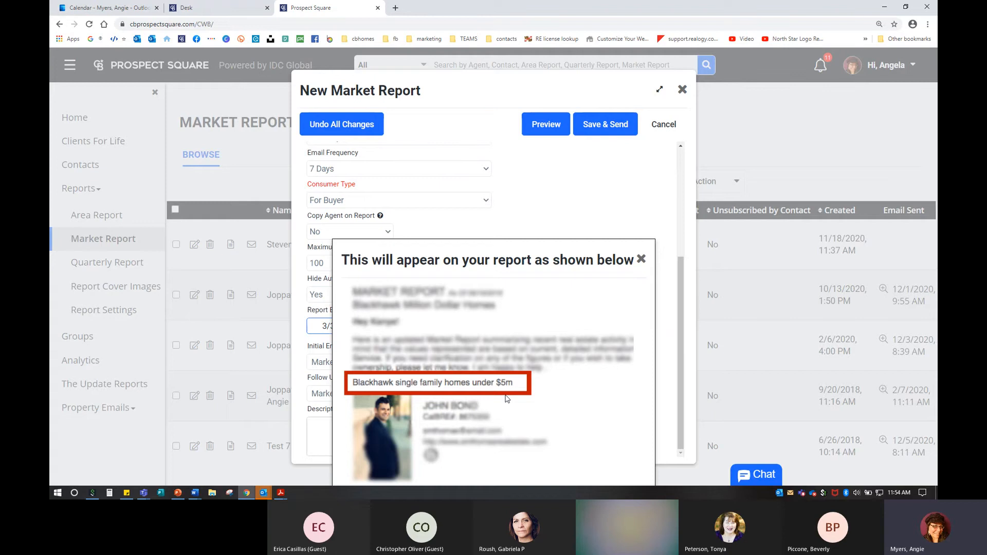
Step: Dismiss the report preview popup and scroll back to the top of the form
click(560, 218)
click(350, 451)
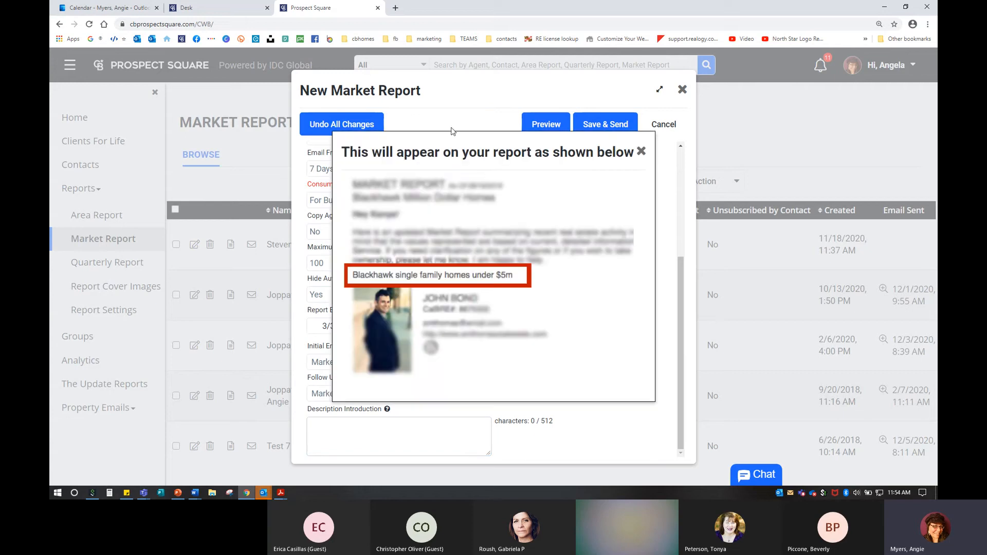
scroll(506, 202, up, 4)
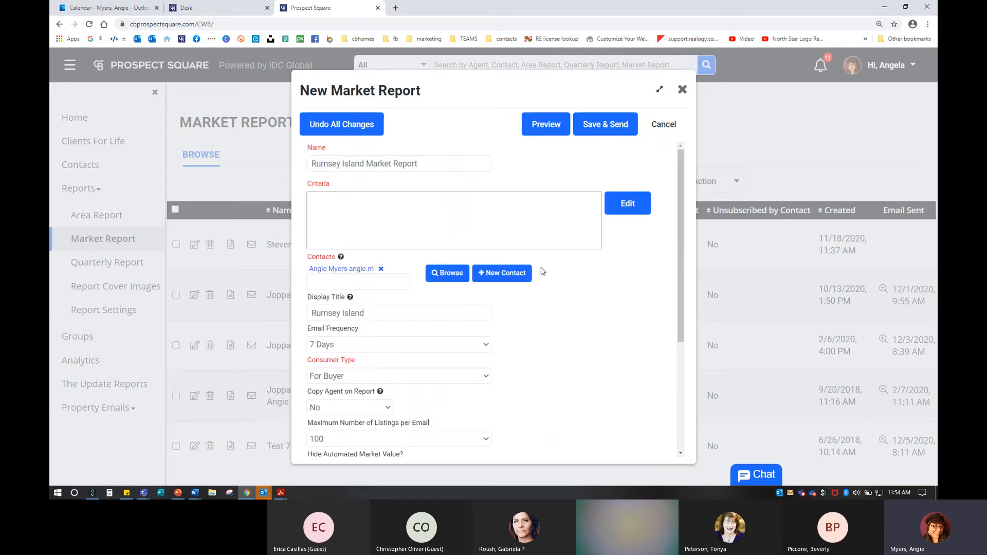
Step: Open the report's search criteria editor, zoomed in and expanded to full page
click(631, 203)
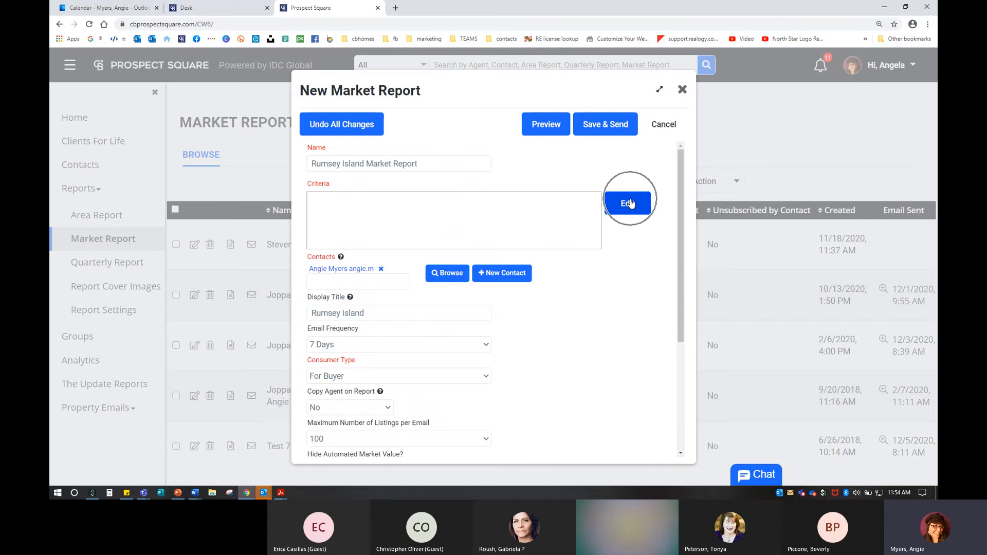
click(630, 203)
click(514, 276)
click(516, 273)
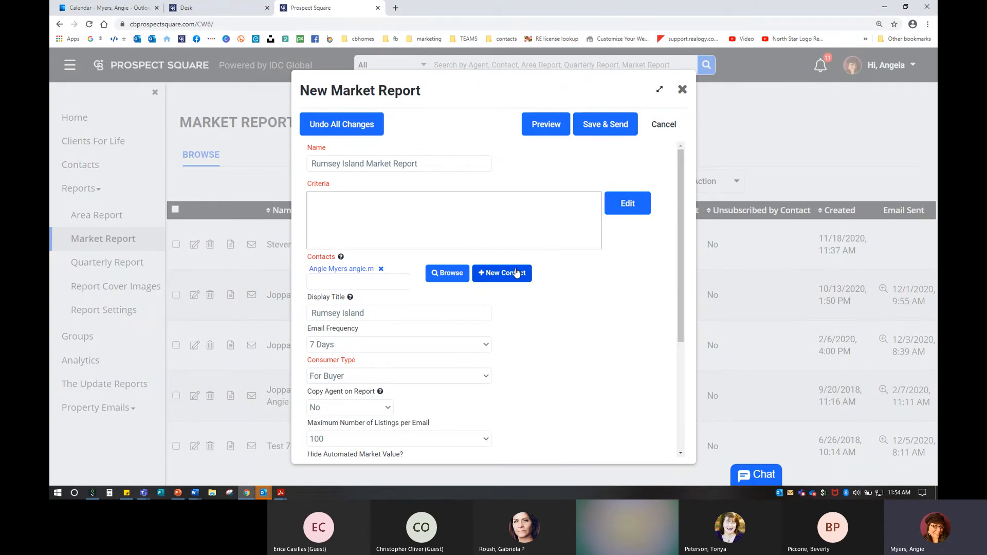
click(513, 273)
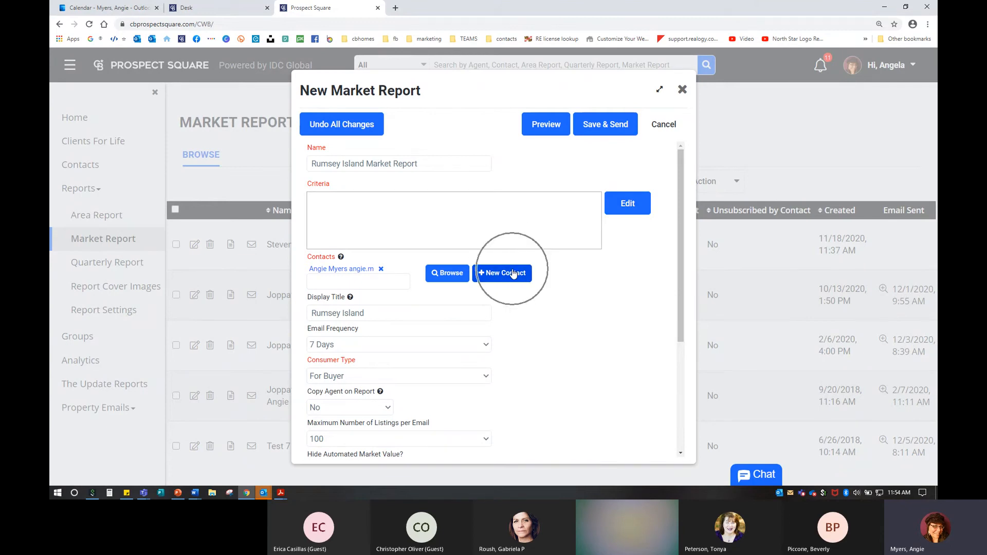
click(514, 273)
click(514, 273)
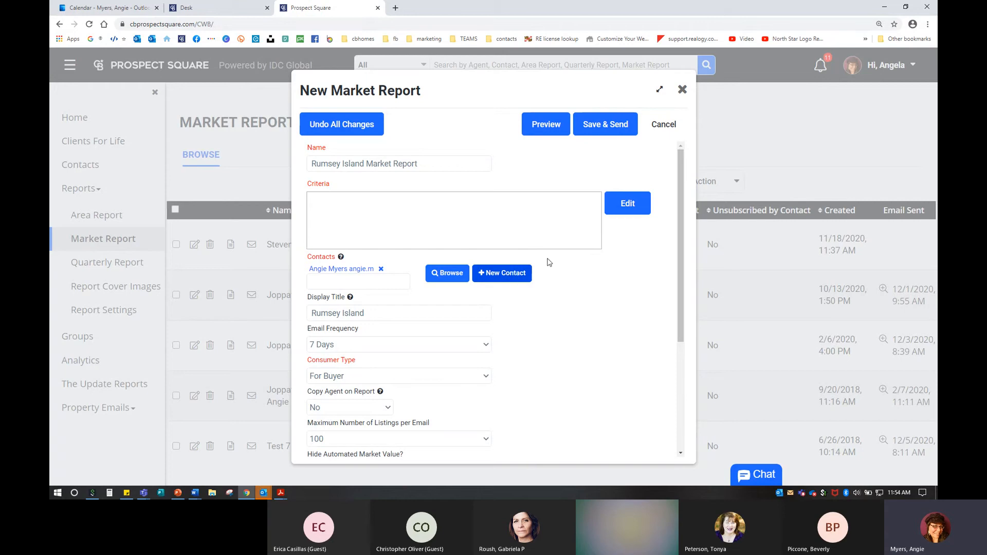
click(630, 205)
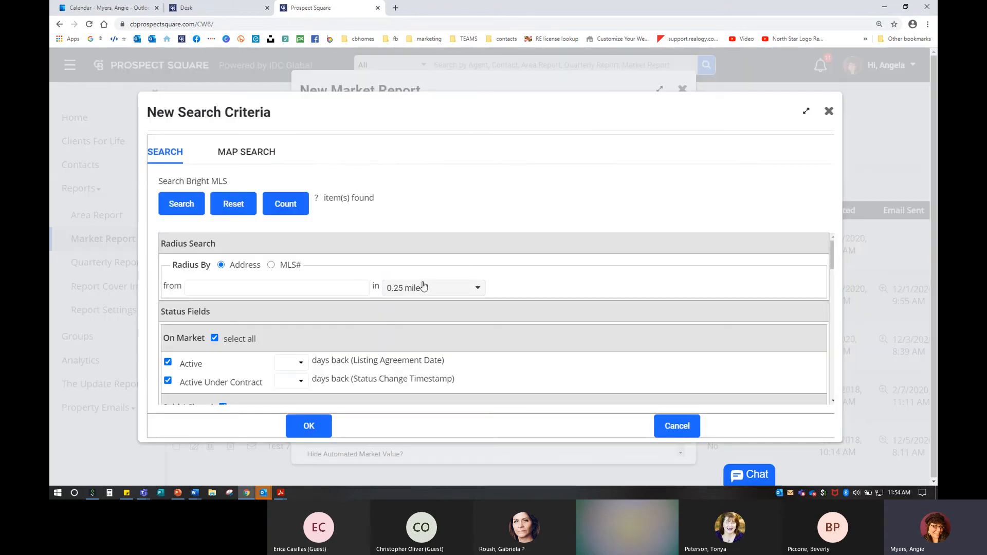
click(806, 112)
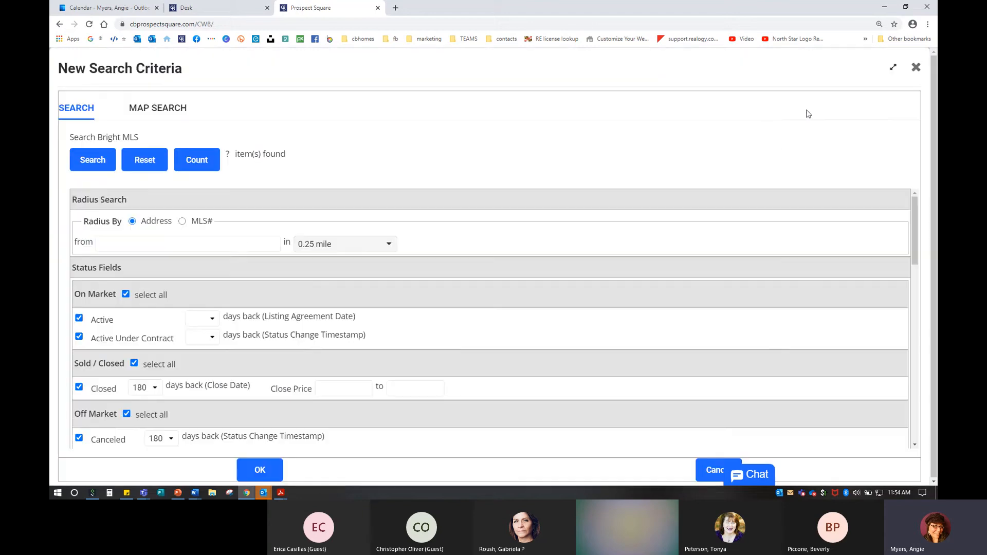
key(ctrl+plus)
key(ctrl+plus)
key(ctrl+plus)
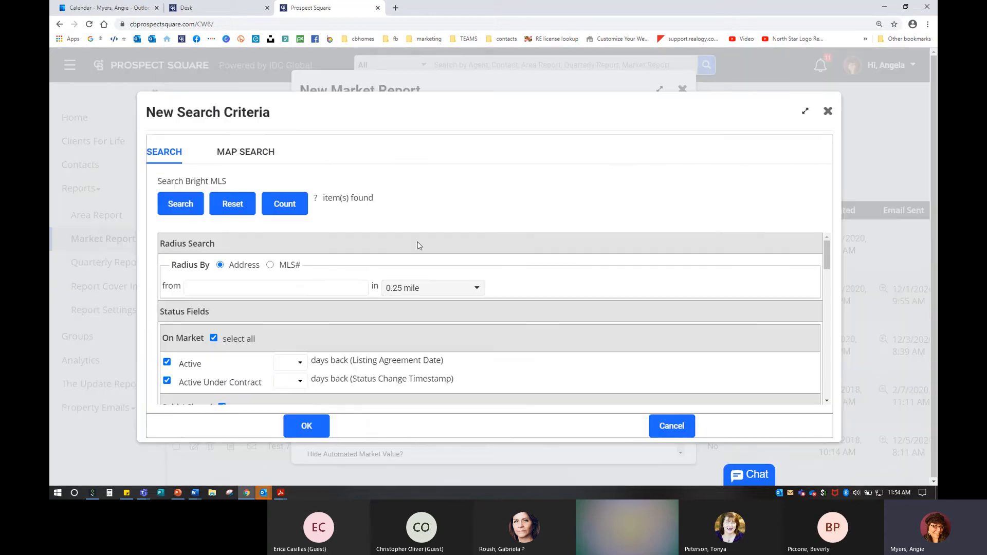
click(799, 114)
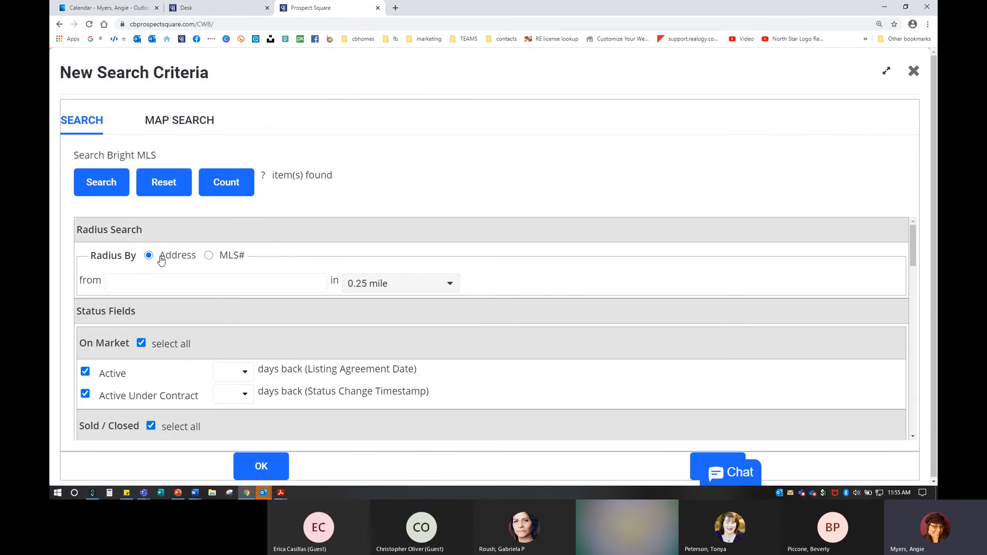
Step: Set the radius search distance to 5 miles
click(143, 284)
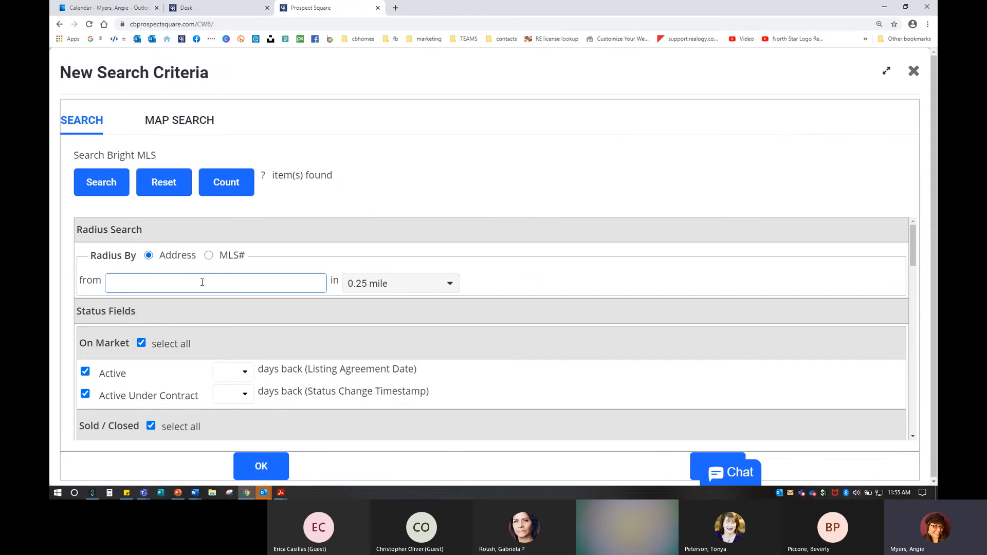
click(403, 283)
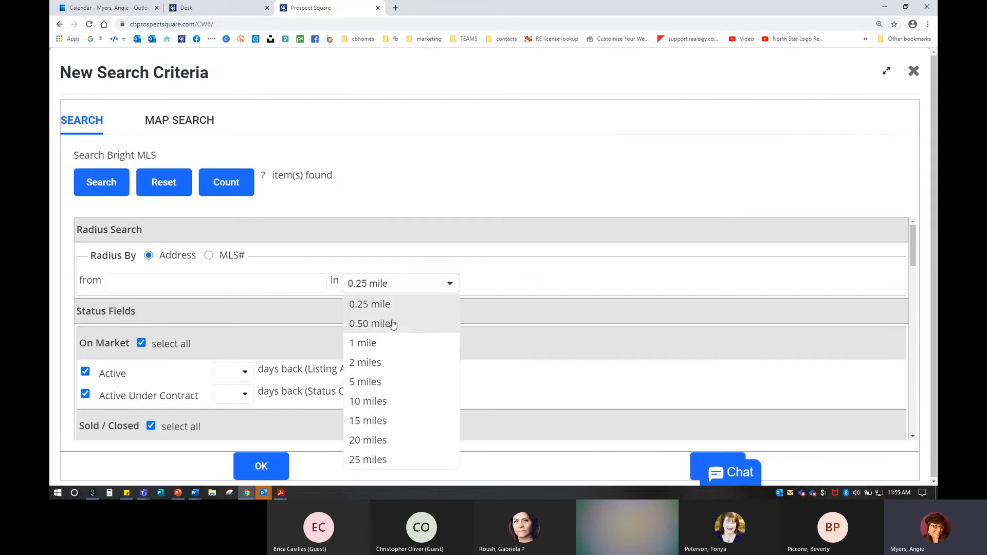
click(392, 325)
click(129, 280)
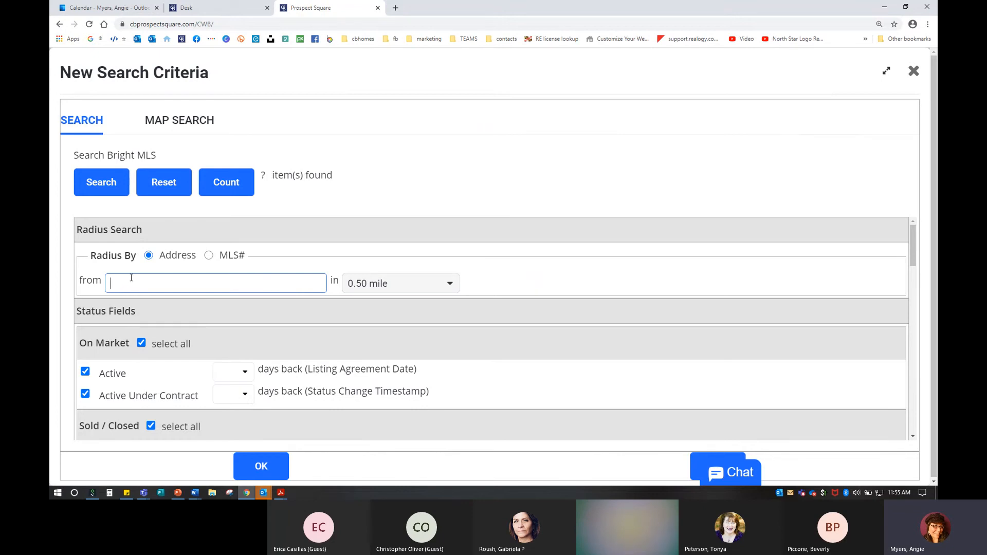
click(359, 284)
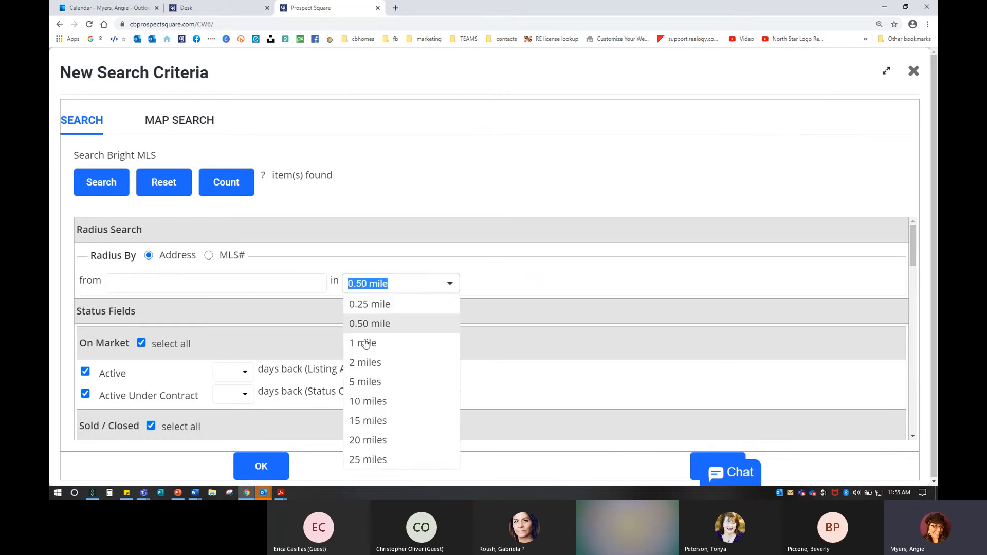
click(363, 383)
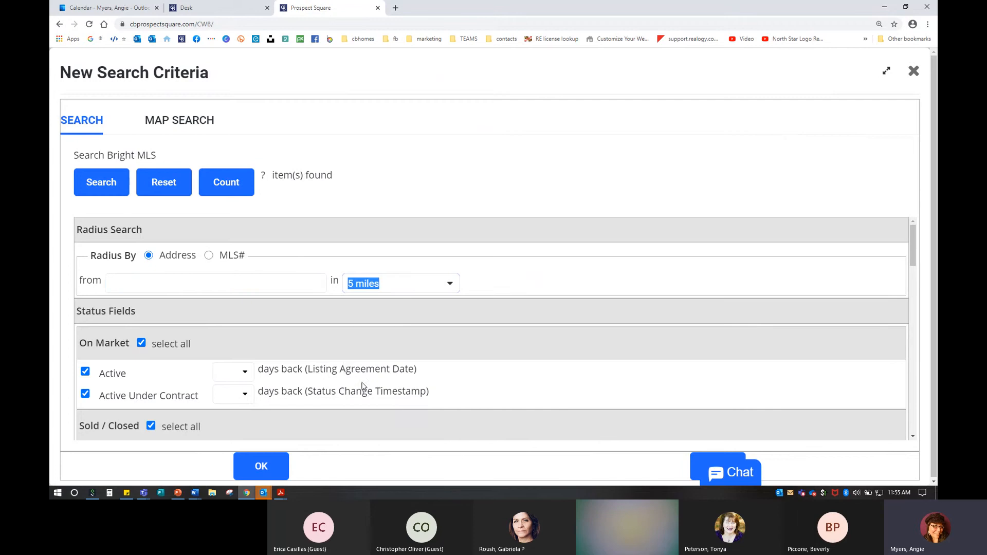
click(137, 282)
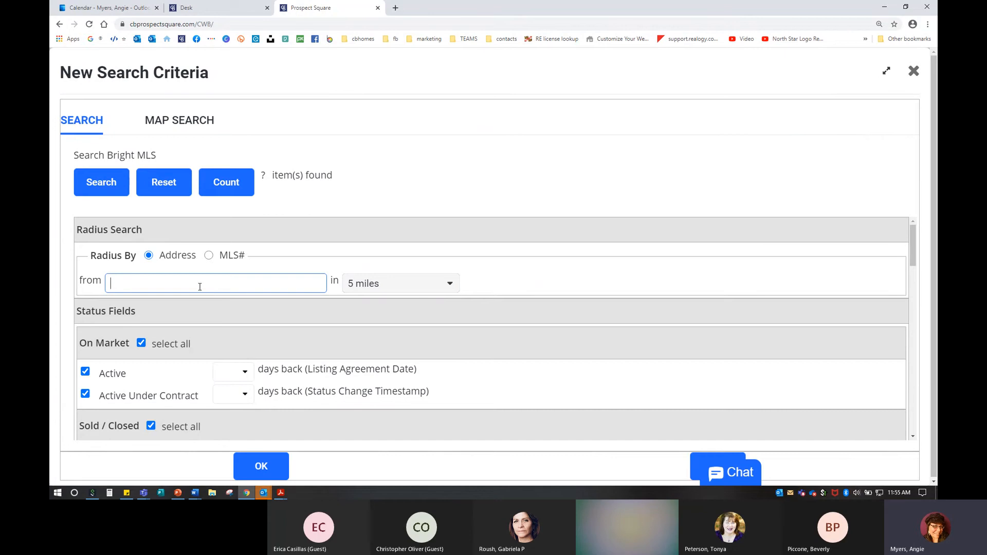
Step: Limit Active, Active Under Contract and Closed listings to 90 days back
scroll(169, 308, down, 1)
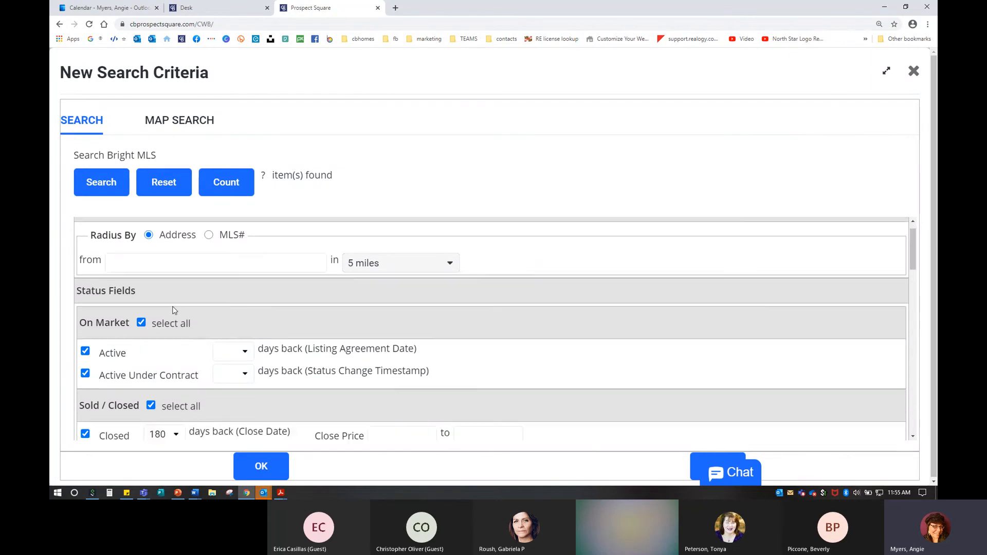
scroll(184, 332, down, 1)
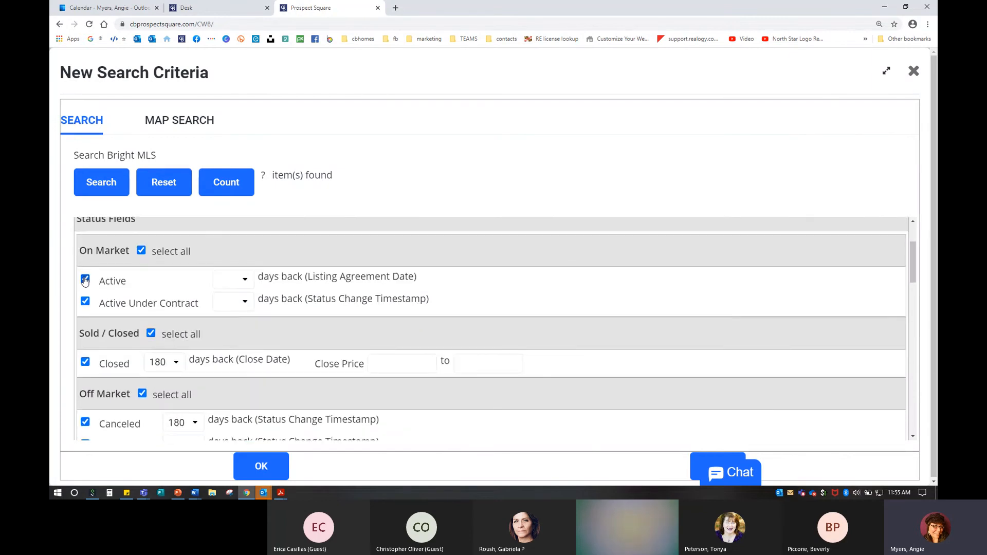
click(240, 286)
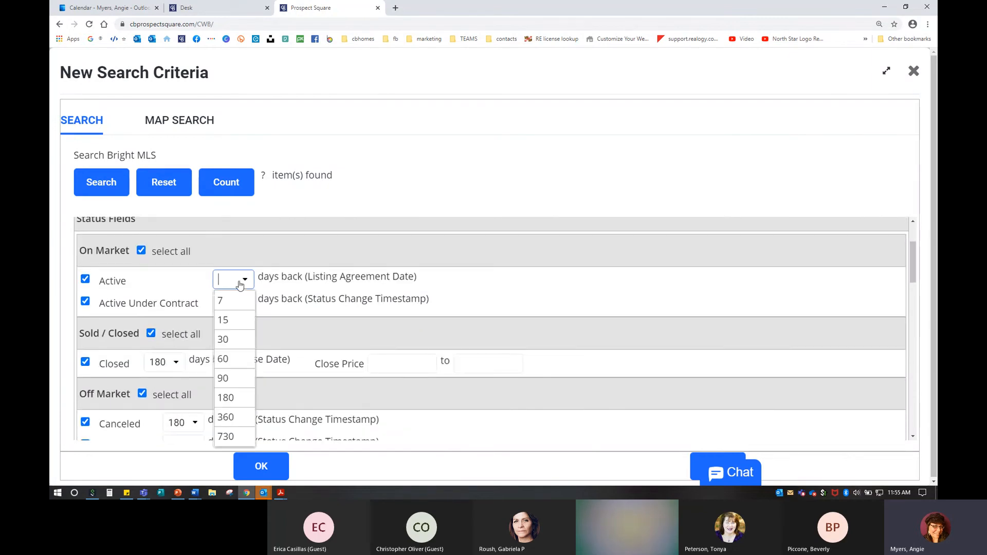
click(225, 379)
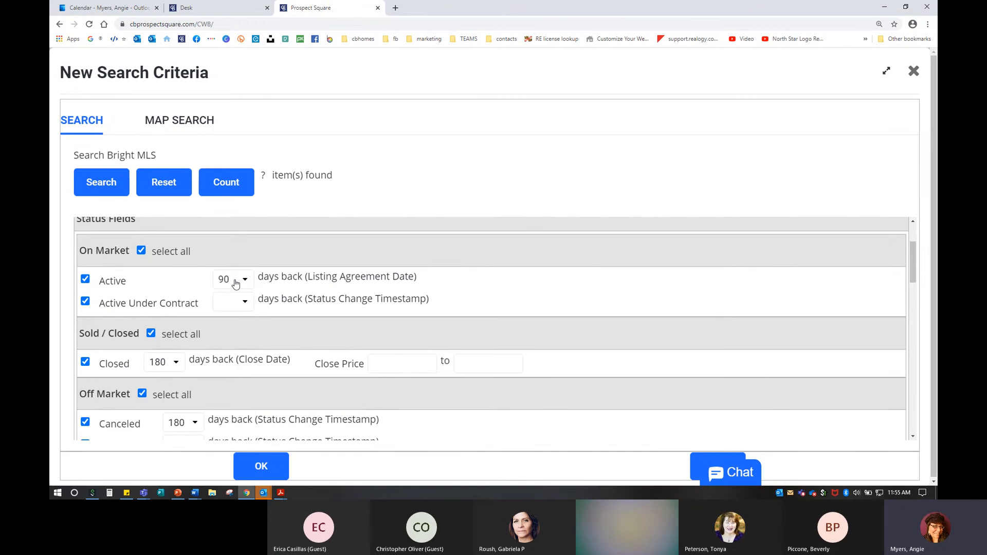
click(228, 304)
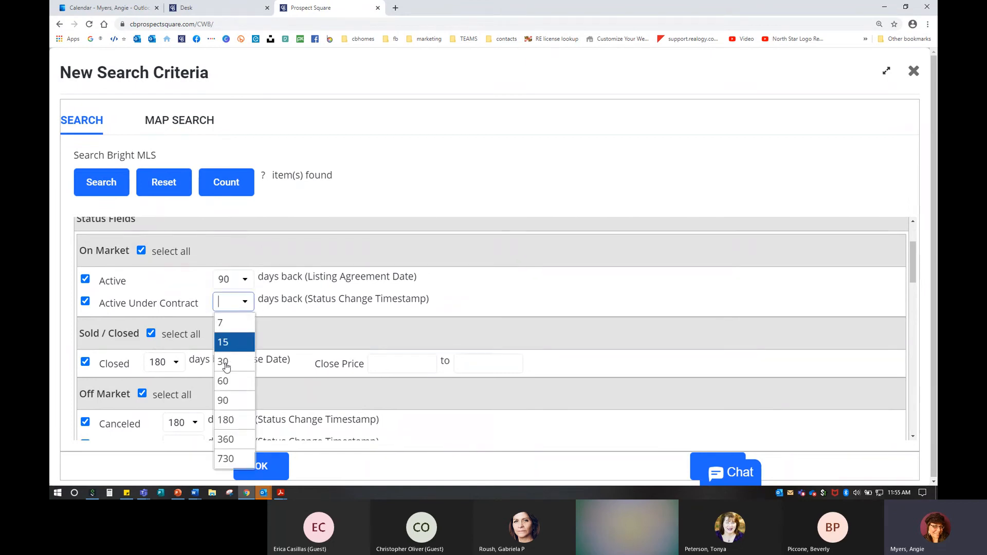
click(223, 400)
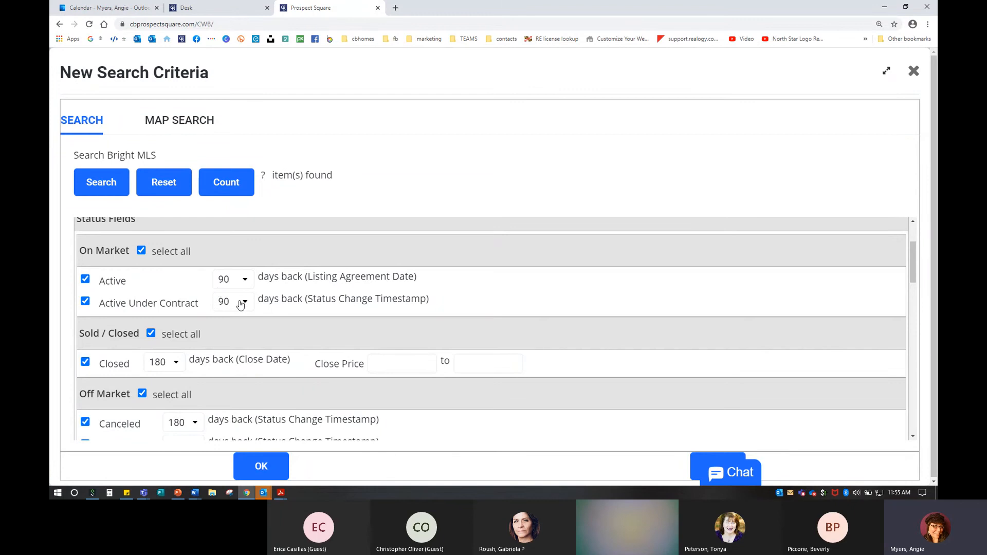
scroll(240, 304, down, 2)
click(162, 274)
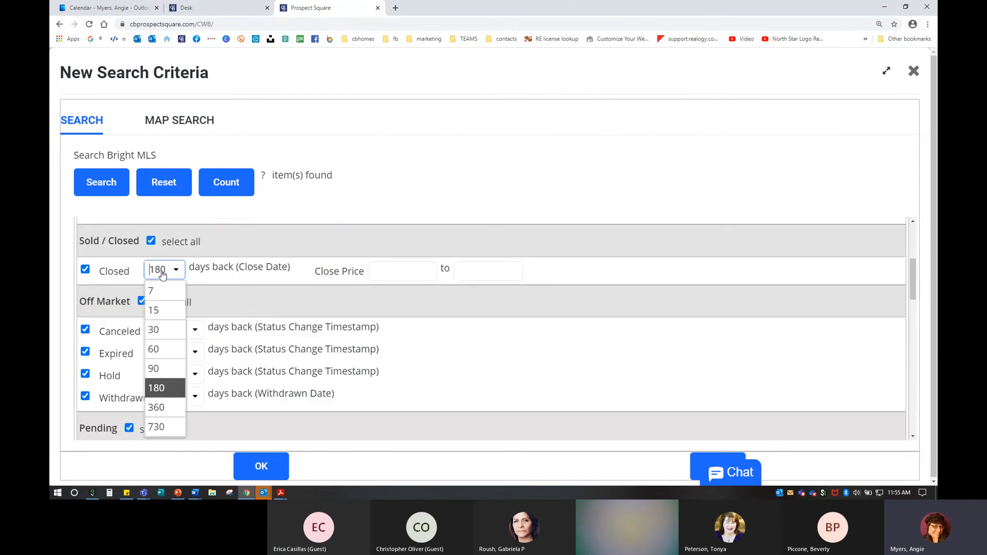
click(163, 369)
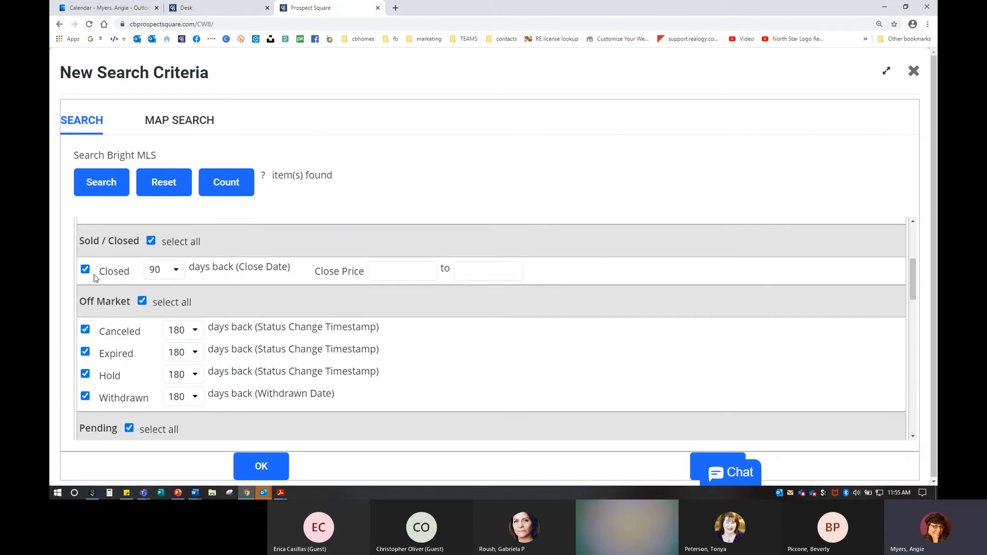
Step: Exclude Canceled, Expired, Hold and Withdrawn listings from the search
click(85, 330)
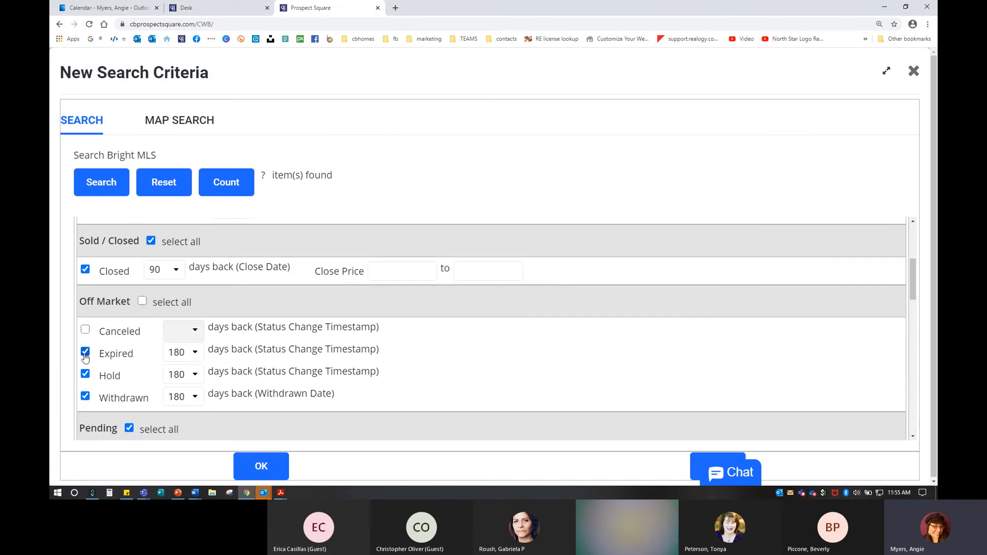
click(85, 352)
click(85, 375)
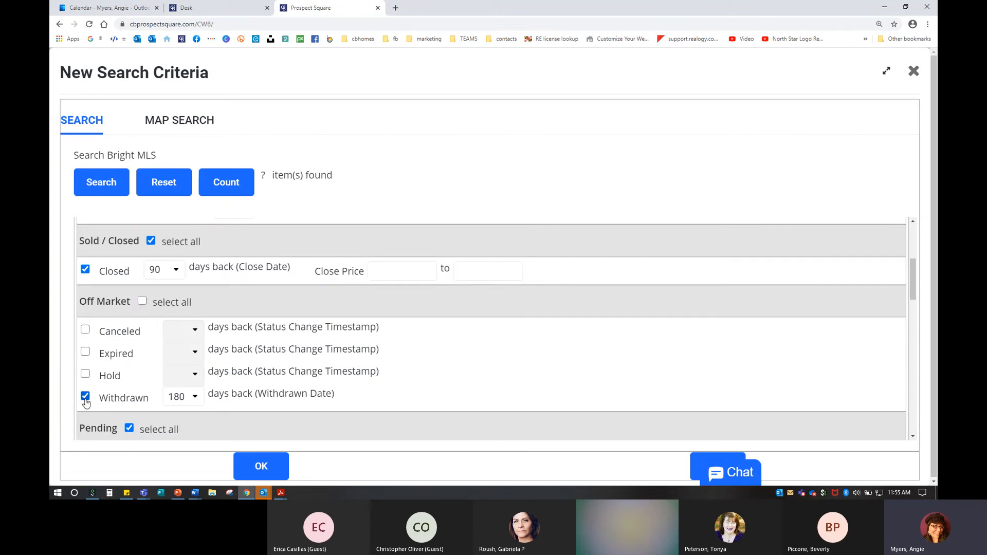
click(85, 397)
Step: Keep Pending listings limited to 90 days back
scroll(209, 386, down, 2)
scroll(210, 386, down, 1)
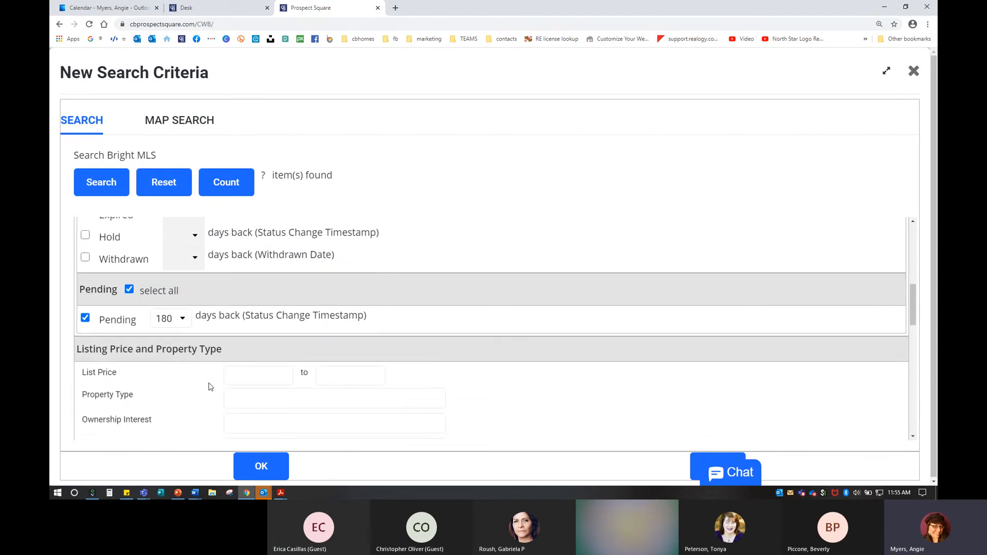
scroll(210, 385, up, 2)
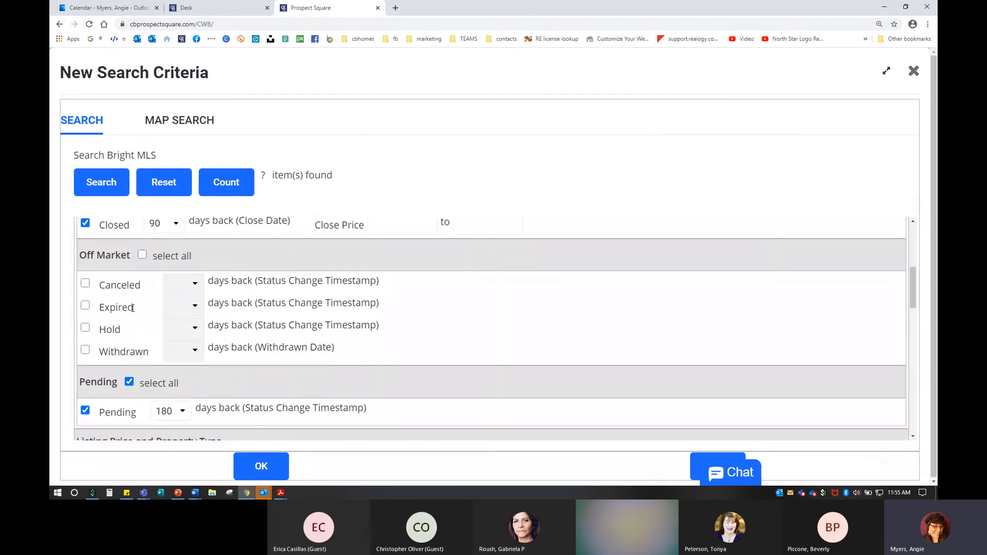
key(ctrl)
click(171, 417)
click(177, 335)
scroll(181, 381, down, 1)
click(180, 372)
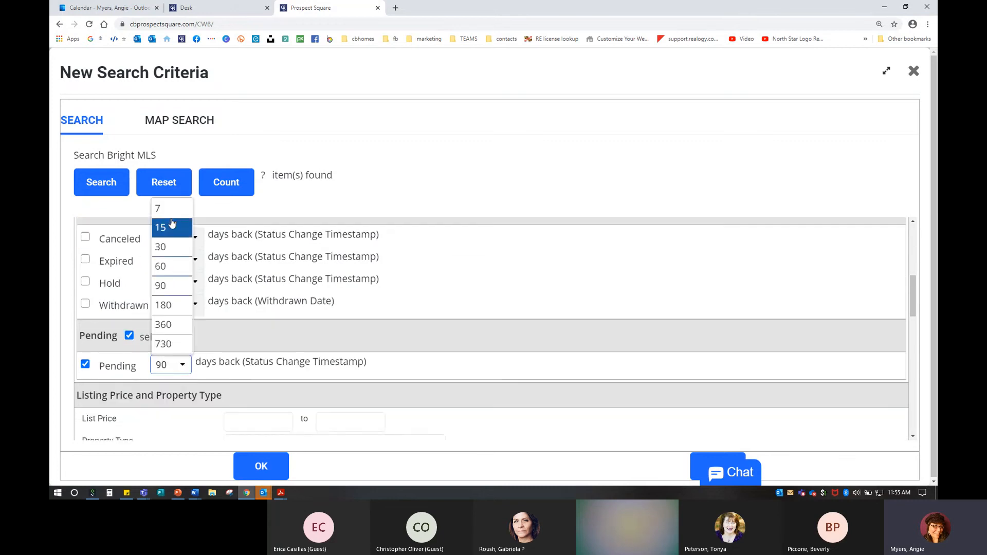
click(430, 272)
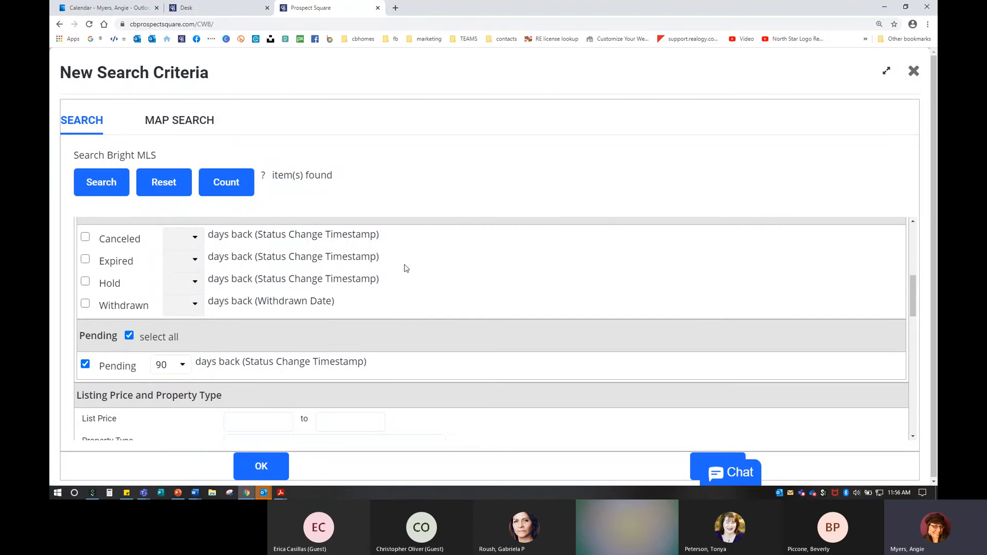
Step: Enter 0 as the minimum list price and 100000 as the maximum
scroll(170, 350, down, 3)
click(273, 281)
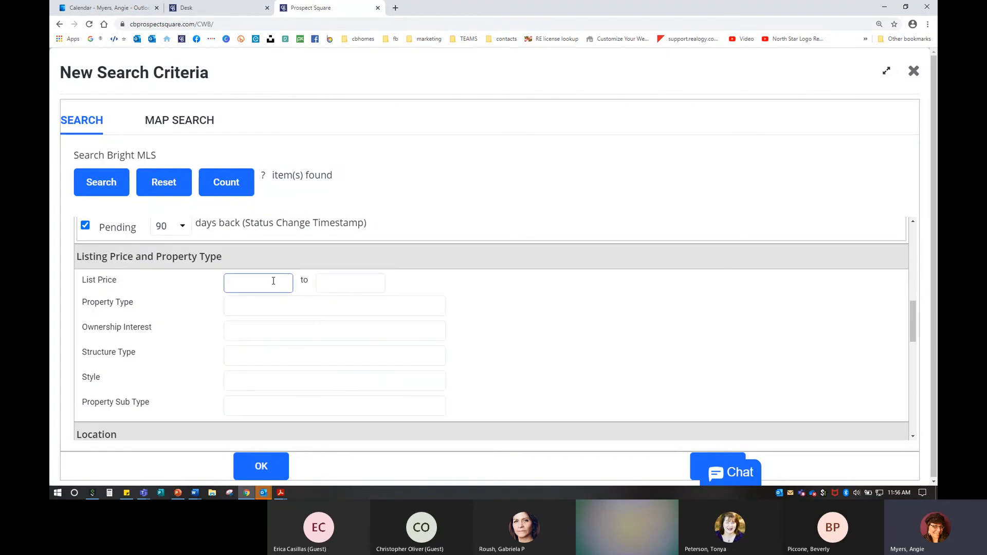
text(0)
click(356, 285)
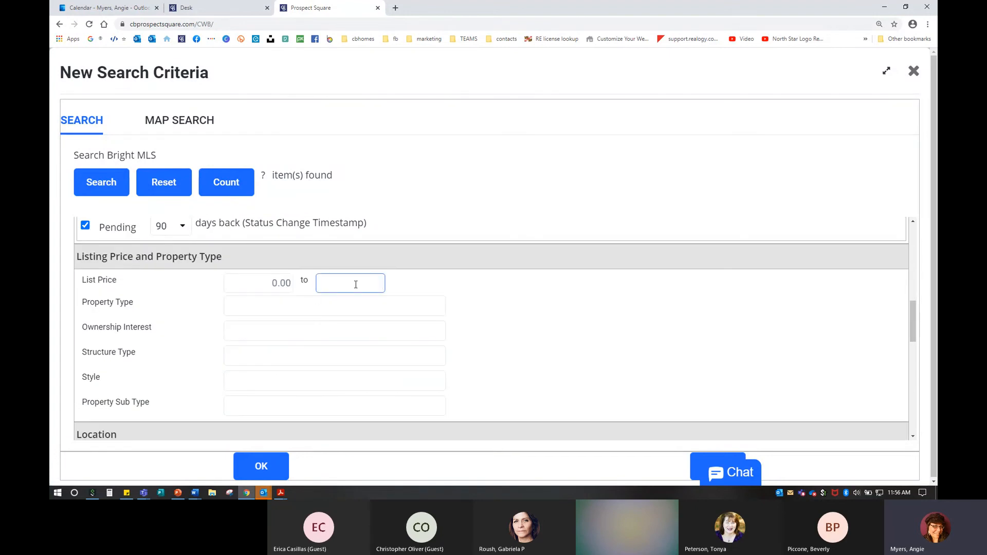
text(100000)
double_click(356, 284)
Step: Change the maximum price to 500000, restrict to Residential, and count 117575 matching listings
text(500000)
click(235, 323)
scroll(235, 323, down, 2)
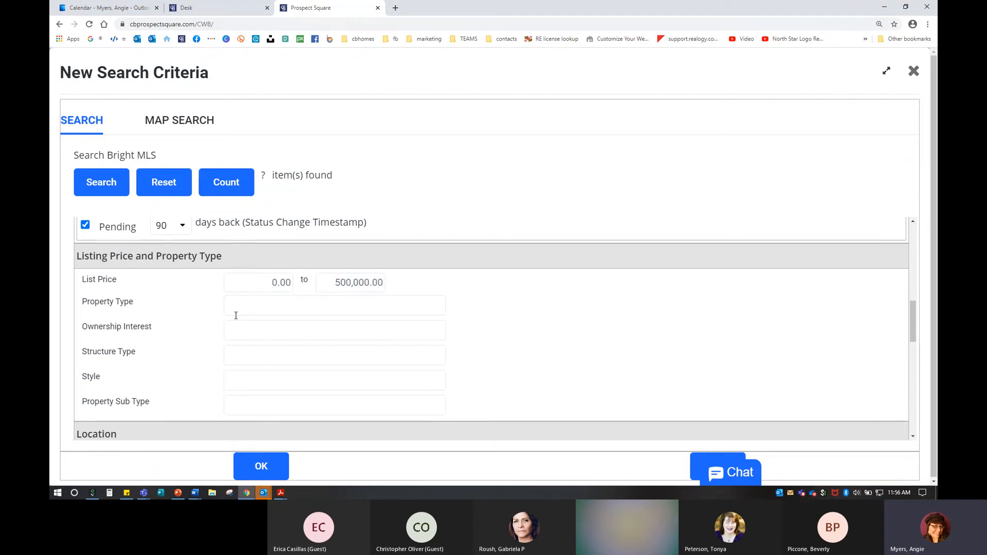
scroll(236, 332, up, 1)
scroll(237, 335, up, 1)
click(240, 260)
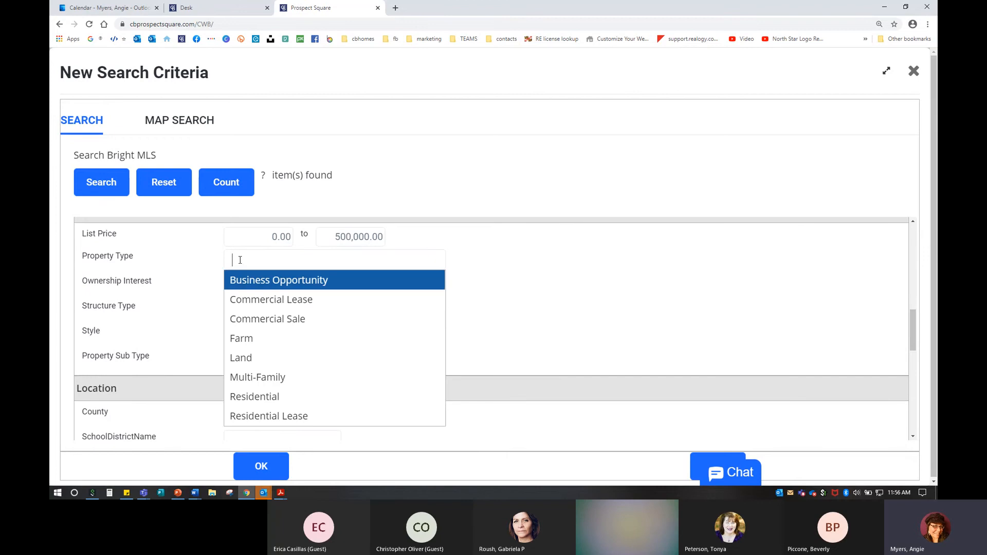
click(243, 397)
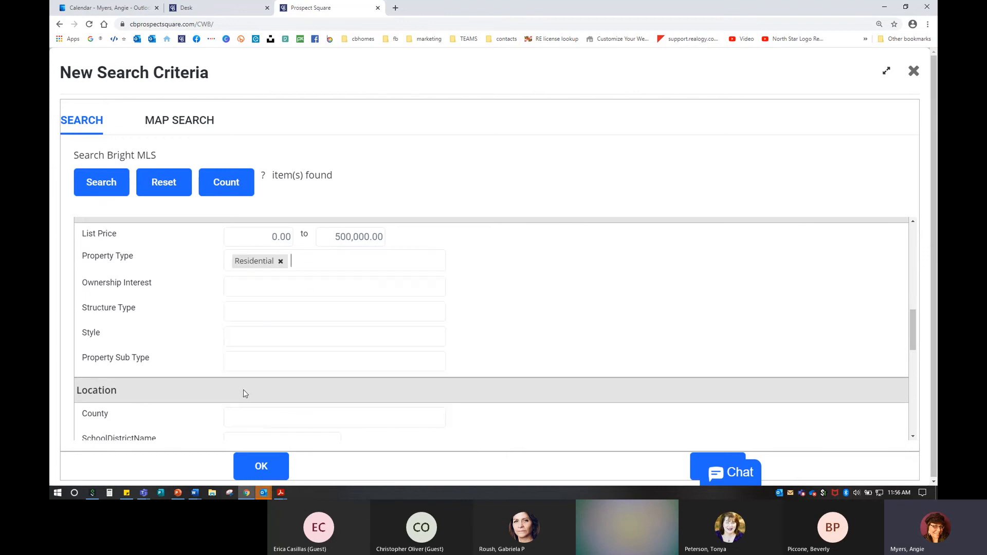
click(229, 183)
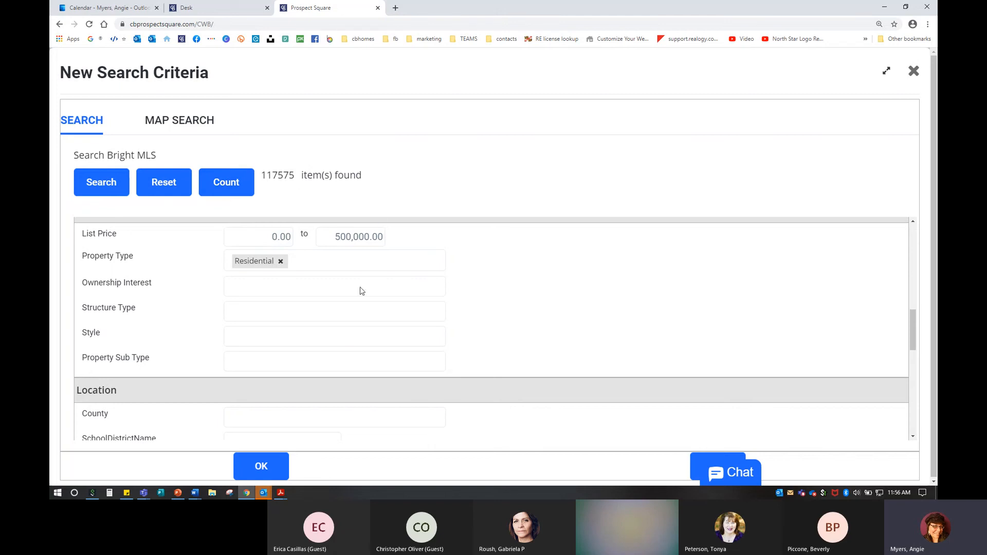
scroll(346, 315, up, 5)
Step: Enter the subject property's Joppa street address as the radius search centre
scroll(346, 315, up, 5)
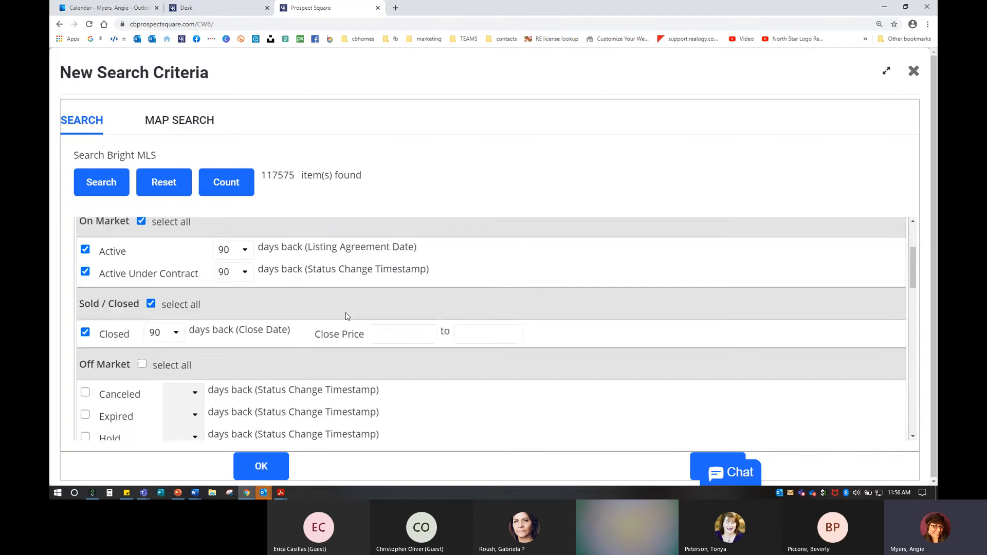
click(143, 280)
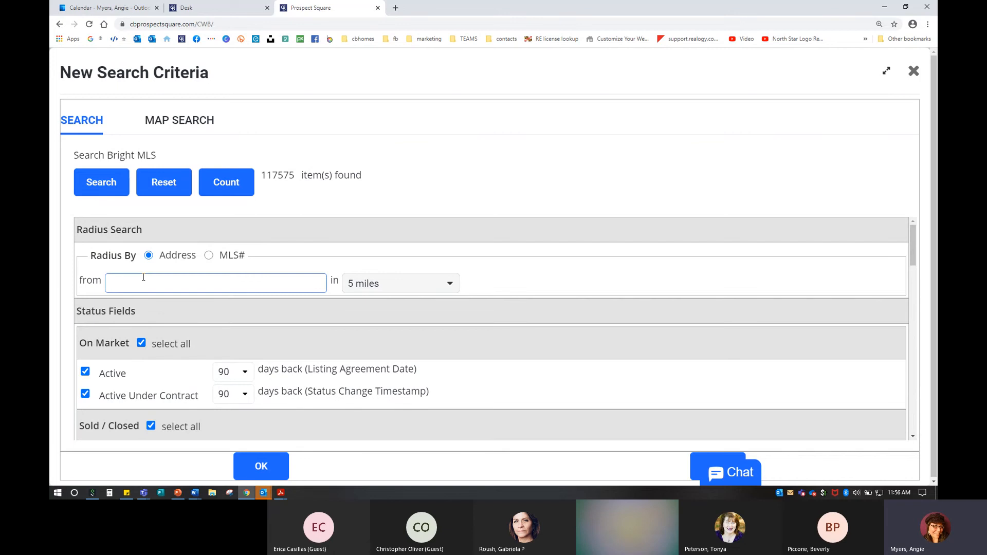
Step: Set the radius search distance to 1 mile
click(380, 286)
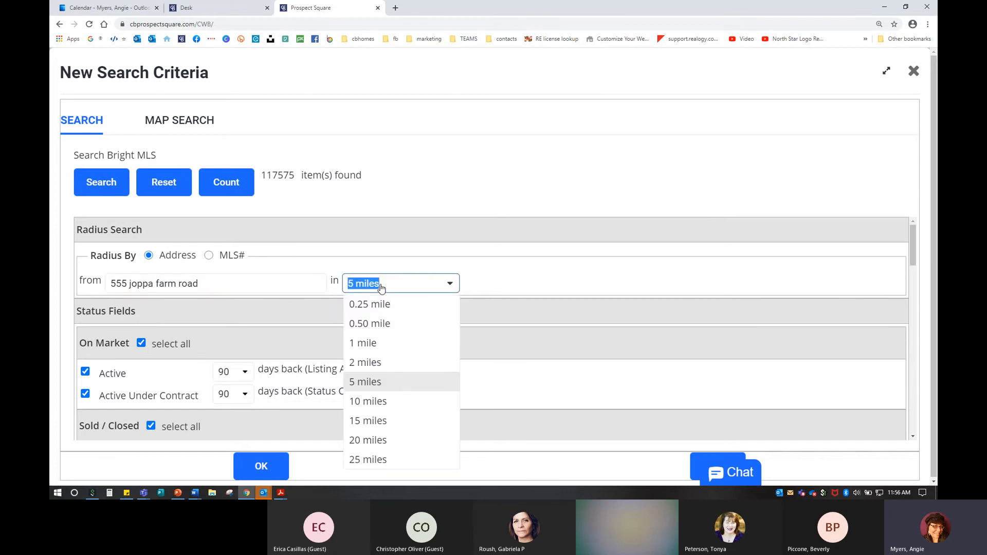
click(372, 330)
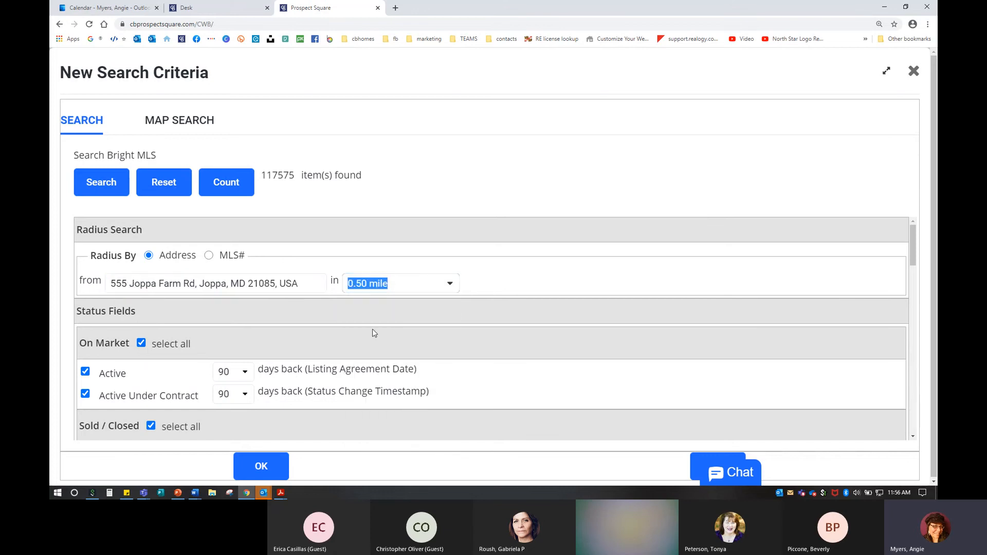
click(385, 283)
click(386, 343)
Step: Switch to map search and select the saved Rumsey Island 1 area
click(183, 118)
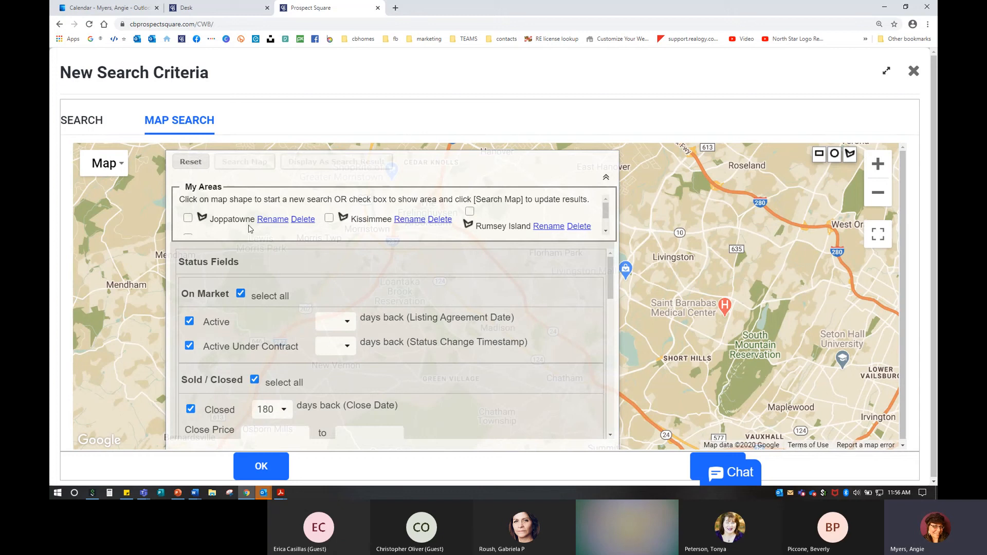
scroll(238, 202, down, 2)
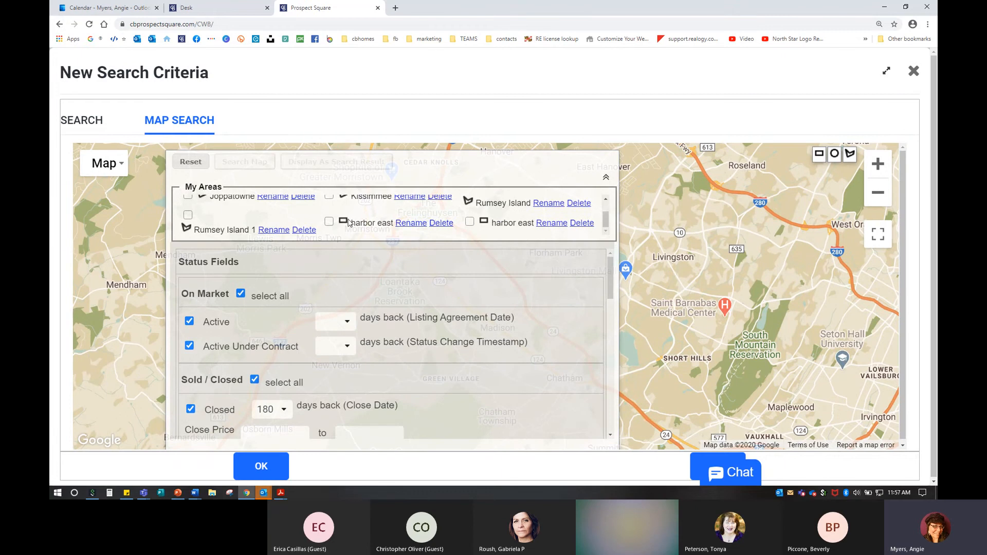
click(188, 215)
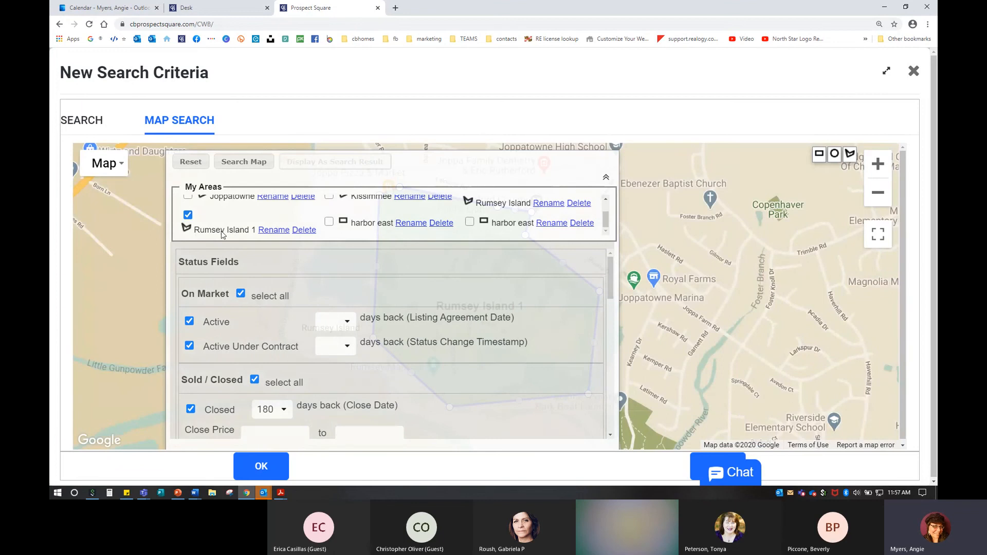
scroll(336, 345, down, 3)
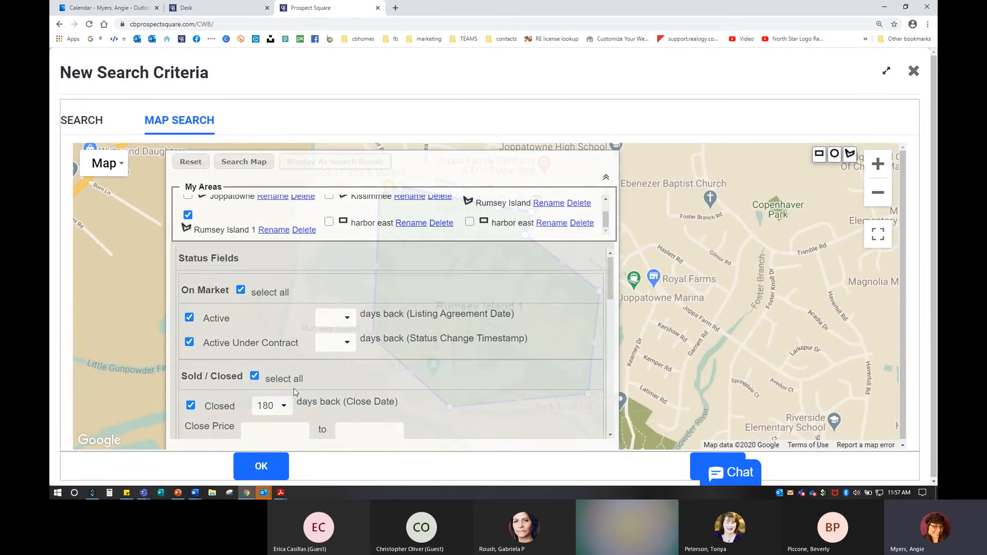
scroll(336, 345, up, 2)
Step: Set Active, Active Under Contract and Closed listings to 60 days back
click(348, 277)
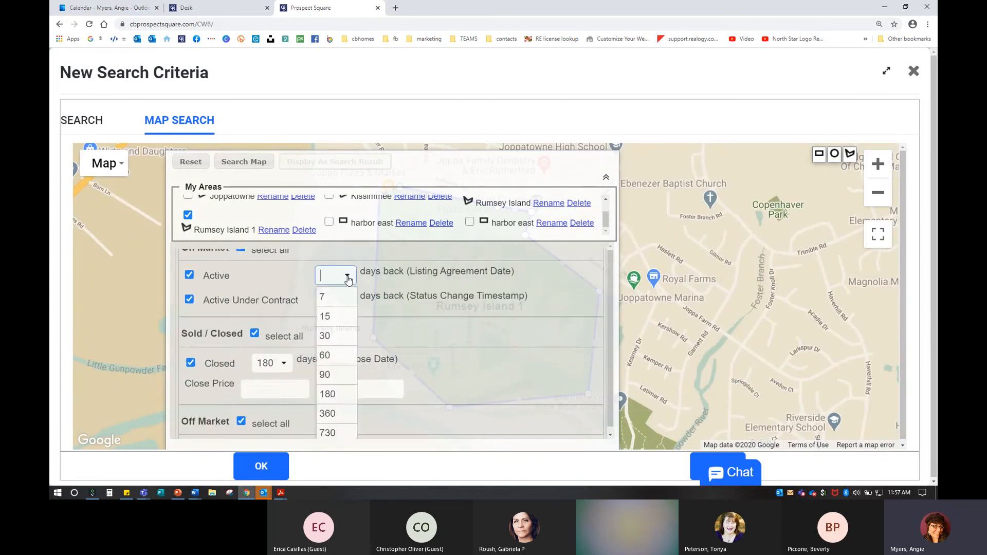
click(329, 355)
click(339, 300)
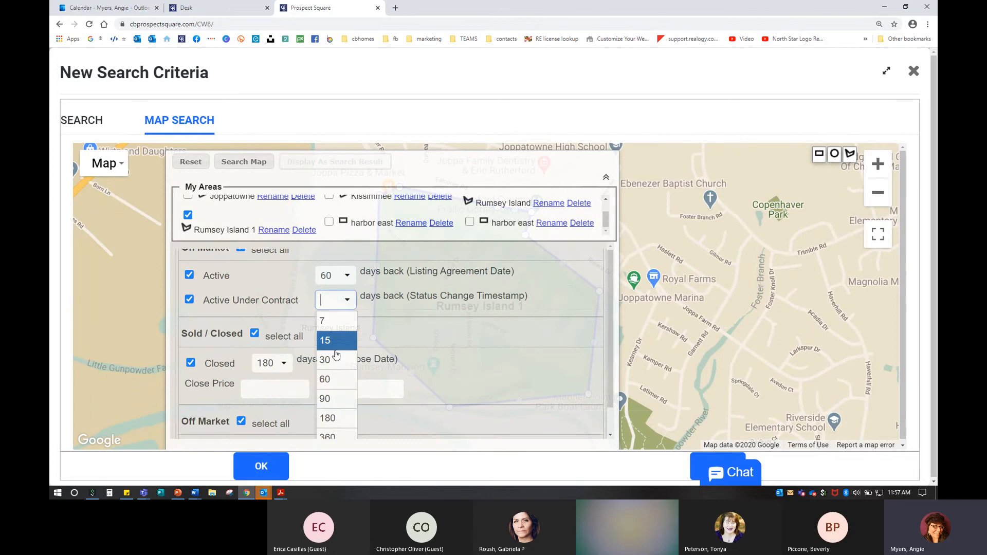
click(330, 381)
click(280, 363)
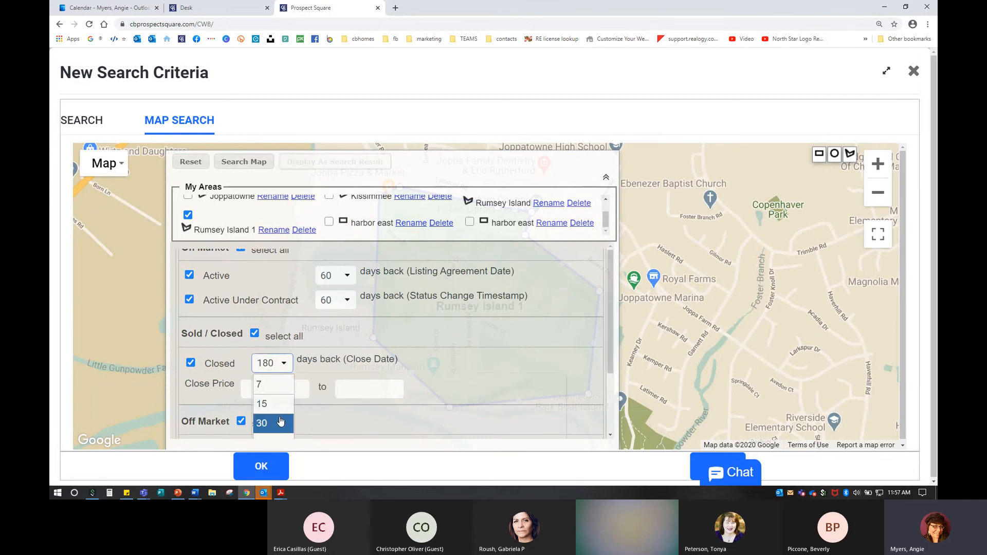
click(273, 350)
Step: Uncheck Off Market statuses and set Pending listings to 60 days back
scroll(309, 345, up, 2)
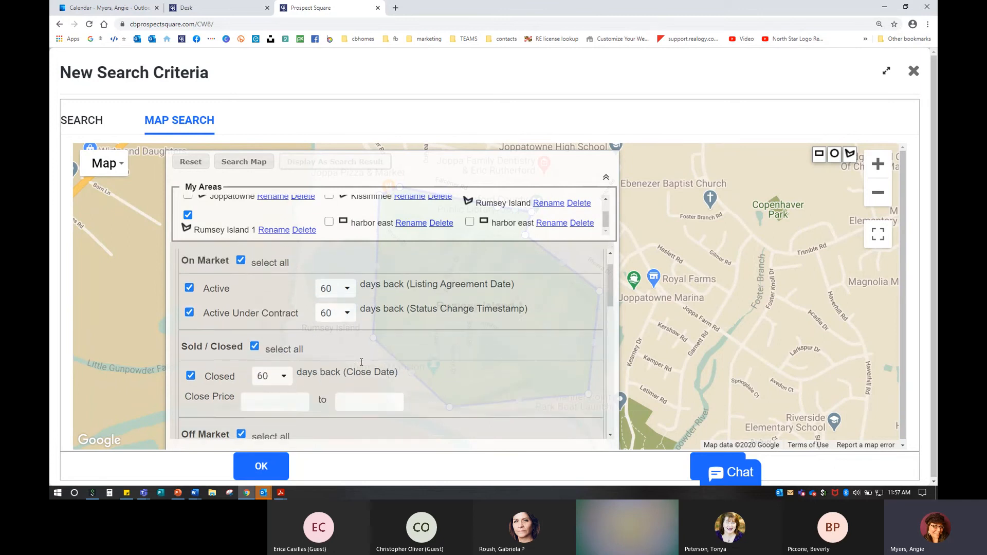
scroll(250, 371, down, 3)
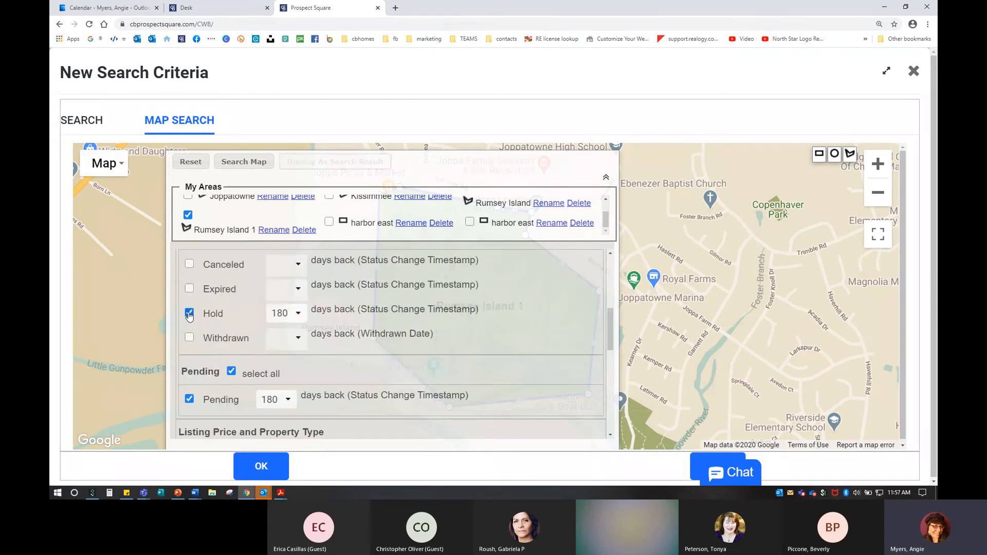
click(189, 314)
click(280, 400)
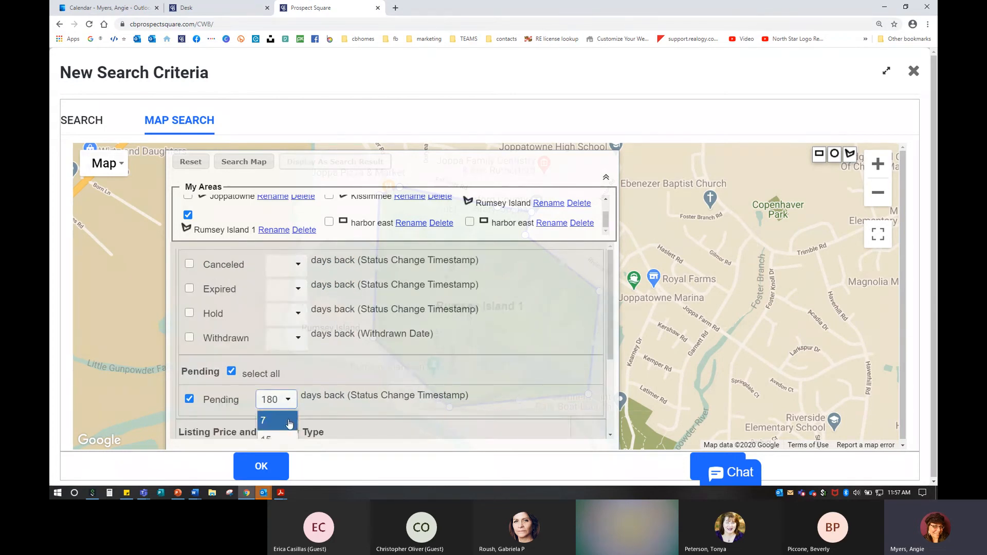
click(272, 351)
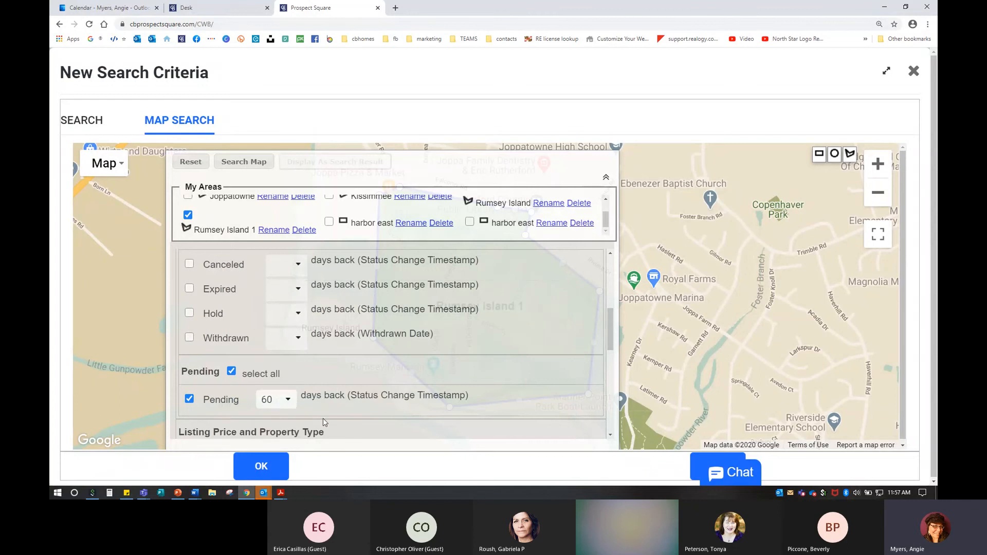
scroll(273, 390, down, 1)
scroll(273, 389, up, 5)
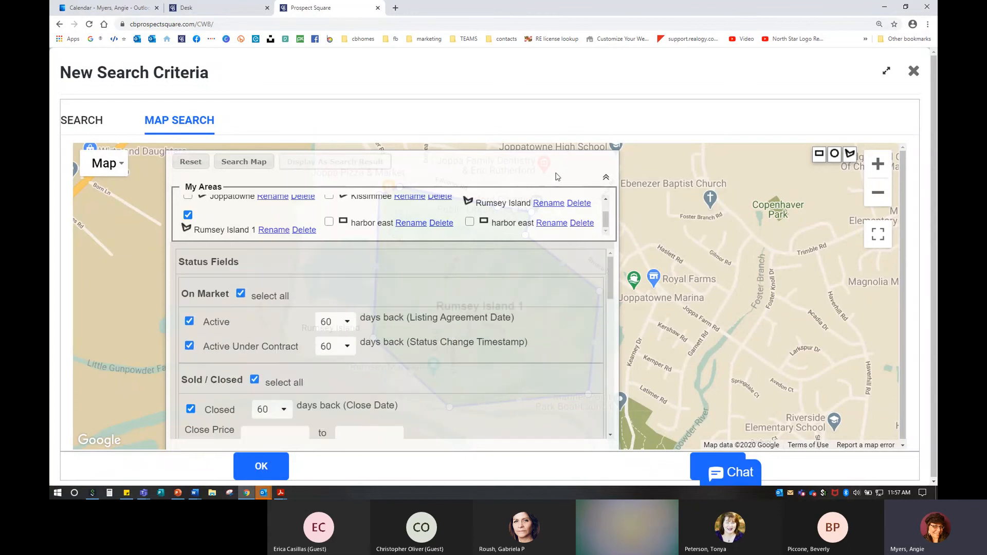
Step: Reveal the Rumsey Island 1 polygon on the map and accept the criteria with OK
click(849, 154)
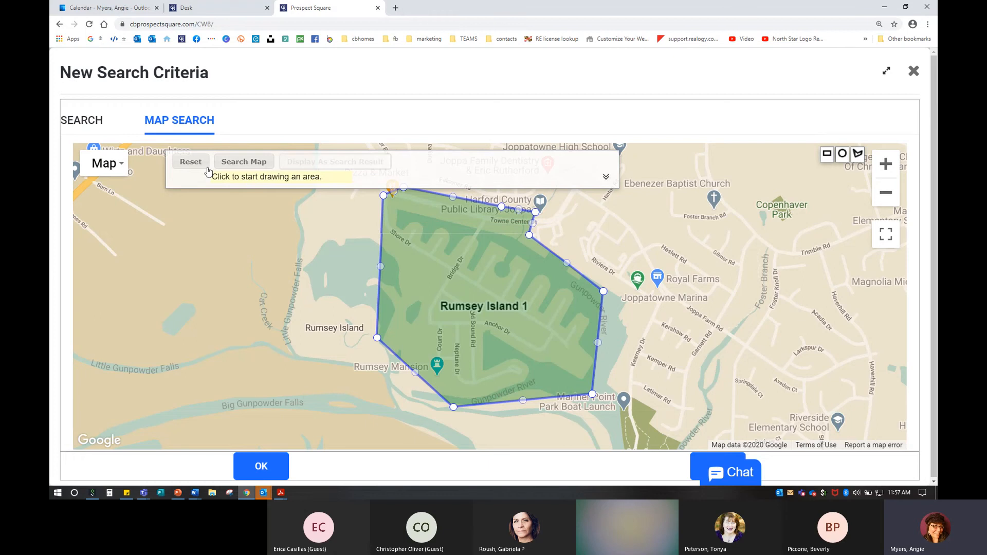
click(238, 472)
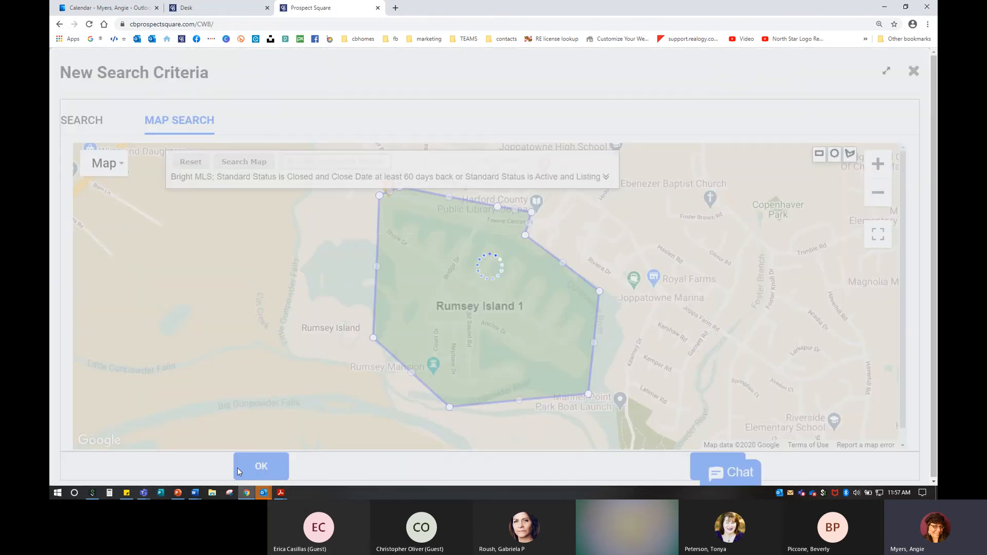
key(ctrl)
key(ctrl)
key(ctrl)
key(ctrl)
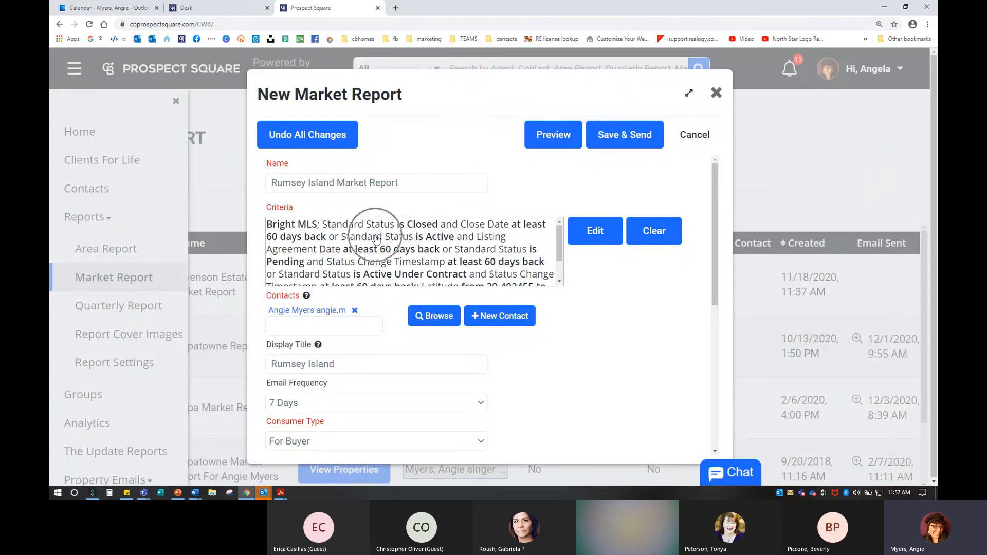
key(ctrl)
Step: Open the Rumsey Island report preview and highlight the cover letter's body paragraph and closing
click(549, 139)
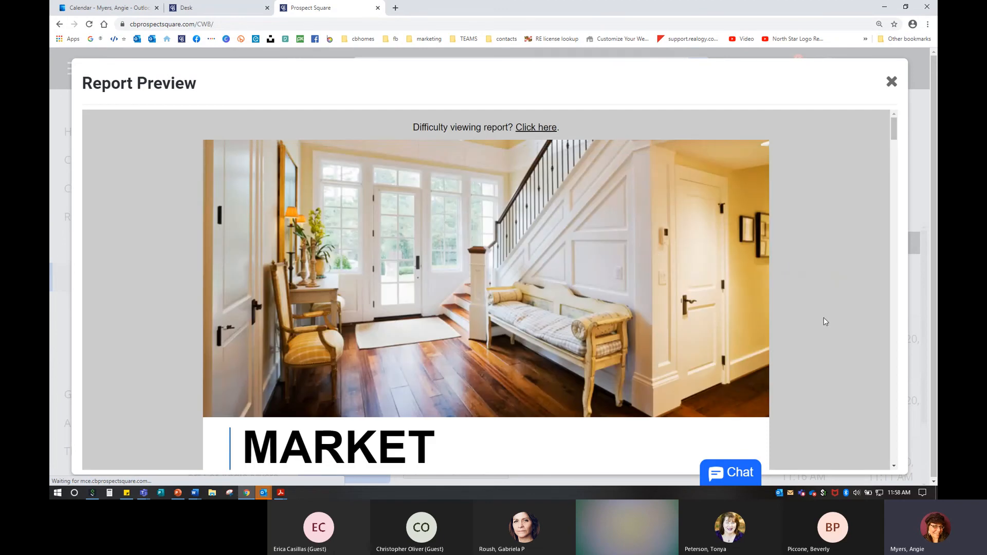
scroll(825, 319, down, 2)
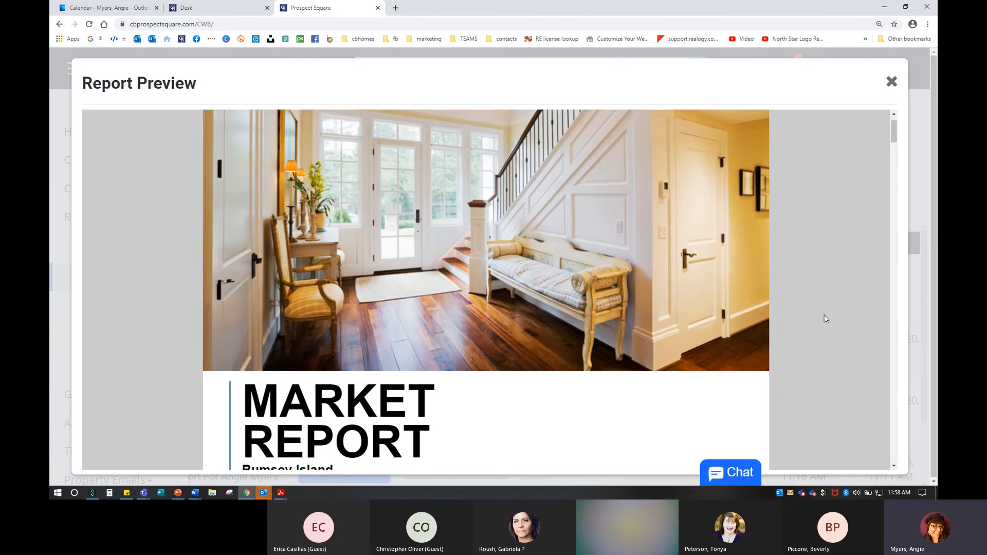
scroll(536, 326, down, 6)
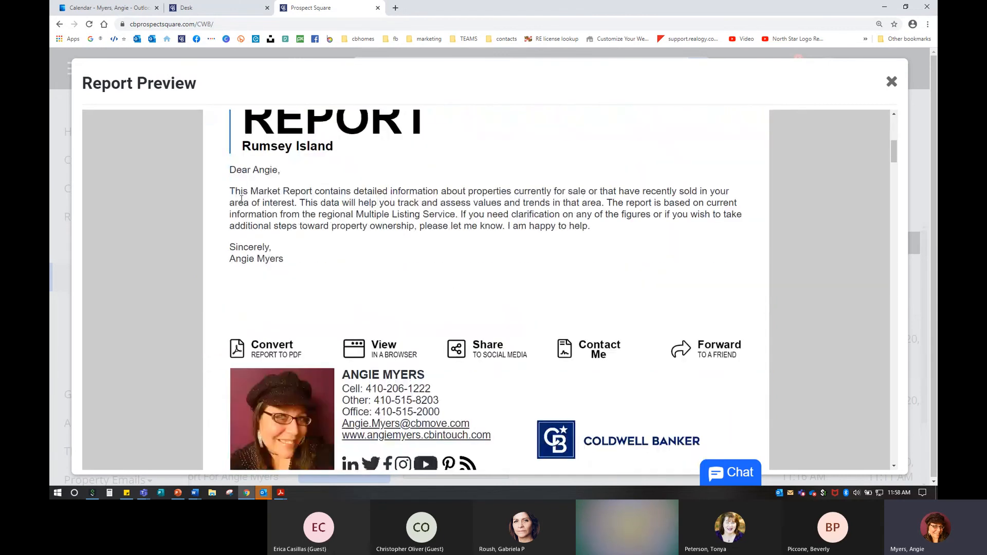
drag(234, 191, 597, 245)
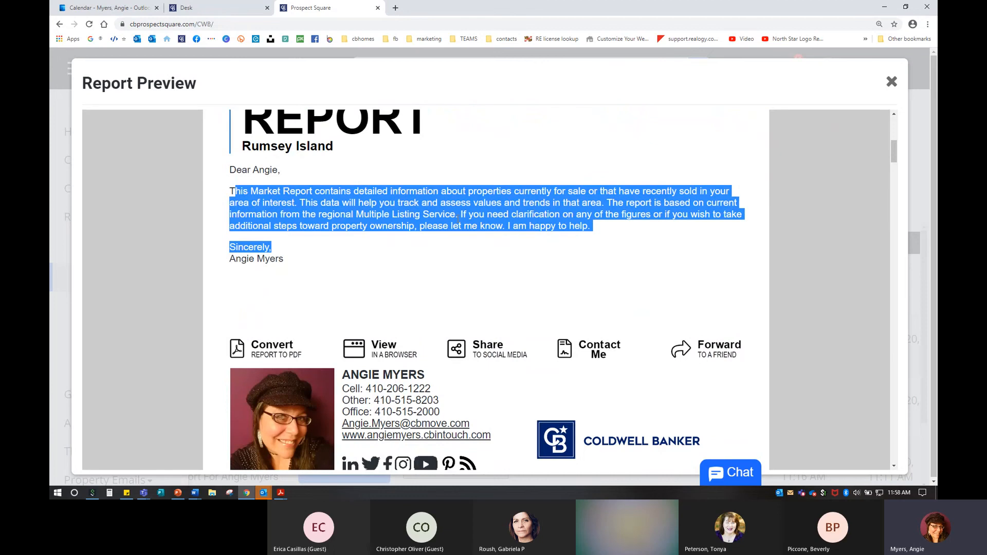
Step: Read down to the Market Snapshot: 3 for sale, 4 pending, 7 sold, 1.5 months of supply
scroll(467, 245, down, 3)
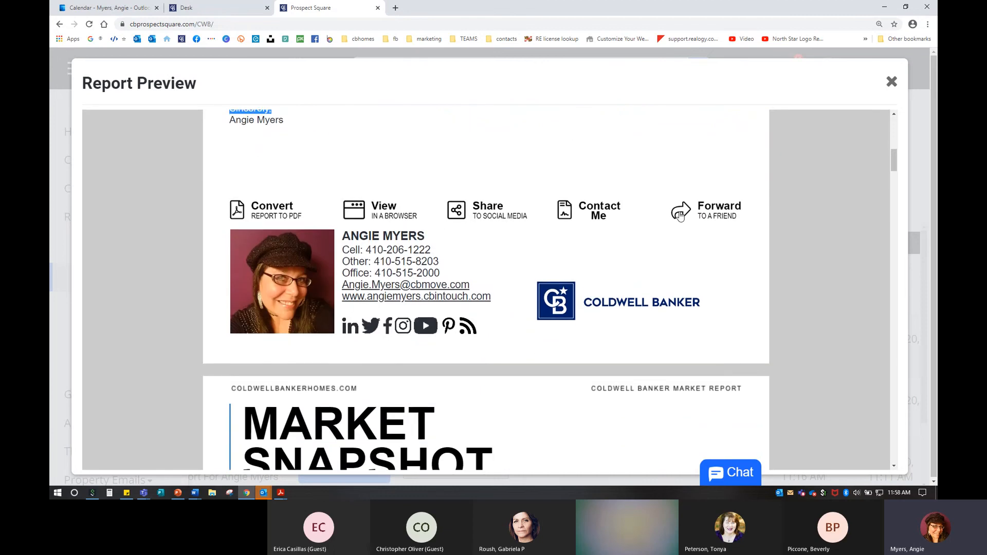
scroll(404, 225, down, 6)
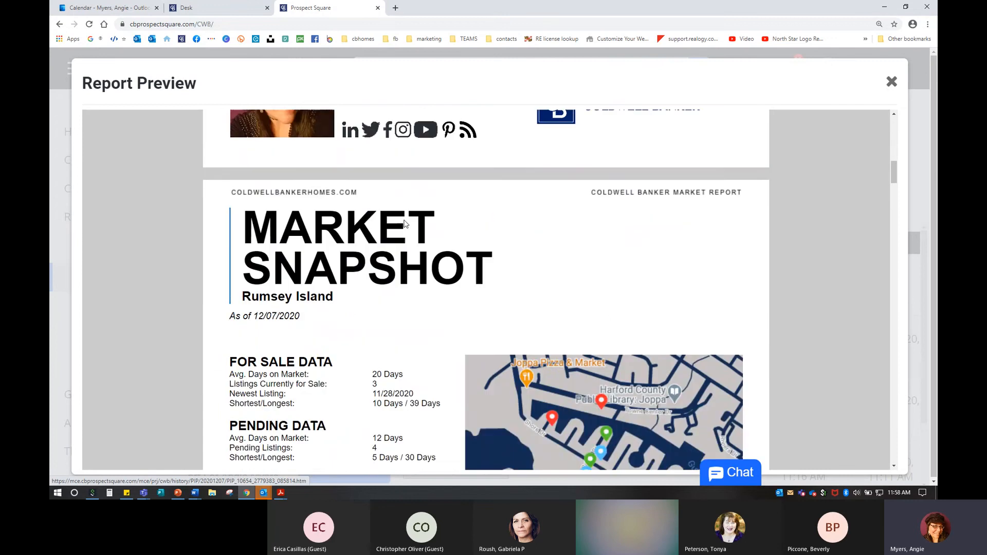
scroll(406, 225, down, 1)
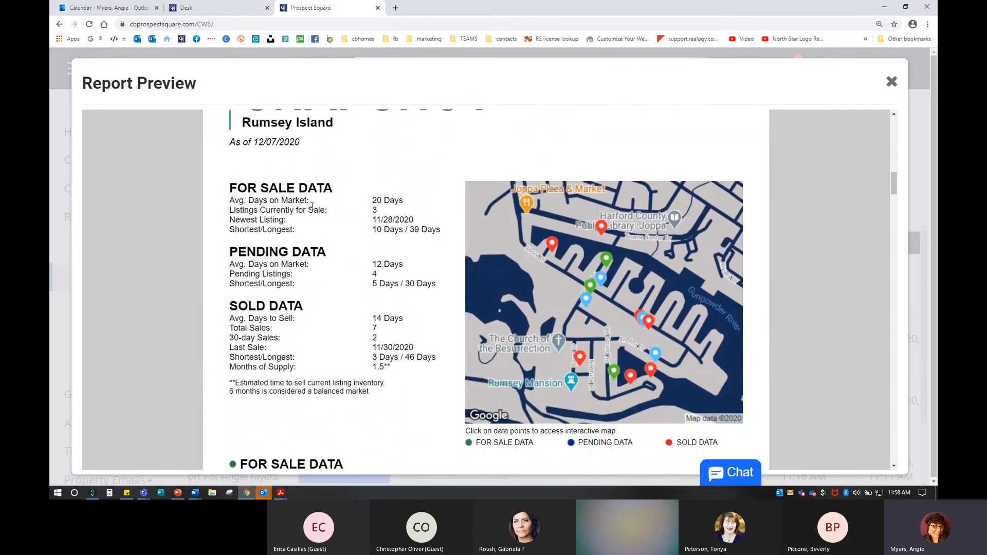
scroll(374, 208, down, 1)
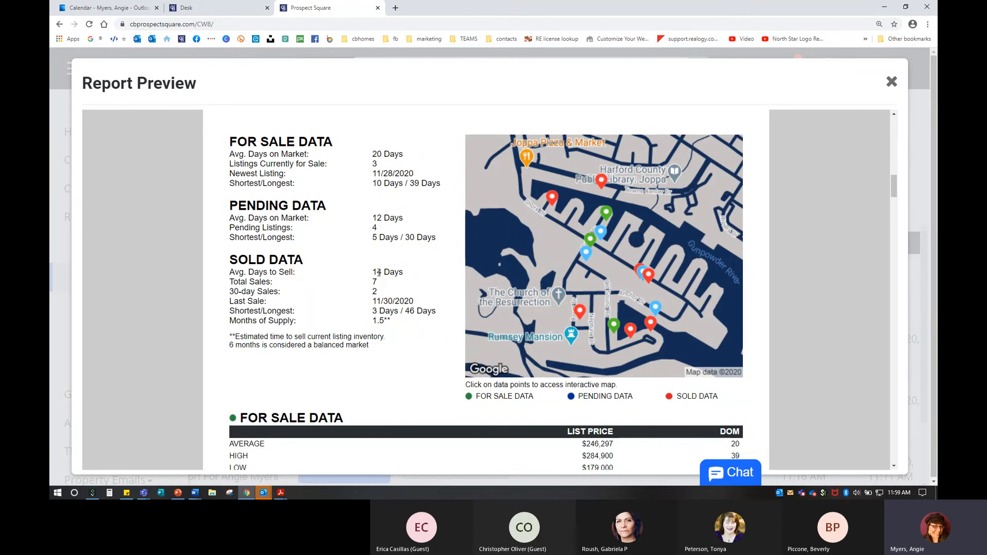
Step: Review the report's price and market charts and the Market Summary tables
scroll(418, 281, down, 4)
scroll(418, 282, up, 3)
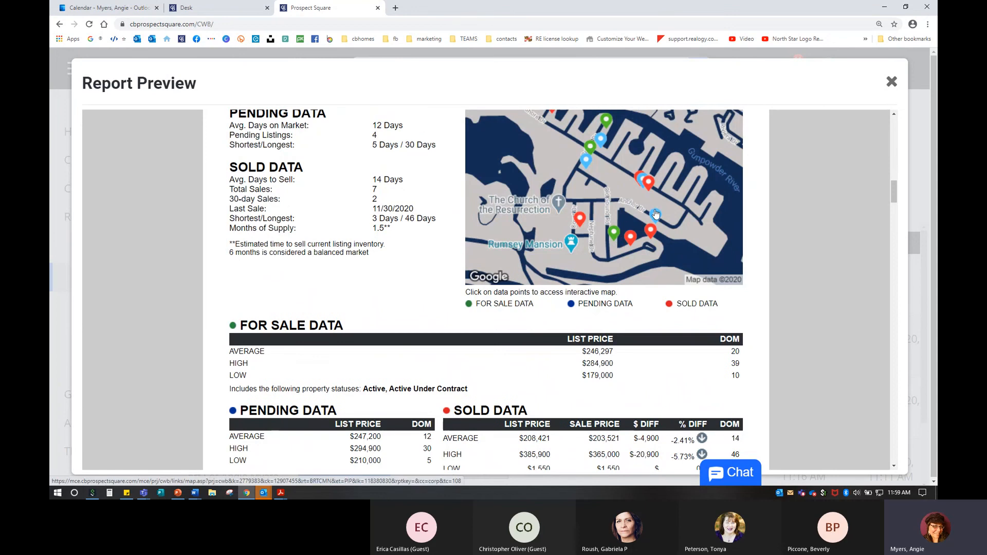
scroll(471, 345, down, 3)
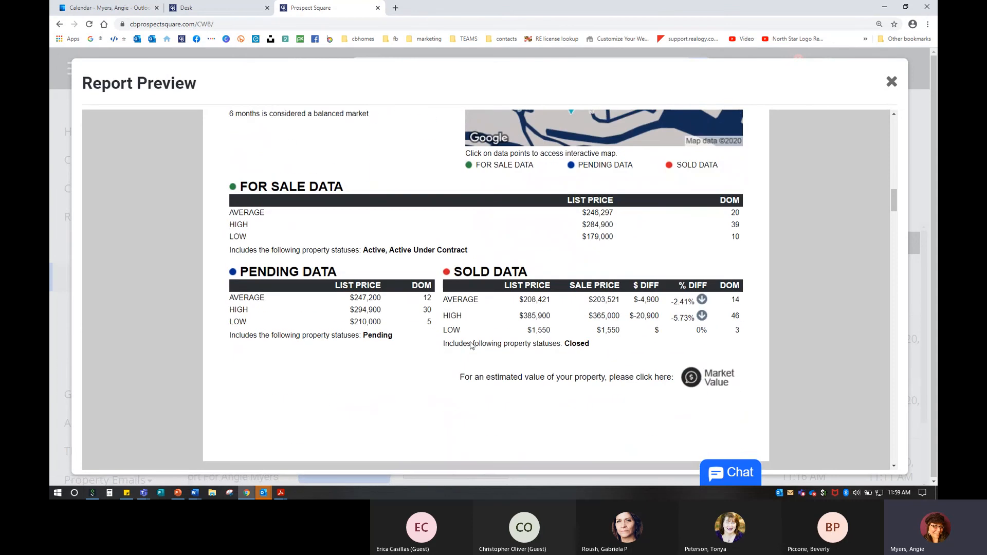
scroll(471, 342, down, 10)
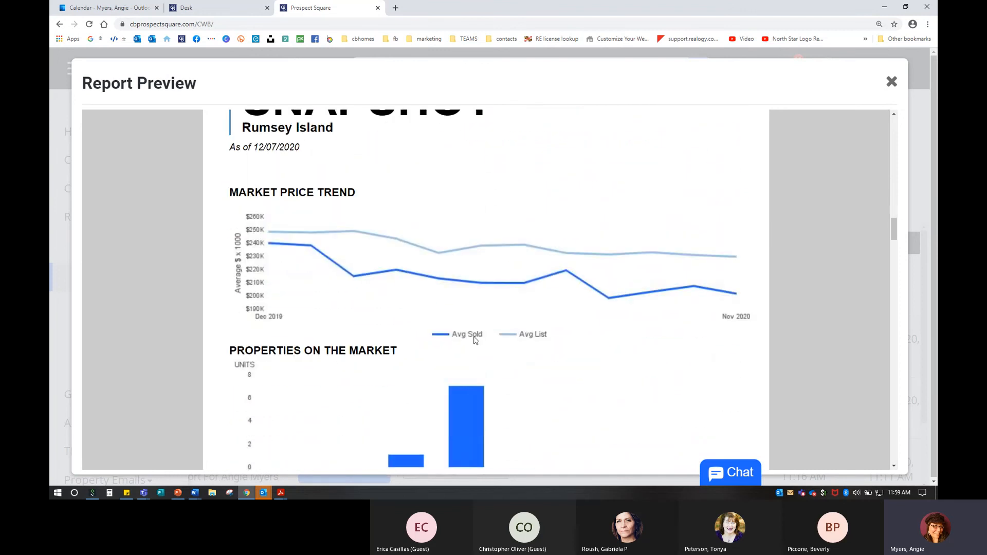
scroll(525, 326, down, 5)
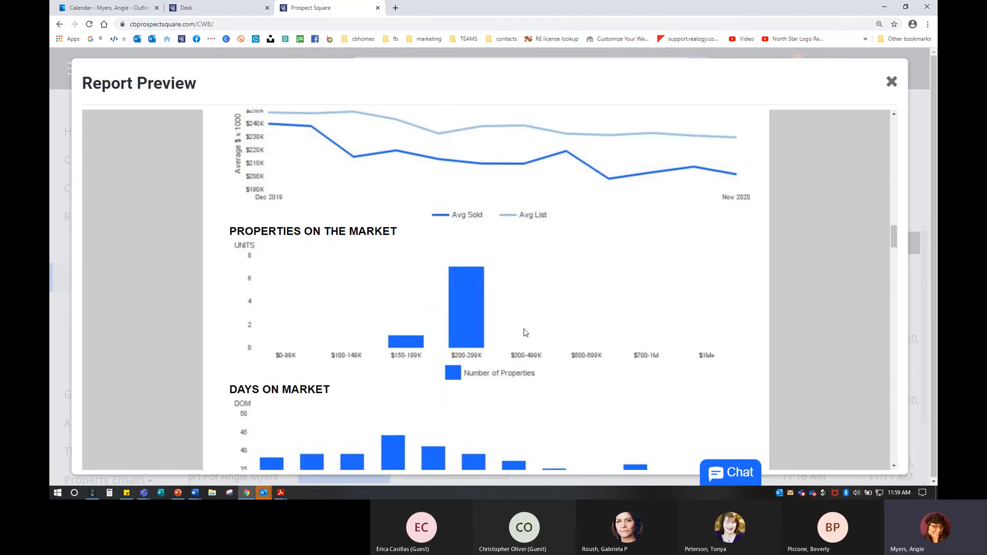
scroll(727, 223, up, 3)
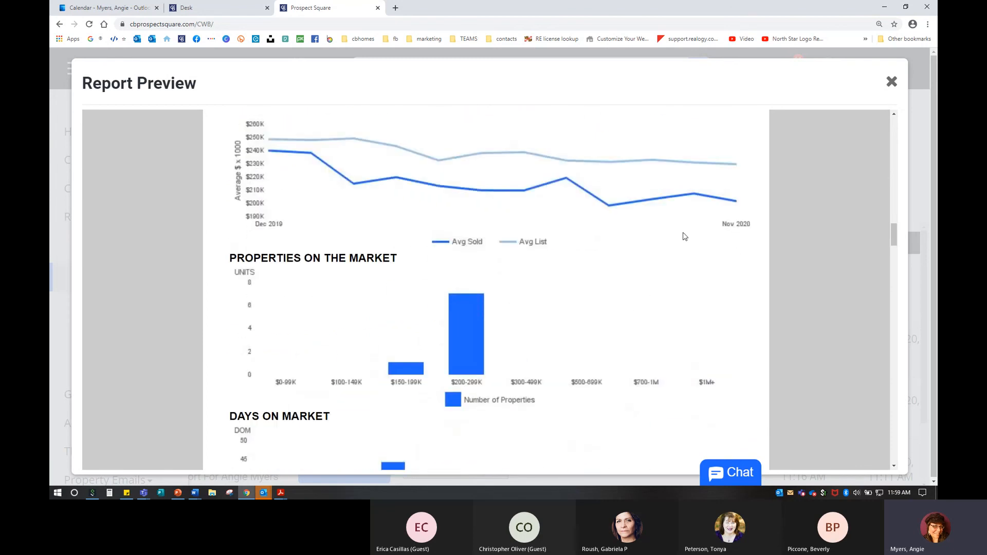
scroll(494, 391, down, 1)
scroll(494, 391, down, 1)
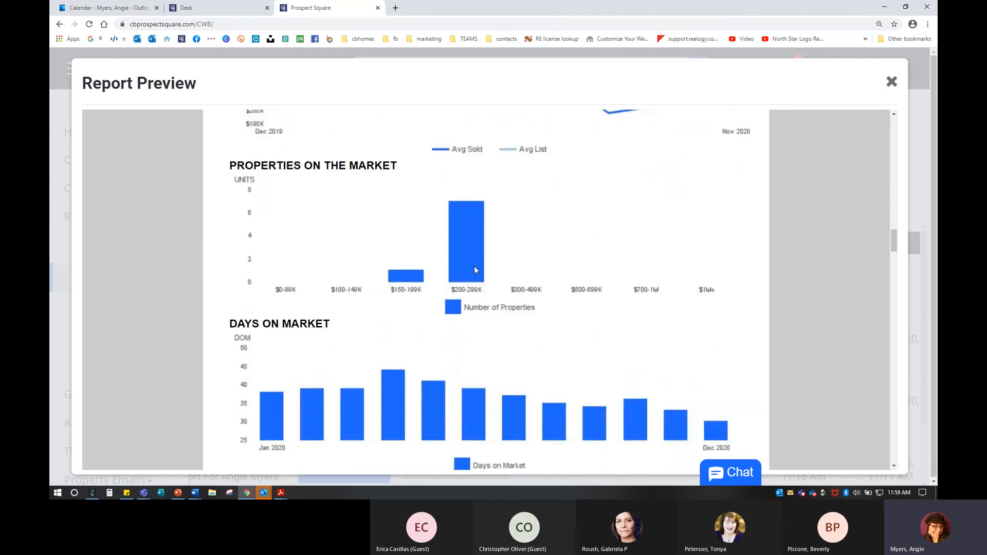
key(ctrl)
key(ctrl)
scroll(504, 295, down, 5)
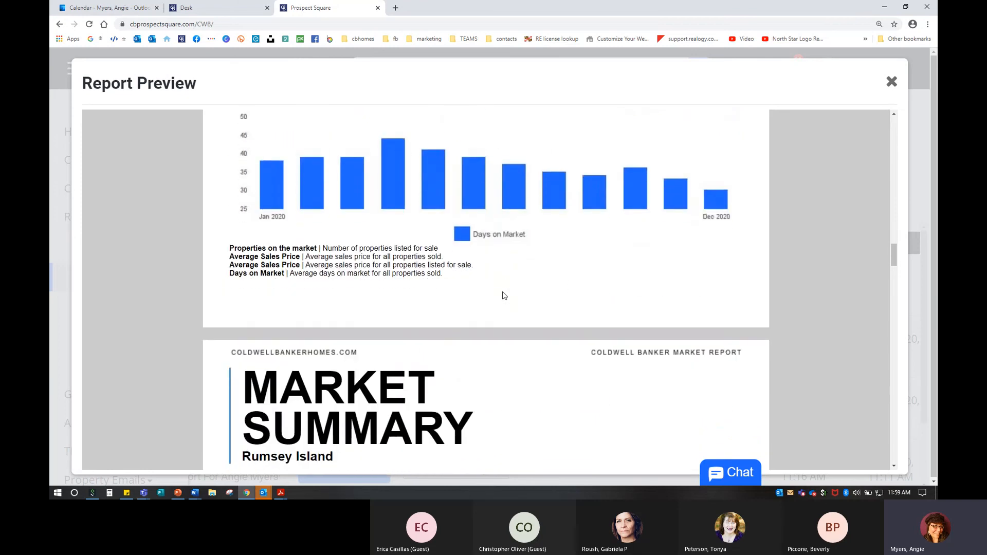
scroll(504, 295, down, 7)
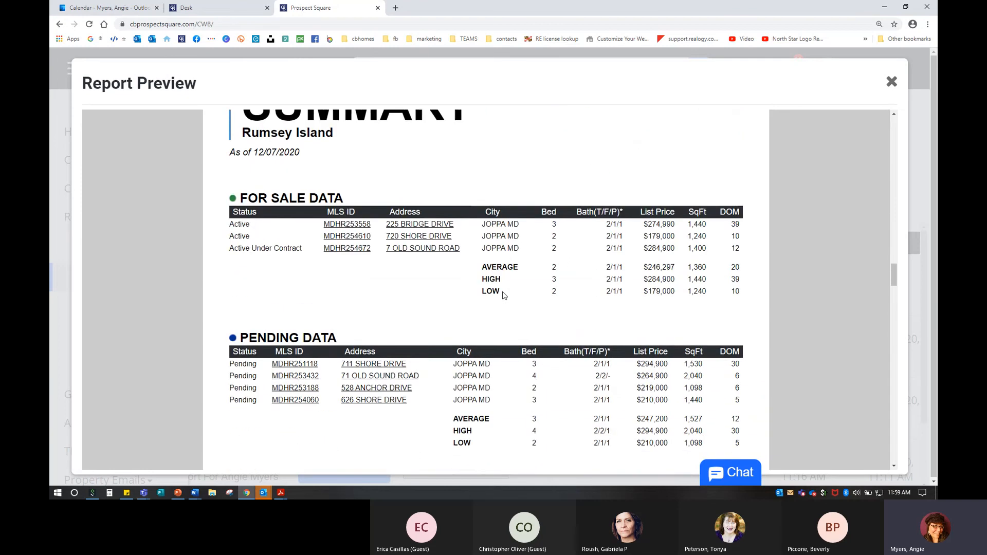
scroll(504, 295, up, 2)
scroll(504, 291, down, 3)
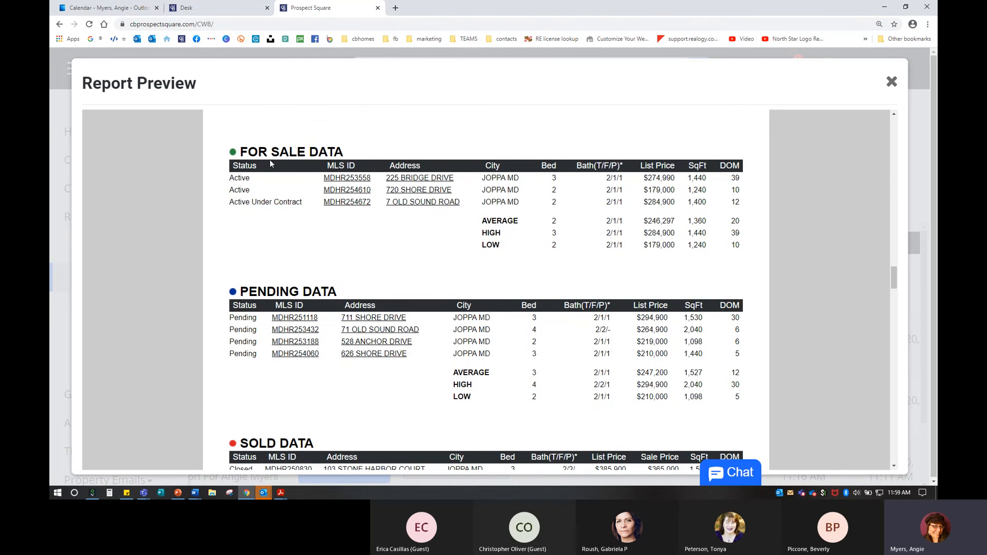
scroll(353, 321, down, 2)
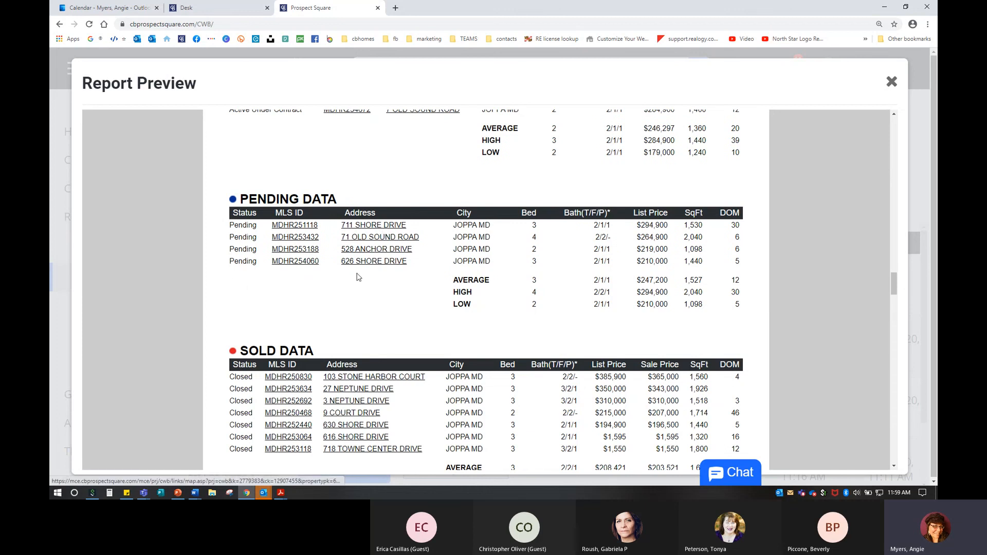
scroll(380, 332, down, 4)
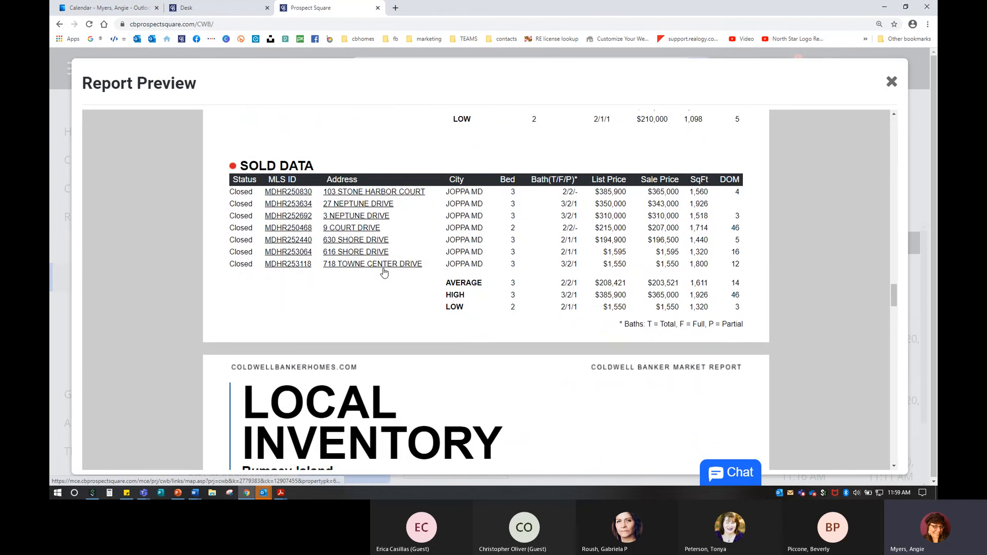
scroll(384, 271, down, 8)
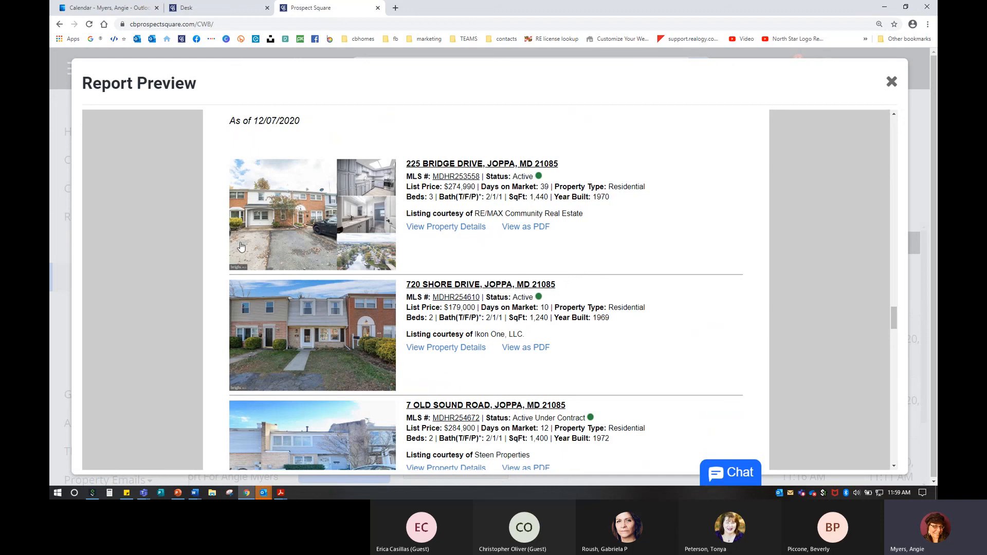
scroll(349, 331, down, 1)
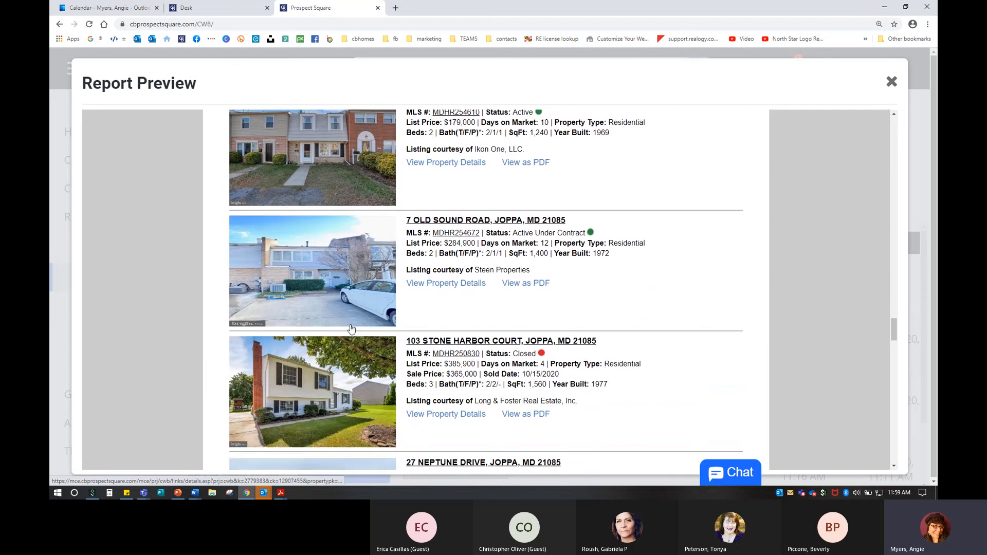
scroll(351, 330, down, 6)
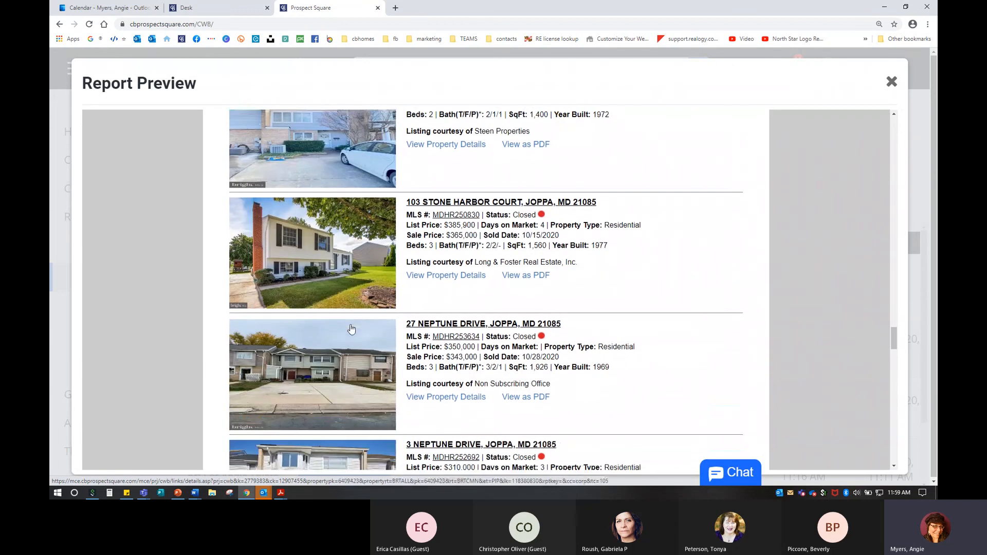
scroll(352, 329, down, 2)
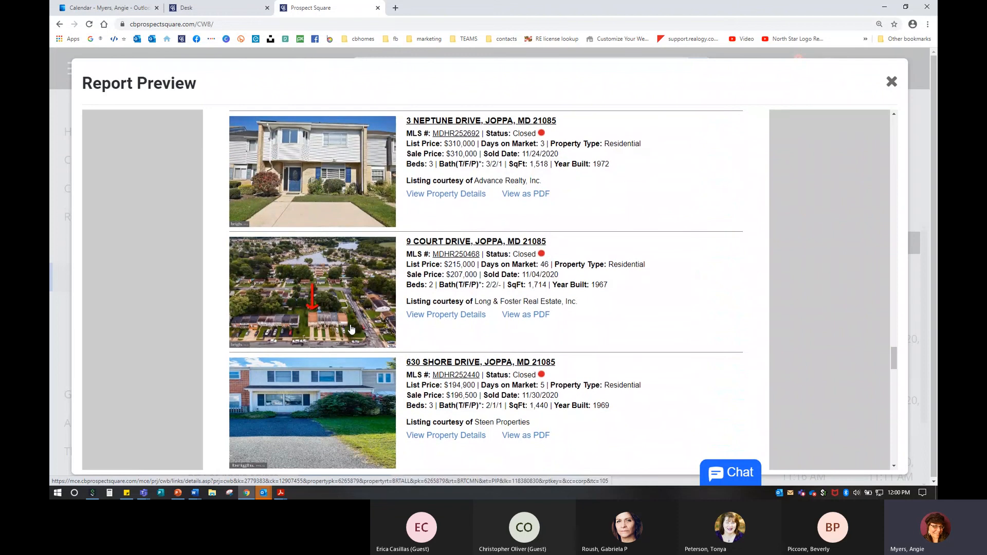
scroll(351, 329, down, 3)
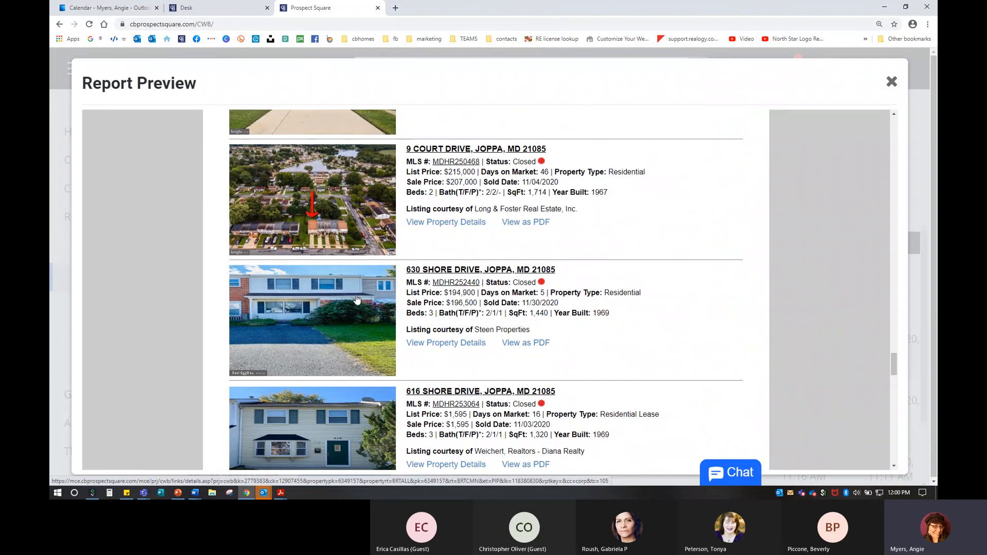
scroll(356, 307, down, 1)
scroll(356, 307, down, 10)
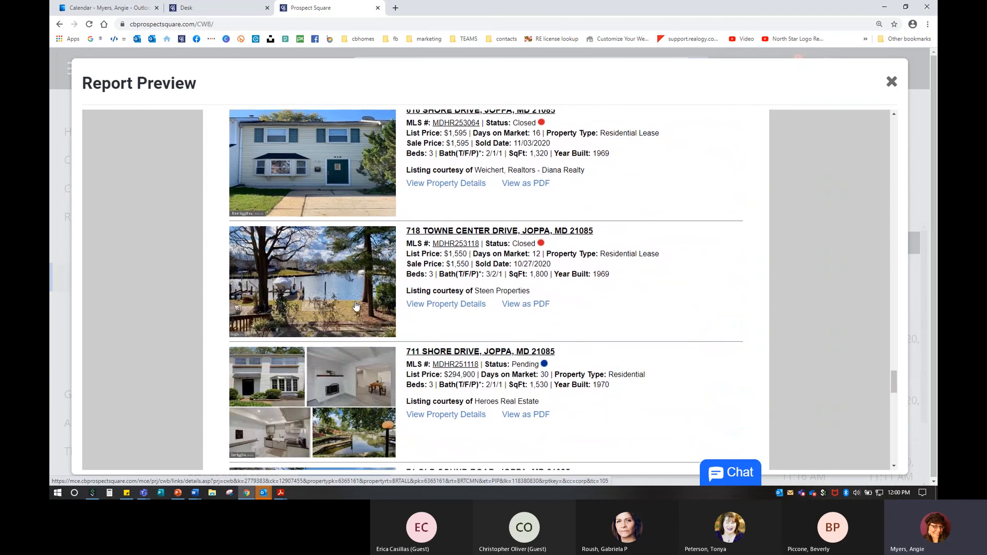
click(282, 270)
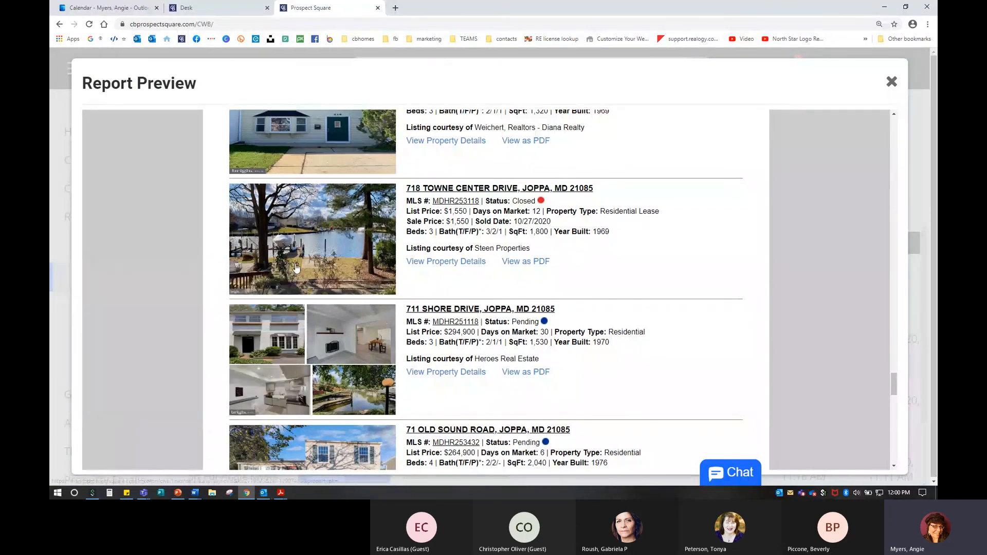
click(469, 188)
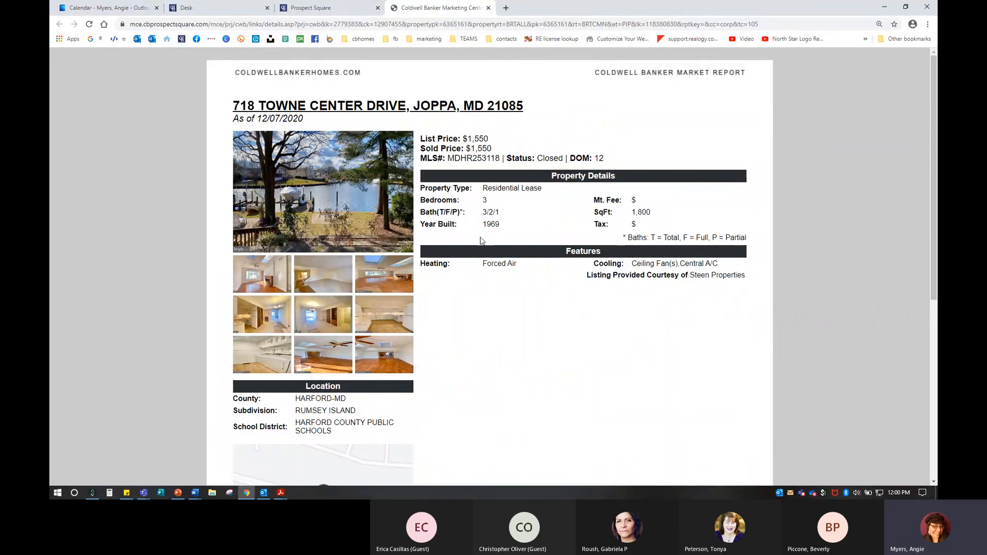
scroll(480, 240, down, 2)
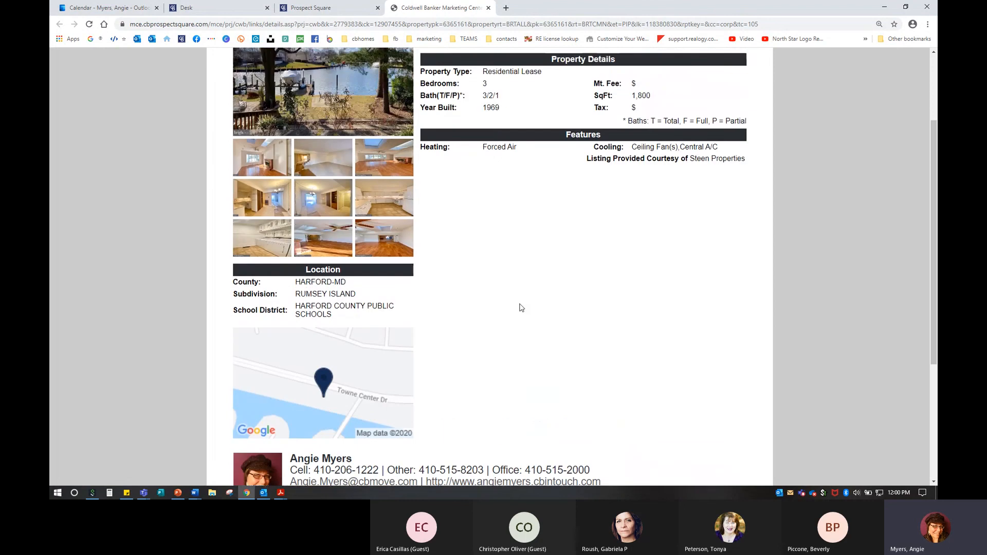
scroll(522, 308, up, 1)
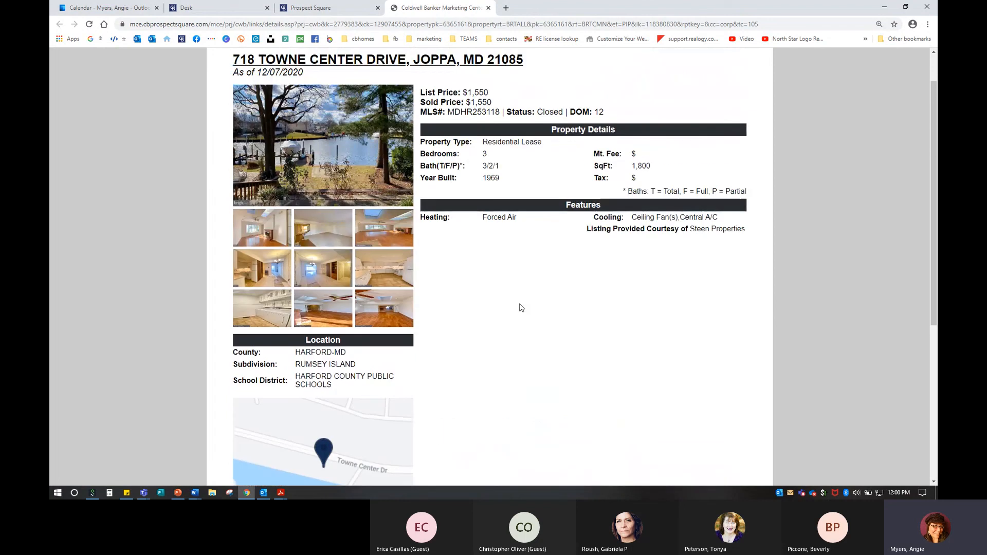
Step: Run and stop the listing photo slideshow, then view the house front, dock and waterfront photos
click(335, 157)
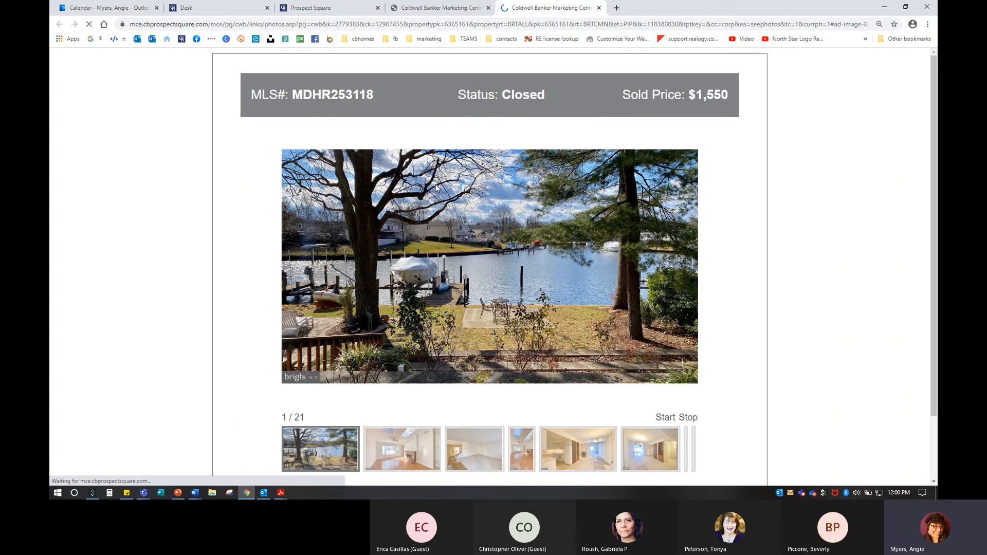
scroll(436, 188, down, 2)
click(668, 366)
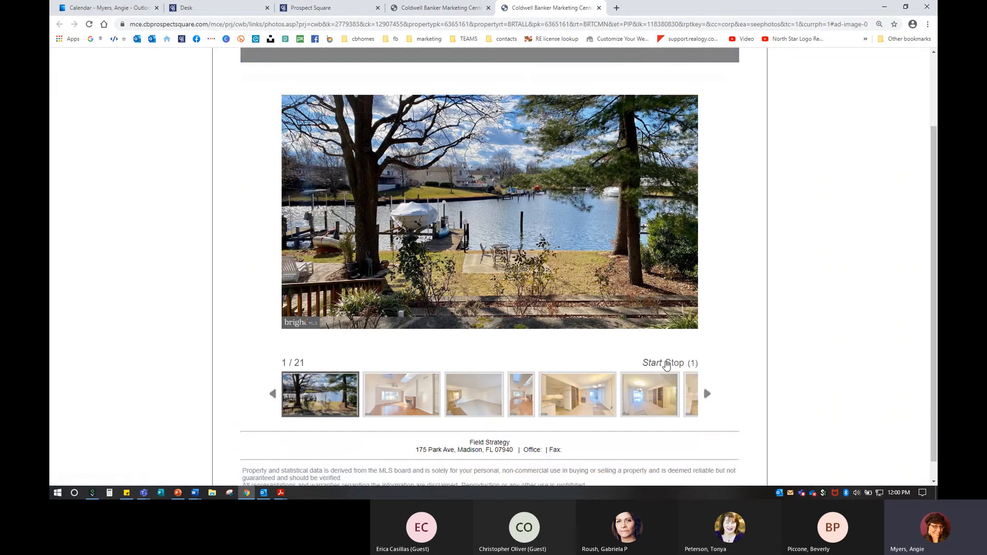
click(666, 364)
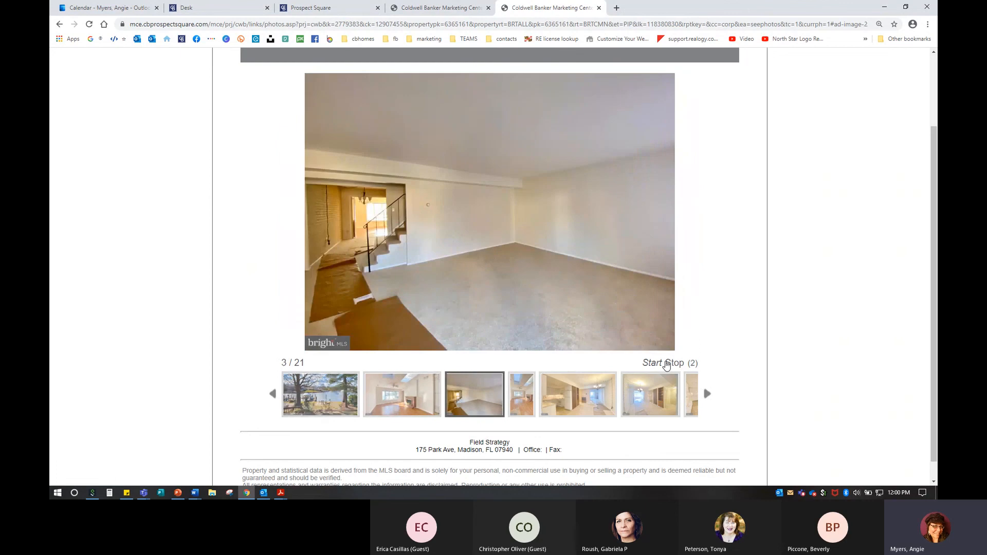
click(679, 365)
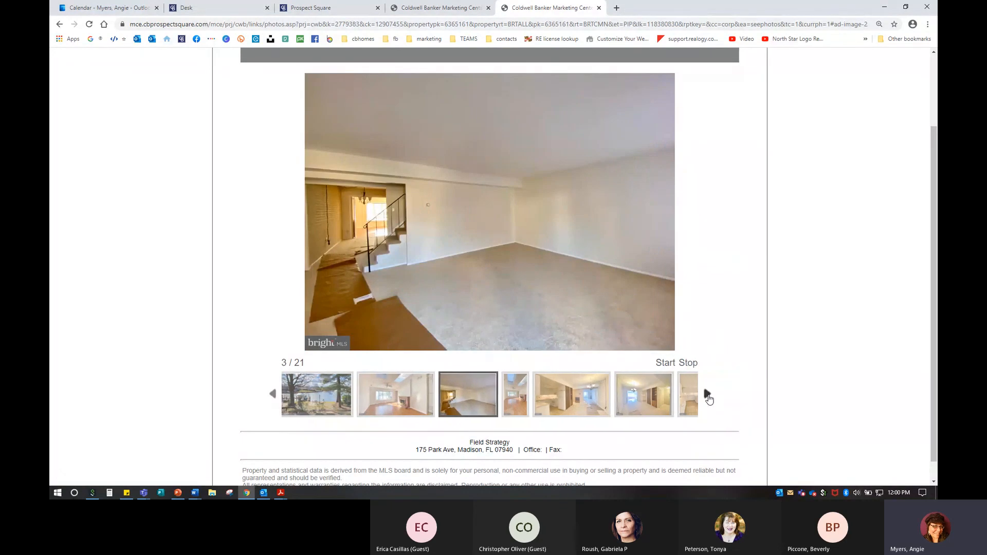
click(707, 395)
click(665, 406)
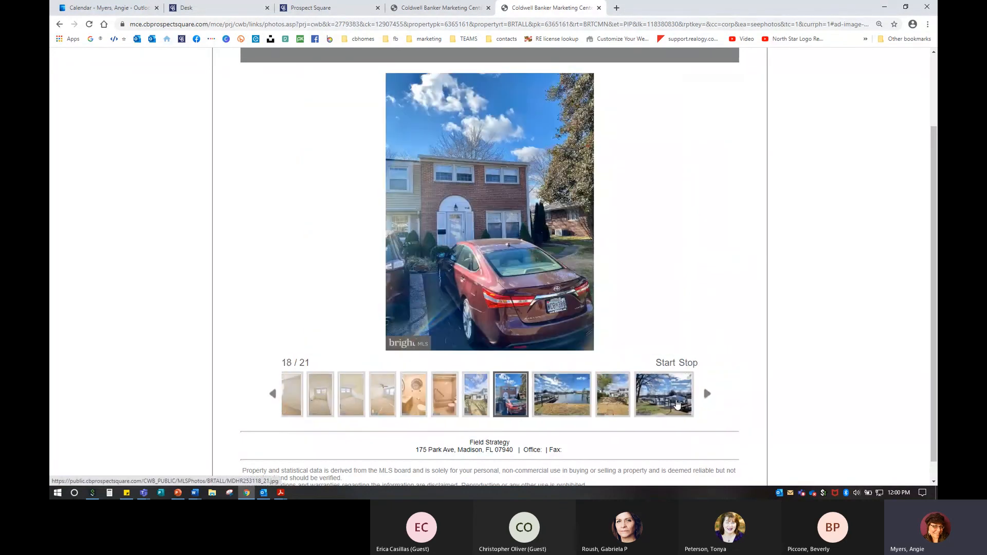
click(674, 406)
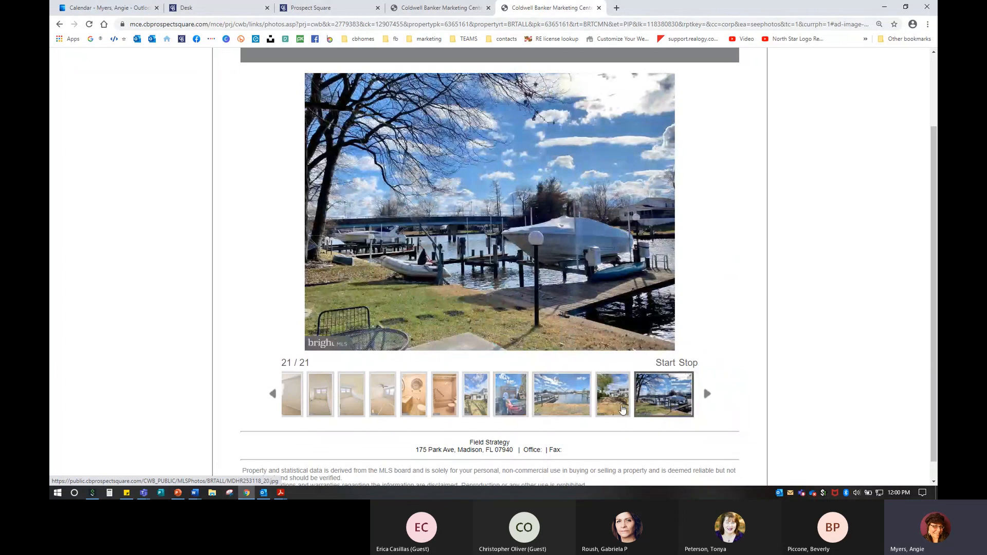
click(575, 404)
Step: Close the listing photos and select the DOM 12 and Closed status values on the details page
scroll(566, 308, up, 2)
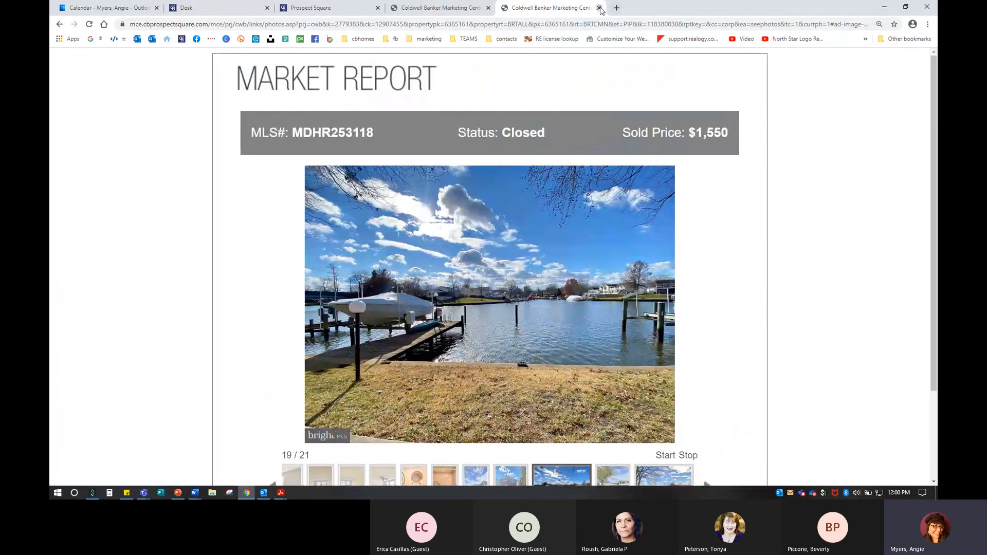
click(599, 7)
scroll(499, 308, down, 1)
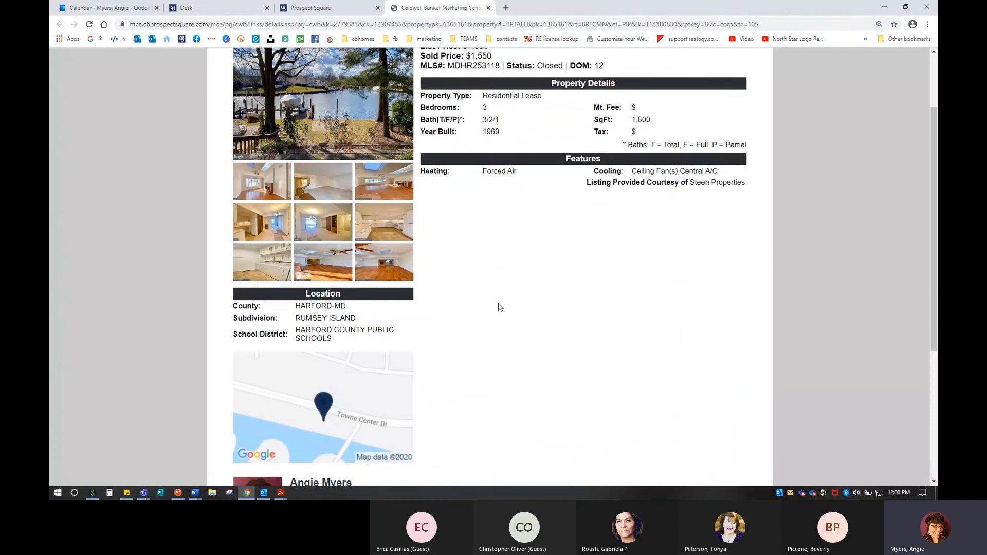
scroll(499, 307, up, 2)
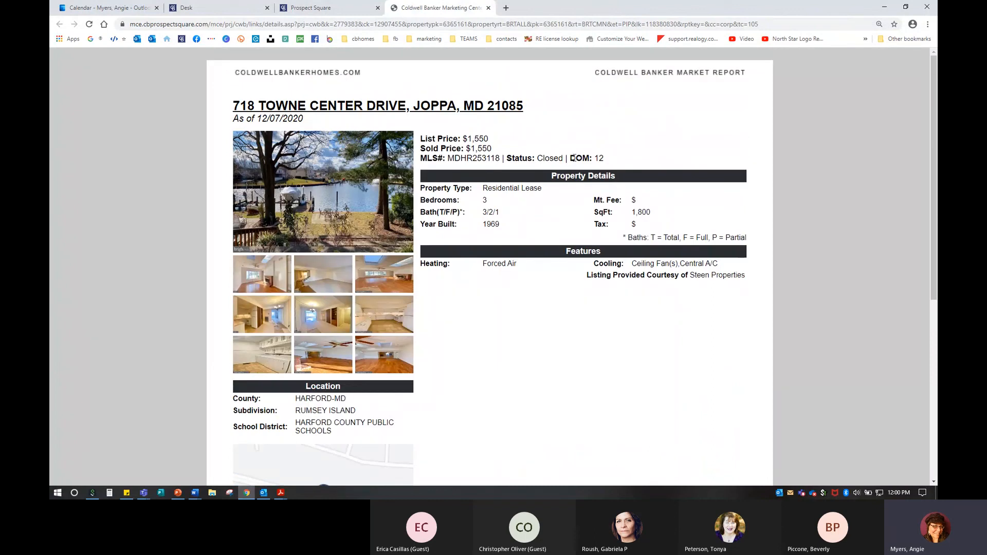
drag(572, 158, 611, 160)
drag(538, 158, 564, 160)
Step: Back in the report preview, read to the bottom and highlight then deselect the Coldwell Banker disclaimer
click(347, 9)
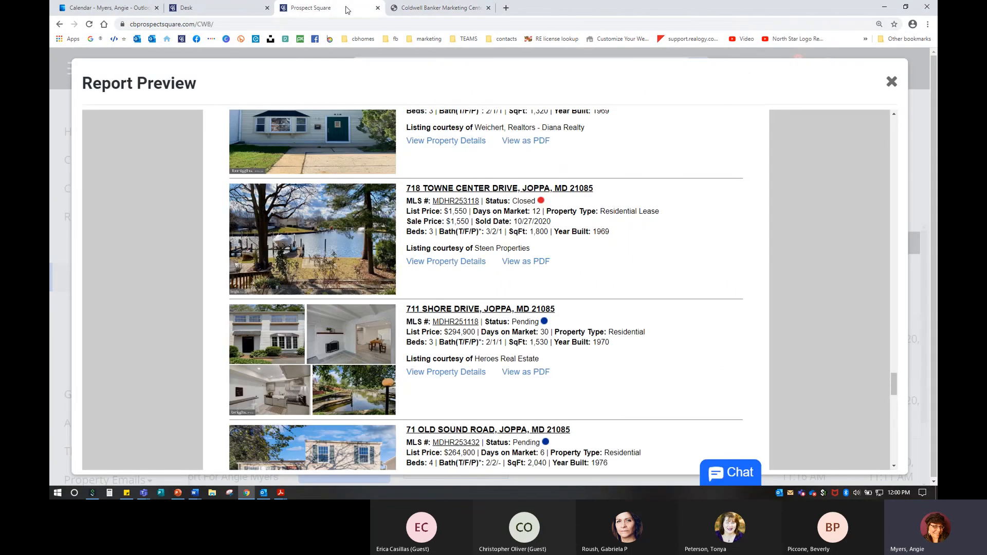
scroll(401, 318, down, 9)
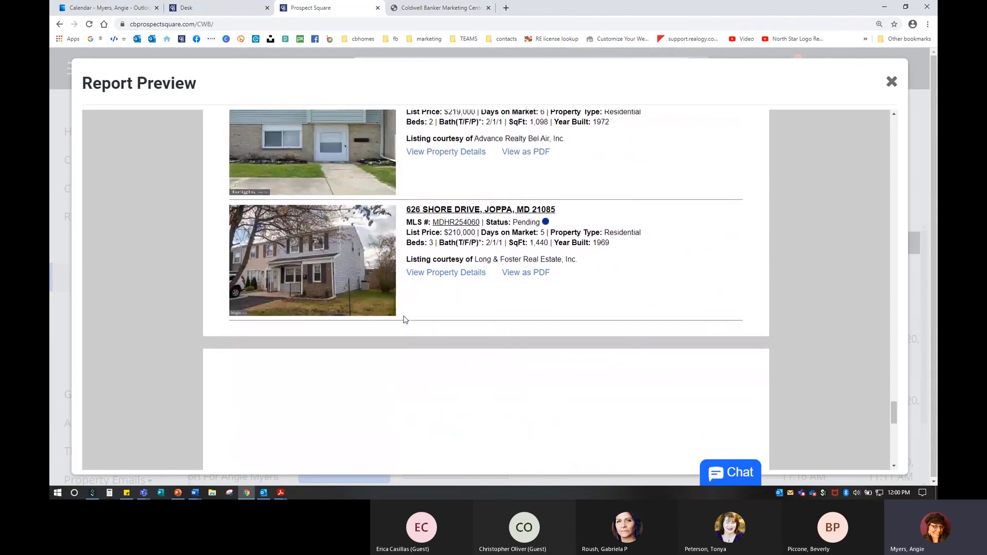
scroll(404, 319, down, 1)
scroll(405, 319, down, 5)
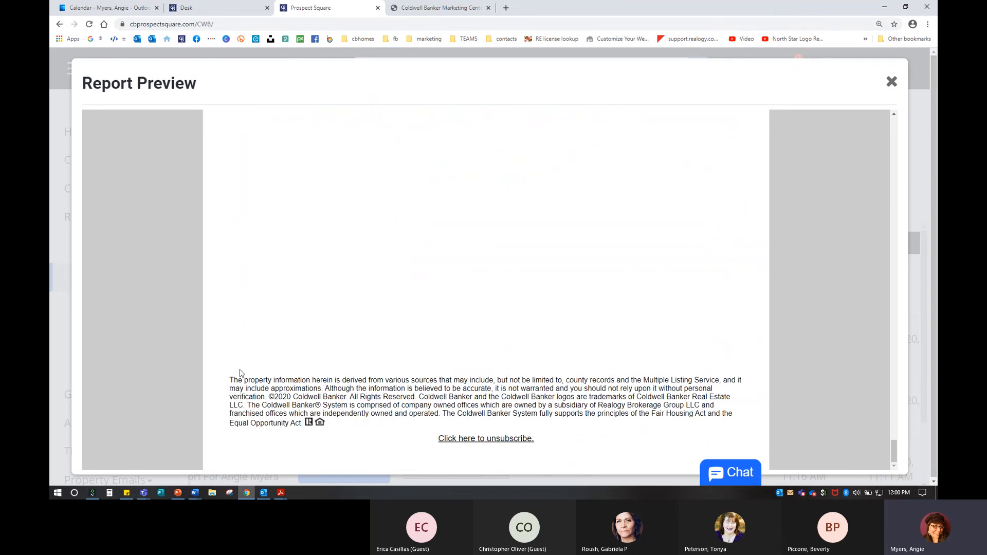
drag(229, 380, 343, 429)
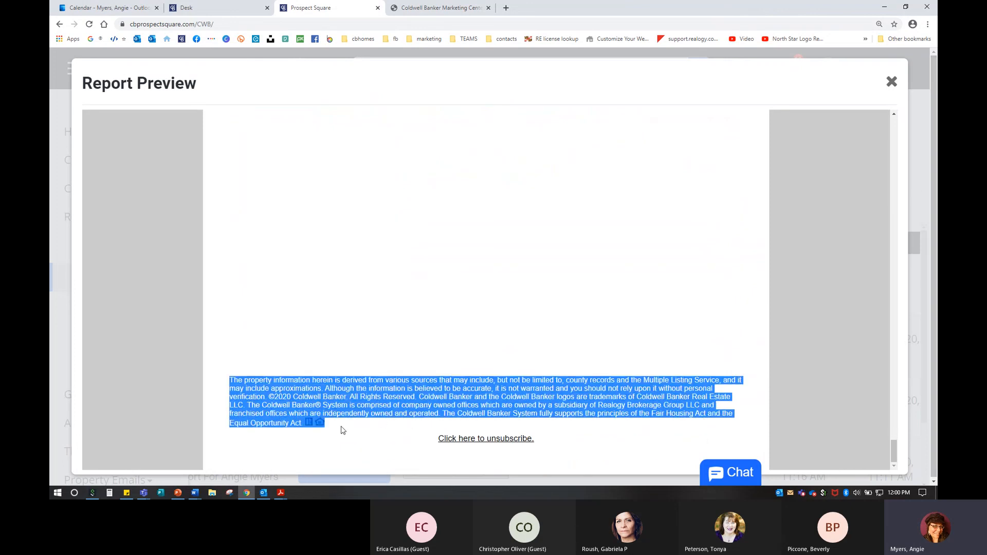
click(356, 392)
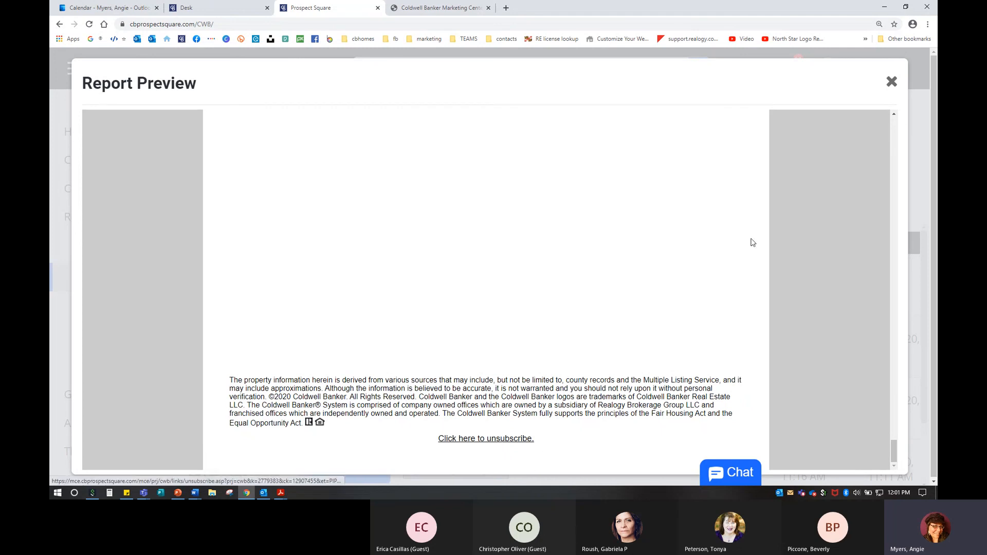
Step: Close the preview, Save & Send the Rumsey Island Market Report, confirm, and zoom the list to 125%
click(895, 82)
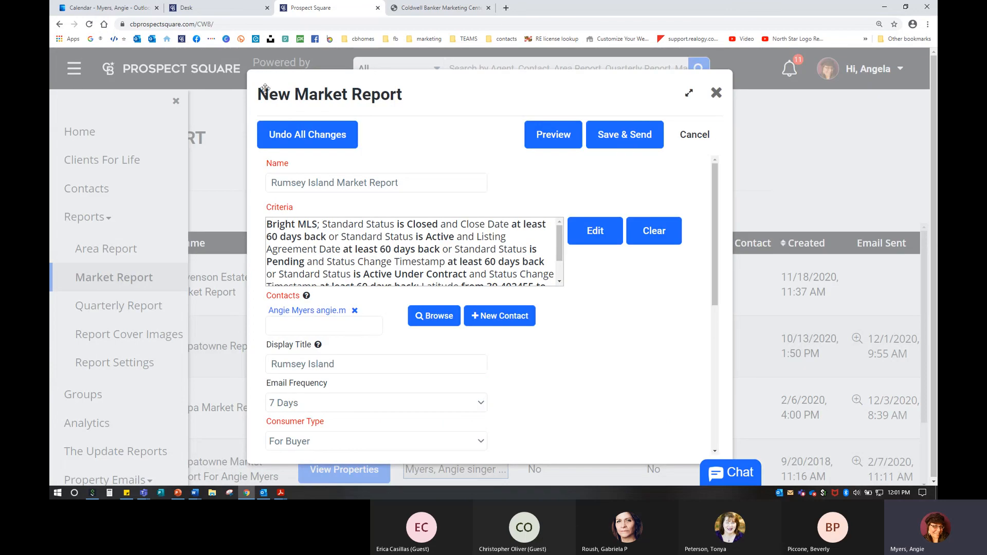
click(626, 142)
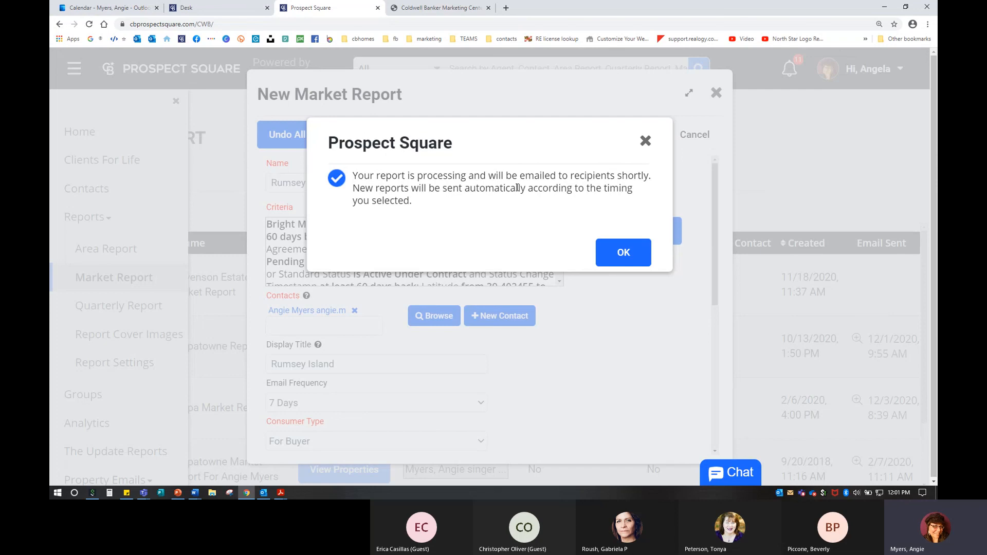
click(619, 256)
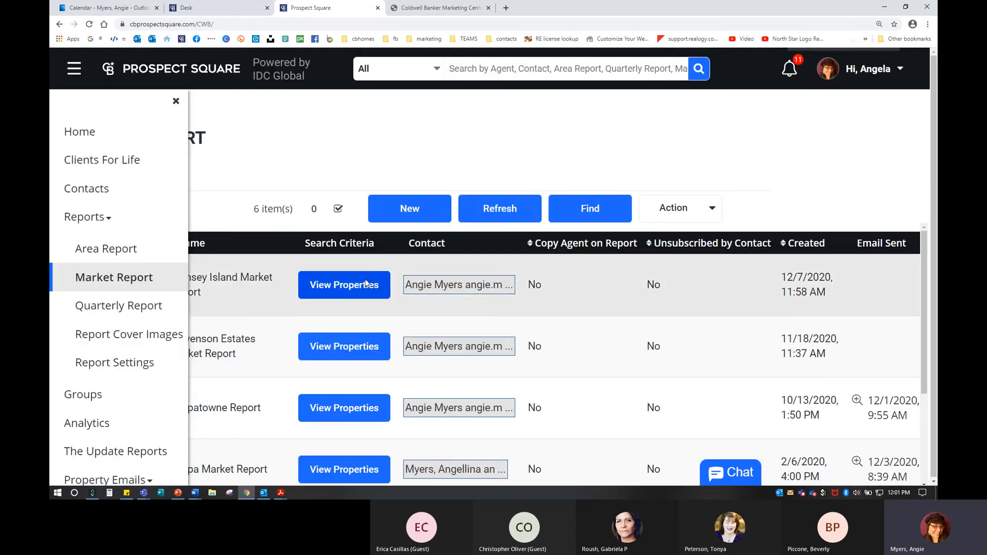
key(ctrl+minus)
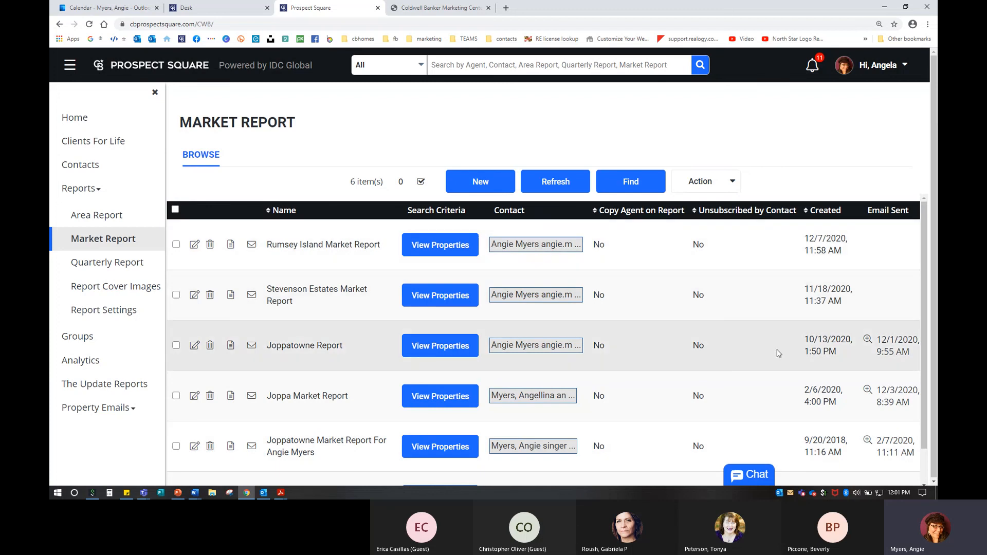
scroll(842, 345, down, 1)
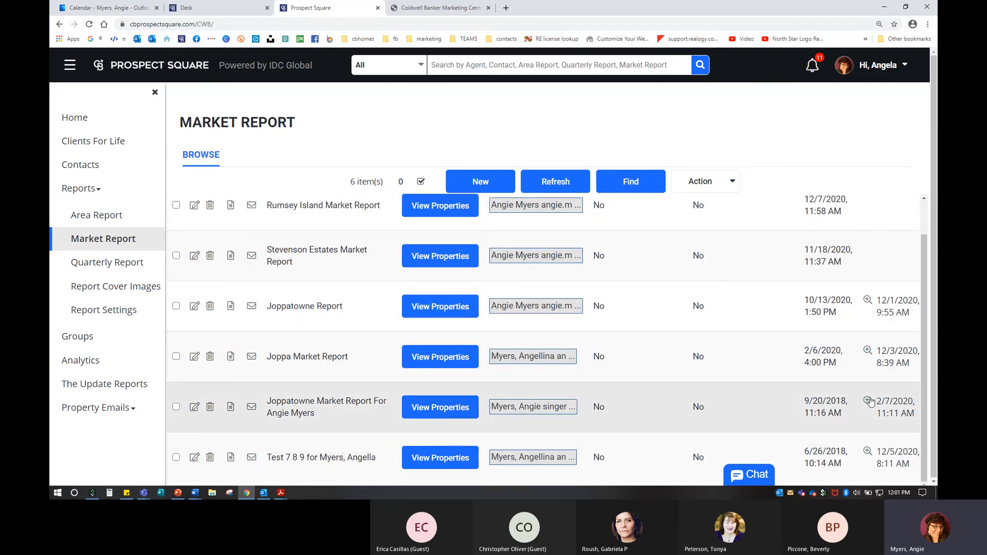
key(ctrl)
key(ctrl)
key(ctrl)
key(ctrl)
key(ctrl)
key(ctrl)
click(869, 302)
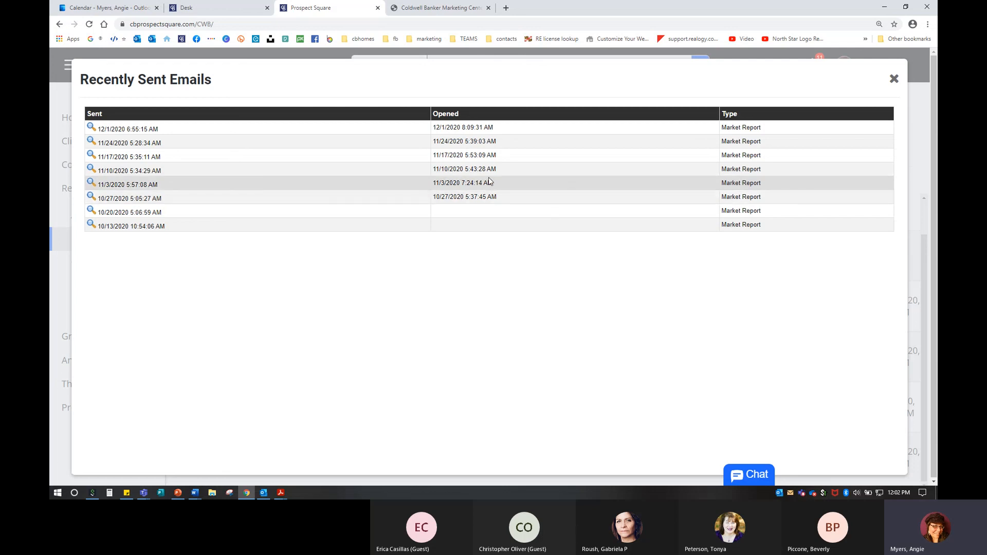
click(894, 81)
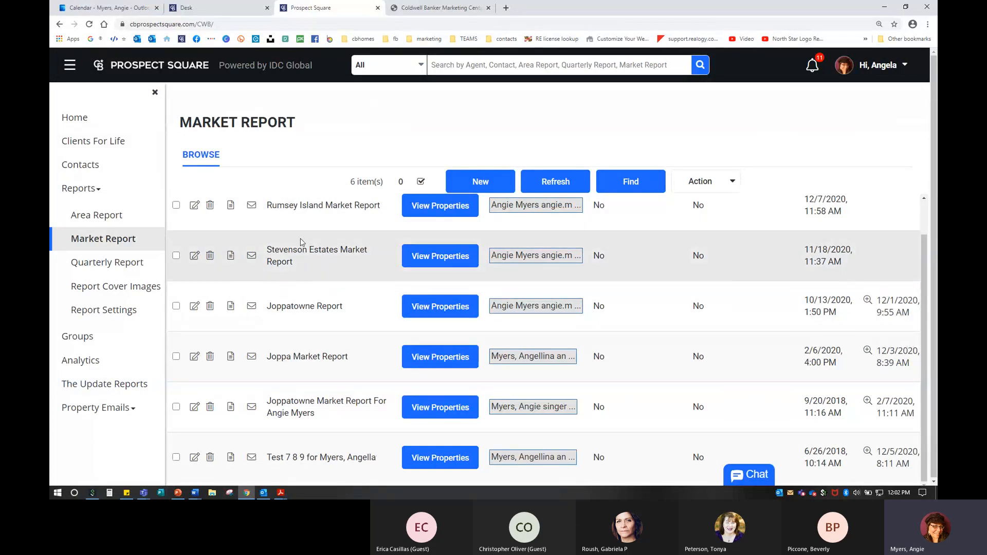
Step: Look over the Market Report browse list
scroll(307, 230, up, 1)
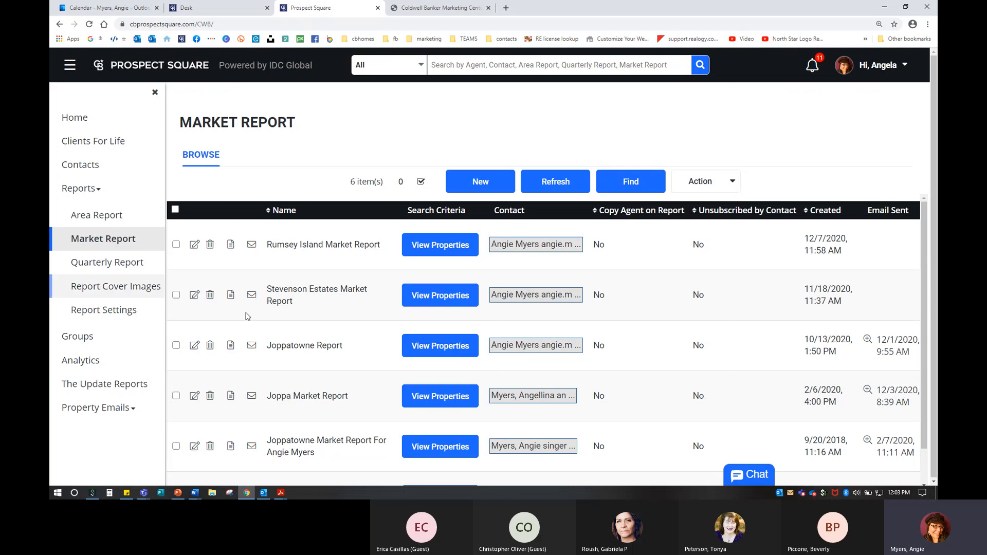
scroll(421, 380, down, 1)
scroll(420, 381, up, 1)
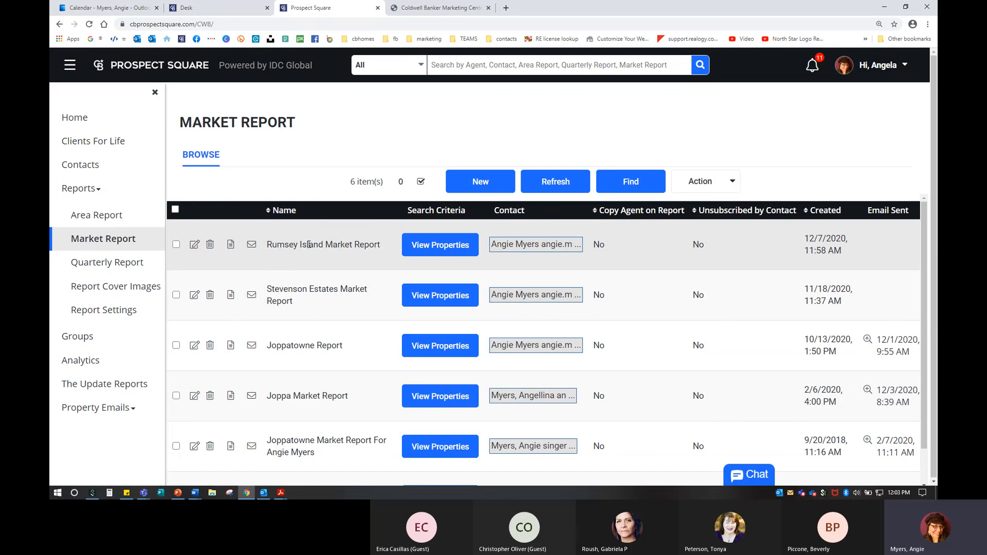
click(97, 289)
key(ctrl)
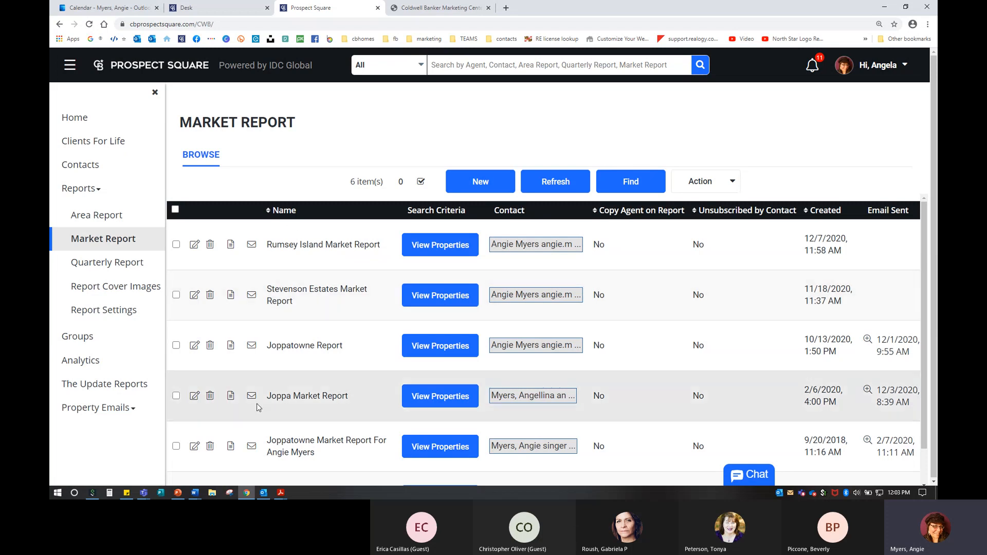
Step: Bring up the Teams meeting window and stop its recording and transcription
mouse_move(145, 496)
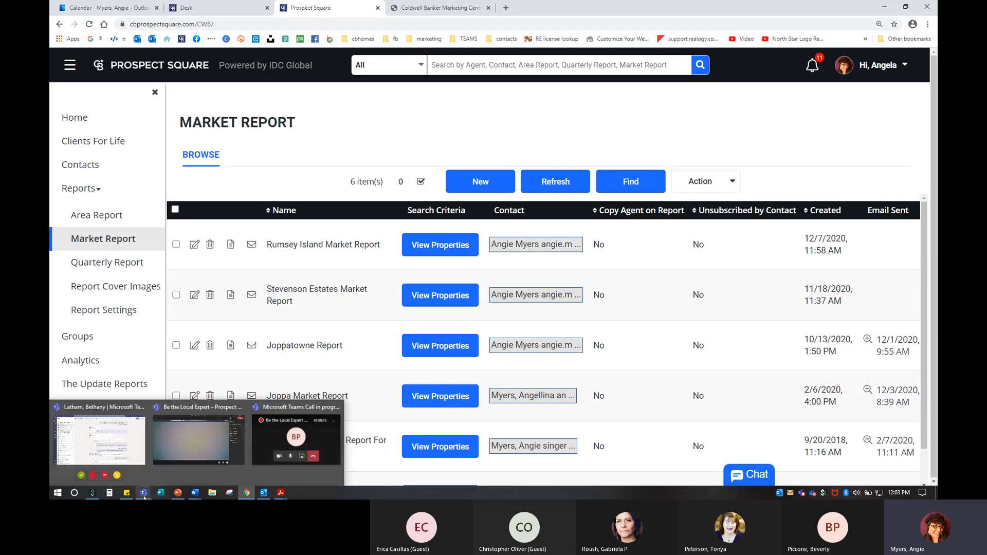
click(199, 440)
click(772, 30)
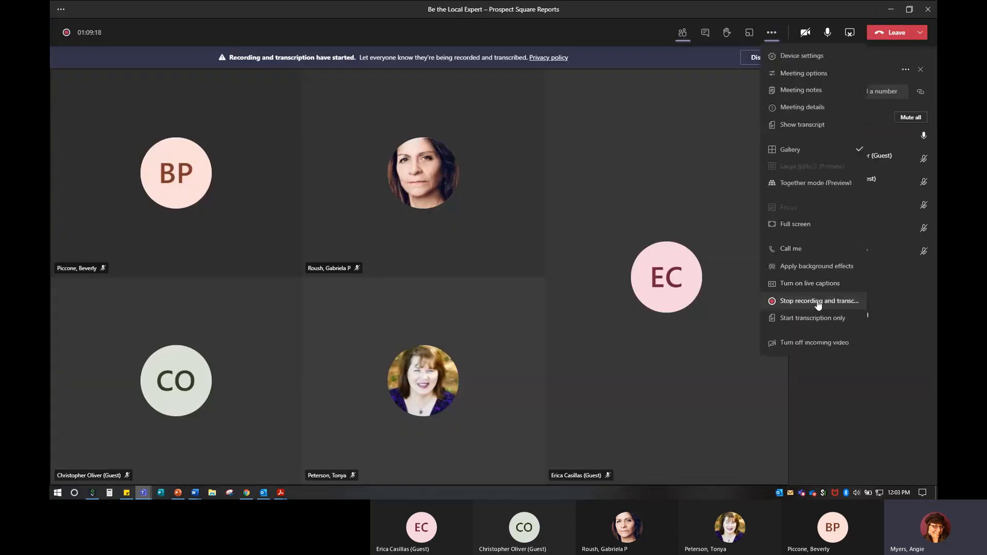